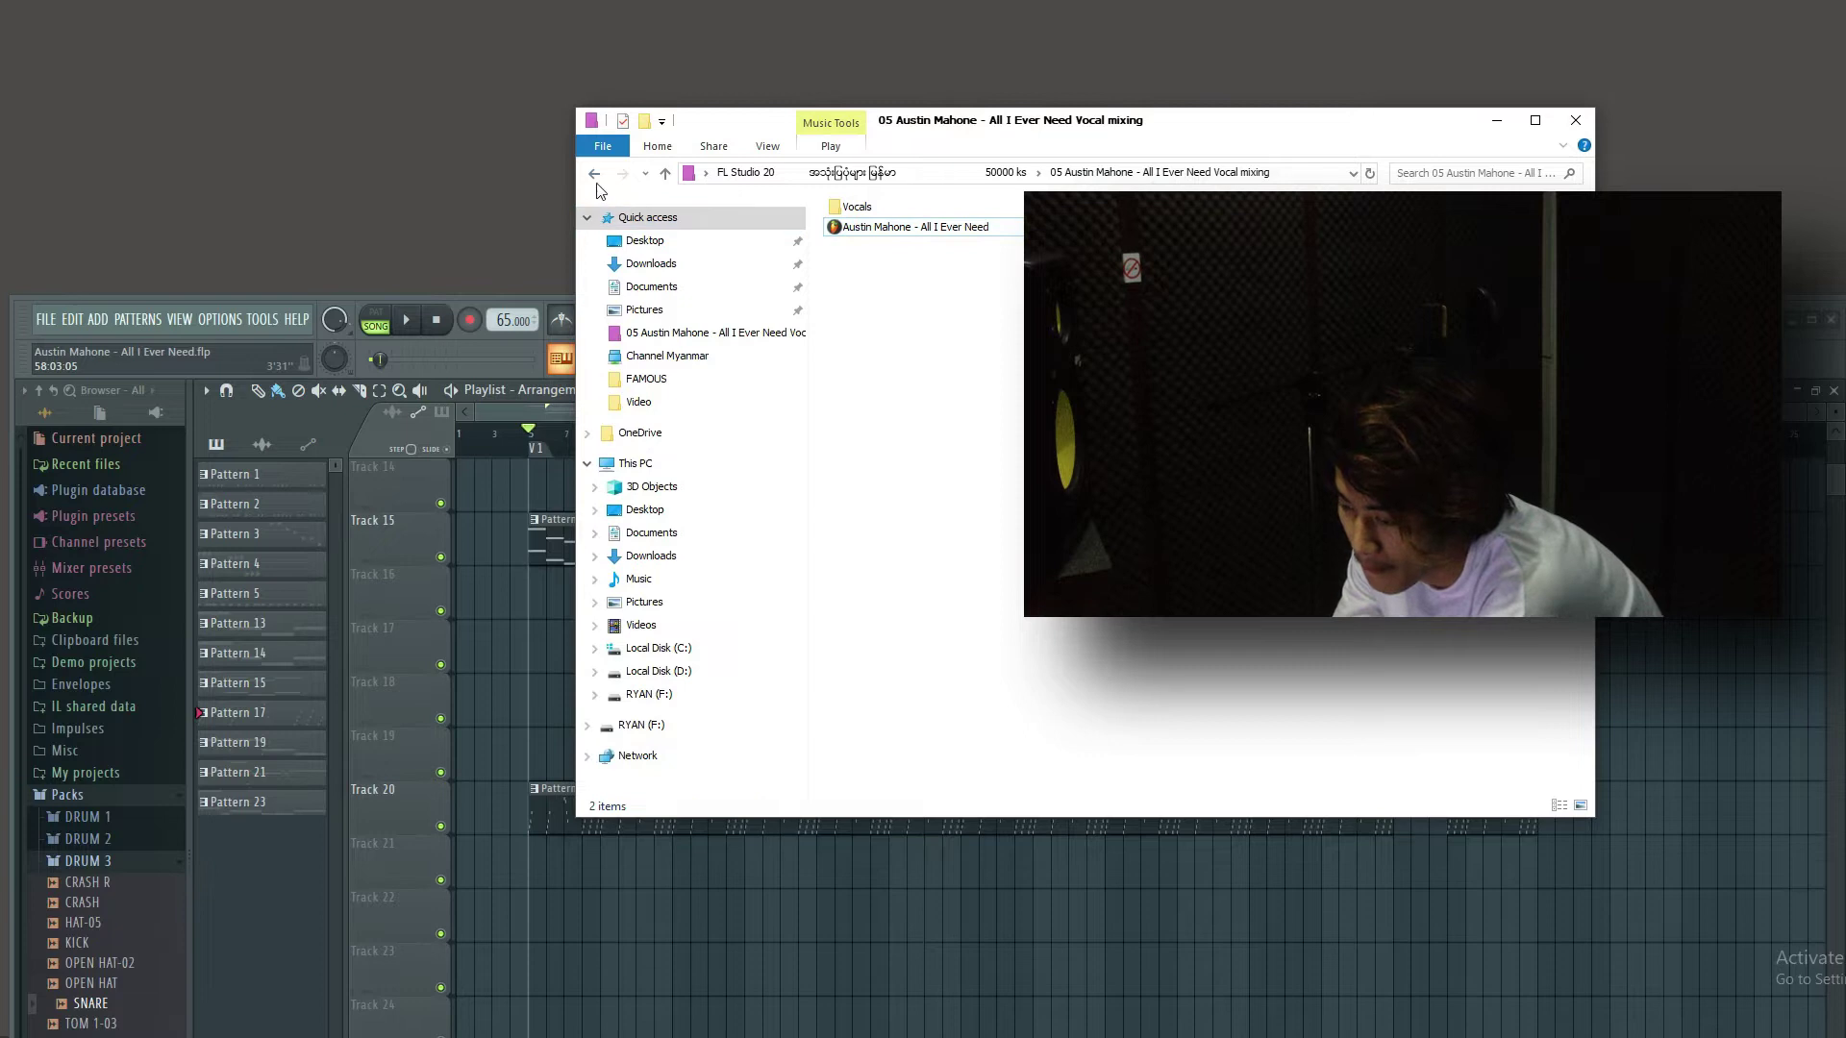
# Import all the audio files from the Vocals folder into the empty playlist tracks 34 to 42
pyautogui.doubleClick(855, 207)
pyautogui.moveTo(965, 537); pyautogui.dragTo(825, 225)
pyautogui.moveTo(1030, 142); pyautogui.dragTo(1321, 35)
pyautogui.scroll(-8, 673, 836)
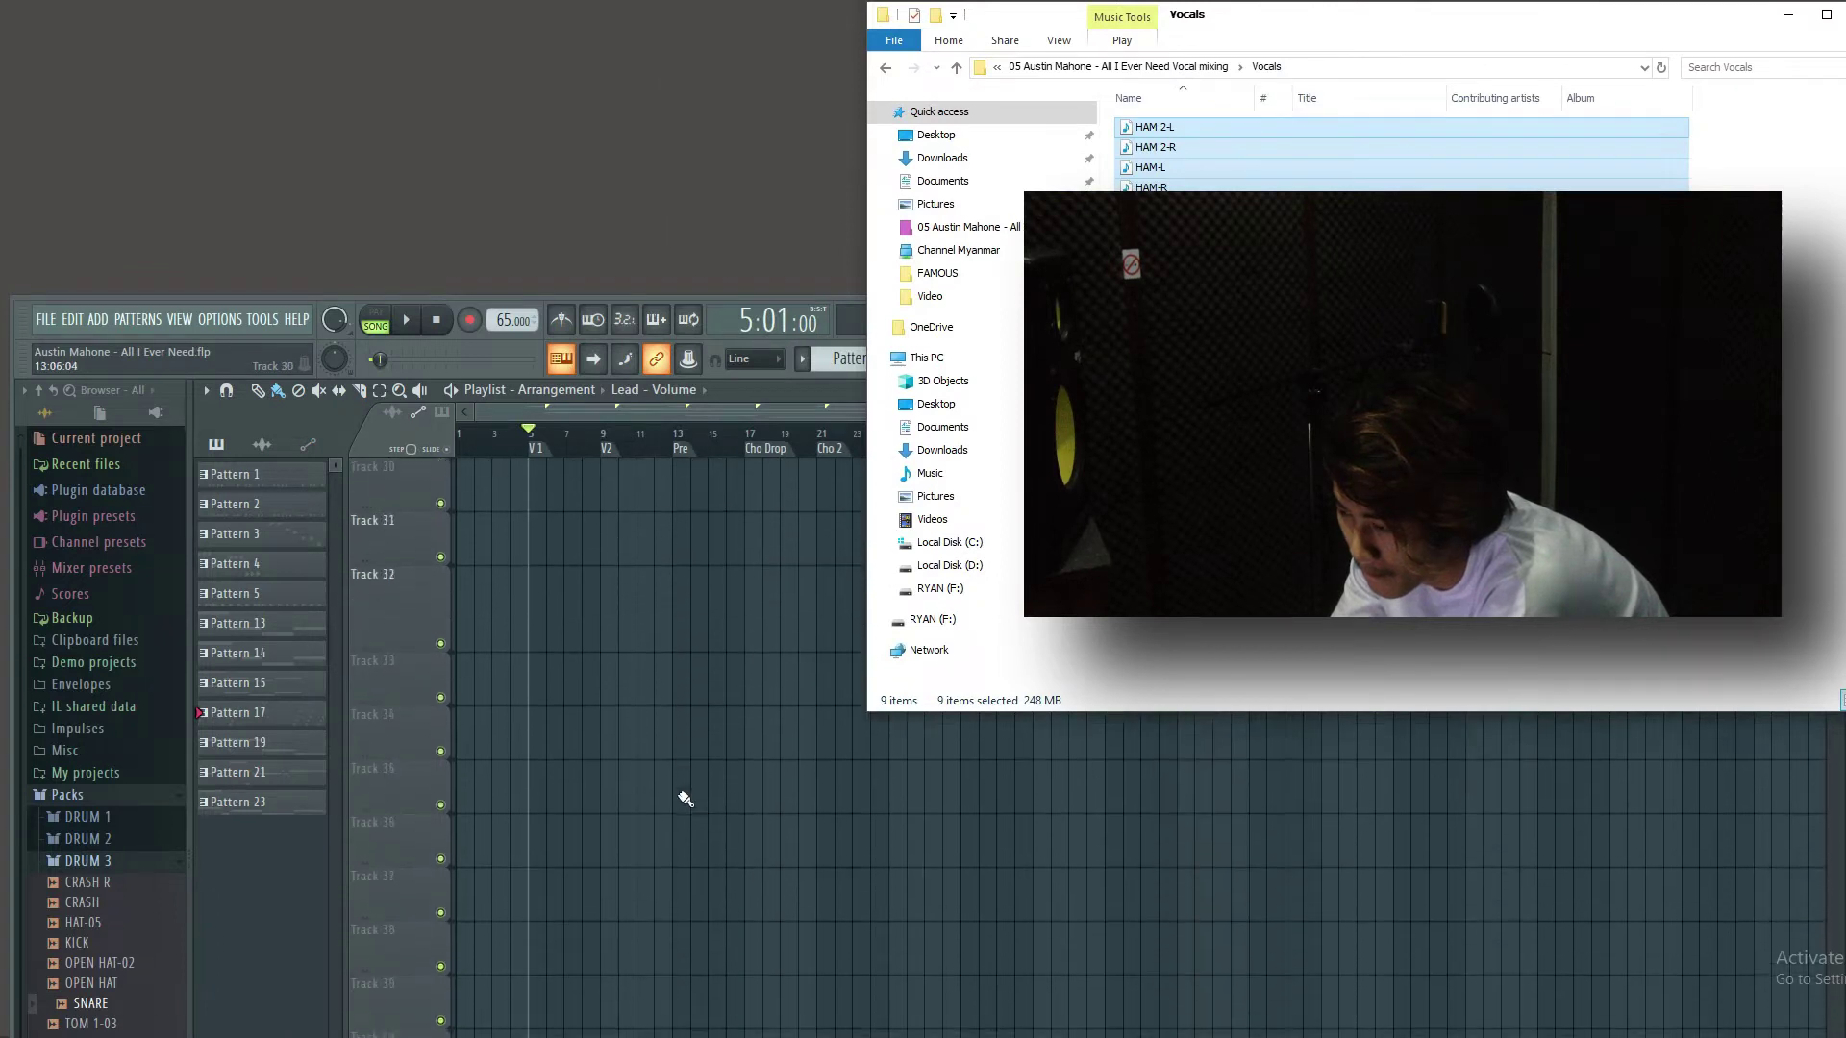
pyautogui.scroll(2, 686, 799)
pyautogui.moveTo(1296, 154); pyautogui.dragTo(461, 906)
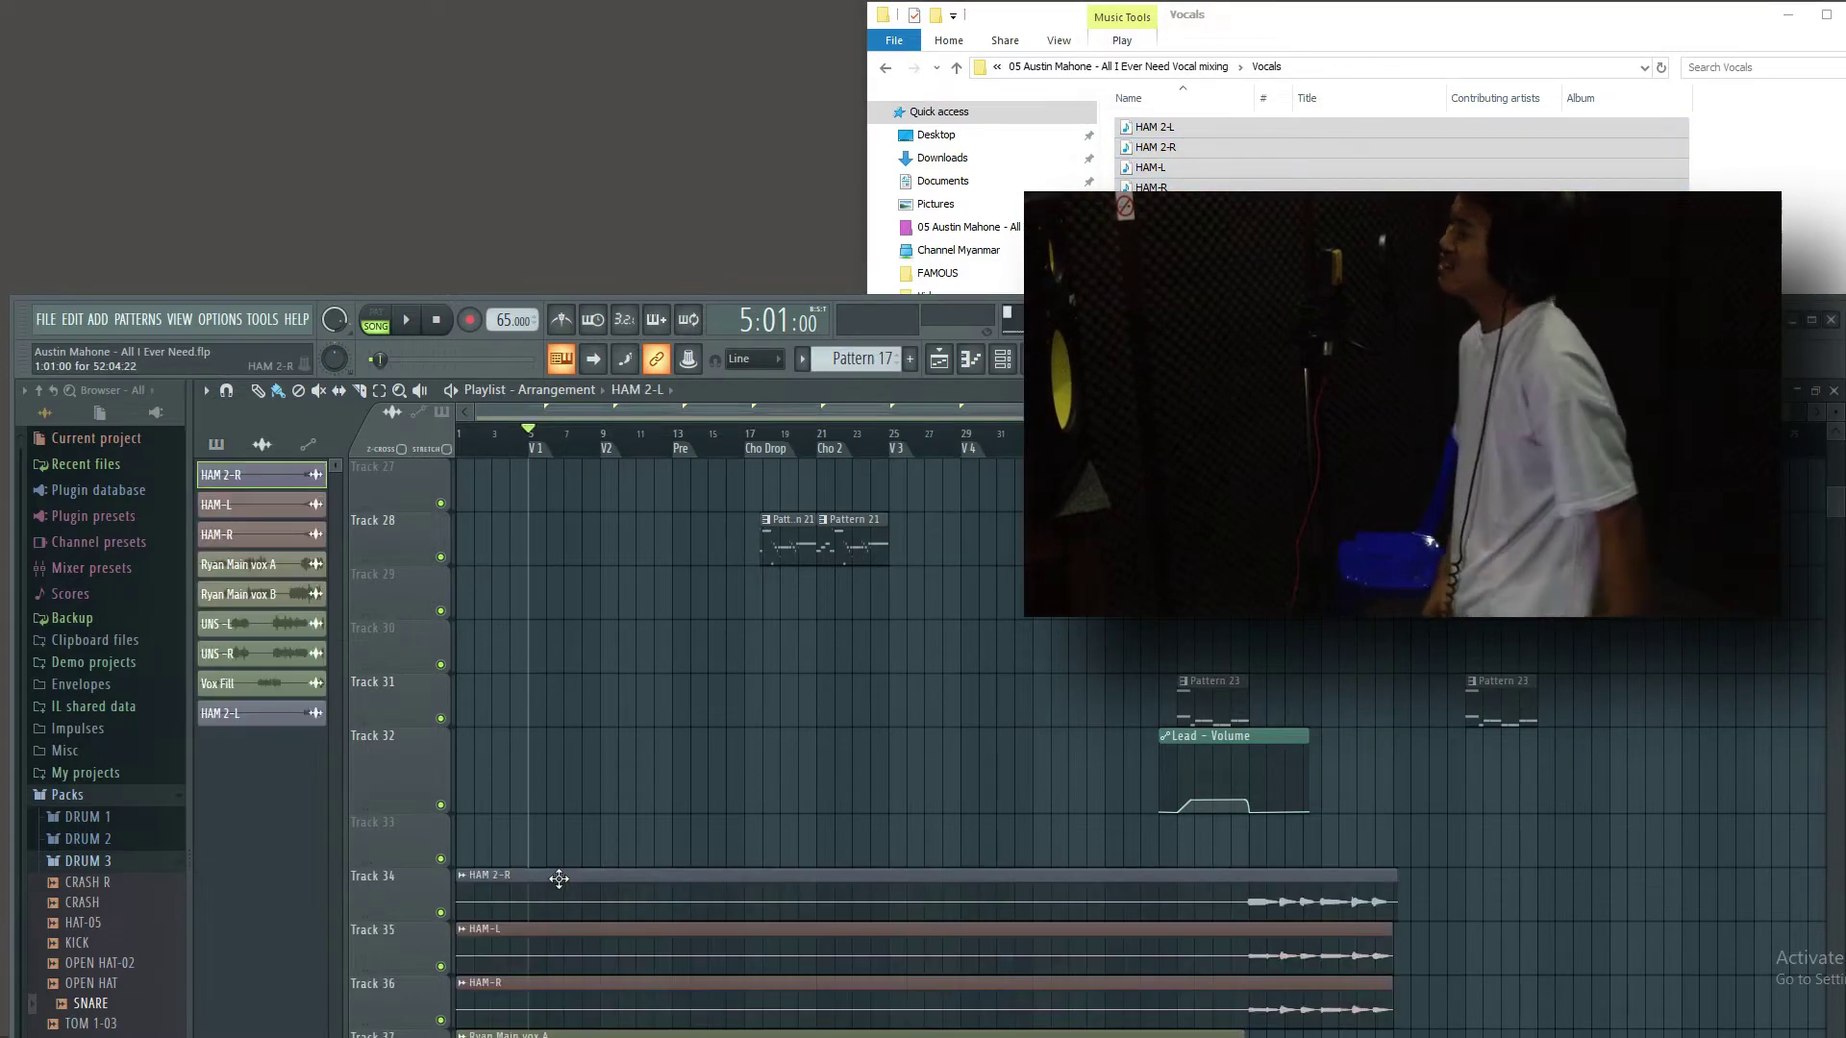
pyautogui.moveTo(1499, 321); pyautogui.dragTo(1560, 27)
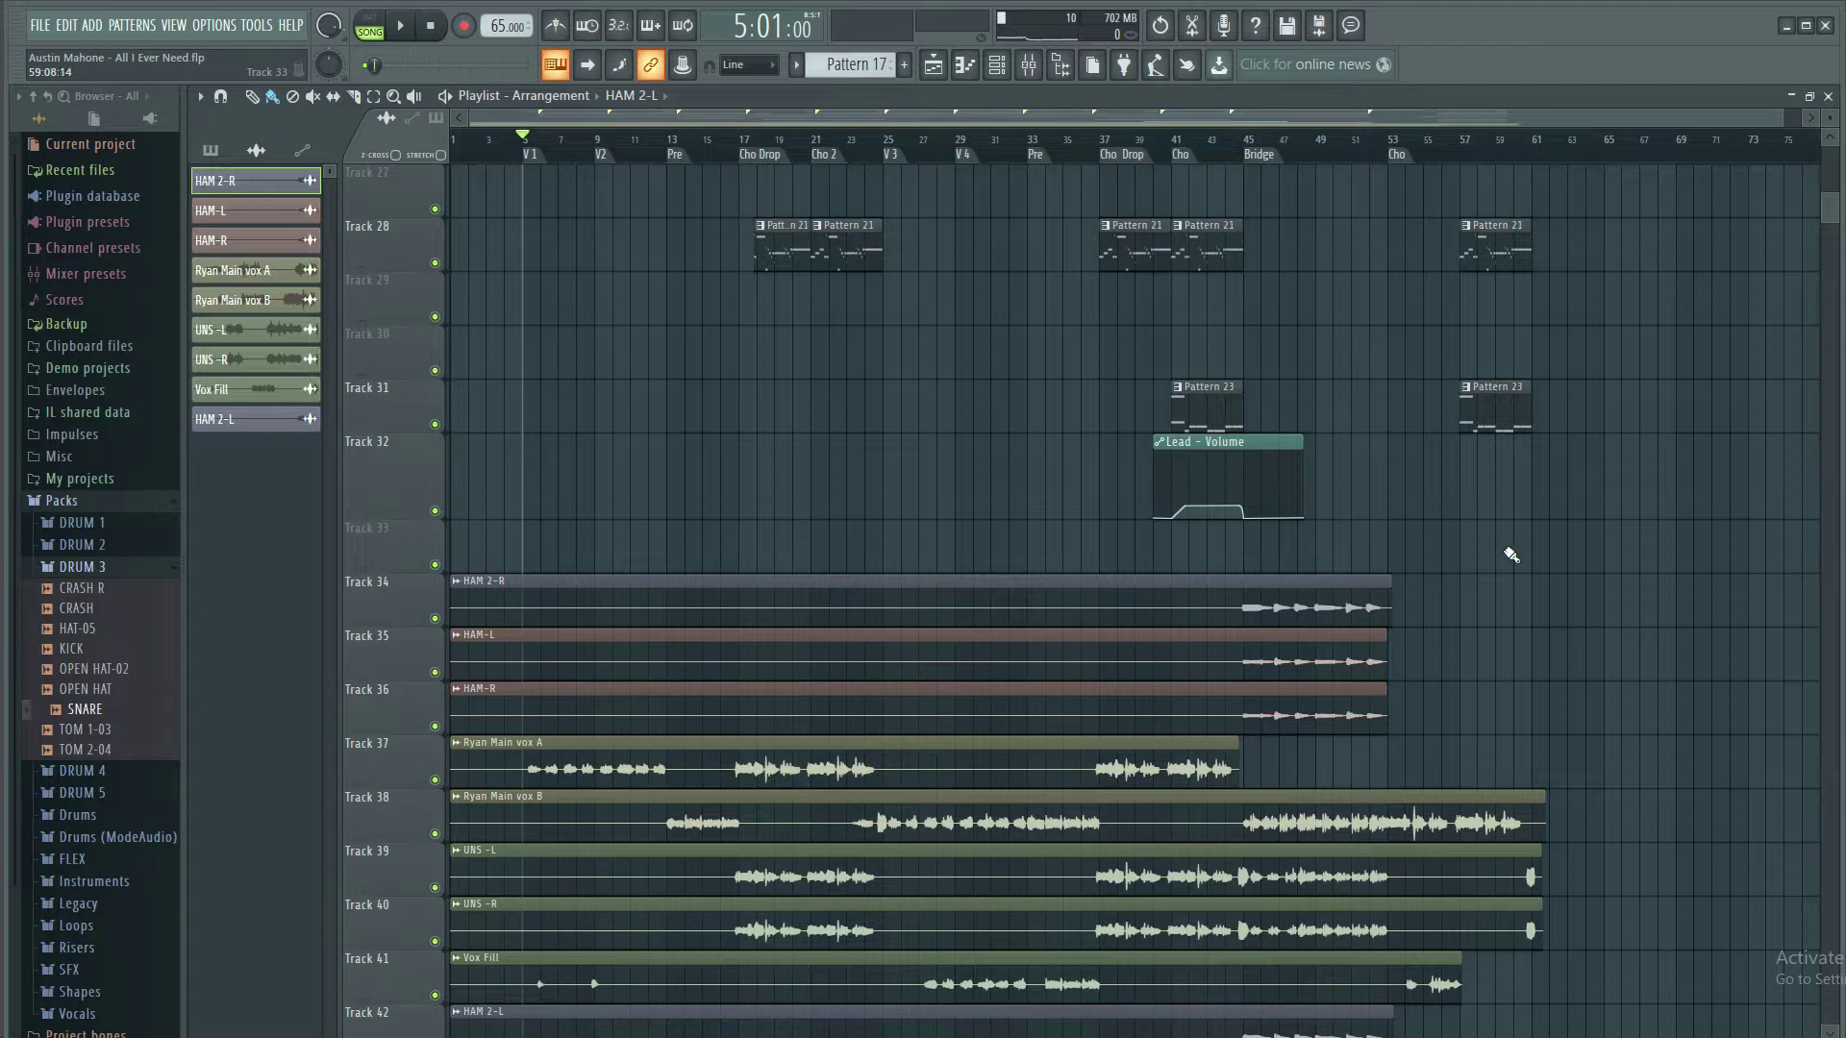
pyautogui.scroll(-2, 1510, 555)
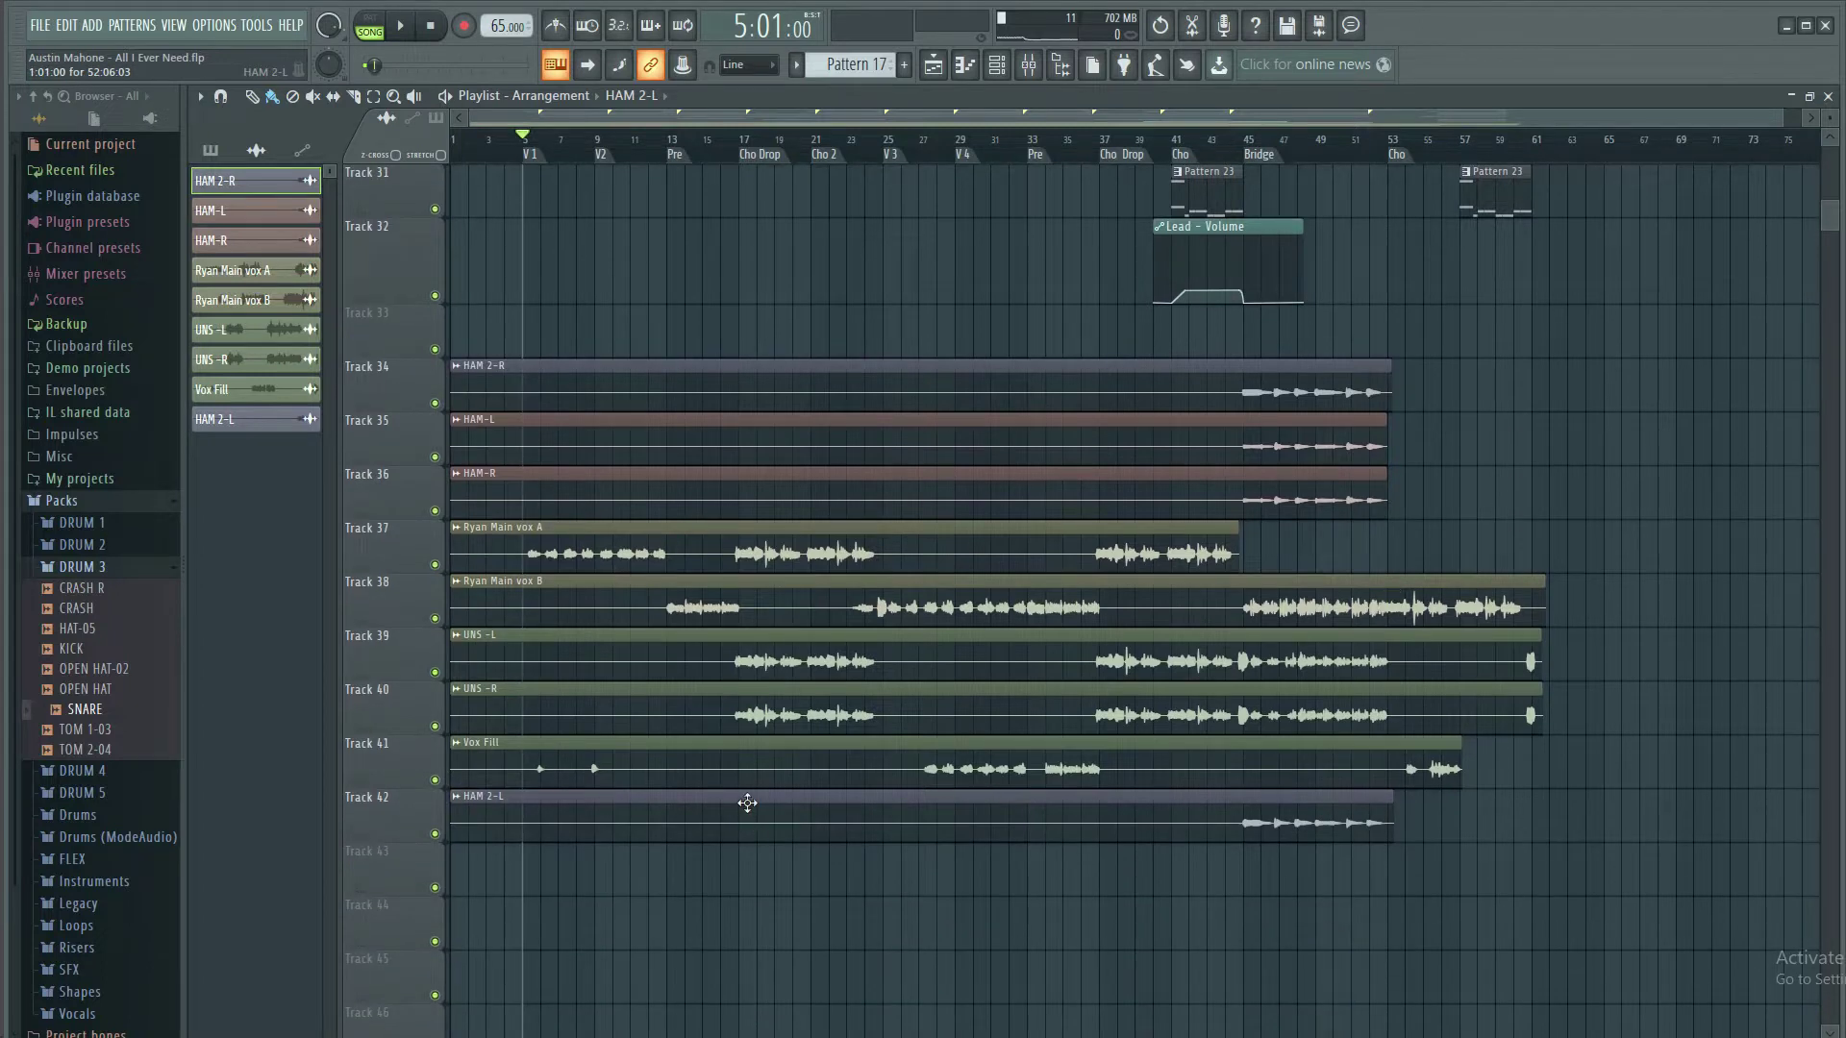
# Play the song from the V1 marker to preview the imported vocals with the beat
pyautogui.scroll(3, 527, 157)
pyautogui.press('space')
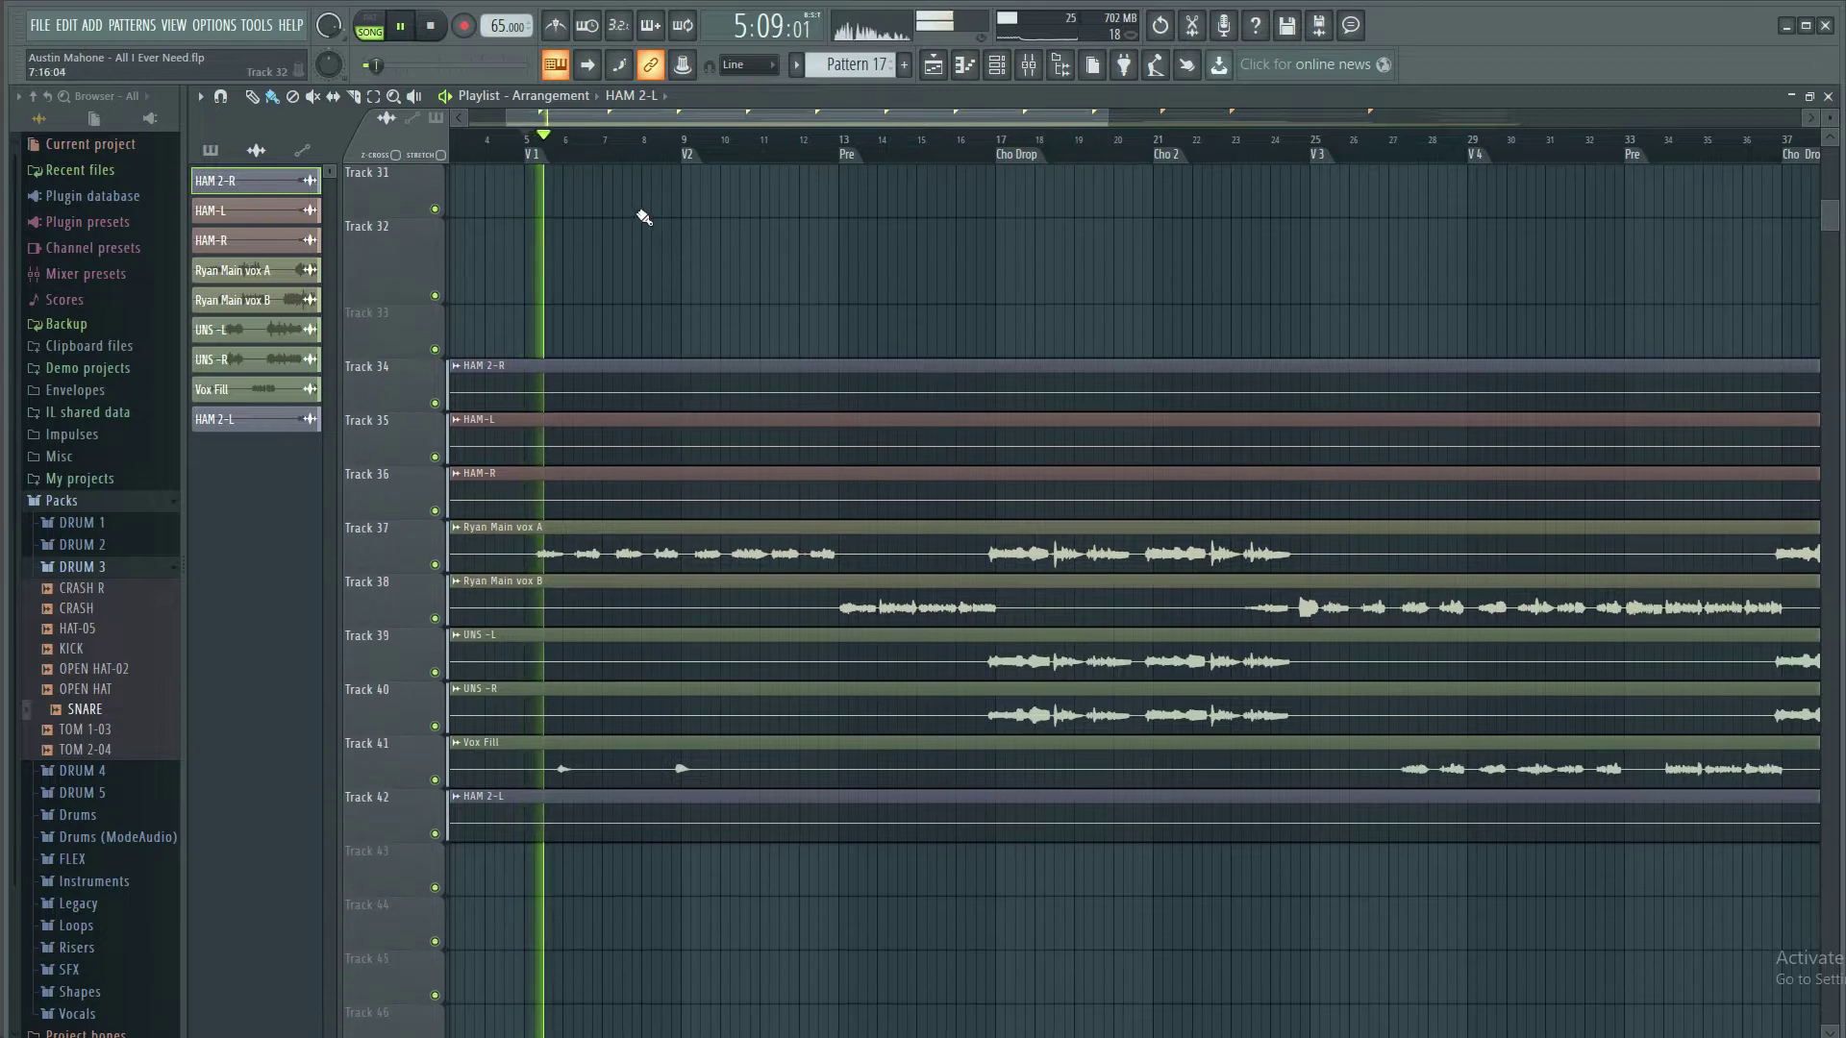
pyautogui.scroll(-3, 631, 157)
pyautogui.press('space')
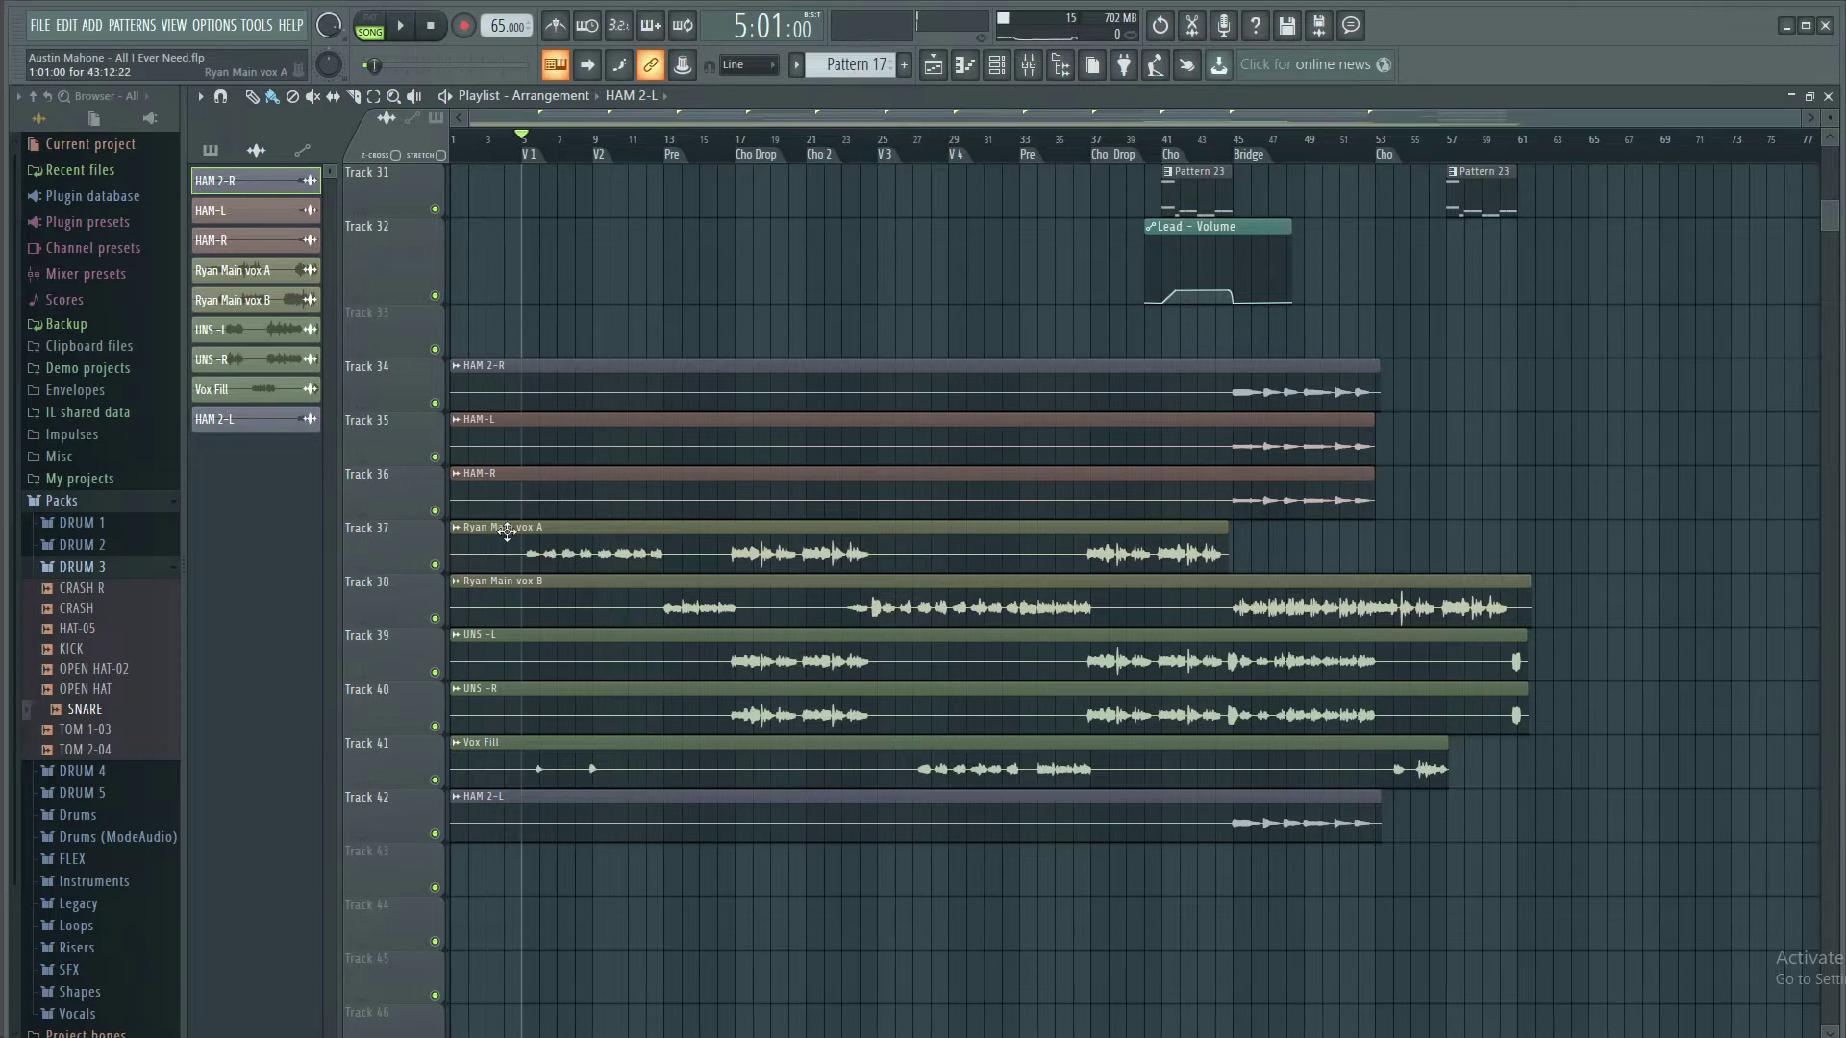
# Reorder the clips: Main vox A and B on Tracks 34 and 35, HAM 2-R, HAM-L and HAM-R on Tracks 36 to 38, aligned at bar 1
pyautogui.moveTo(550, 549); pyautogui.dragTo(728, 387)
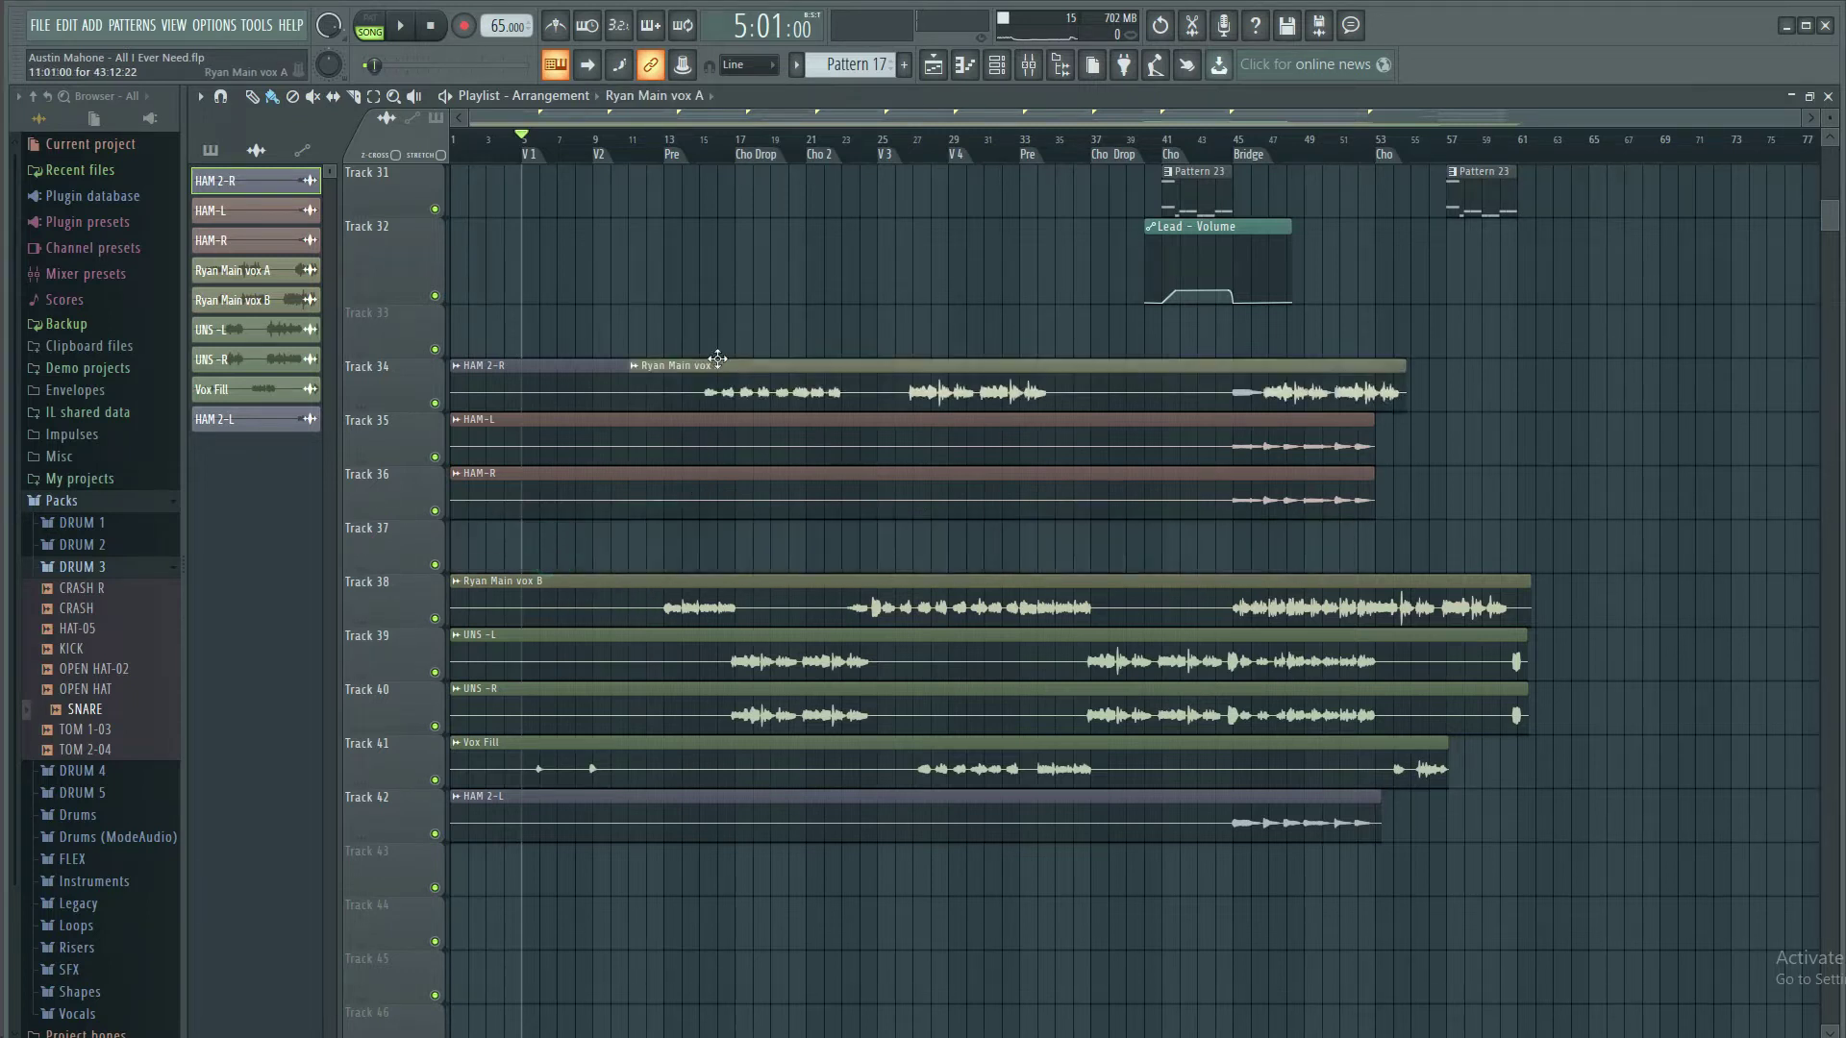
pyautogui.moveTo(624, 608); pyautogui.dragTo(794, 428)
pyautogui.moveTo(515, 494); pyautogui.dragTo(487, 613)
pyautogui.moveTo(503, 441); pyautogui.dragTo(494, 565)
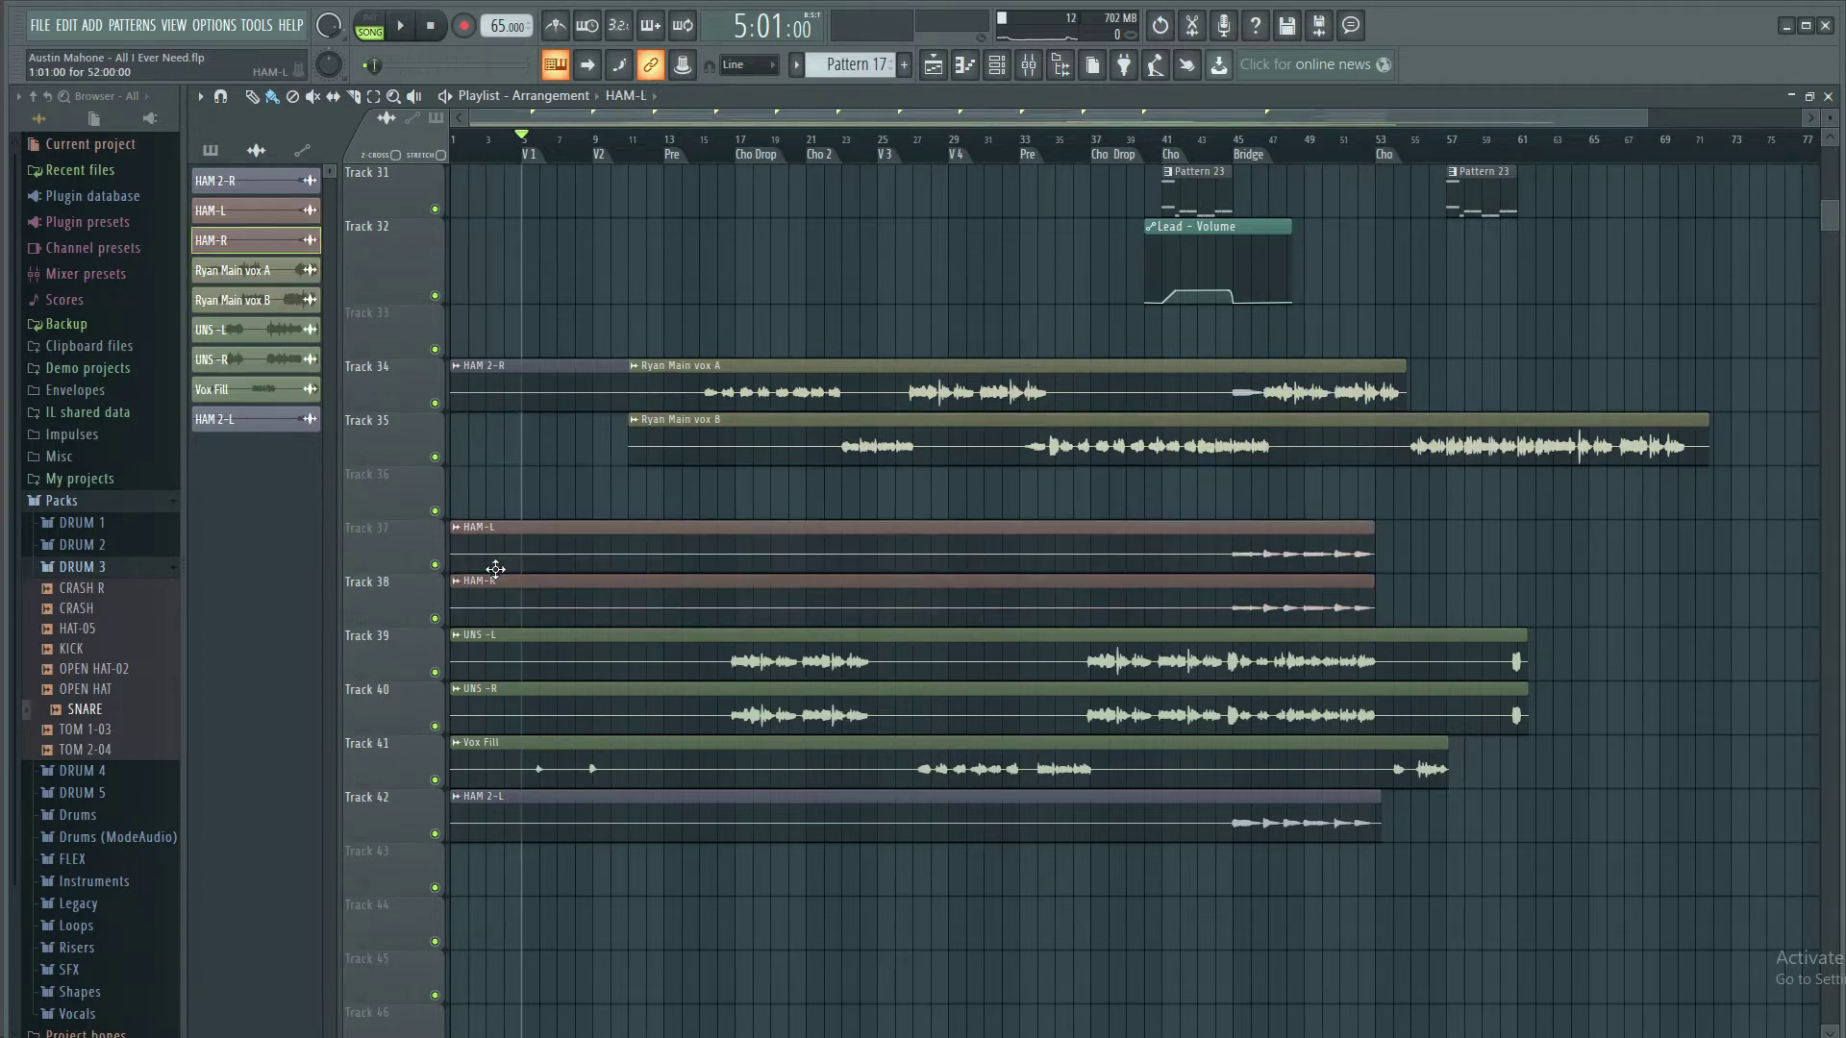
pyautogui.moveTo(511, 387); pyautogui.dragTo(498, 517)
pyautogui.moveTo(865, 441); pyautogui.dragTo(538, 387)
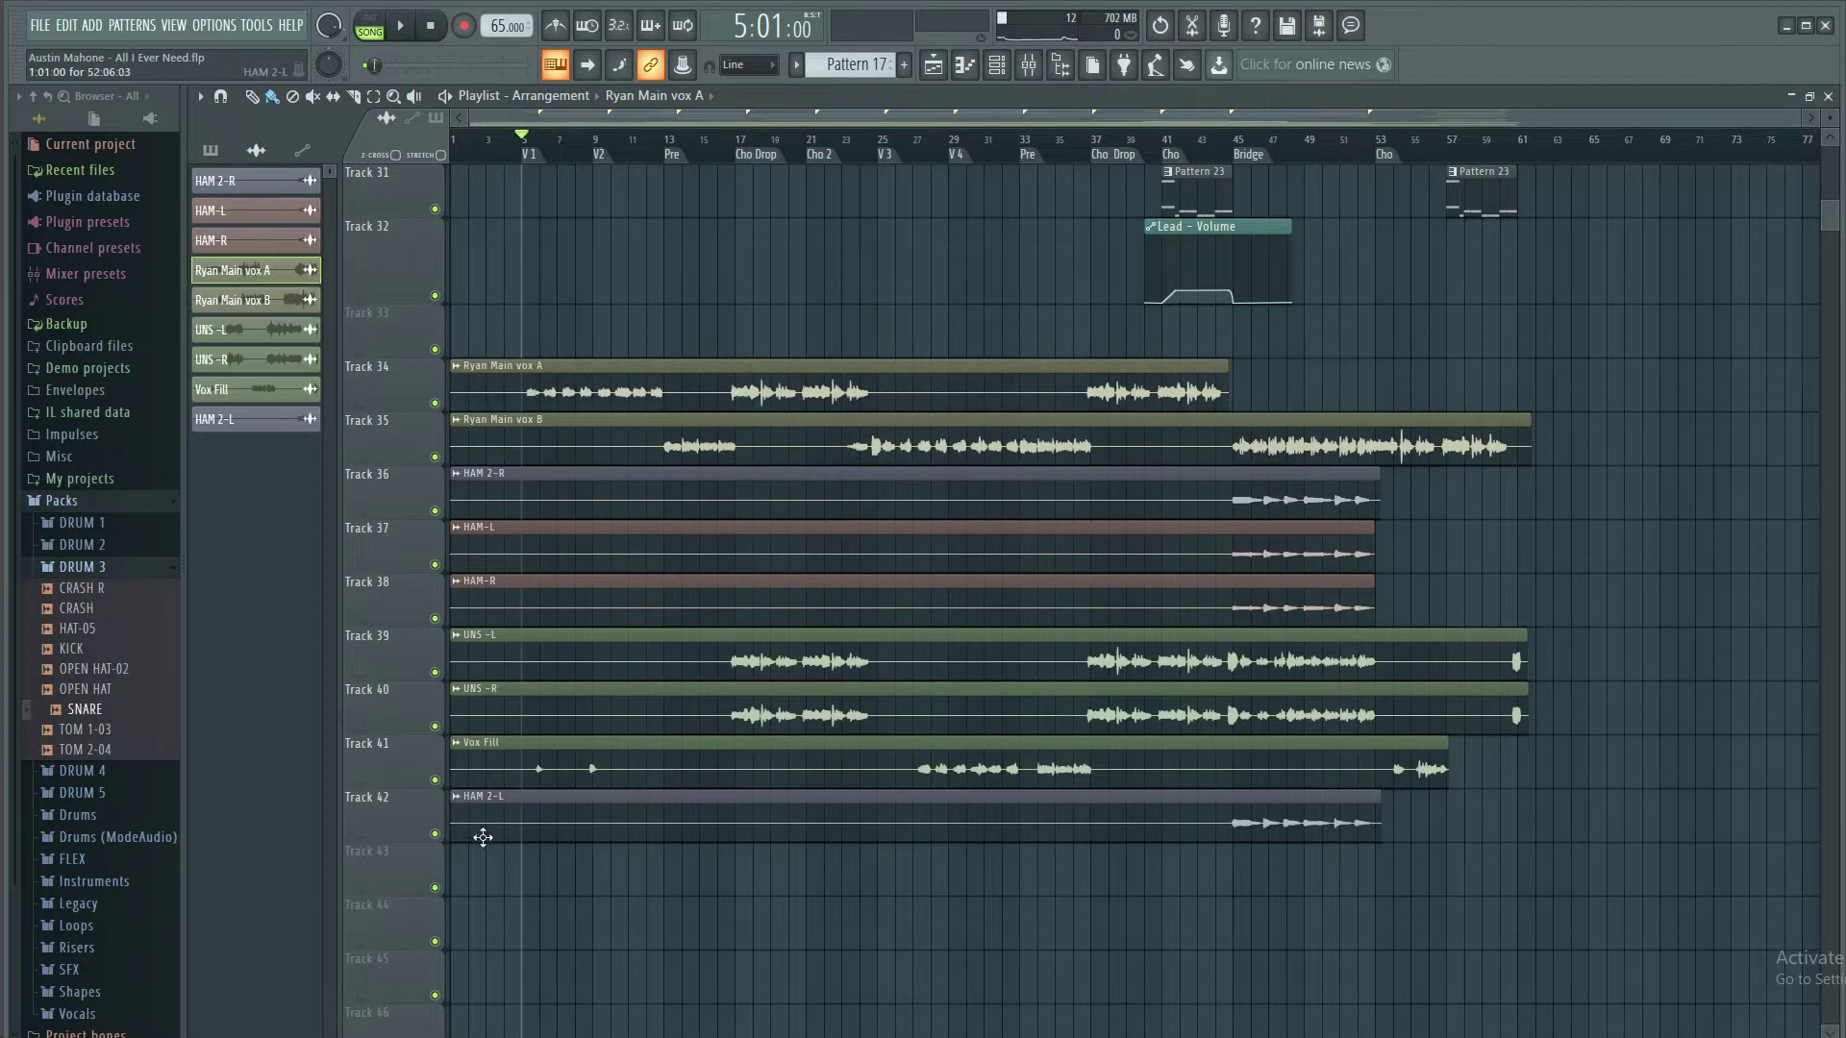
# Mute the HAM, UNS and Vox Fill vocals on Tracks 36 to 42
pyautogui.click(436, 835)
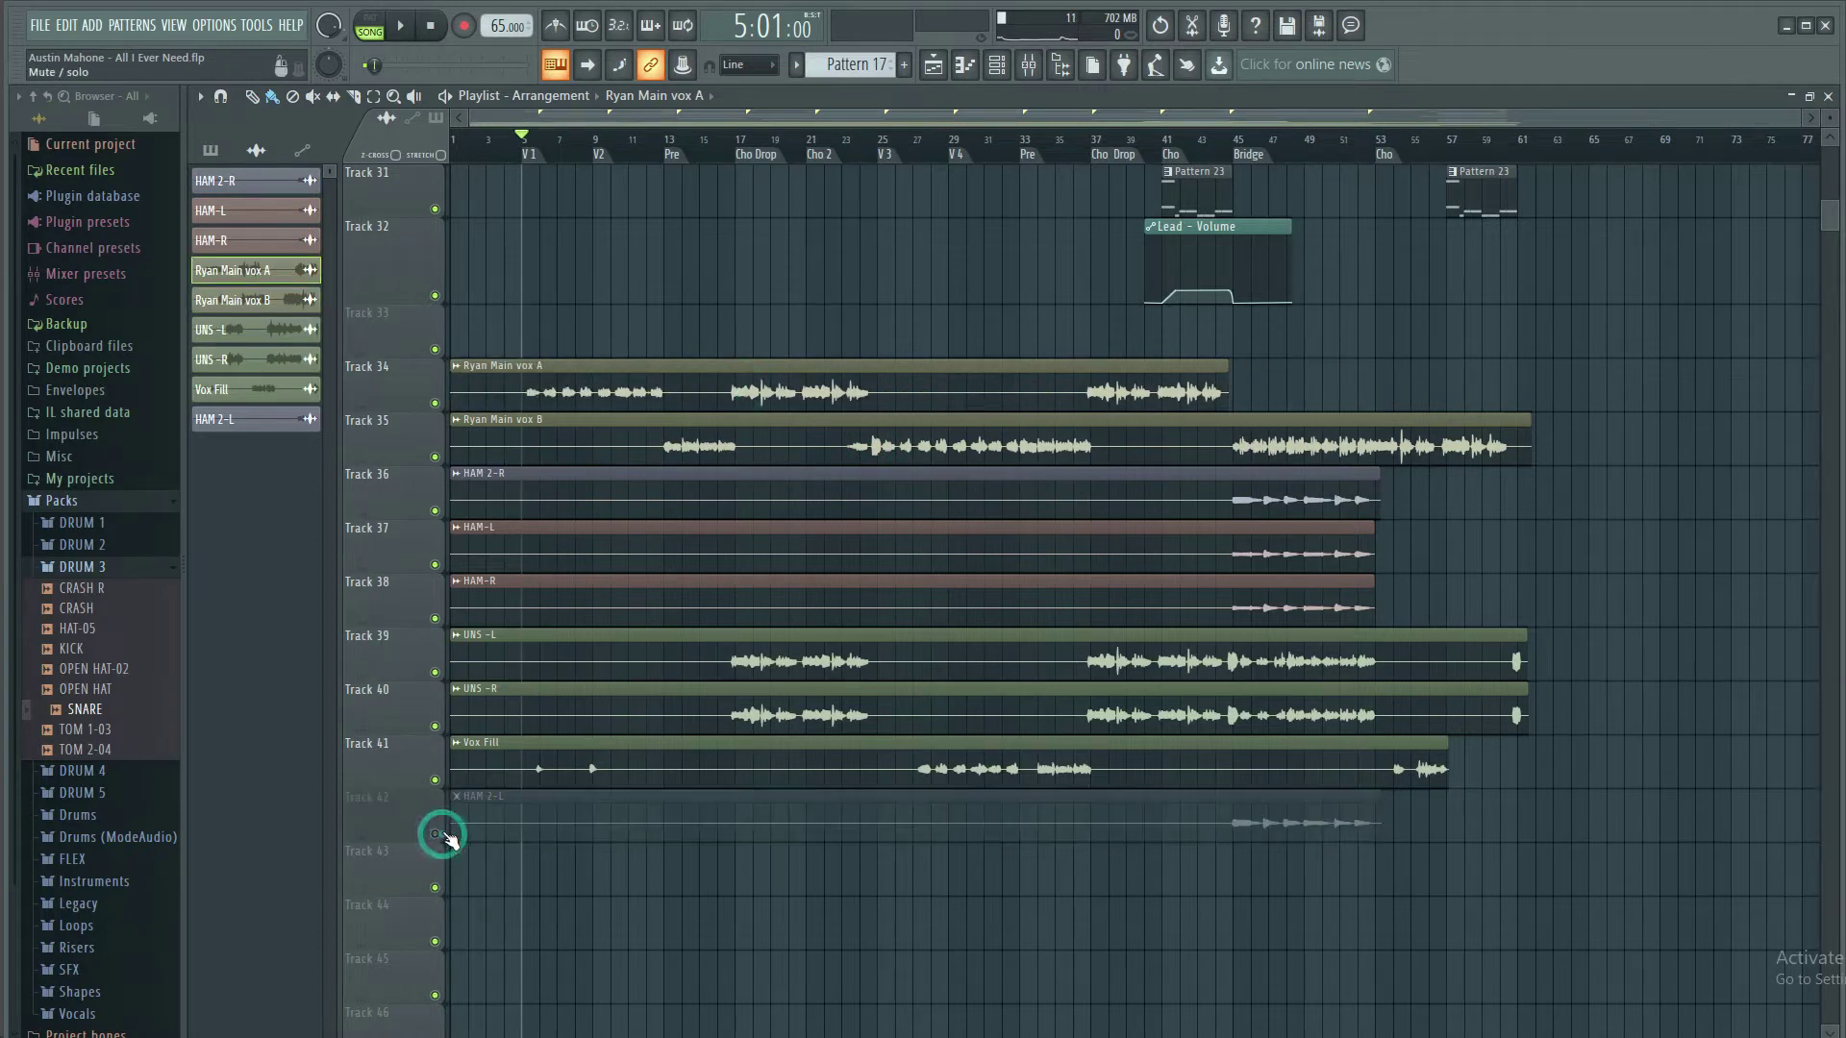
pyautogui.click(435, 780)
pyautogui.click(435, 726)
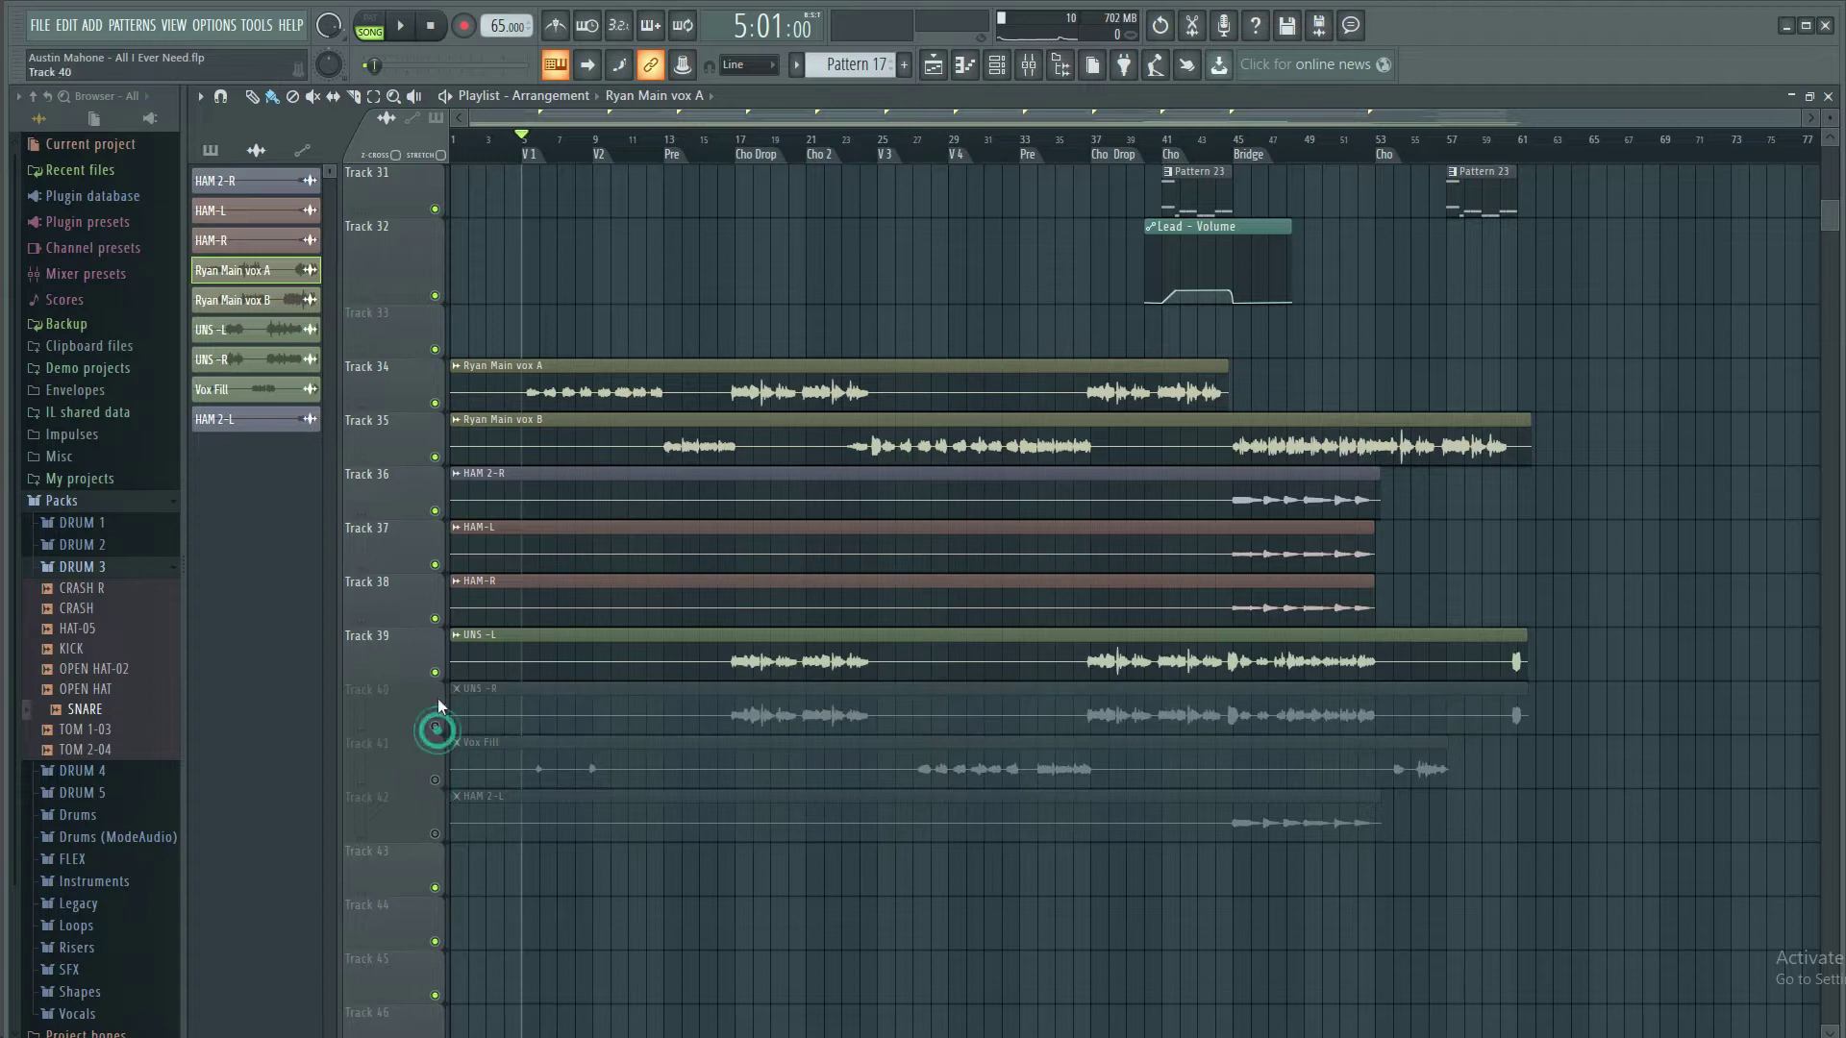
pyautogui.click(435, 672)
pyautogui.click(435, 618)
pyautogui.click(435, 564)
pyautogui.click(436, 511)
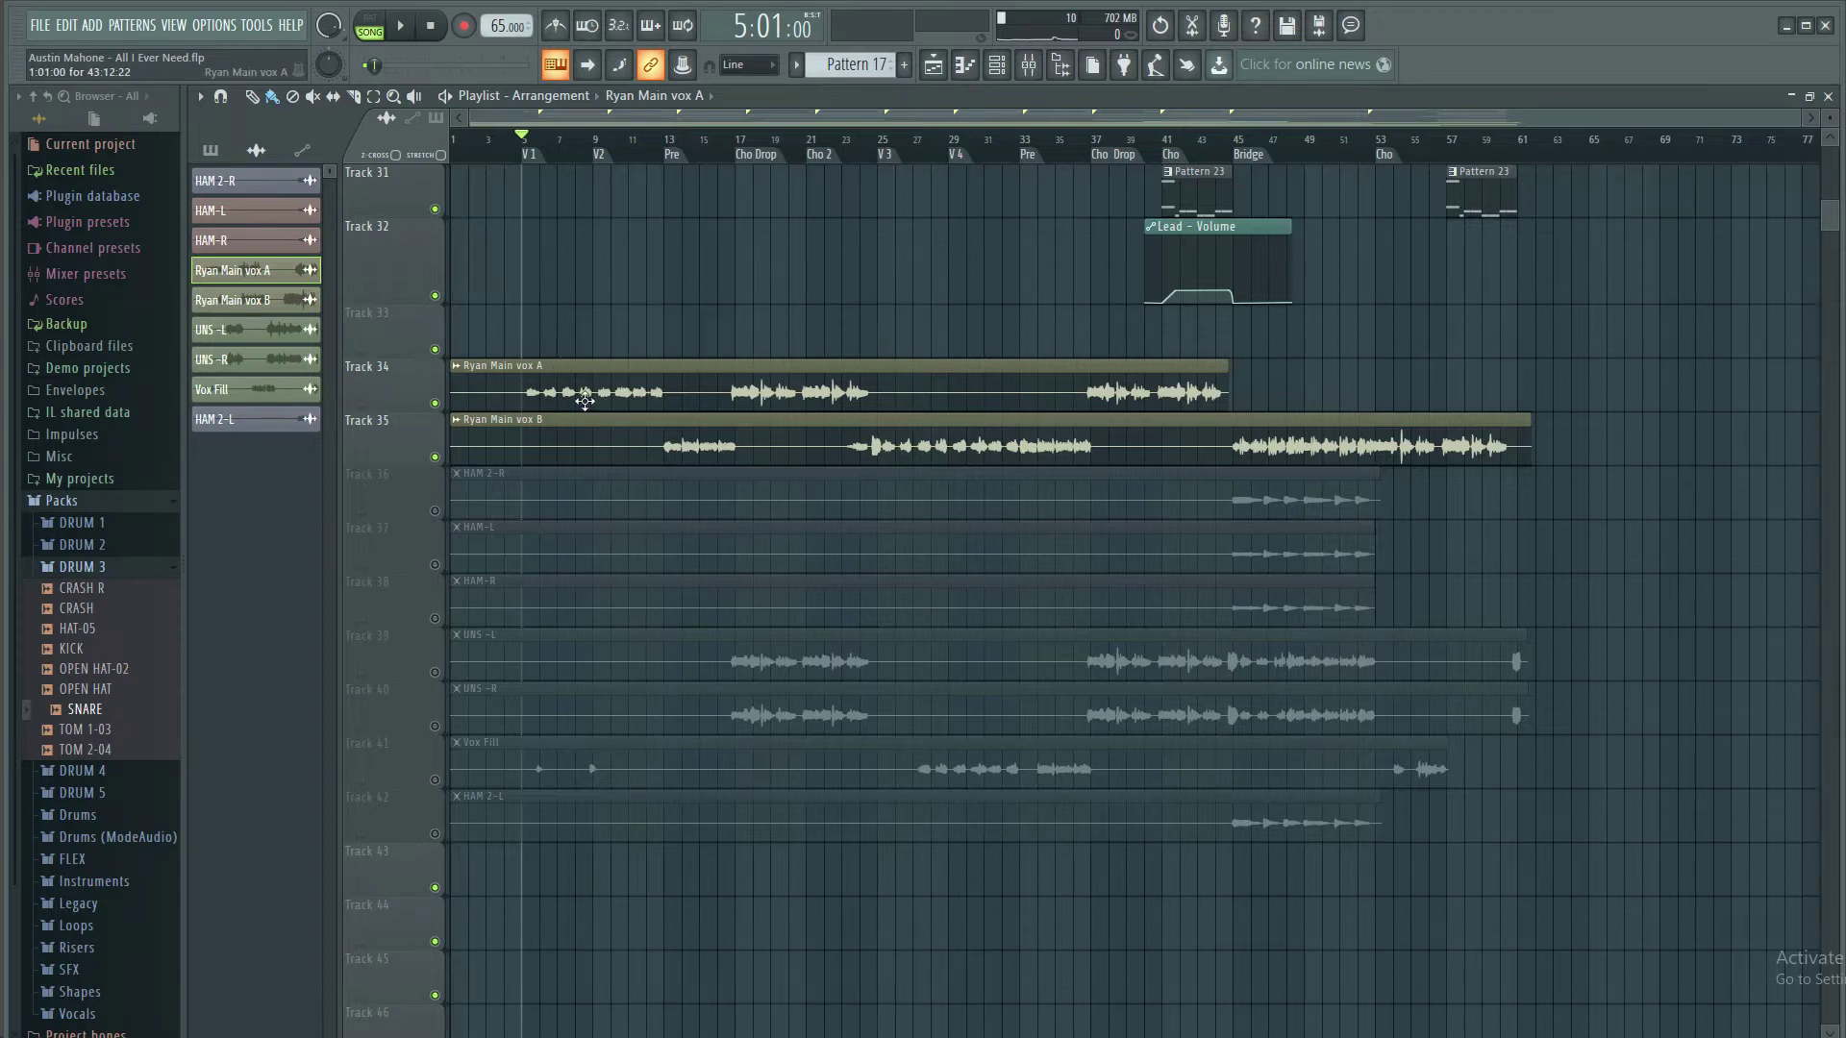
# Play the song from the V1 marker to hear the main vocals without the backing vocals
pyautogui.press('space')
pyautogui.scroll(3, 490, 160)
pyautogui.scroll(-2, 857, 371)
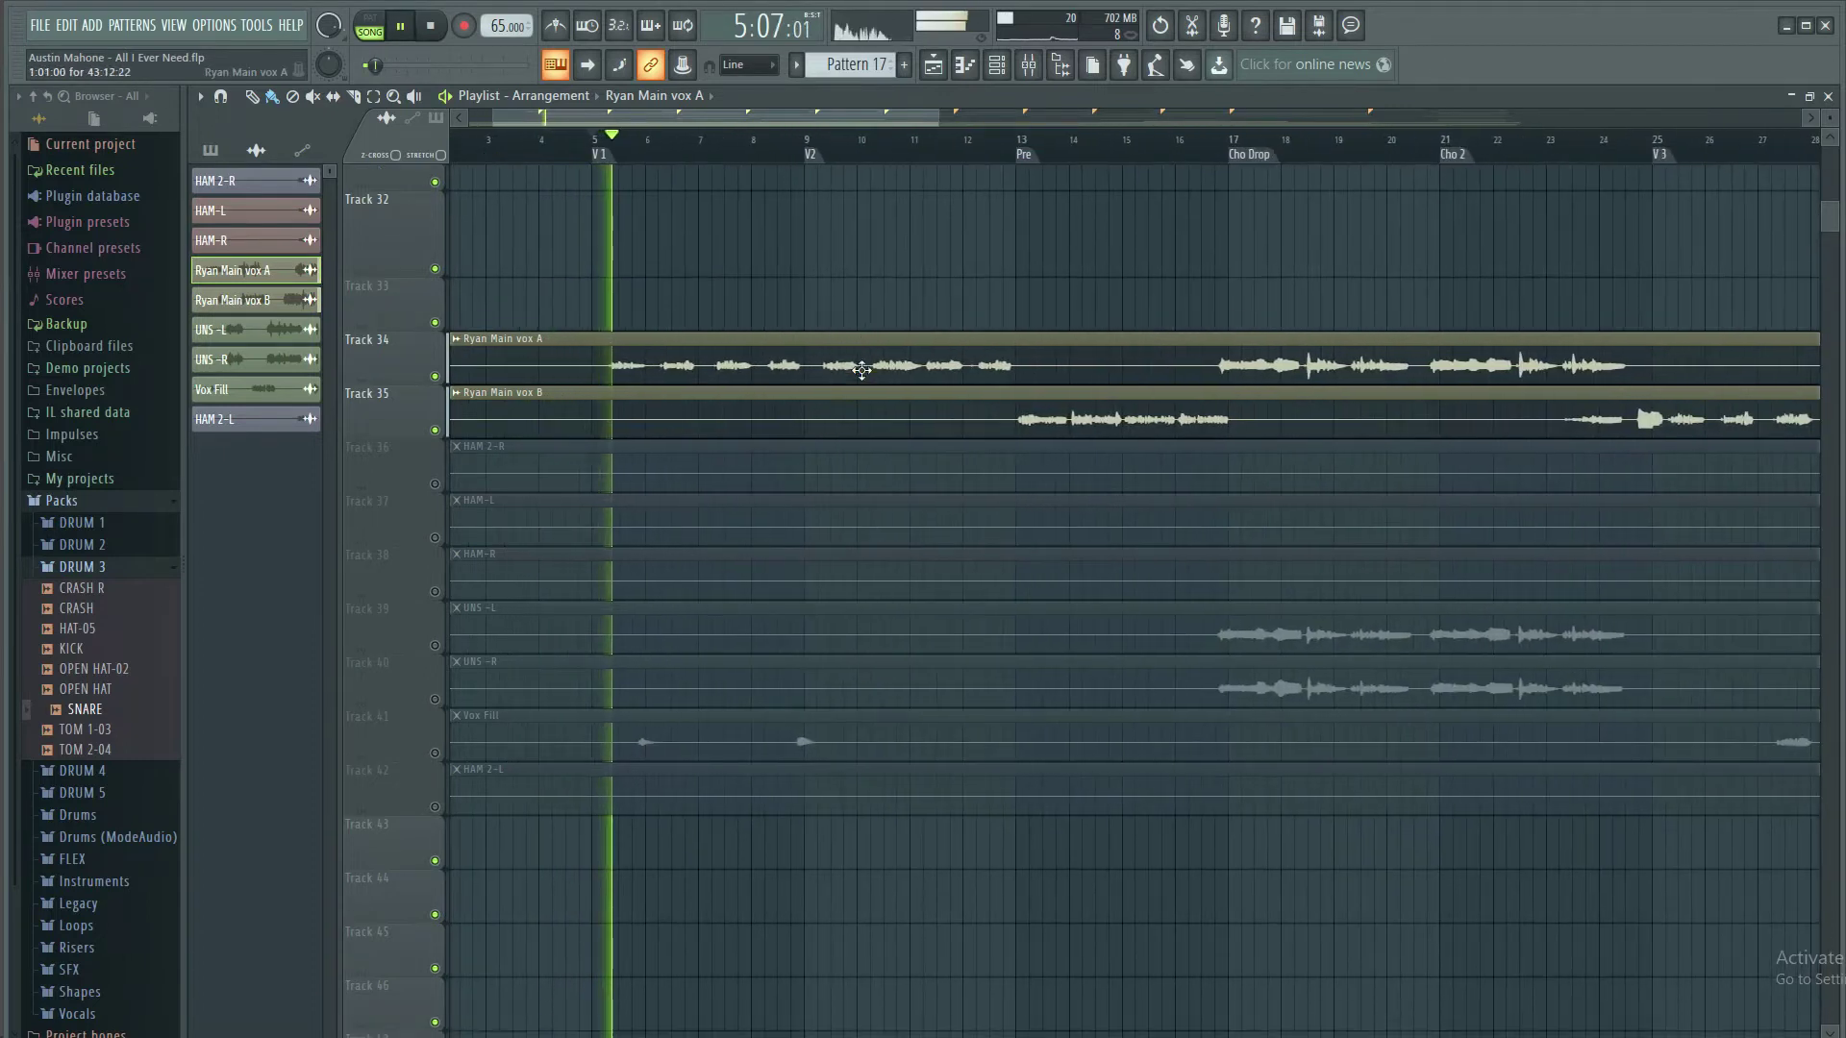
pyautogui.keyDown('ctrl'); pyautogui.scroll(-3, 746, 346); pyautogui.keyUp('ctrl')
pyautogui.scroll(7, 779, 416)
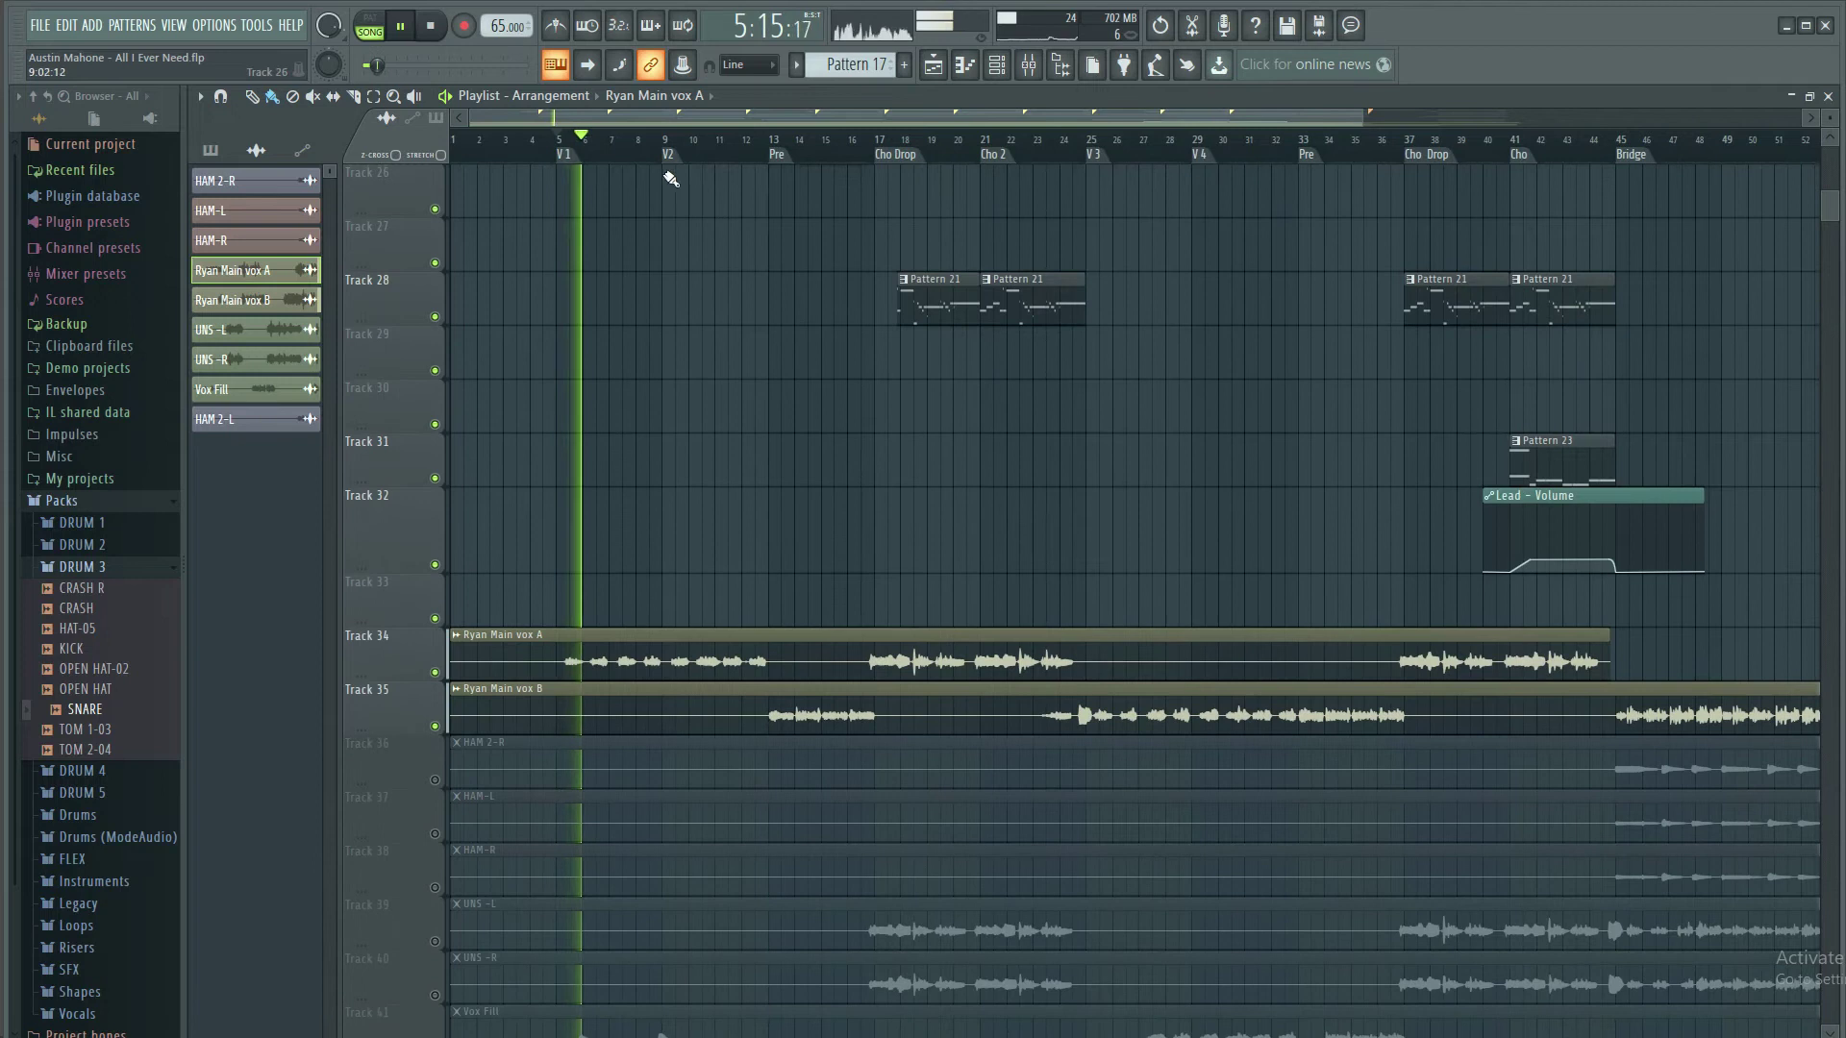
pyautogui.keyDown('ctrl'); pyautogui.scroll(-2, 724, 357); pyautogui.keyUp('ctrl')
pyautogui.press('space')
# Route both the Main vox A and Main vox B clips to mixer insert 35
pyautogui.doubleClick(688, 644)
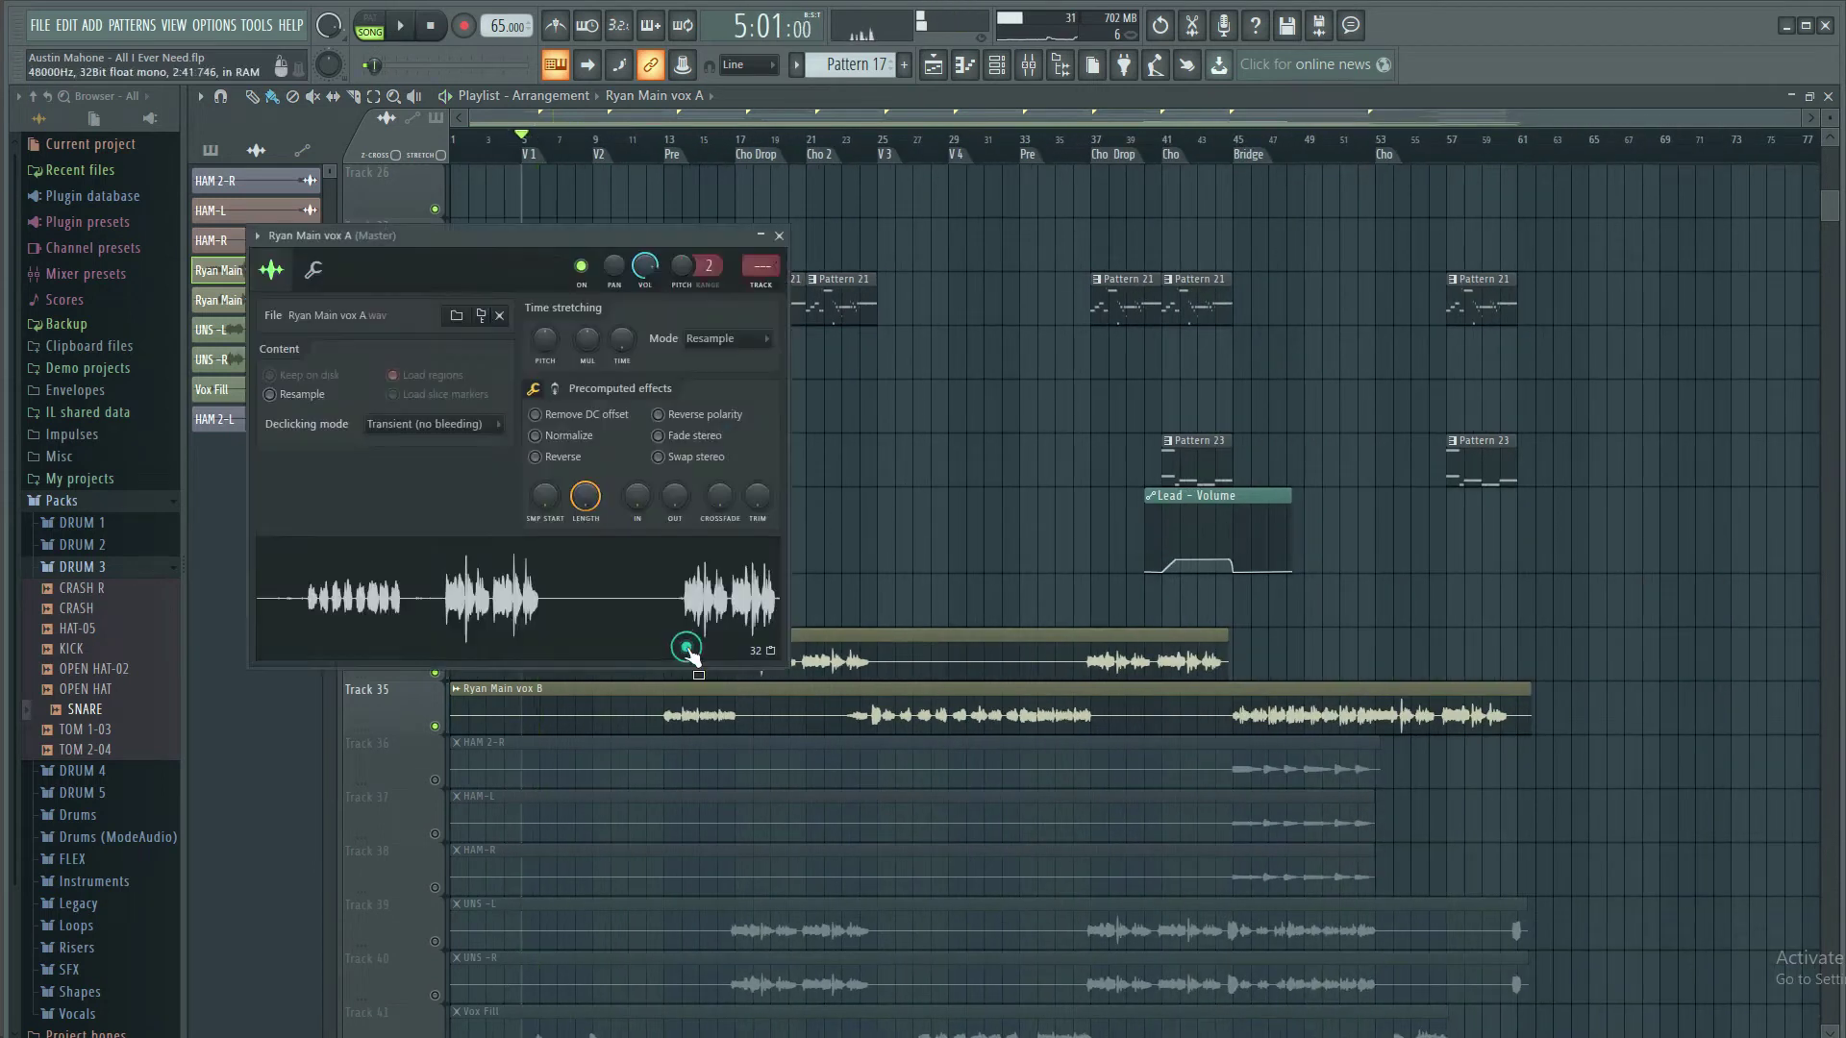
pyautogui.click(1028, 65)
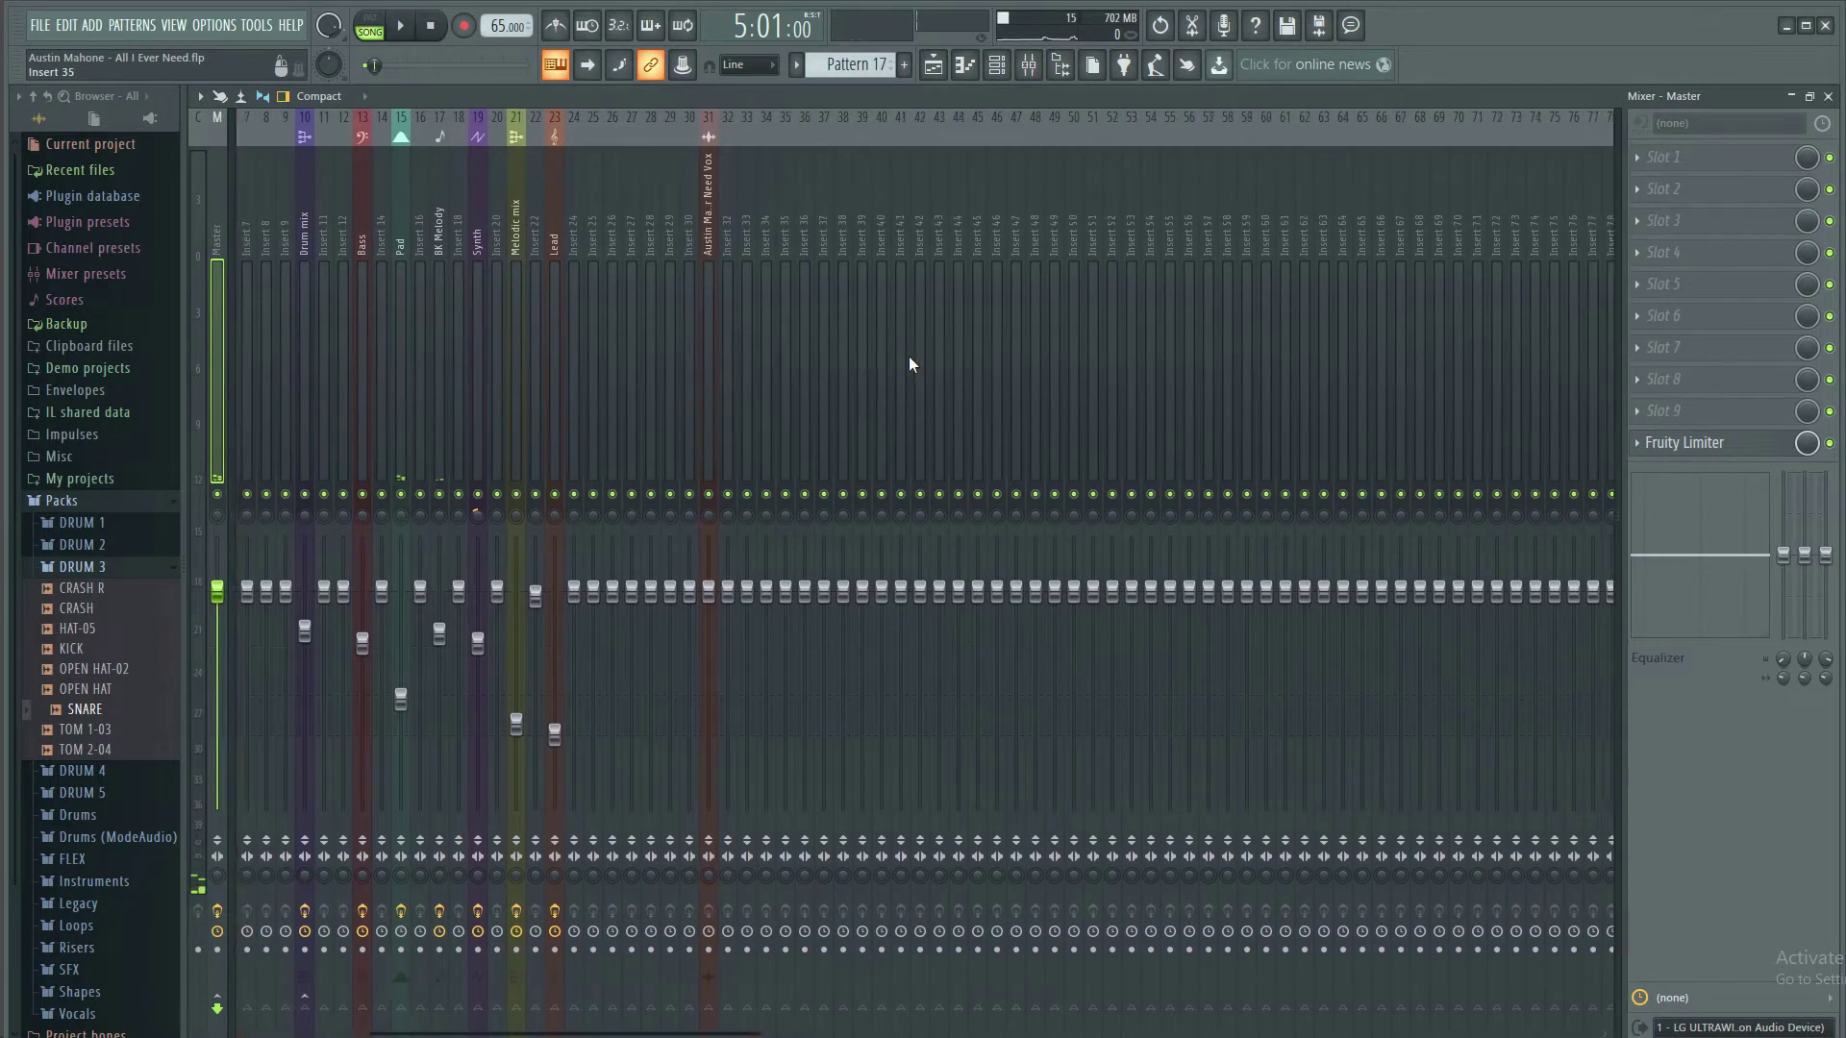
pyautogui.click(899, 309)
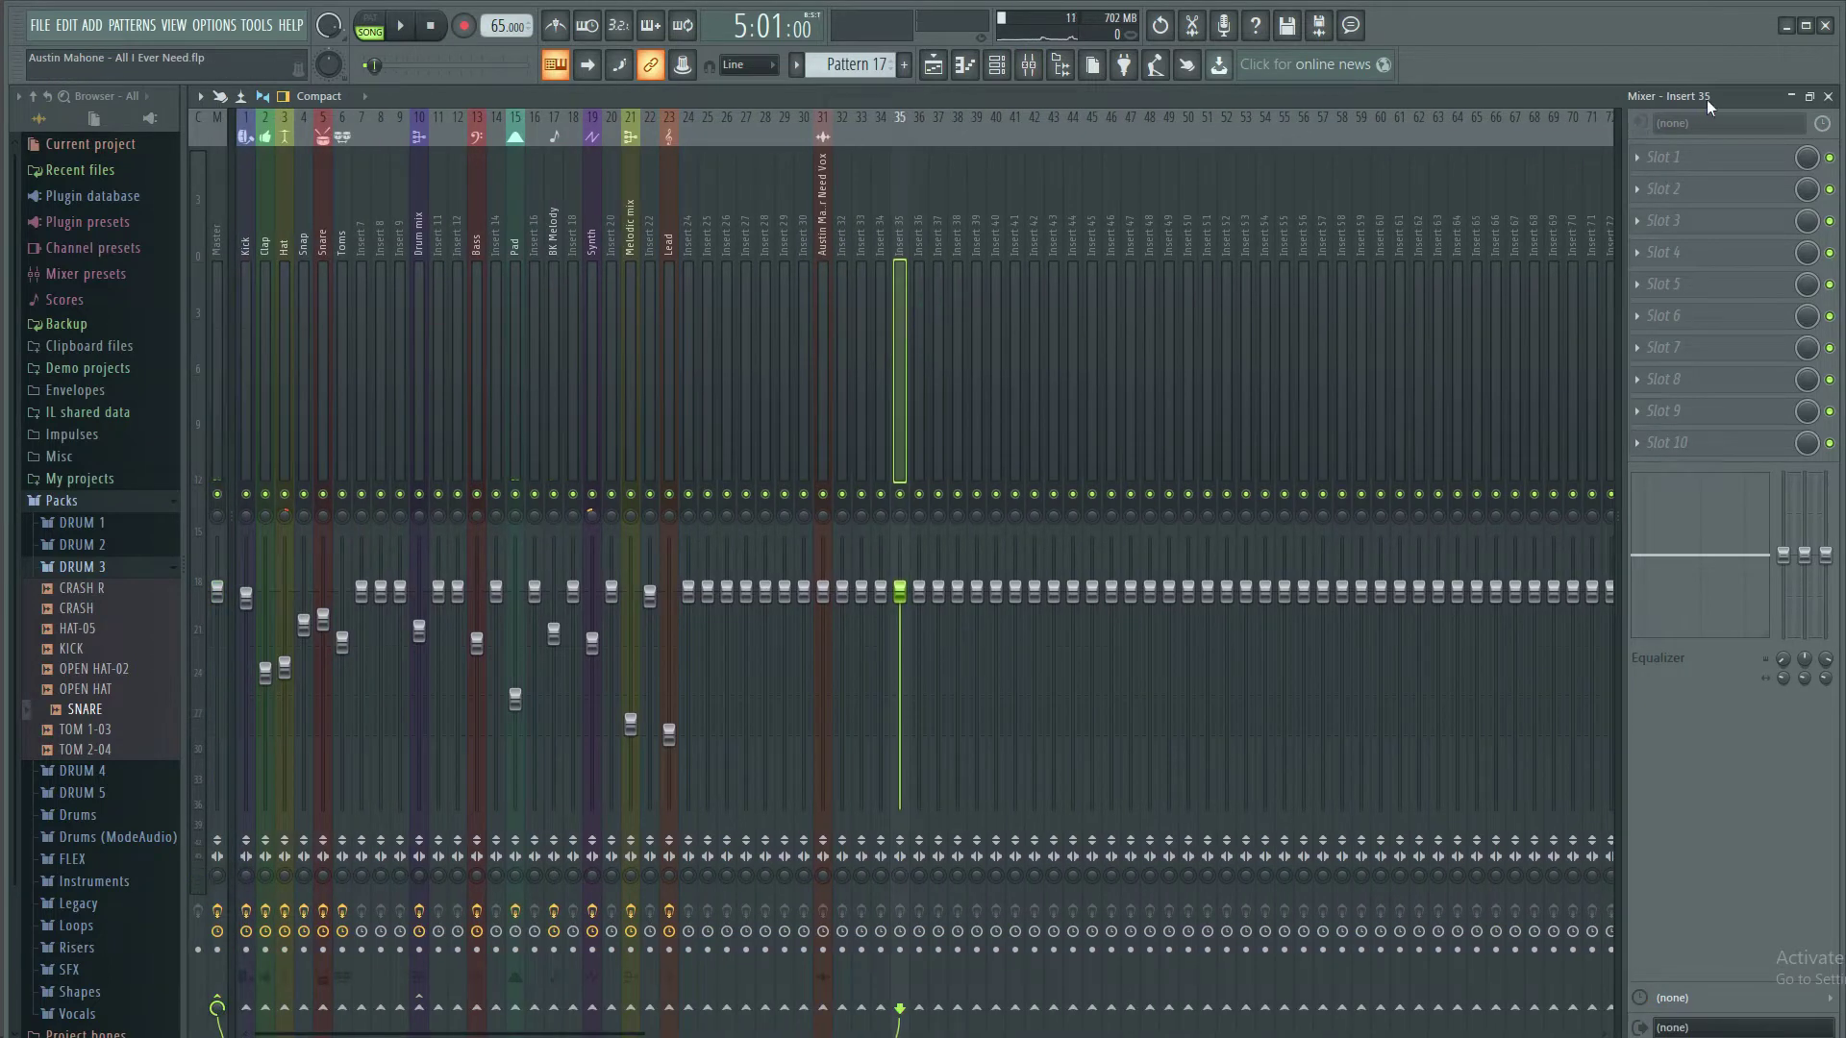
pyautogui.click(1829, 98)
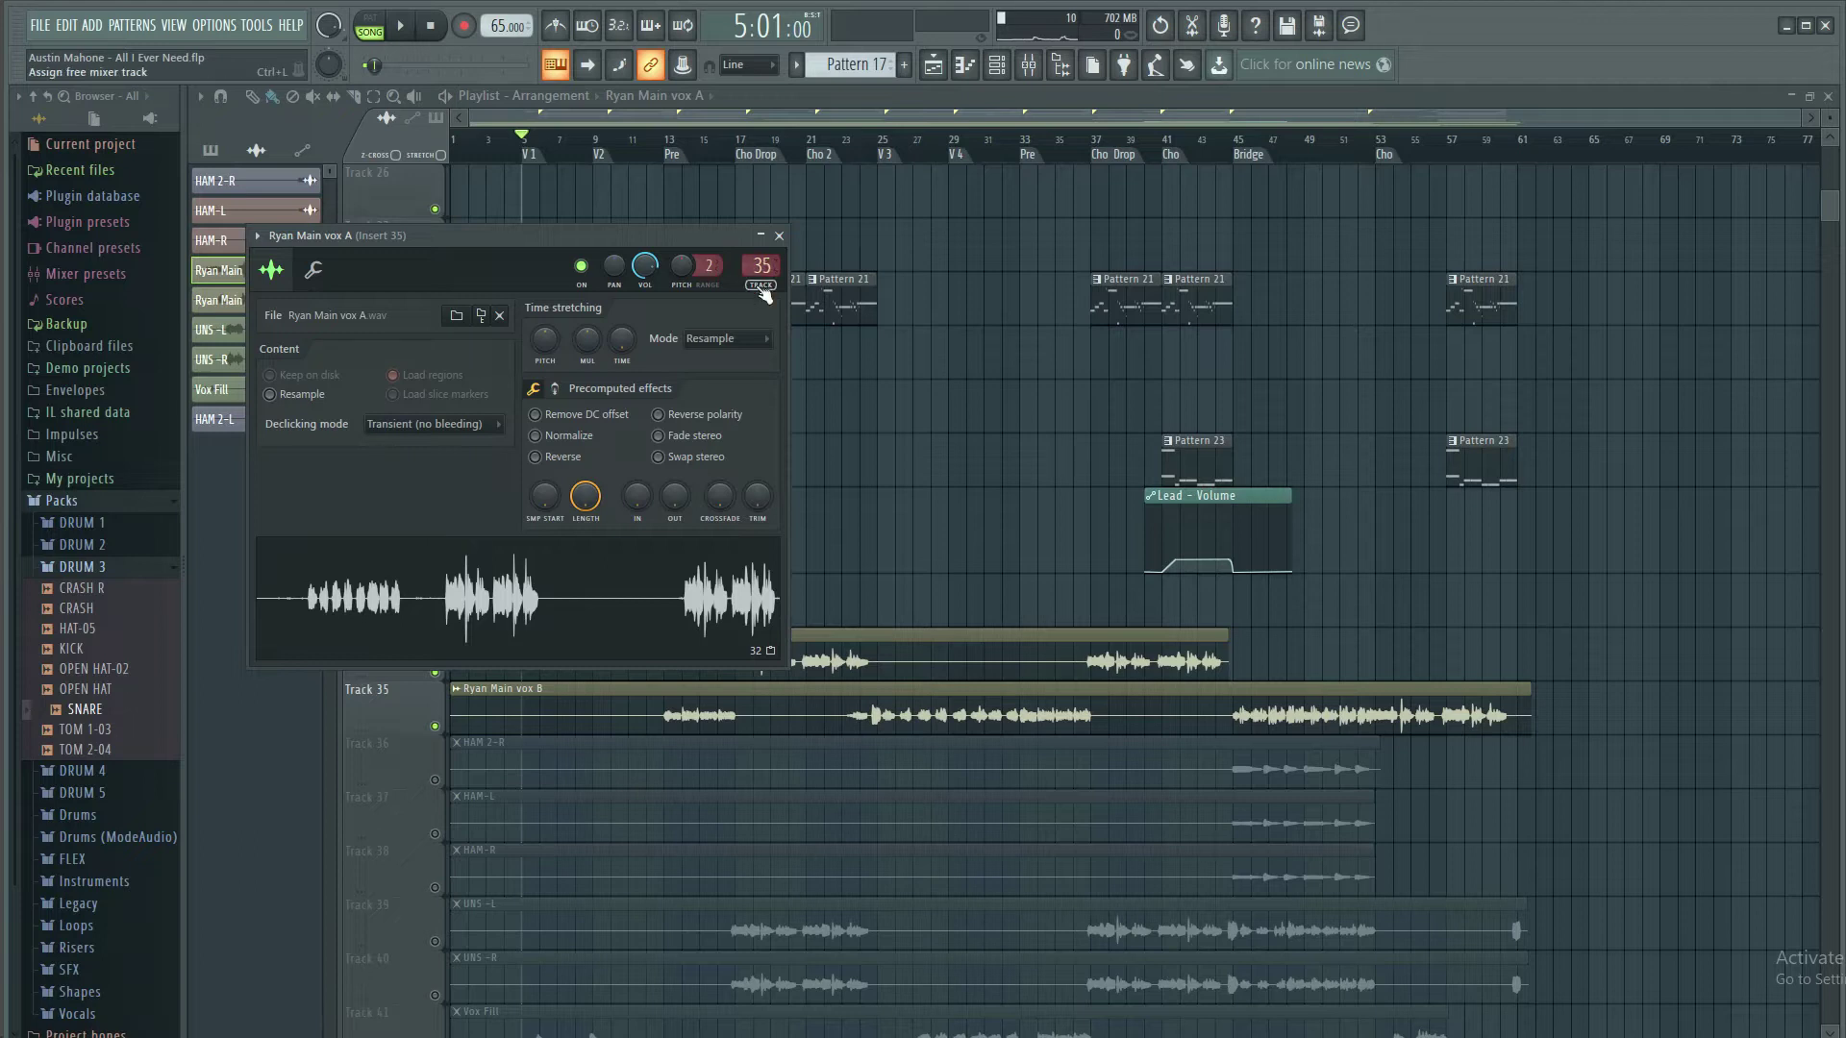
pyautogui.click(760, 285)
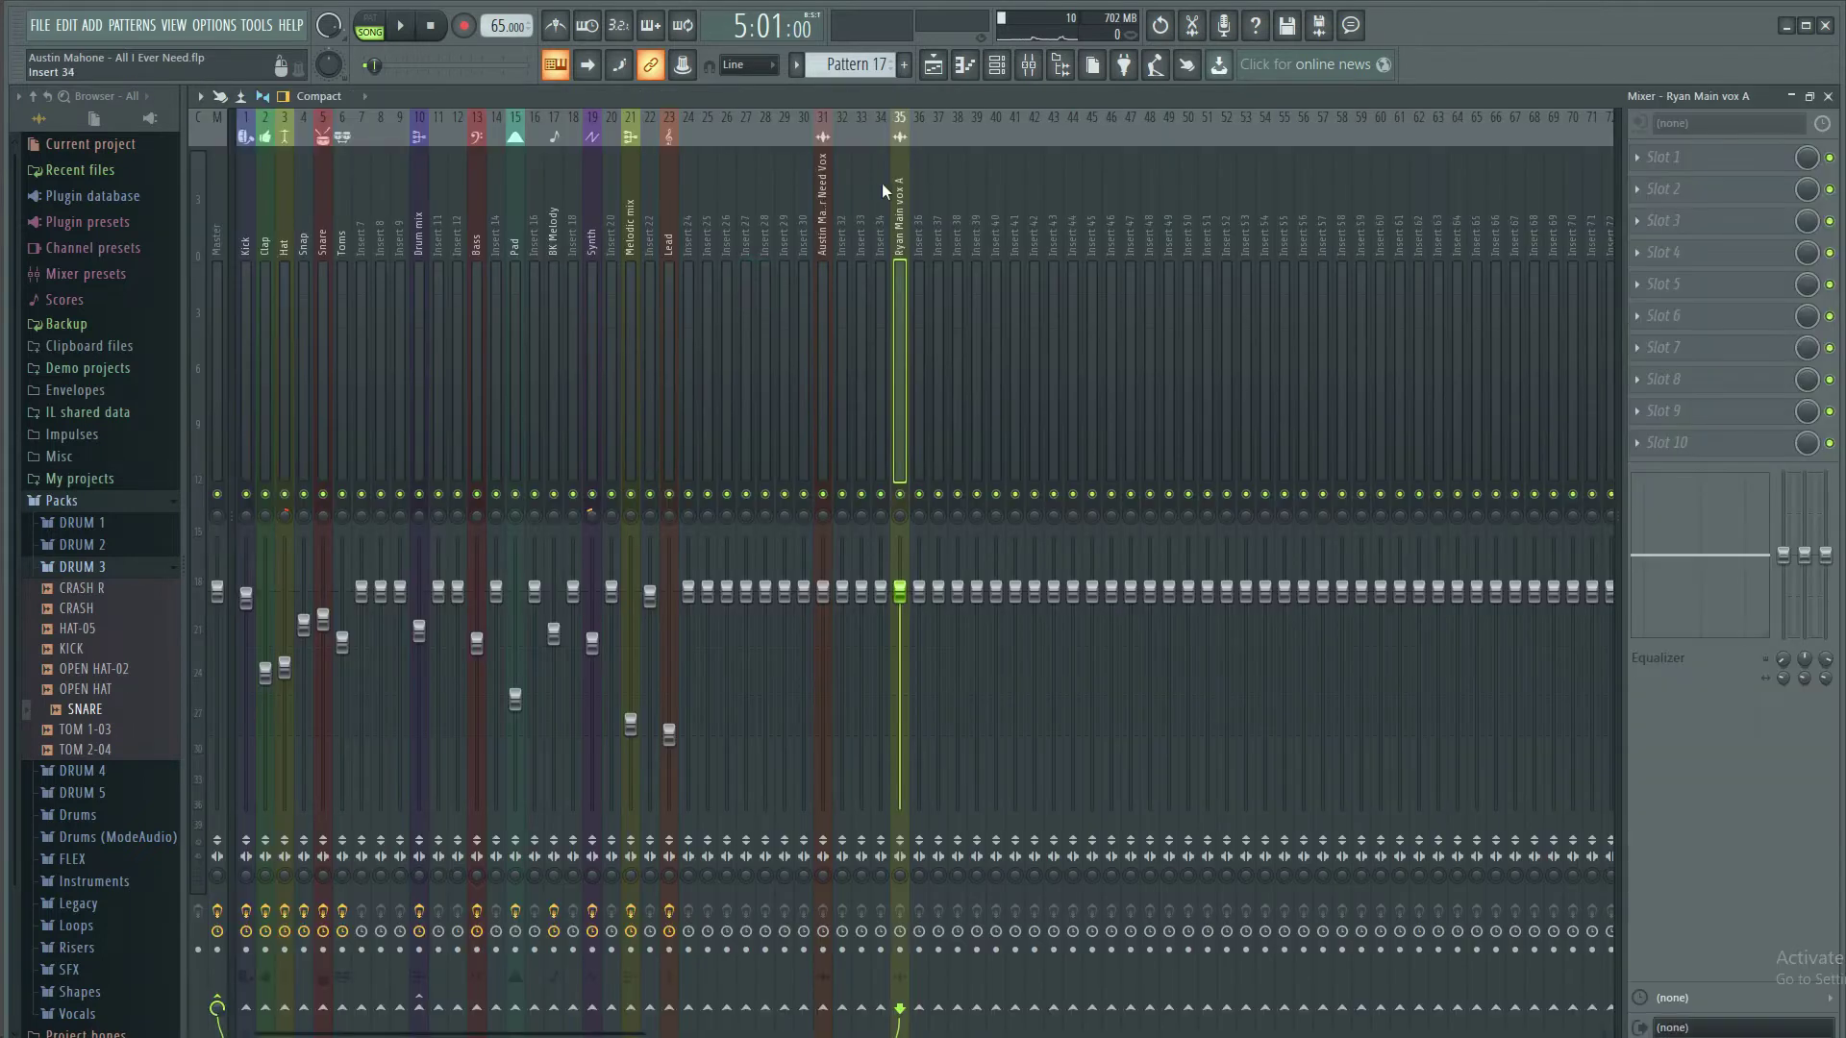
pyautogui.click(1829, 96)
pyautogui.click(778, 235)
pyautogui.doubleClick(747, 709)
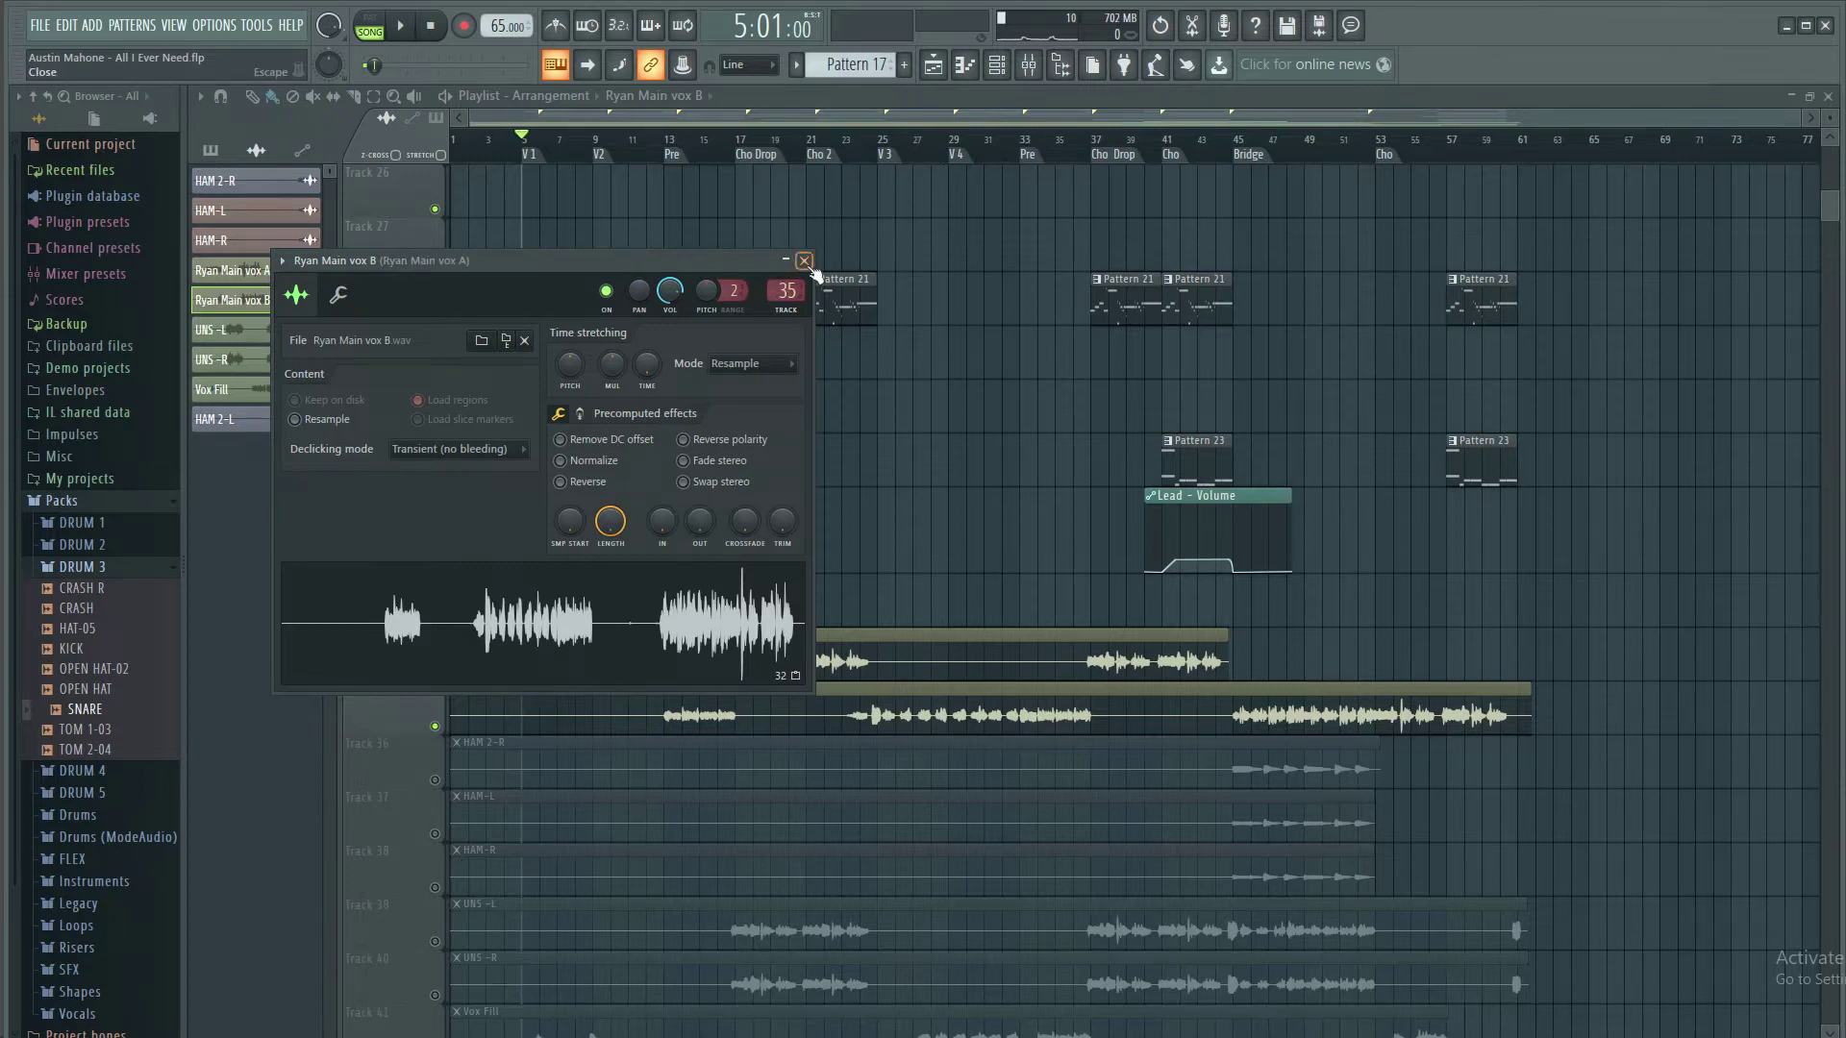
pyautogui.click(805, 261)
# Play the song from bar 12 and check the main vocals' signal on mixer insert 35
pyautogui.click(645, 161)
pyautogui.scroll(4, 665, 160)
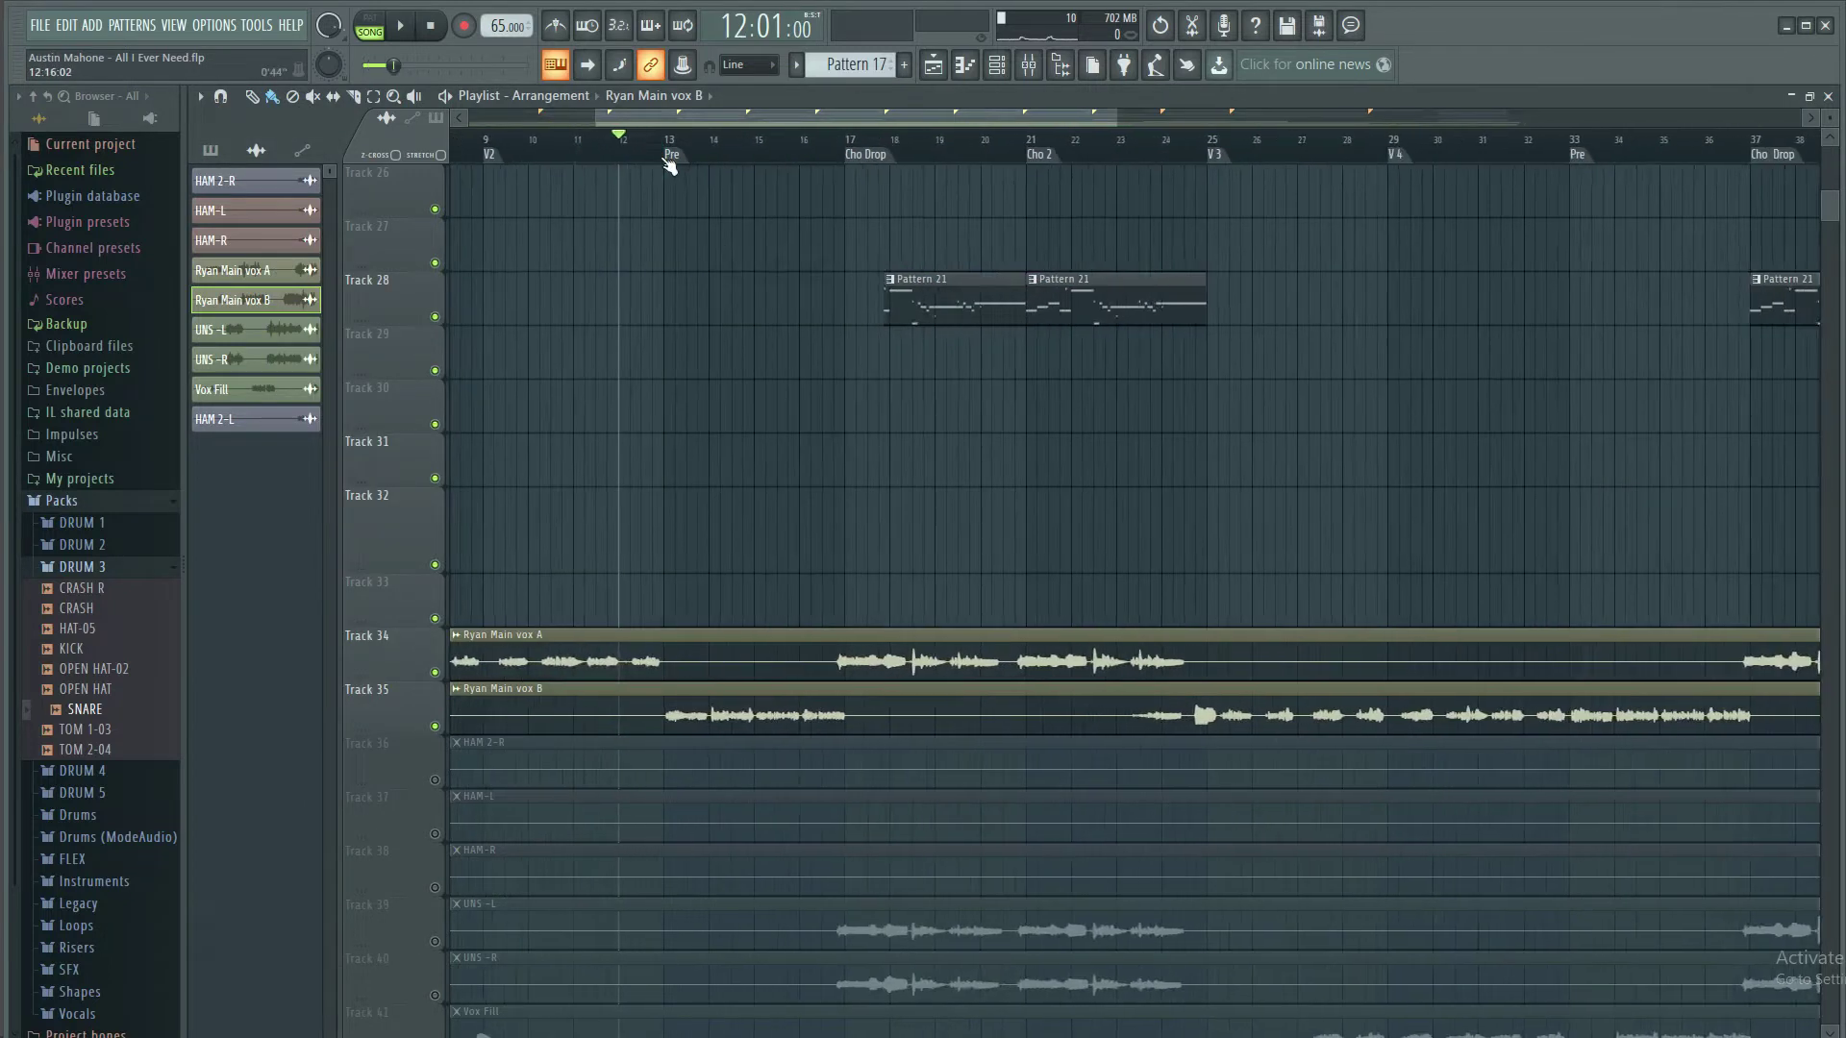
pyautogui.press('space')
pyautogui.click(1061, 65)
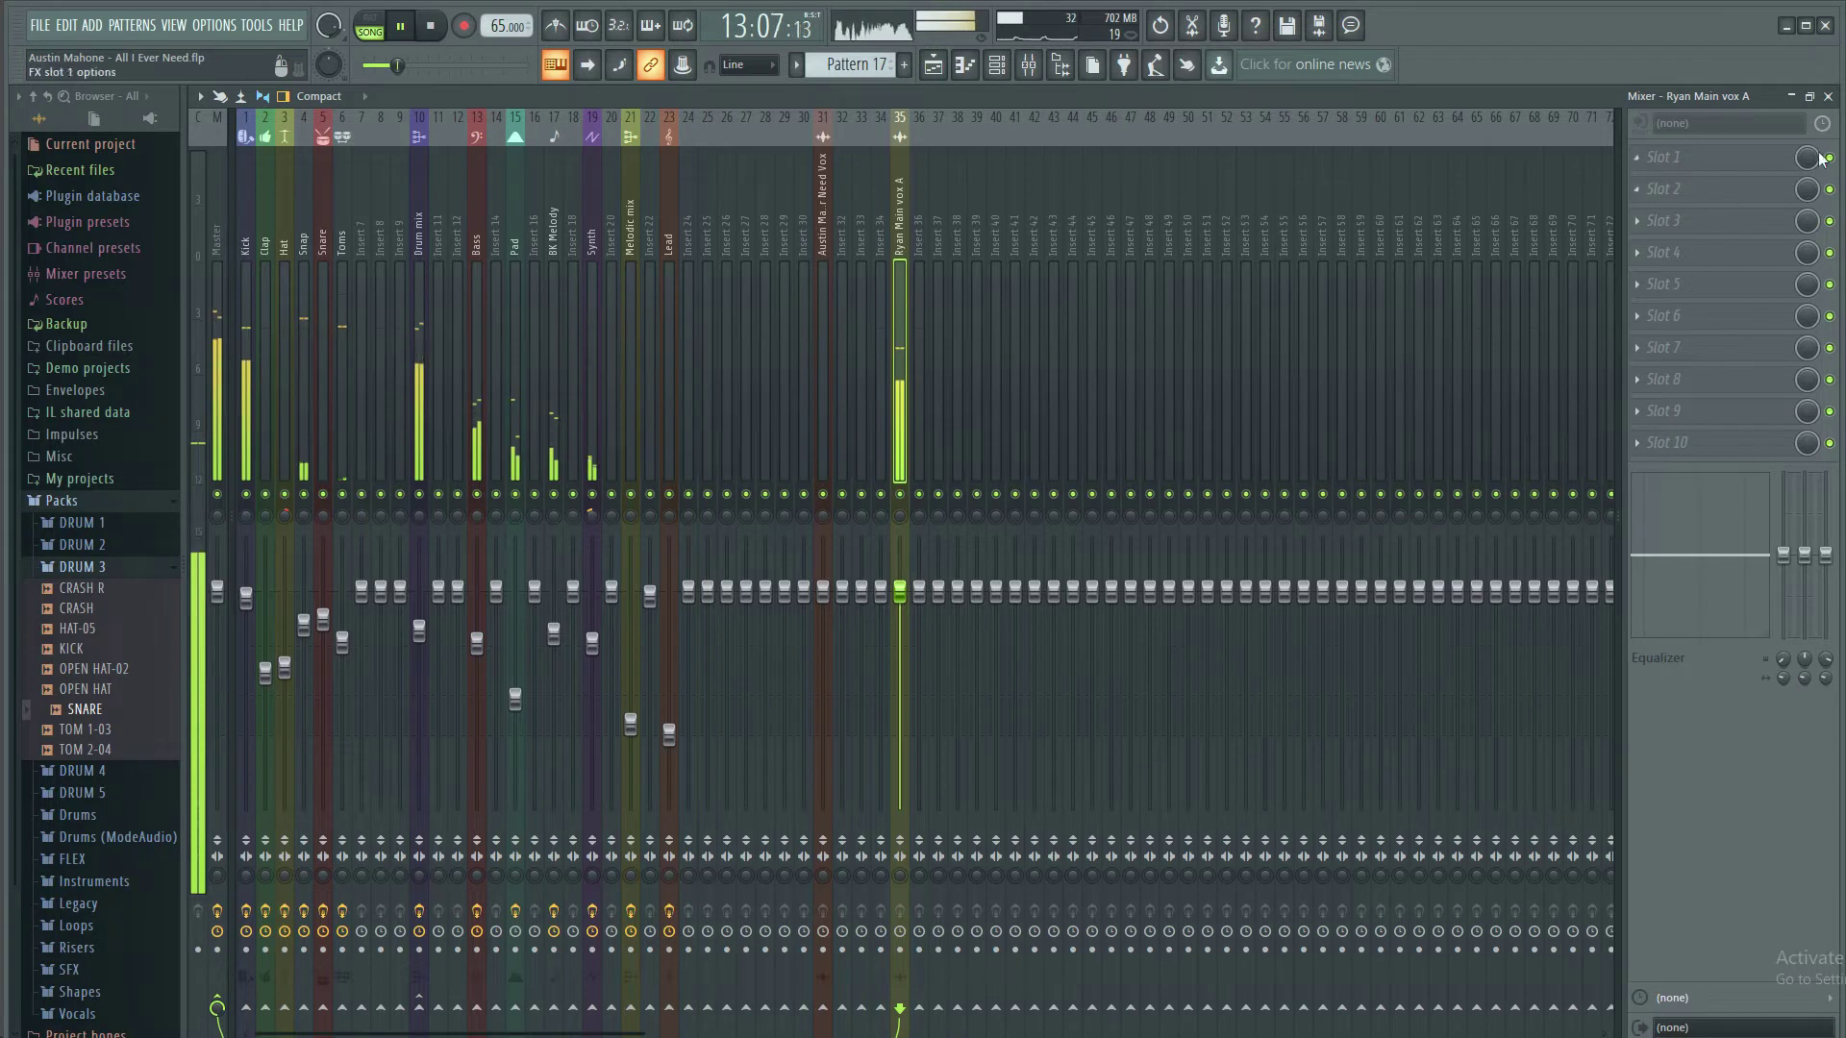
pyautogui.click(1832, 97)
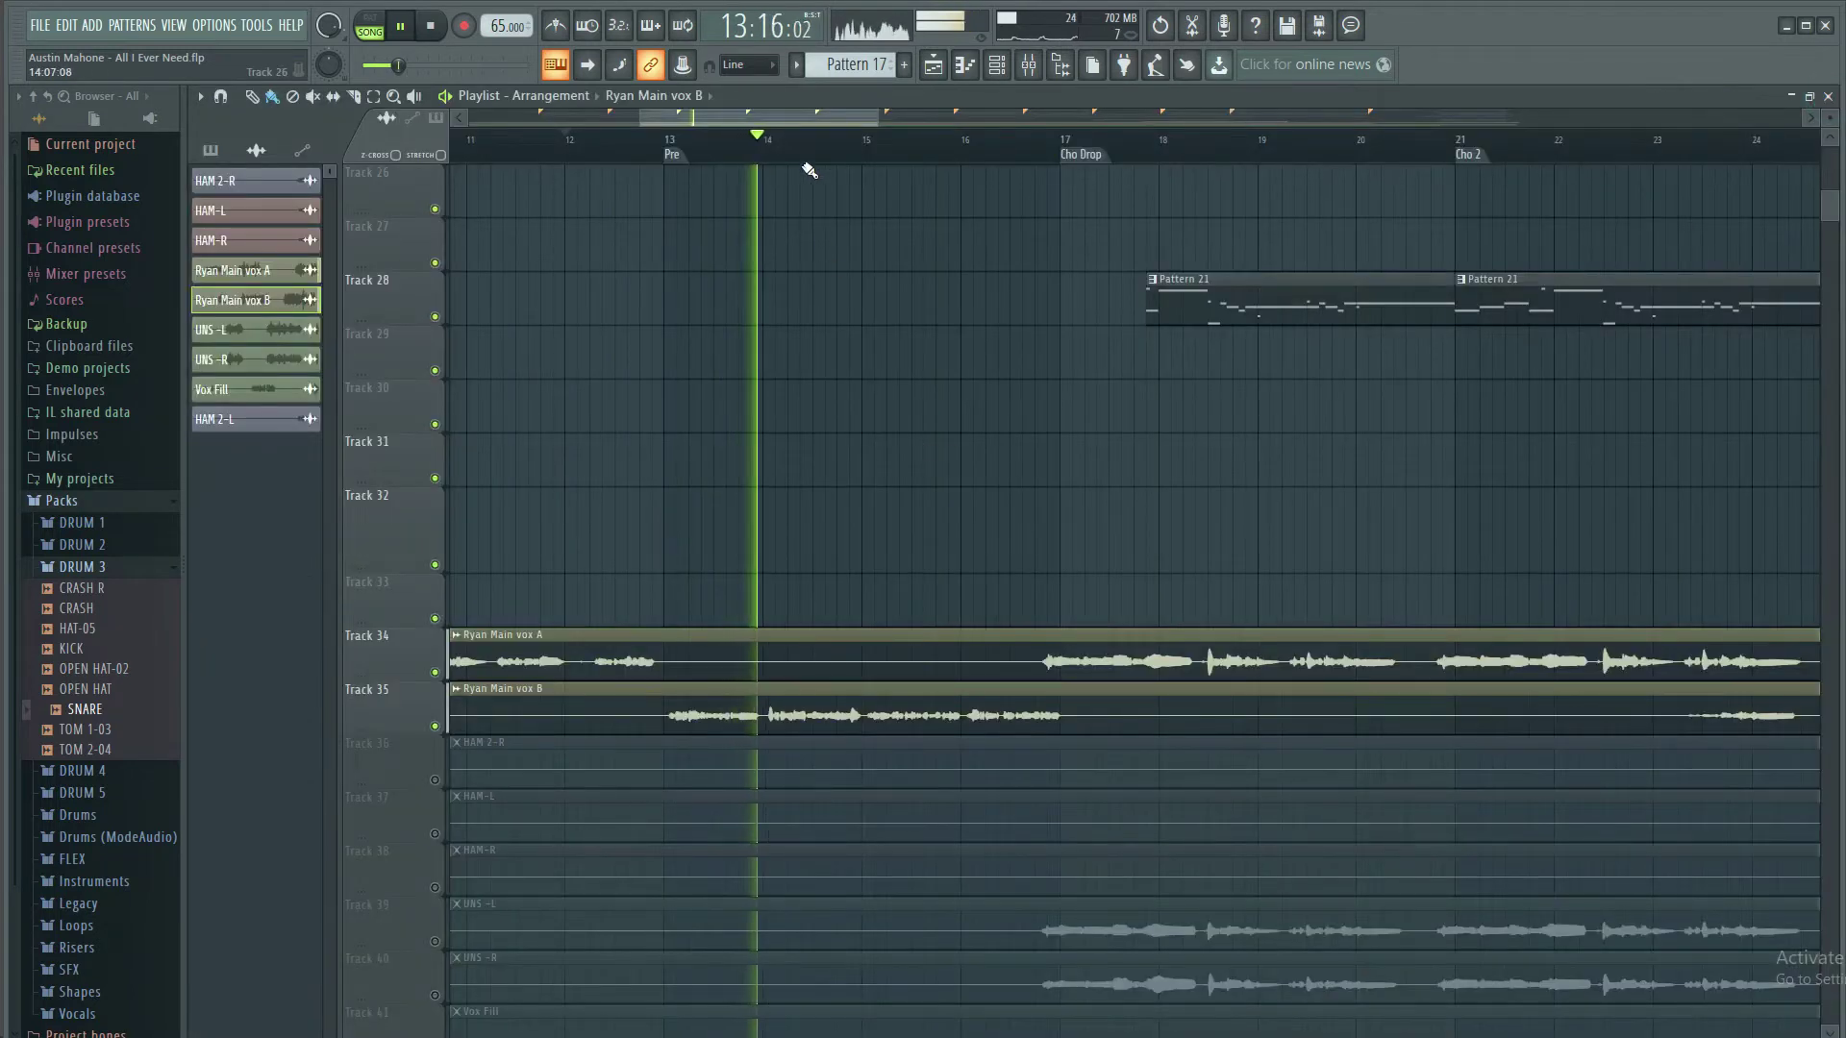
pyautogui.scroll(-4, 812, 158)
pyautogui.scroll(-5, 844, 465)
pyautogui.press('space')
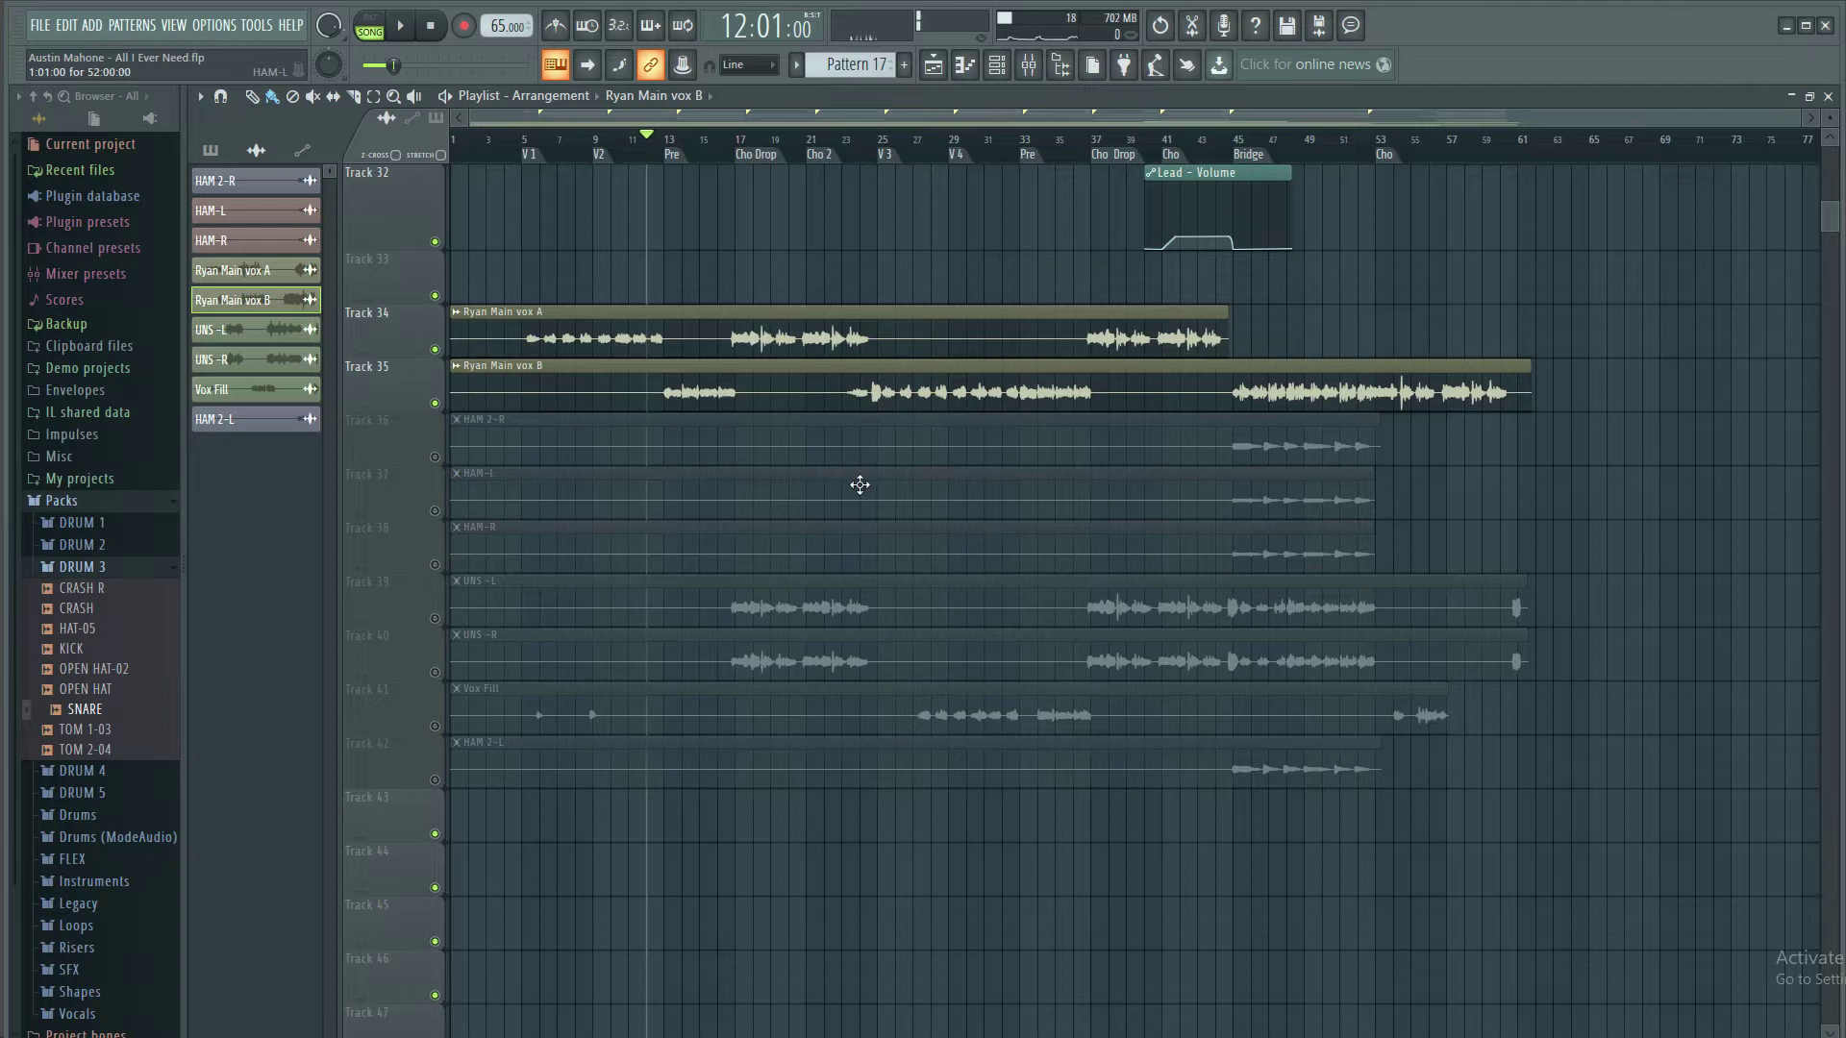
# Solo Tracks 34 and 35 together and play the main vocals alone from about bar 8
pyautogui.rightClick(434, 403)
pyautogui.click(434, 349)
pyautogui.scroll(1, 606, 154)
pyautogui.scroll(2, 605, 154)
pyautogui.click(582, 147)
pyautogui.click(524, 146)
pyautogui.press('space')
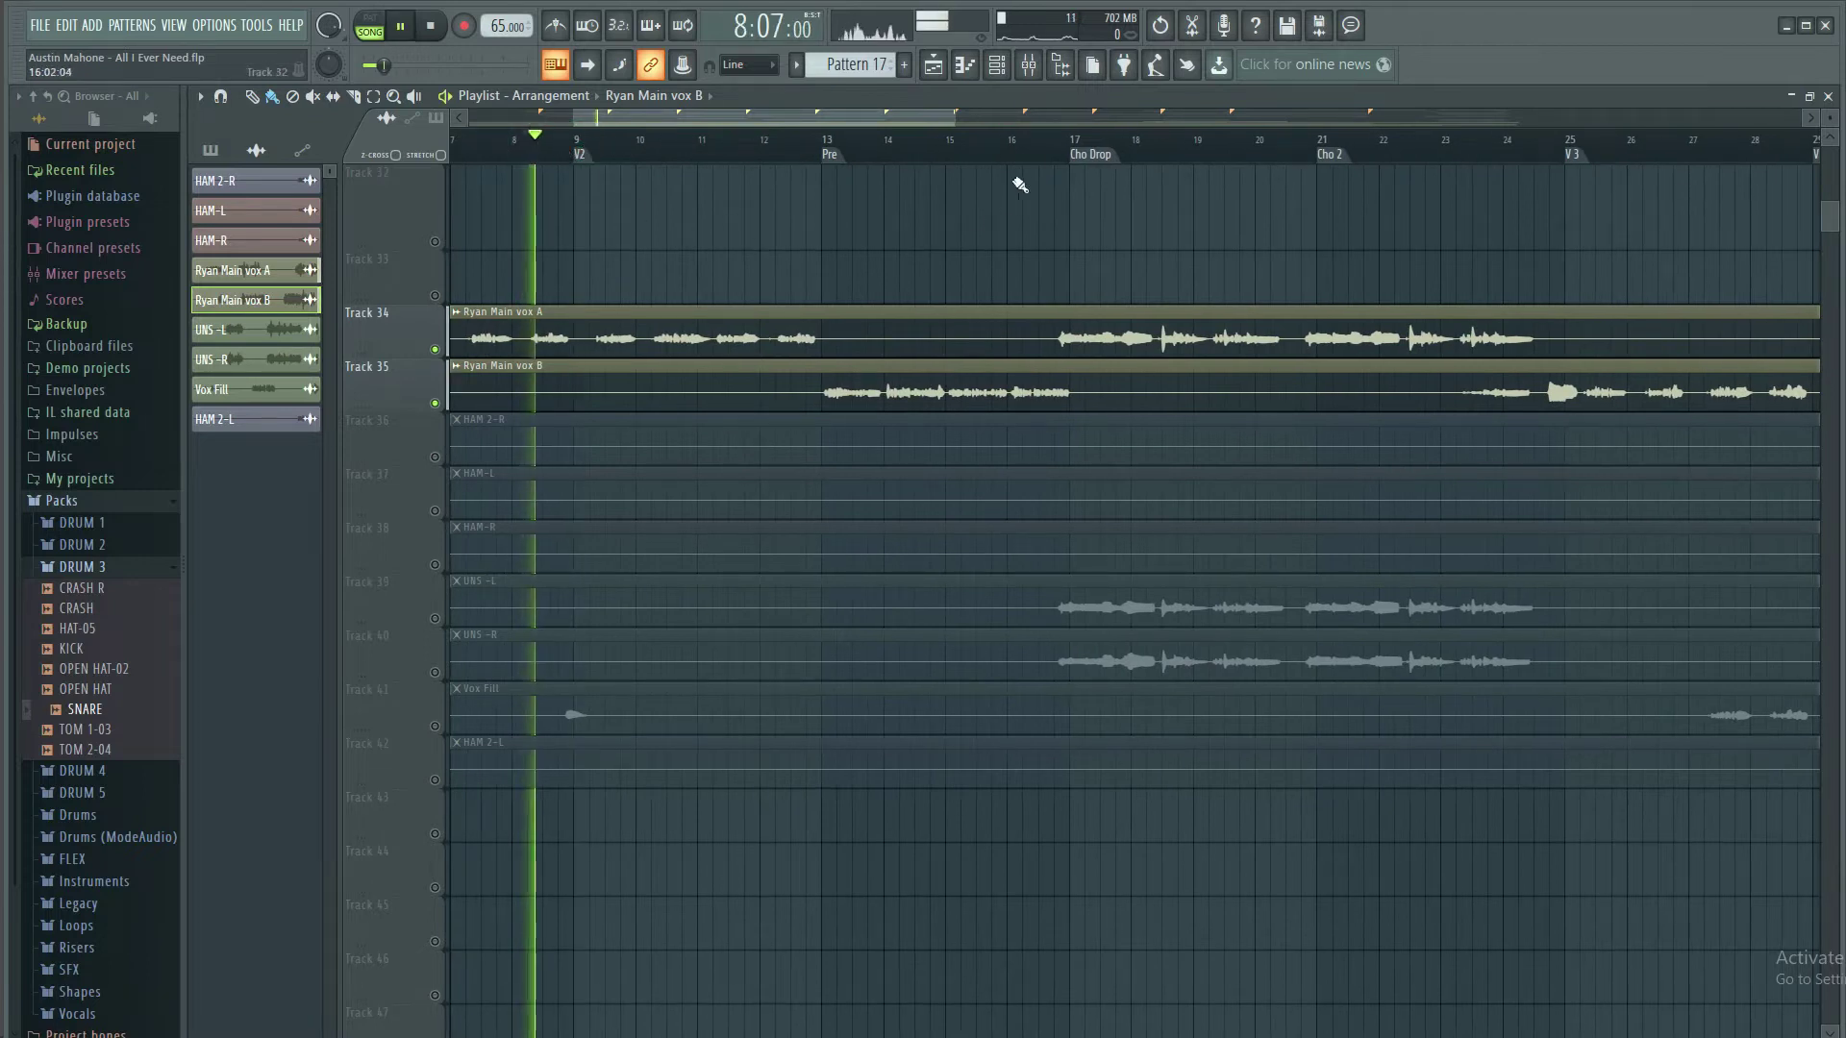
# Examine the soloed vocal's level and the effect slots of mixer insert 35
pyautogui.press('F9')
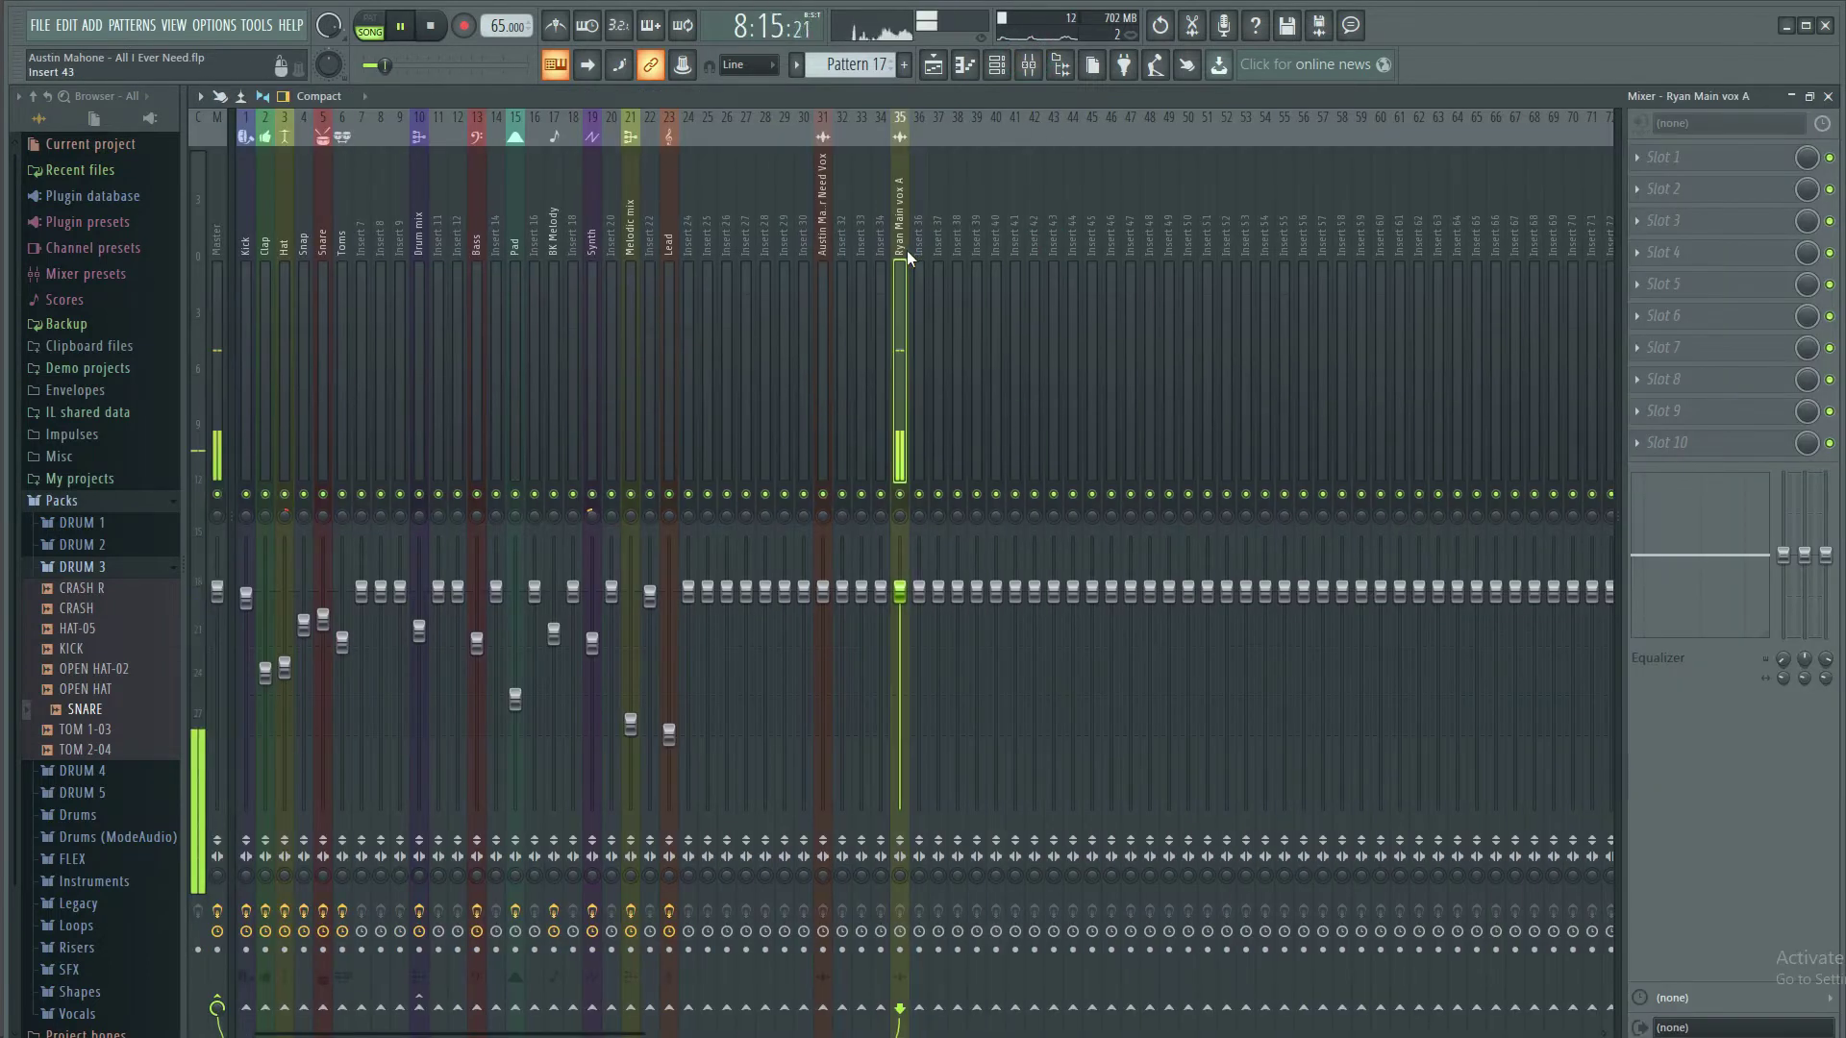
pyautogui.press('space')
pyautogui.click(1705, 162)
pyautogui.click(1703, 160)
pyautogui.click(1830, 97)
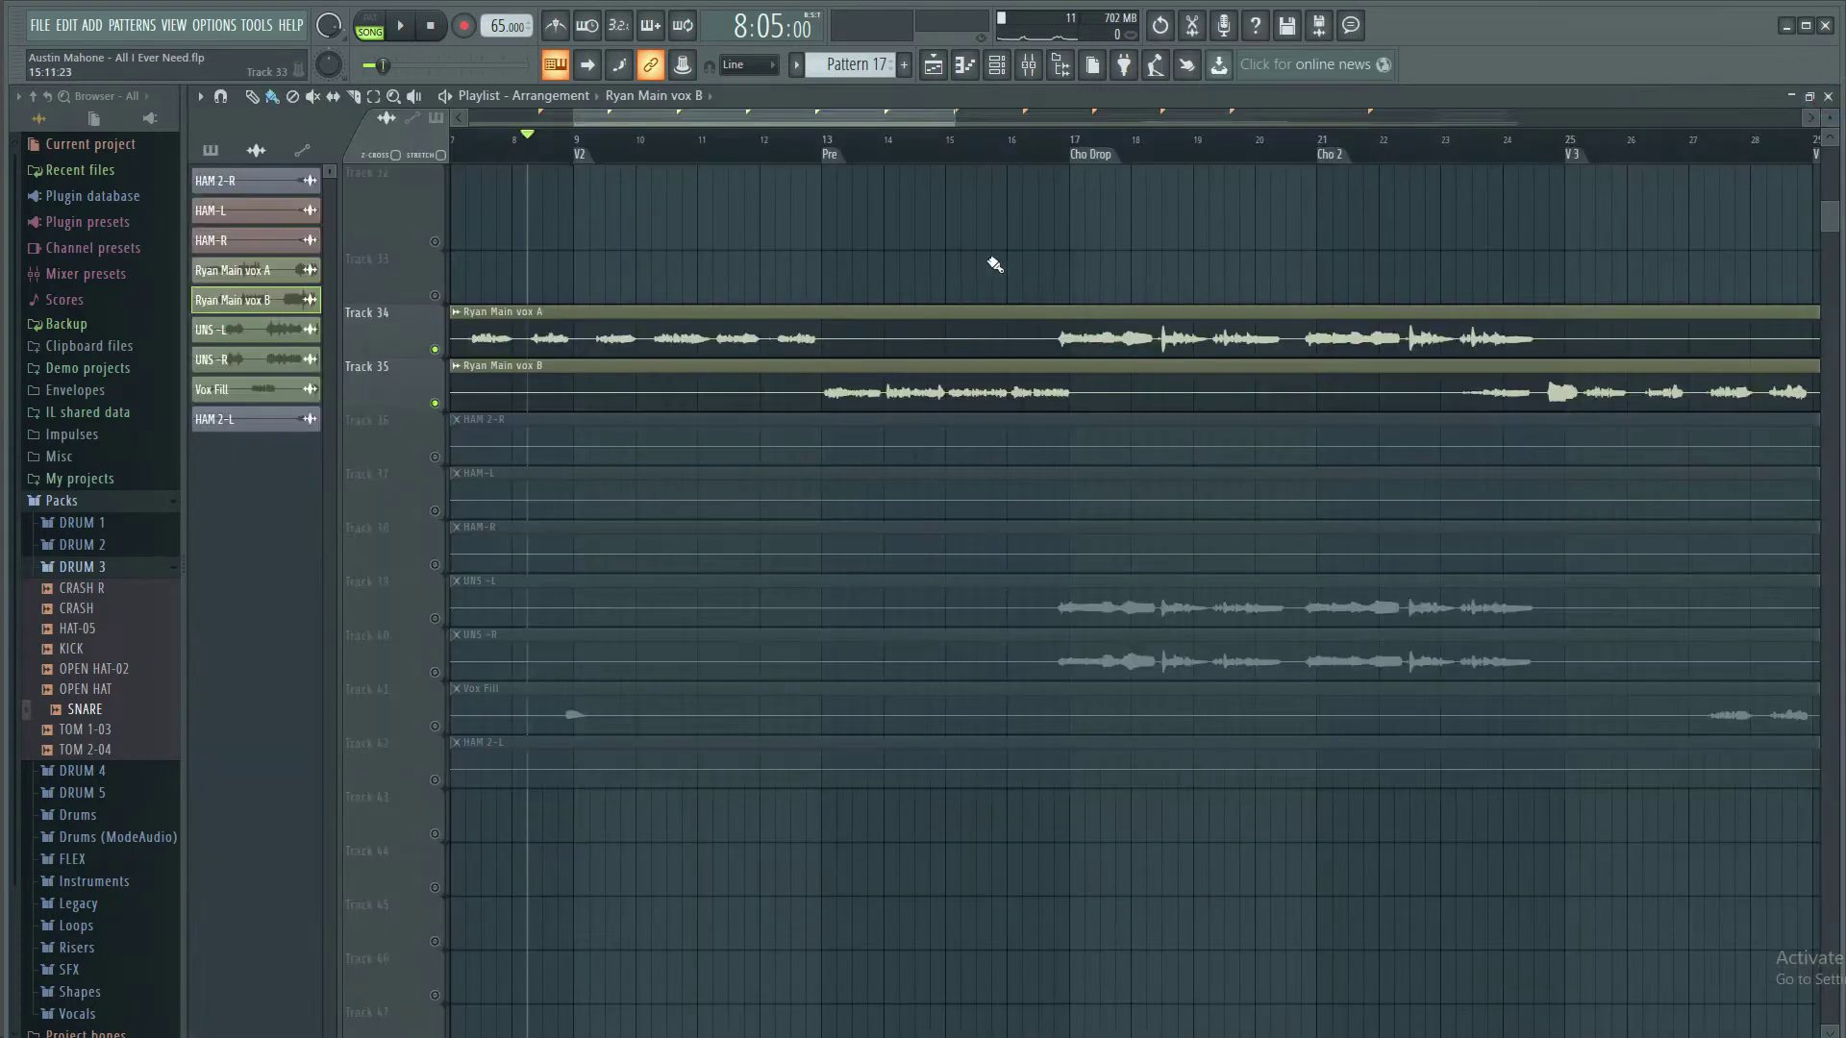
# Trim the silent start of the Main vox A clip up to its first phrase just after the V1 marker
pyautogui.scroll(-4, 874, 156)
pyautogui.moveTo(451, 331); pyautogui.dragTo(525, 331)
pyautogui.scroll(5, 509, 146)
pyautogui.scroll(1, 509, 147)
pyautogui.moveTo(1003, 327); pyautogui.dragTo(1113, 323)
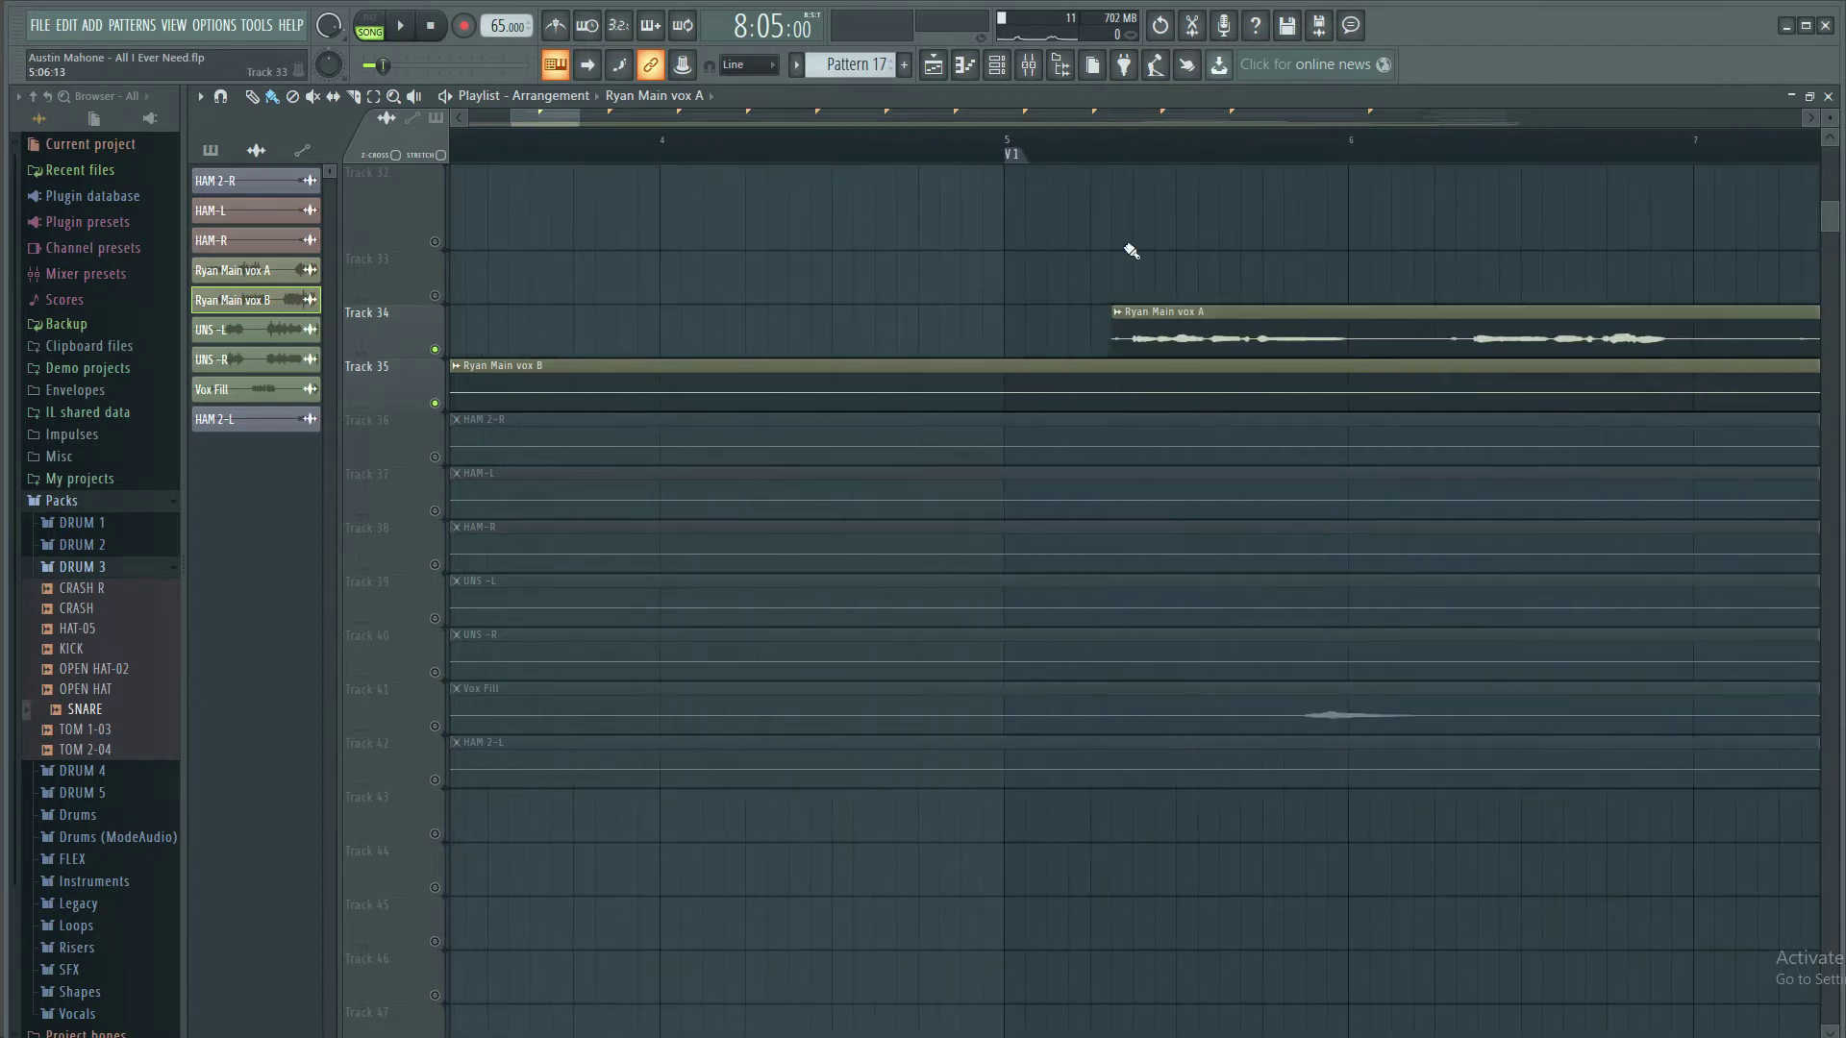
pyautogui.scroll(-3, 1092, 157)
# Play from the verse and trim the silent start of the Main vox B clip to bar 13
pyautogui.press('space')
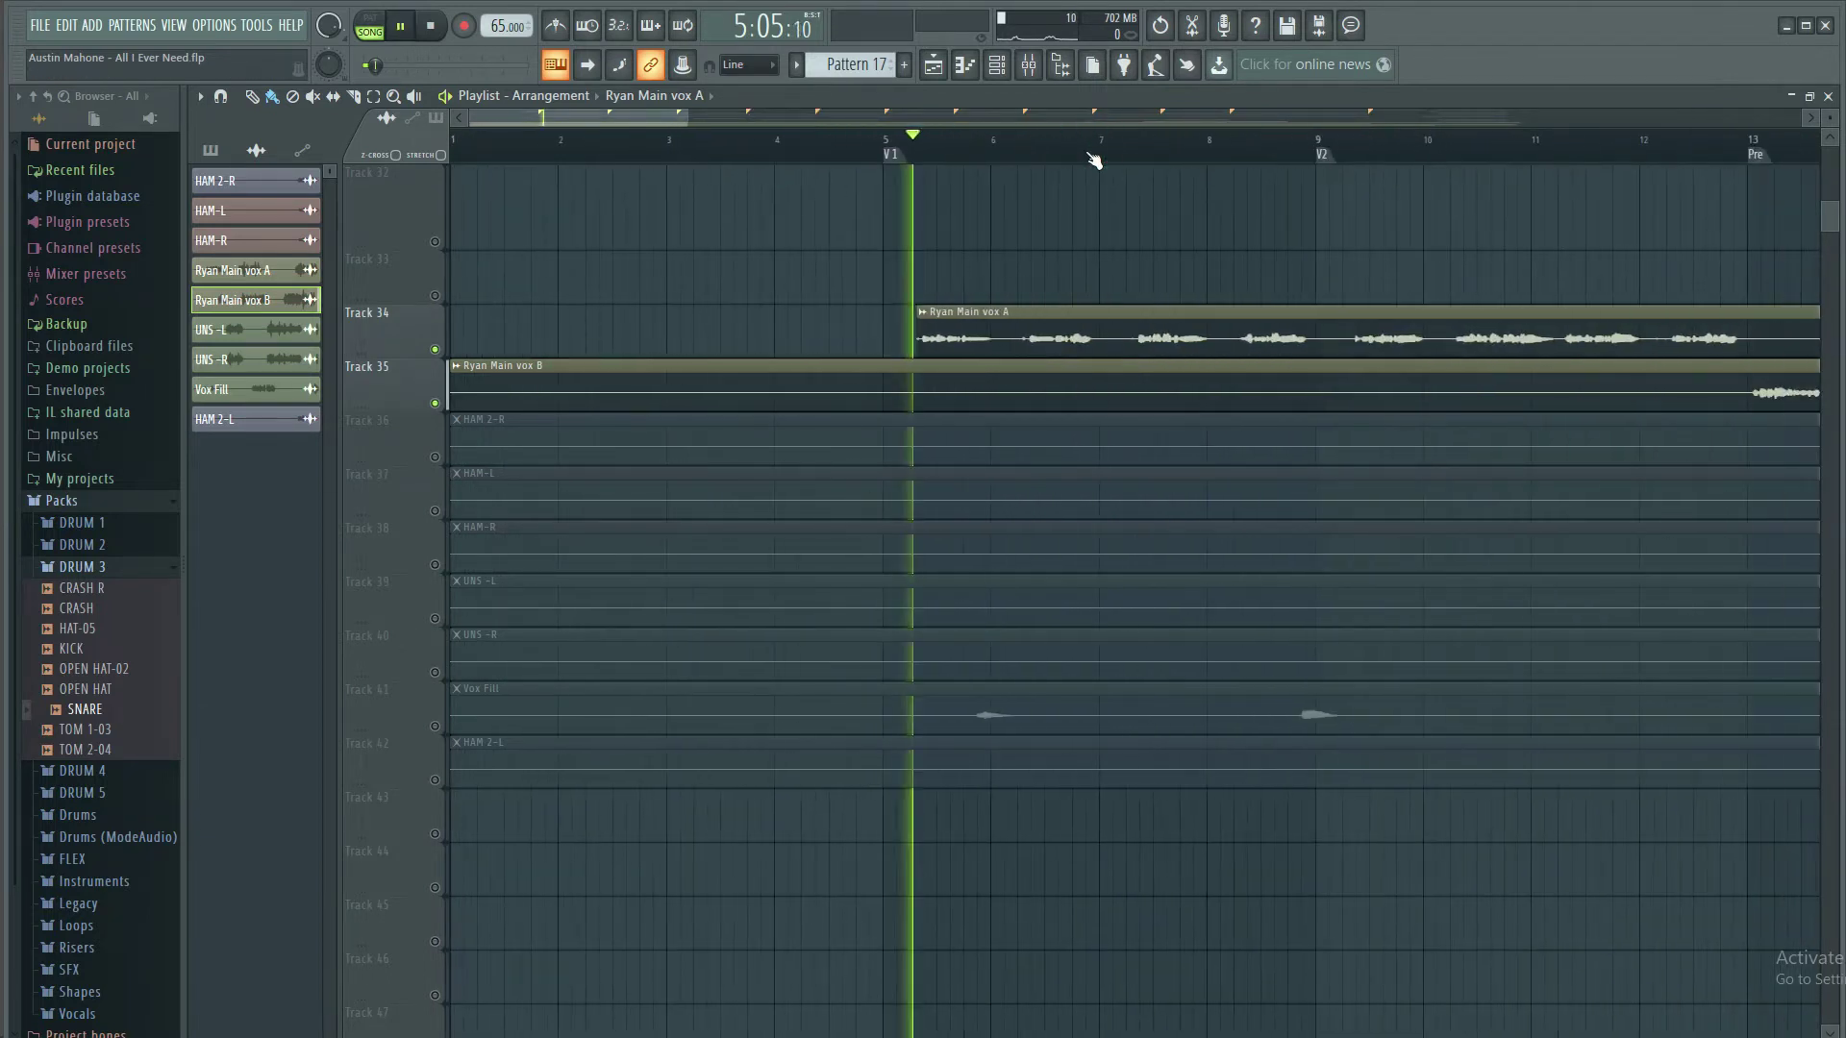
pyautogui.moveTo(450, 400); pyautogui.dragTo(1747, 397)
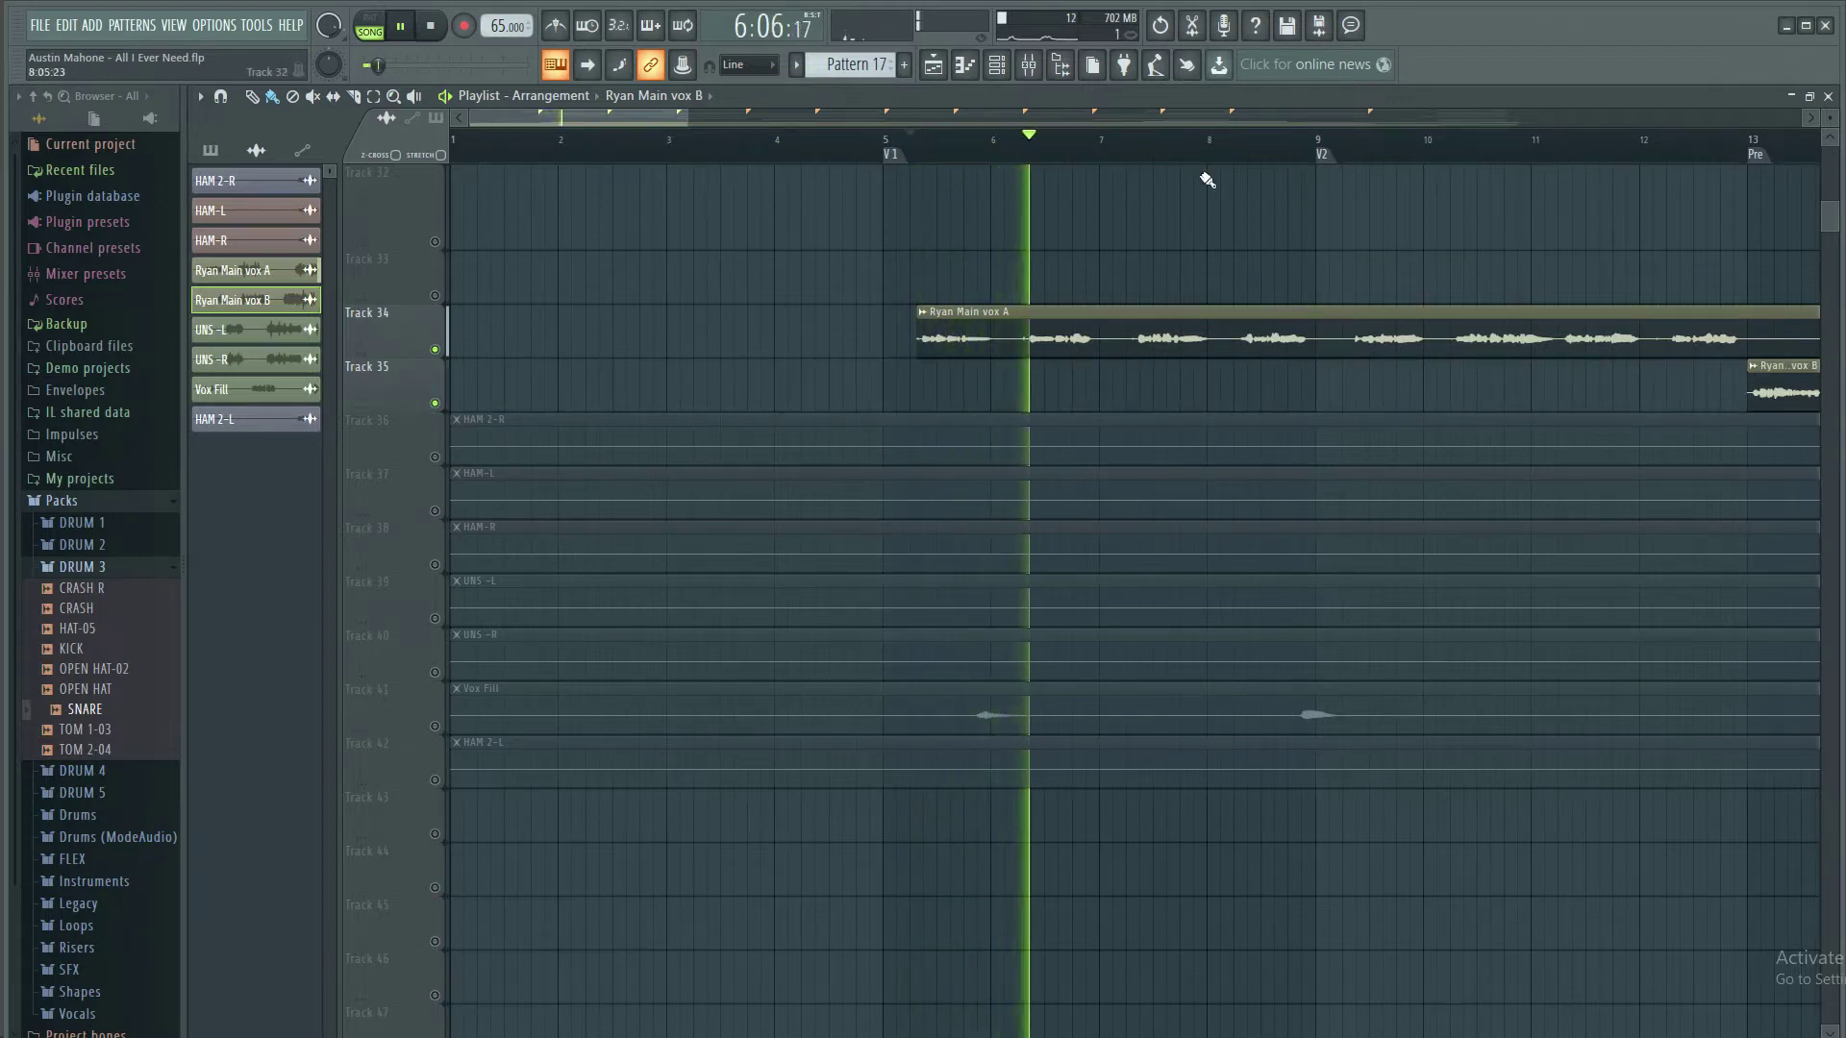
pyautogui.scroll(-3, 968, 160)
pyautogui.scroll(3, 944, 156)
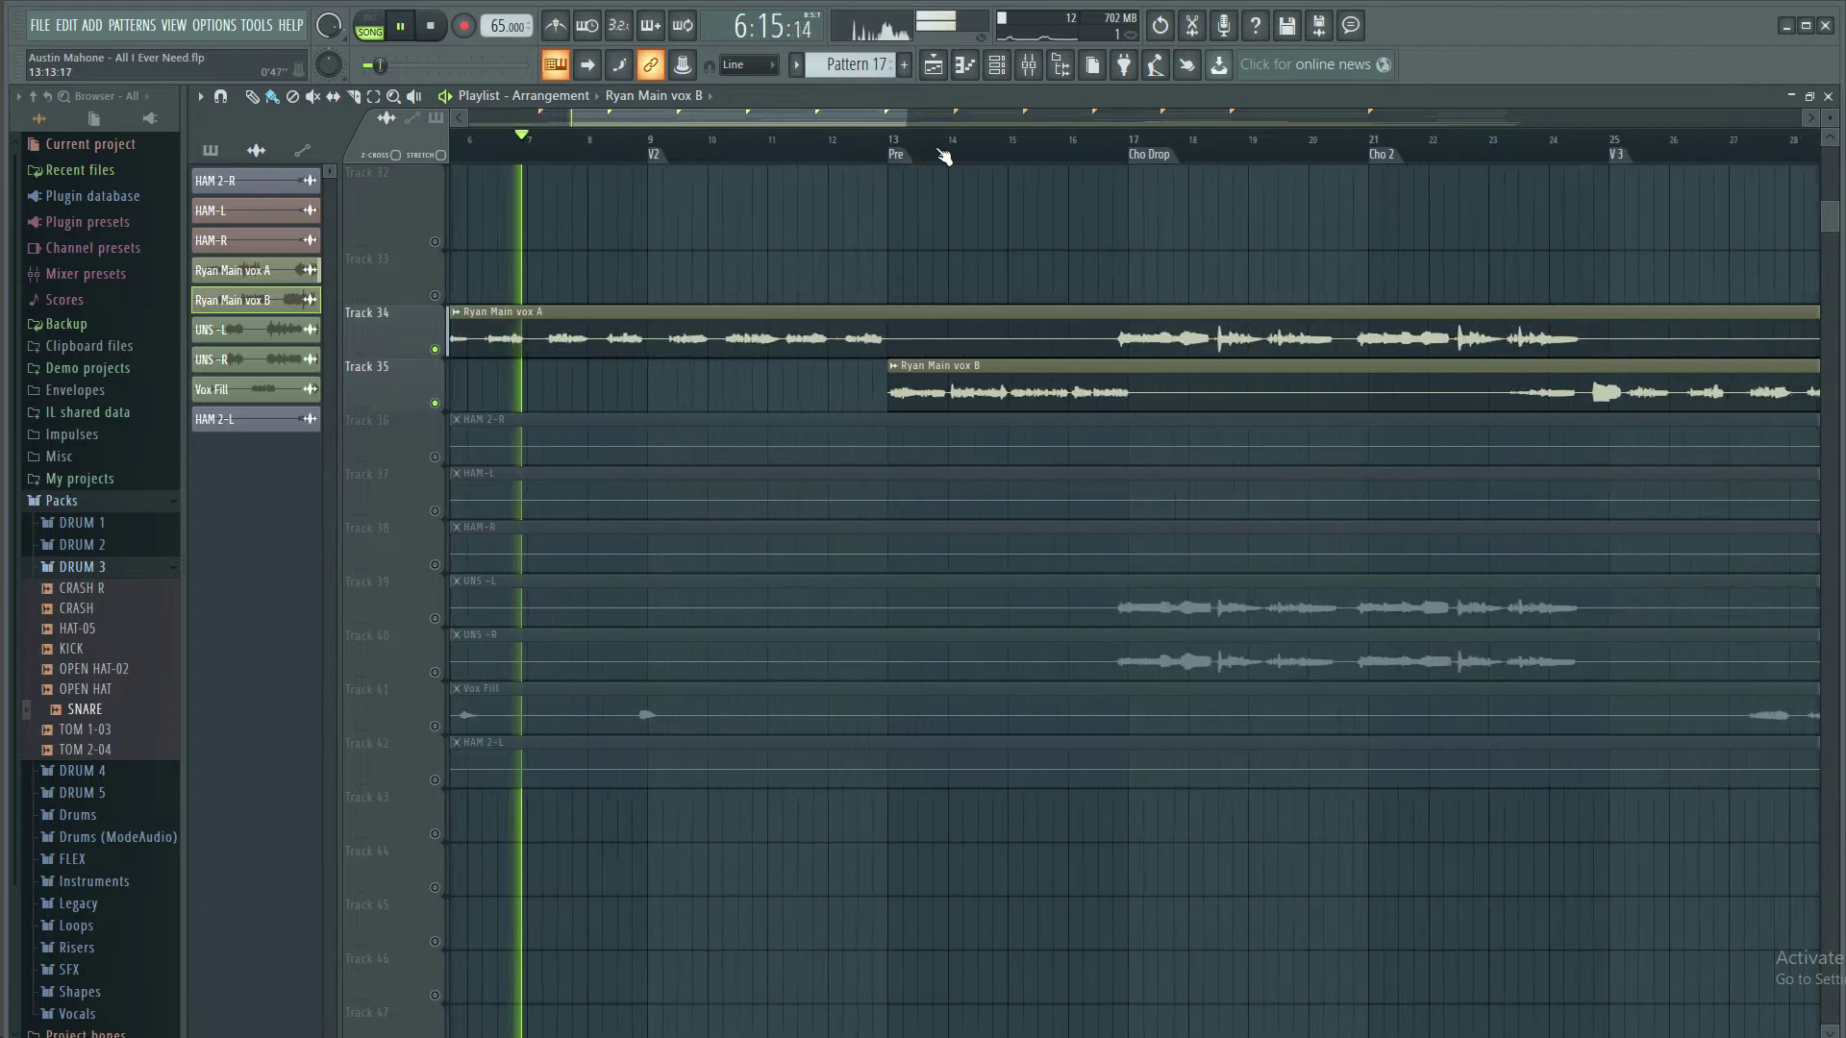
pyautogui.scroll(-2, 941, 155)
# Slice the Main vox A clip at bar 13 and trim the second part's silent start up to the Cho Drop phrase
pyautogui.click(839, 152)
pyautogui.moveTo(850, 119); pyautogui.dragTo(765, 120)
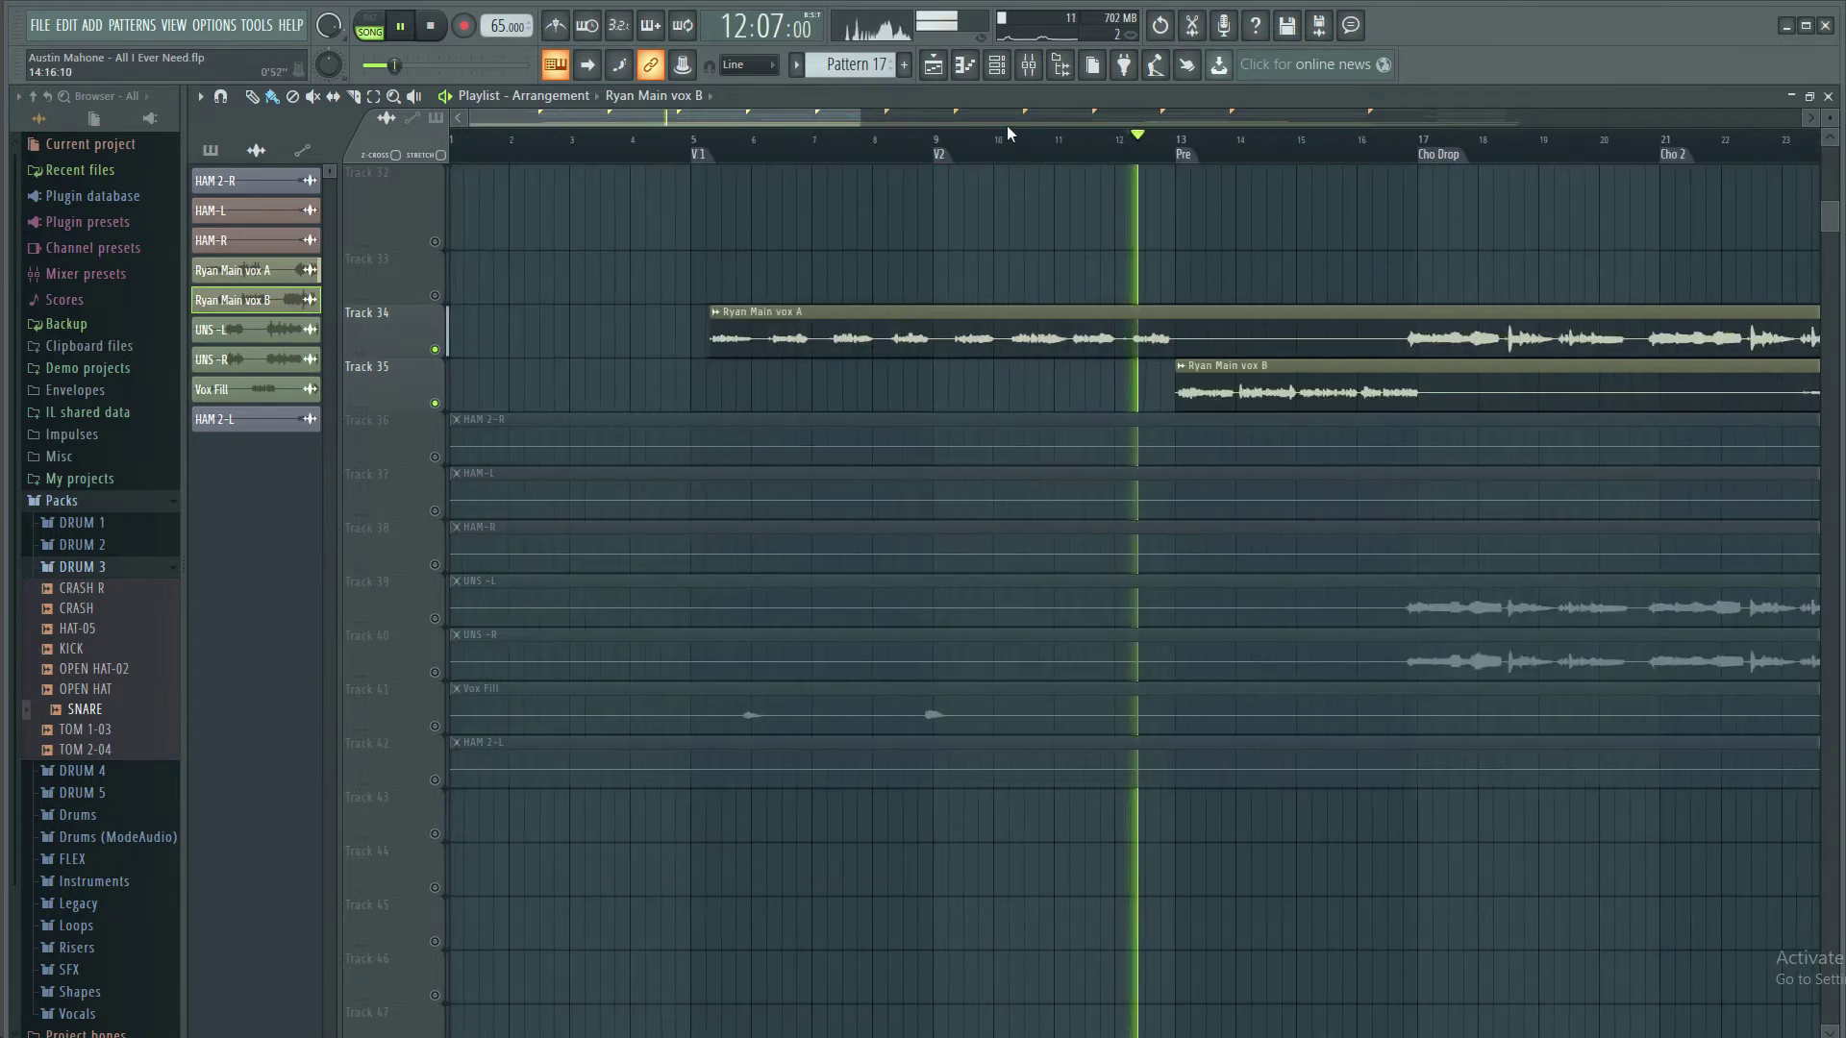
pyautogui.scroll(8, 1306, 157)
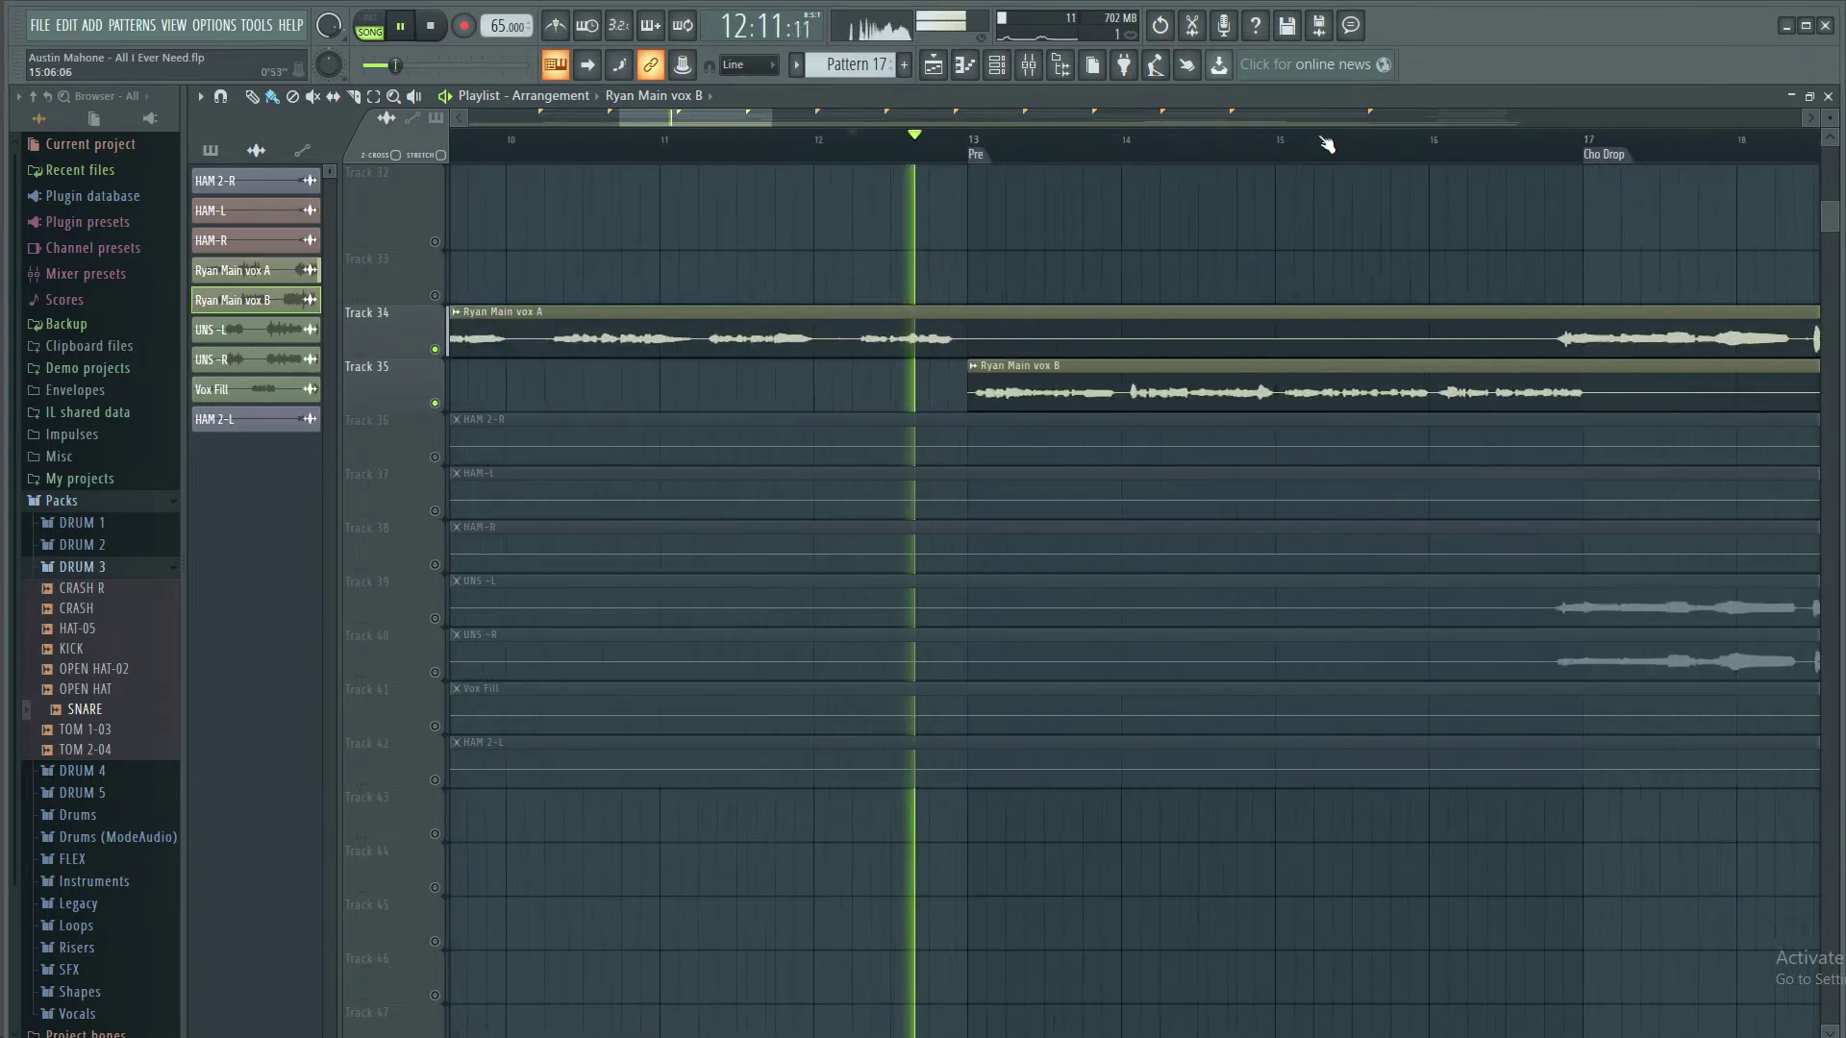
pyautogui.click(354, 95)
pyautogui.press('space')
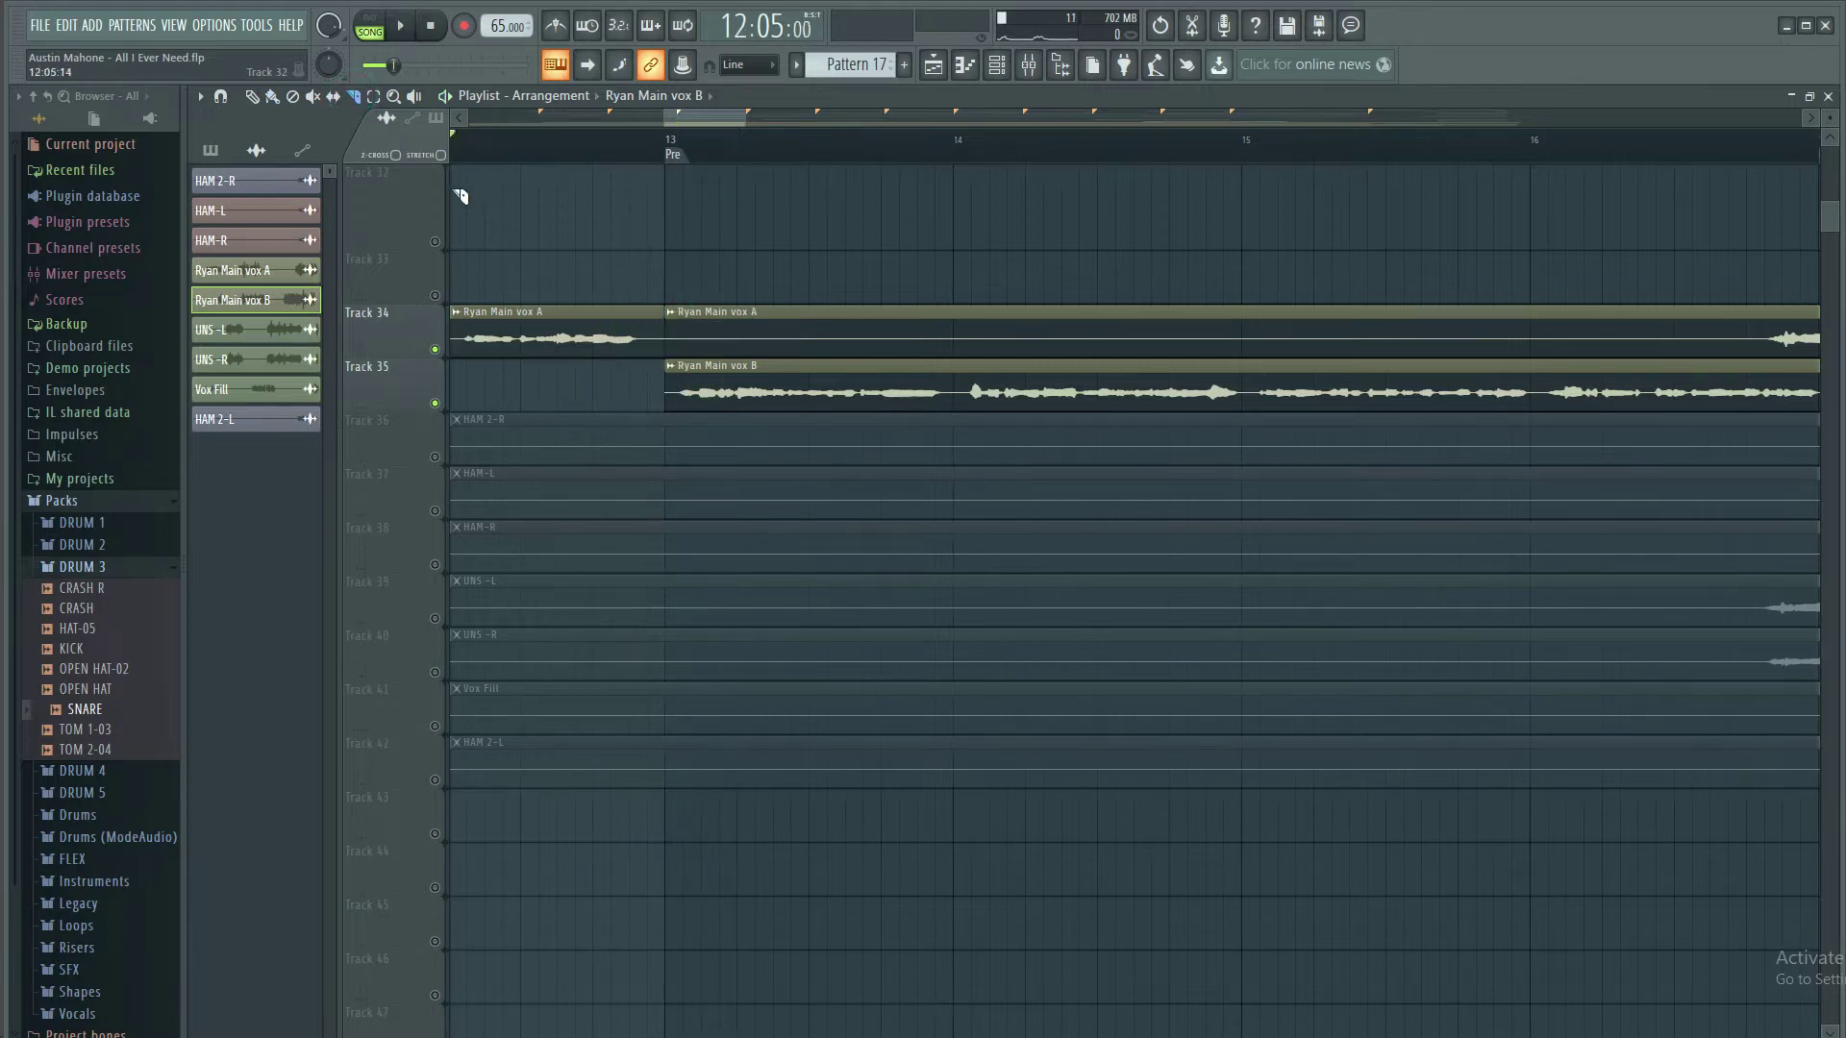
pyautogui.moveTo(670, 338); pyautogui.dragTo(1752, 311)
# Extend the Main vox B clip's start slightly before bar 13 and play the transition from bar 12
pyautogui.moveTo(666, 406); pyautogui.dragTo(622, 404)
pyautogui.scroll(-8, 626, 219)
pyautogui.press('space')
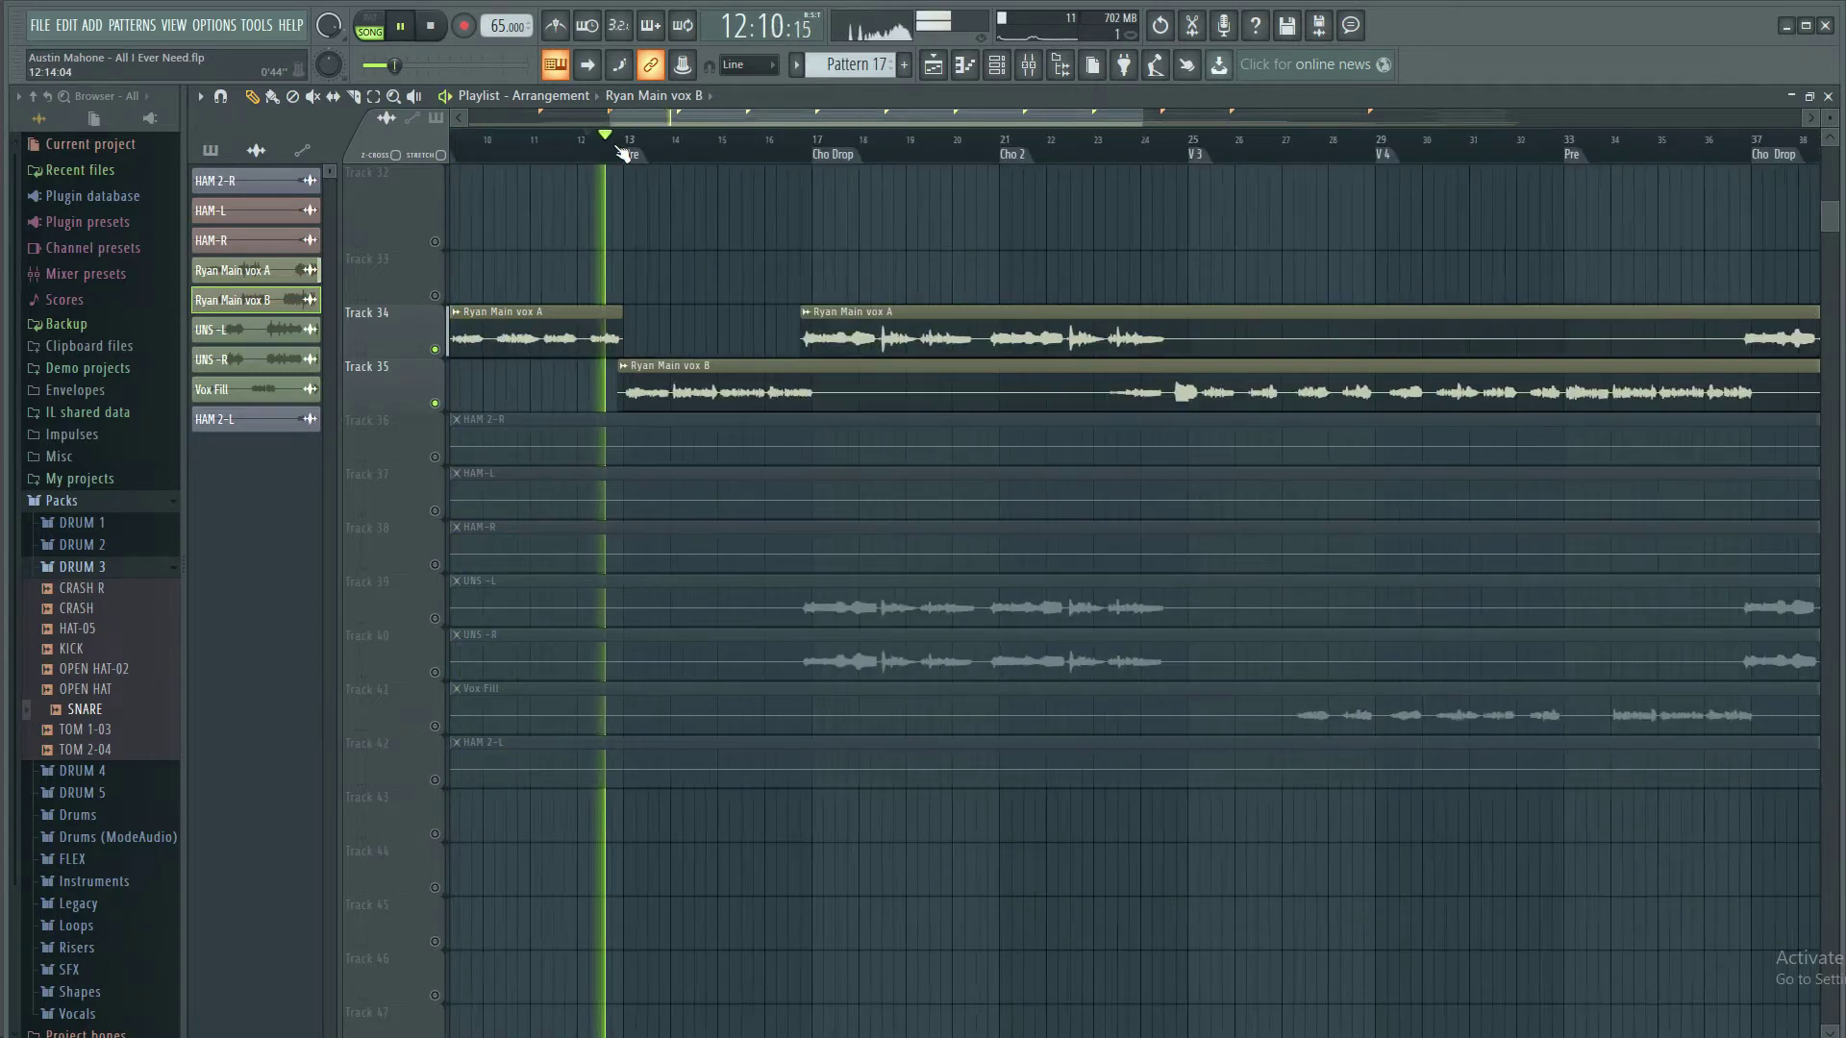
# Play the vocals from about bar 10 and bring up the mixer at the Main vox A track
pyautogui.scroll(-4, 1104, 155)
pyautogui.scroll(3, 1104, 156)
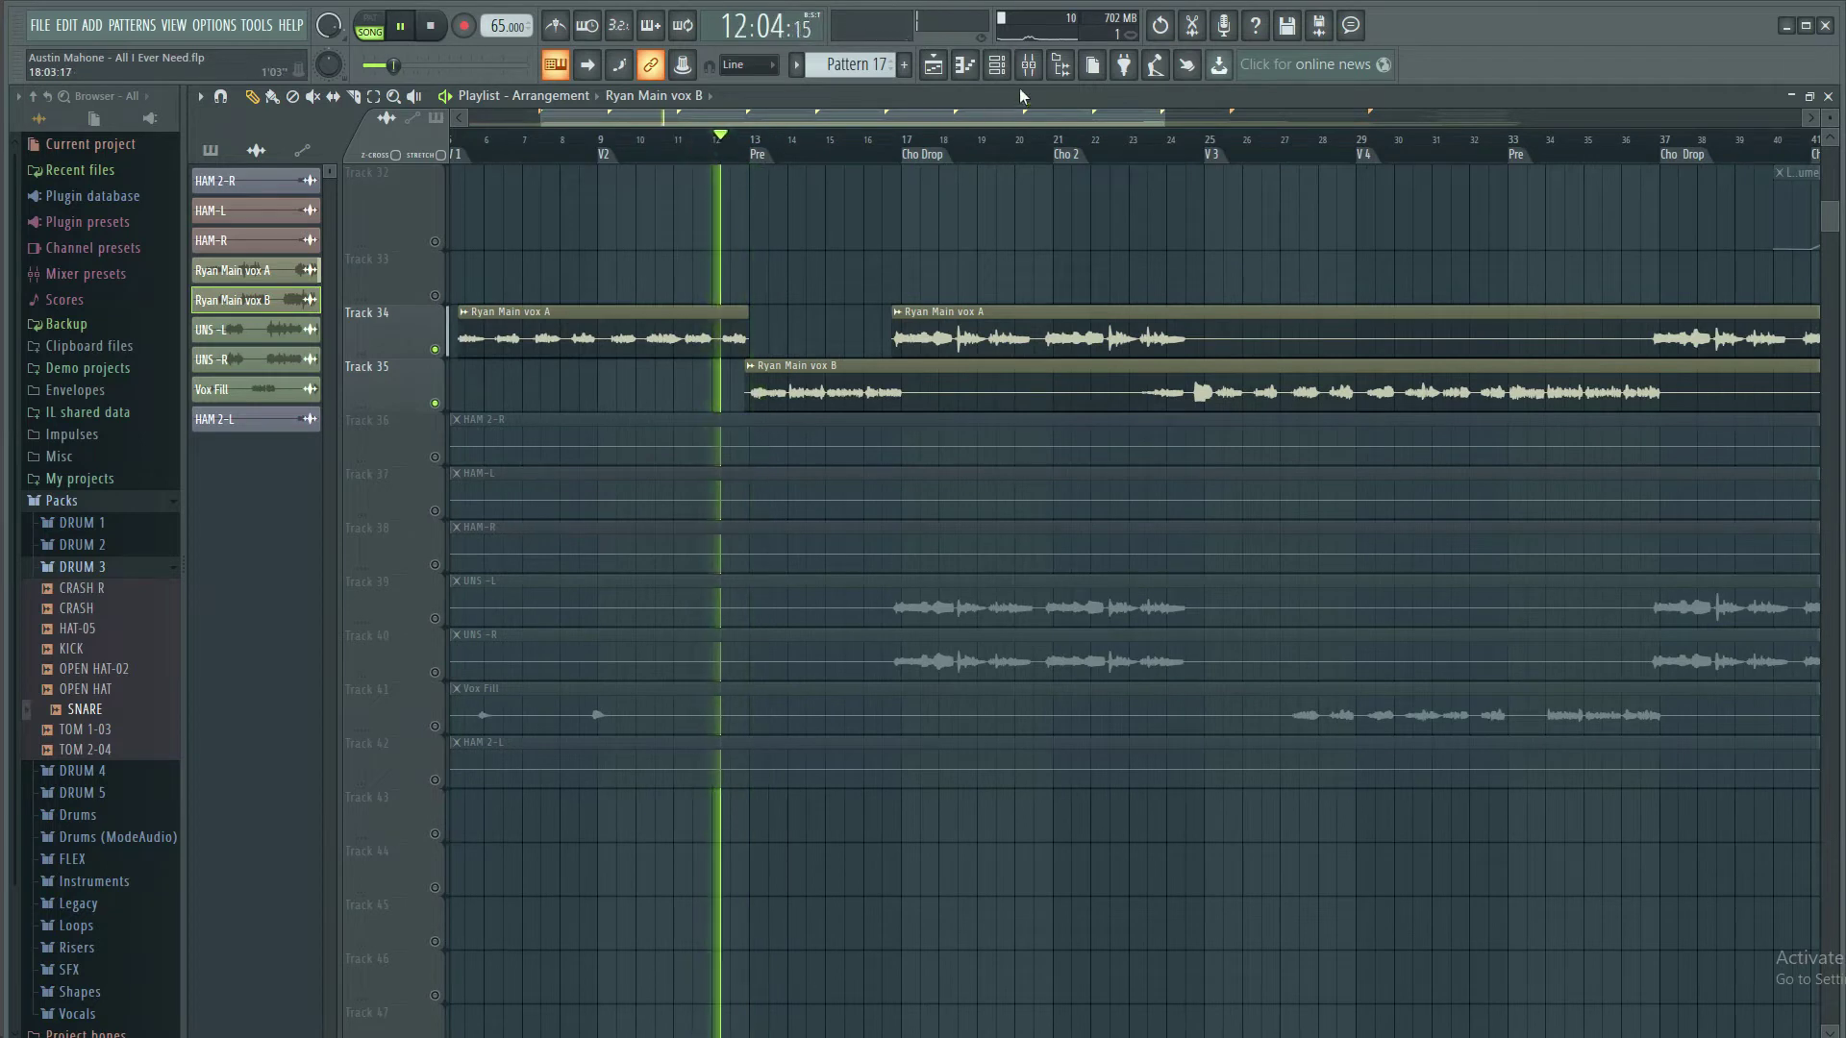
pyautogui.click(629, 140)
pyautogui.click(1029, 65)
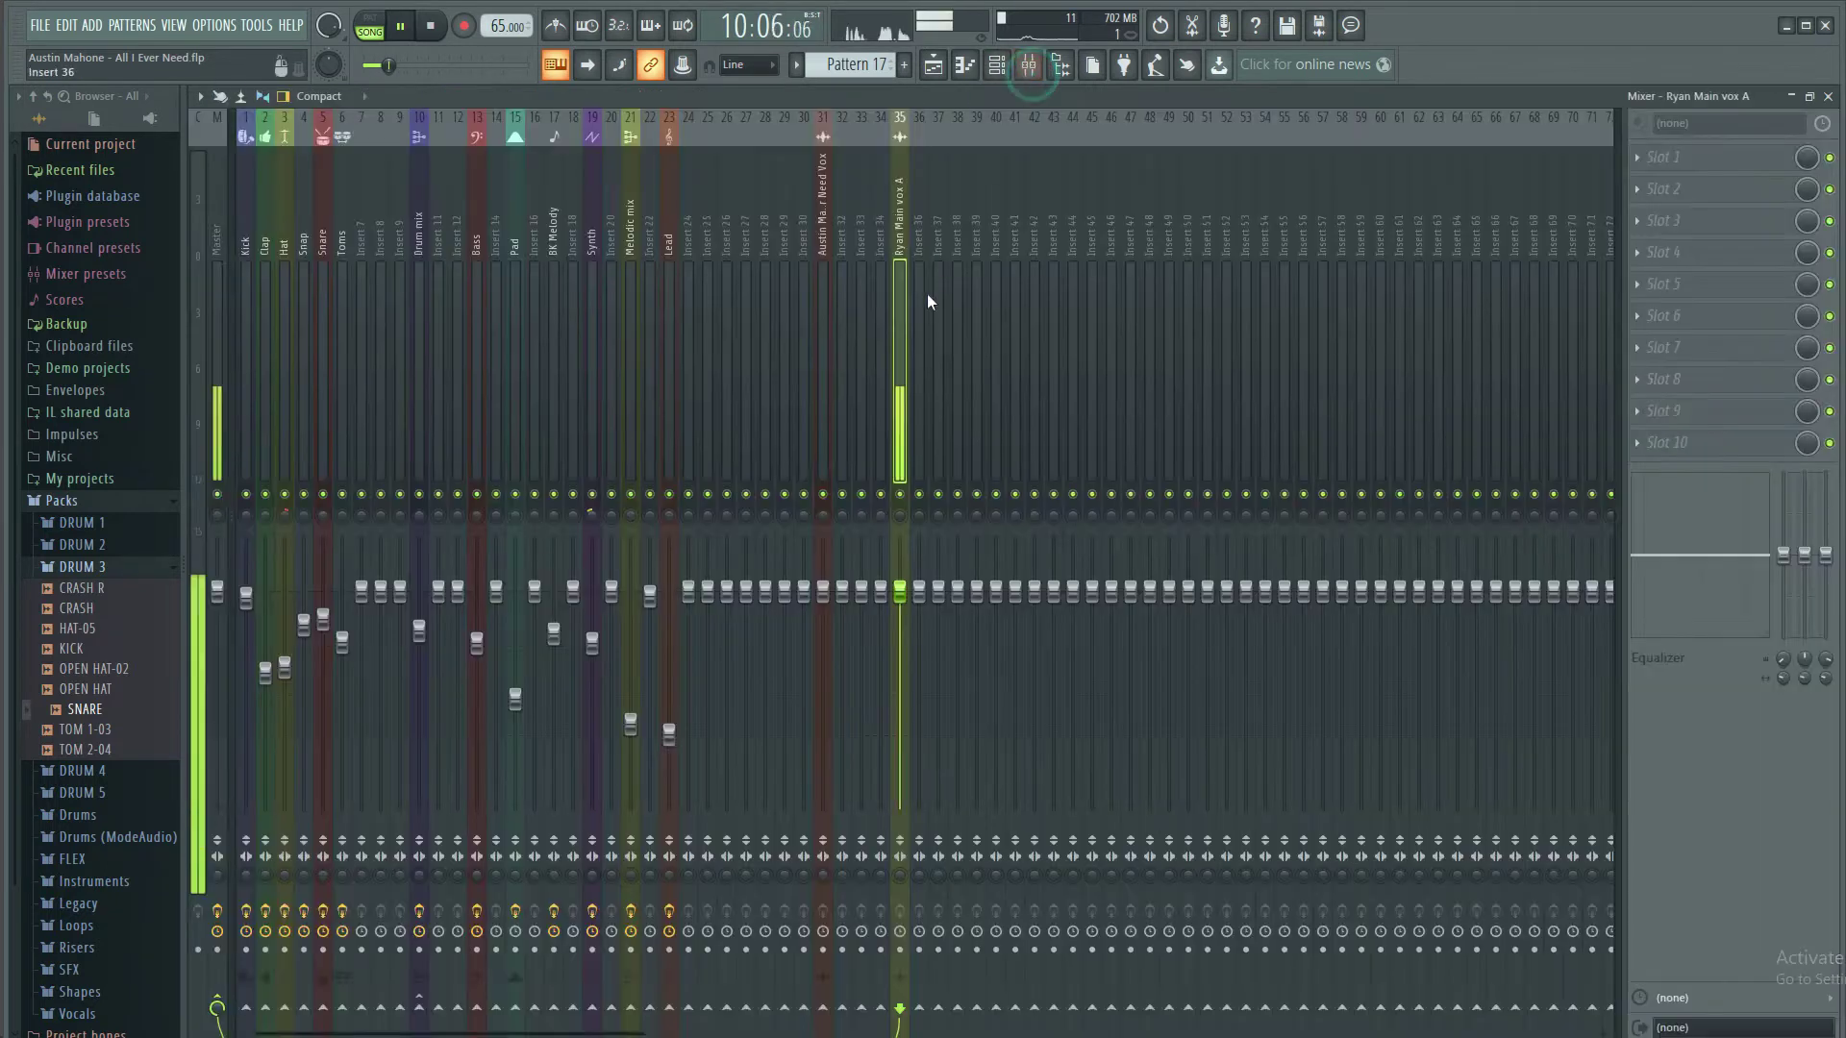
pyautogui.scroll(-5, 1022, 248)
pyautogui.press('space')
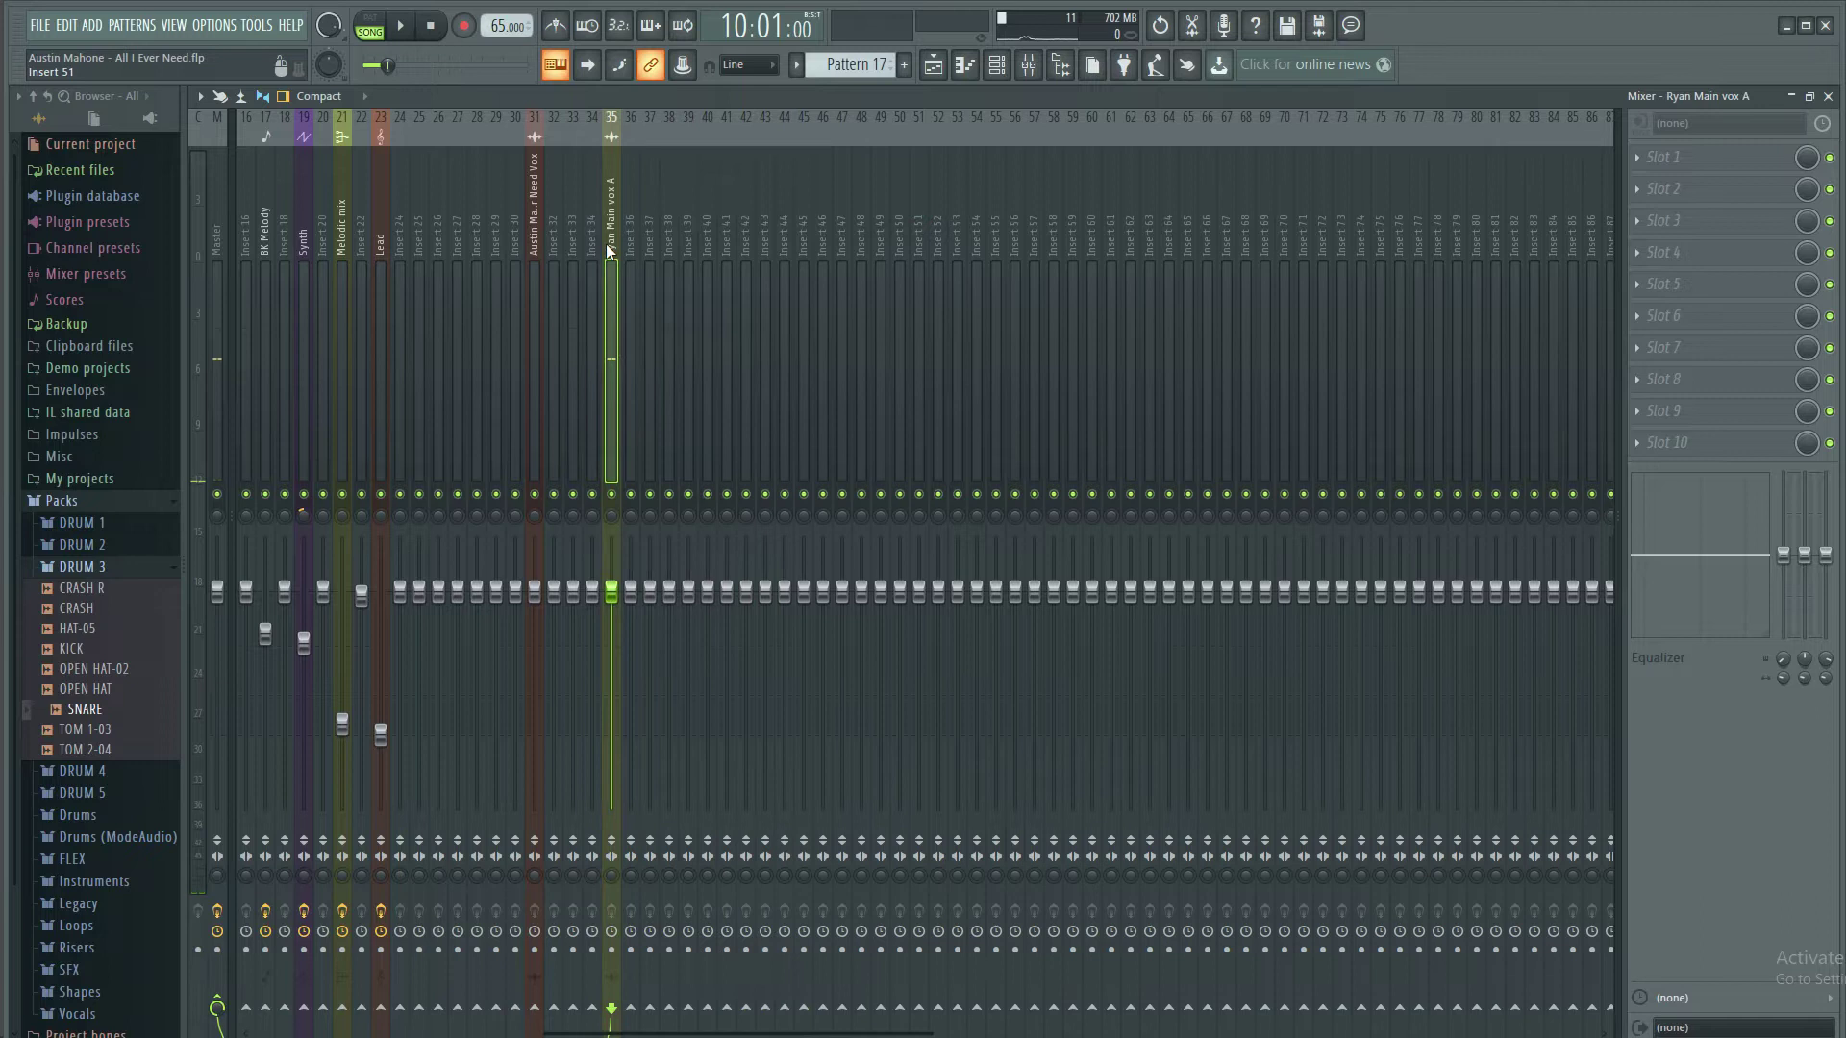
# Load Fruity Parametric EQ 2 in slot 1 of the Main vox A track and play the vocal through it
pyautogui.click(1721, 158)
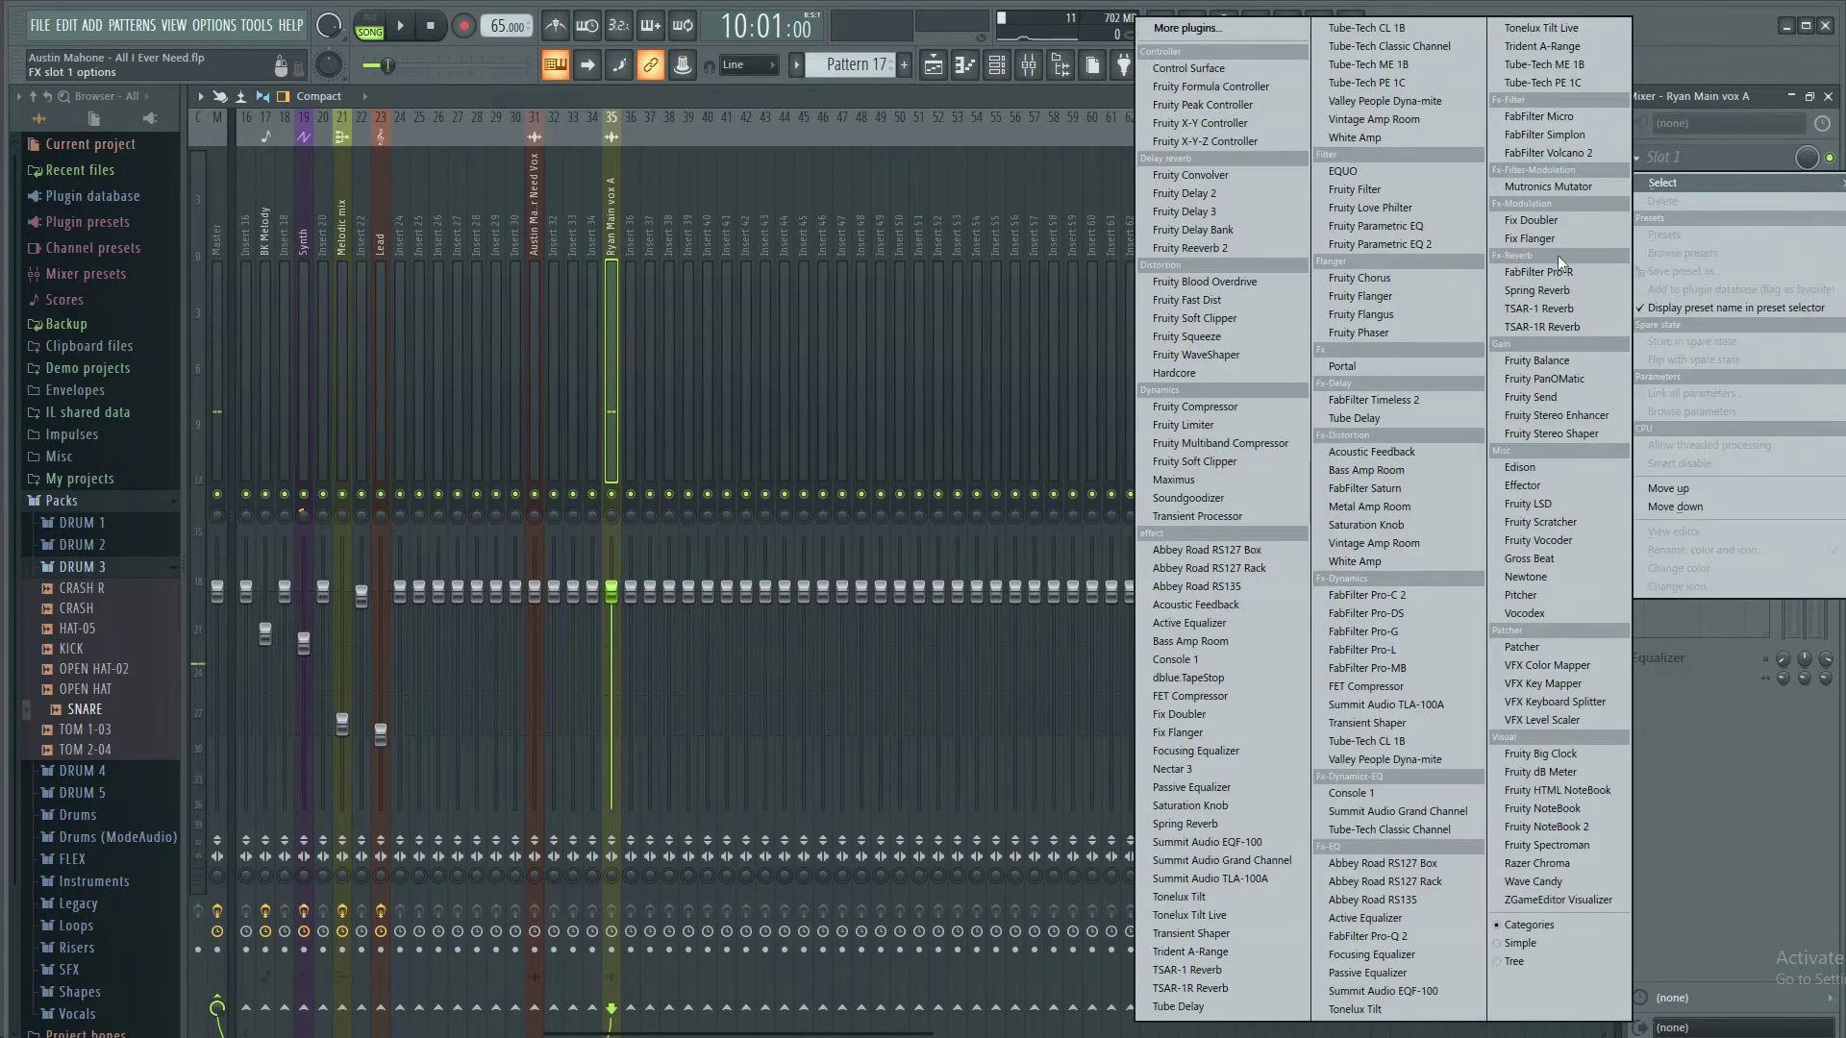
pyautogui.click(1416, 244)
pyautogui.moveTo(563, 188); pyautogui.dragTo(971, 260)
pyautogui.press('space')
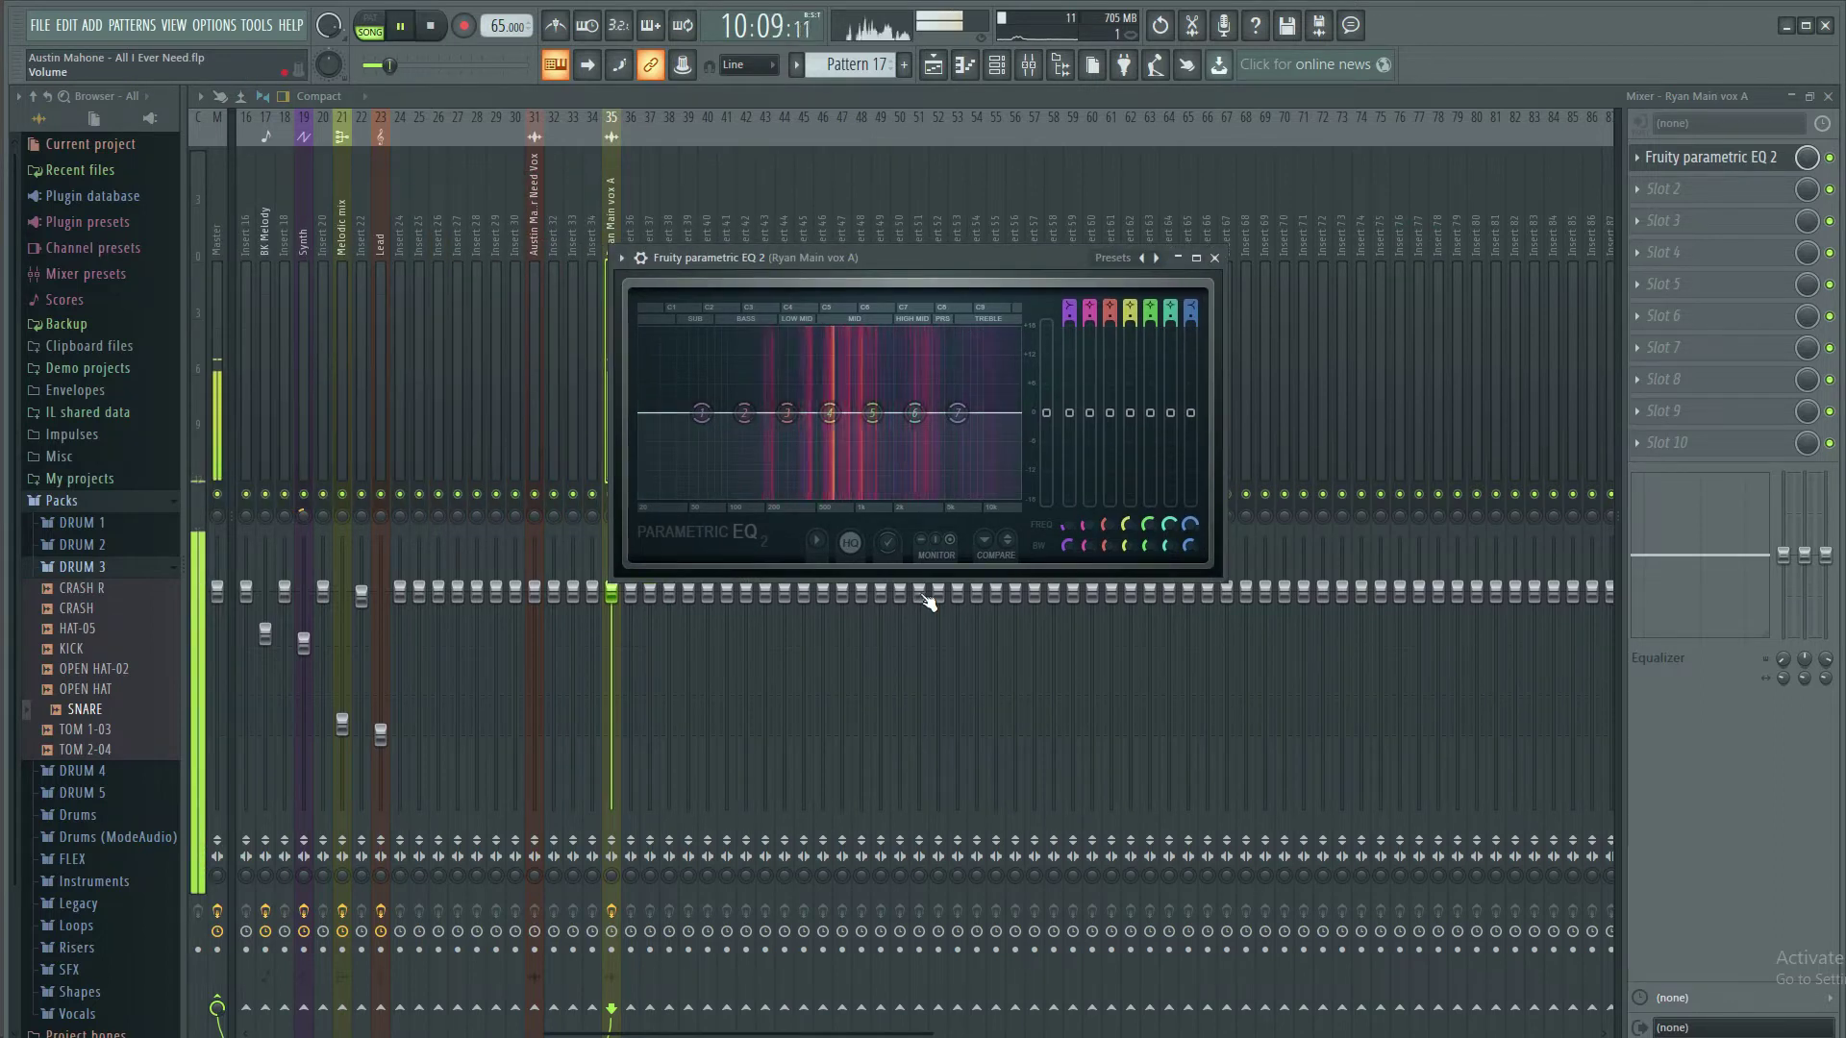
pyautogui.press('space')
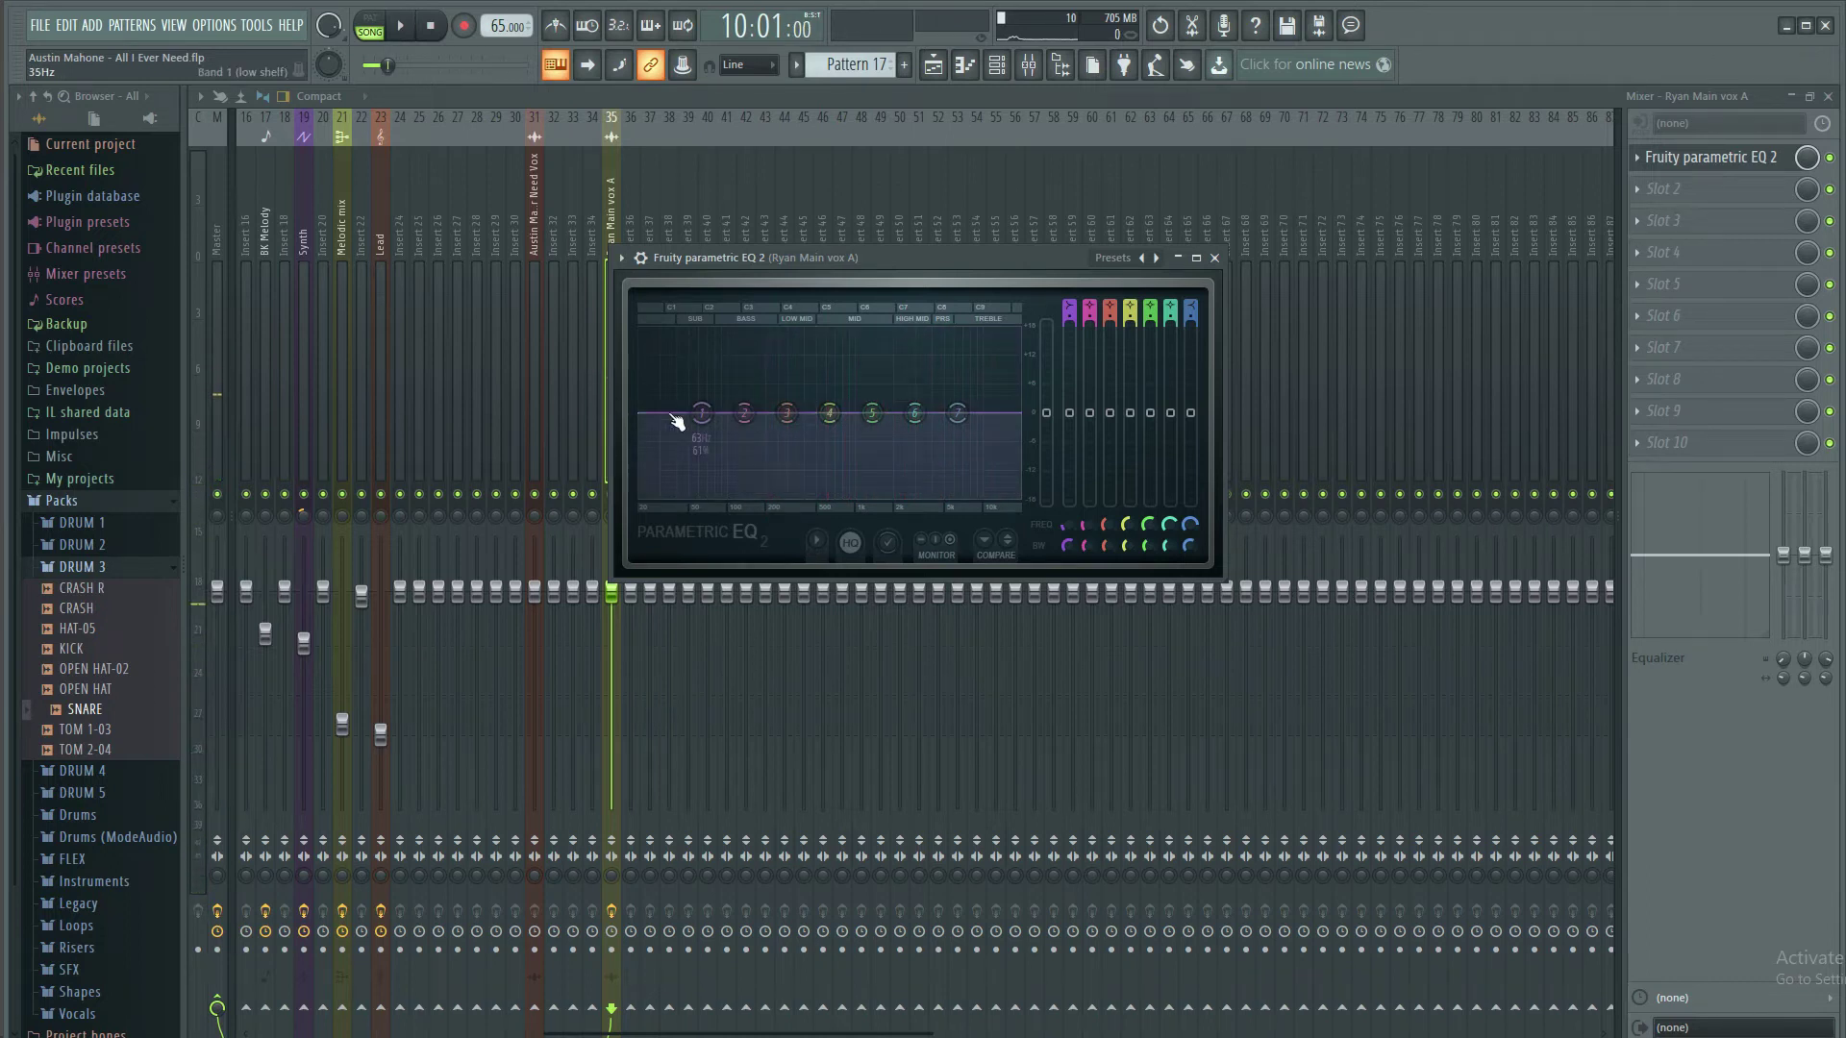
# Move EQ band 1 to about 73 Hz, play the vocal, and change the band's type to high pass
pyautogui.moveTo(702, 413)
pyautogui.mouseDown()
pyautogui.moveTo(701, 343)
pyautogui.moveTo(720, 332)
pyautogui.moveTo(716, 389)
pyautogui.moveTo(721, 332)
pyautogui.moveTo(740, 338)
pyautogui.moveTo(721, 417)
pyautogui.moveTo(746, 328)
pyautogui.moveTo(689, 471)
pyautogui.moveTo(700, 370)
pyautogui.moveTo(707, 438)
pyautogui.moveTo(713, 384)
pyautogui.moveTo(716, 414)
pyautogui.mouseUp()
pyautogui.press('space')
pyautogui.press('space')
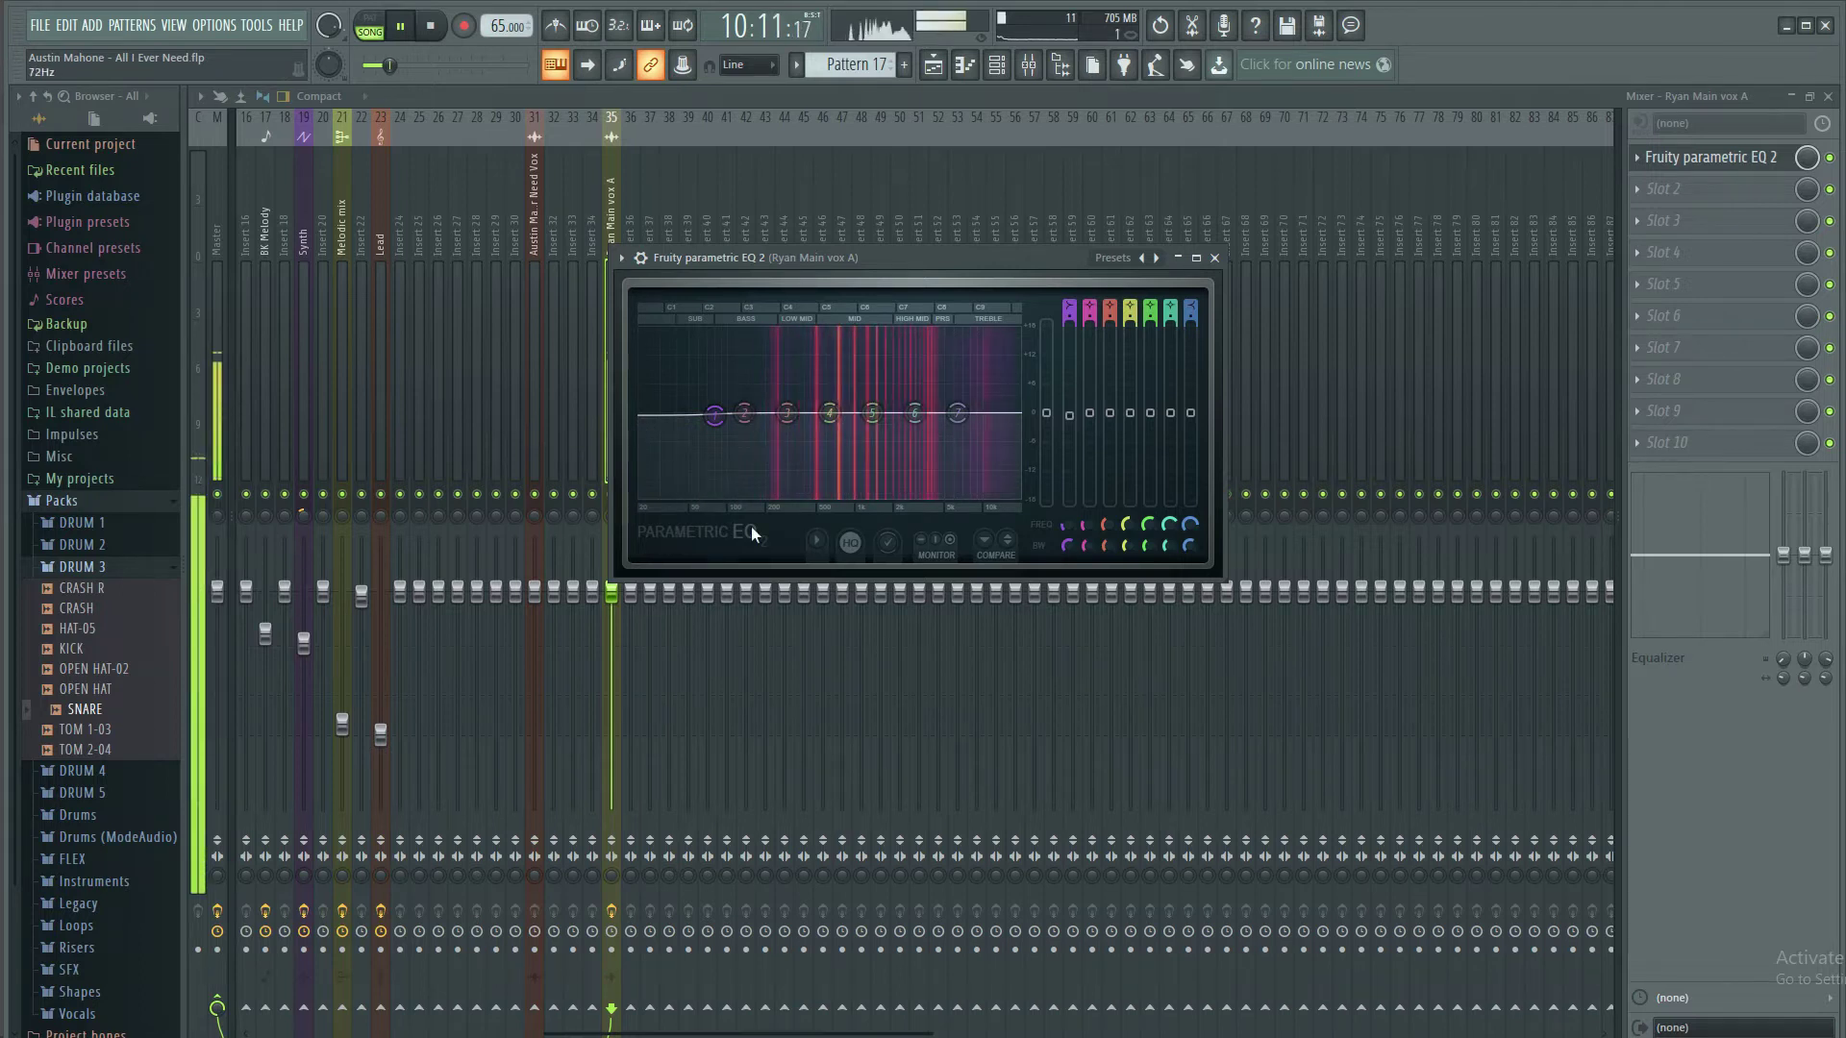
pyautogui.press('space')
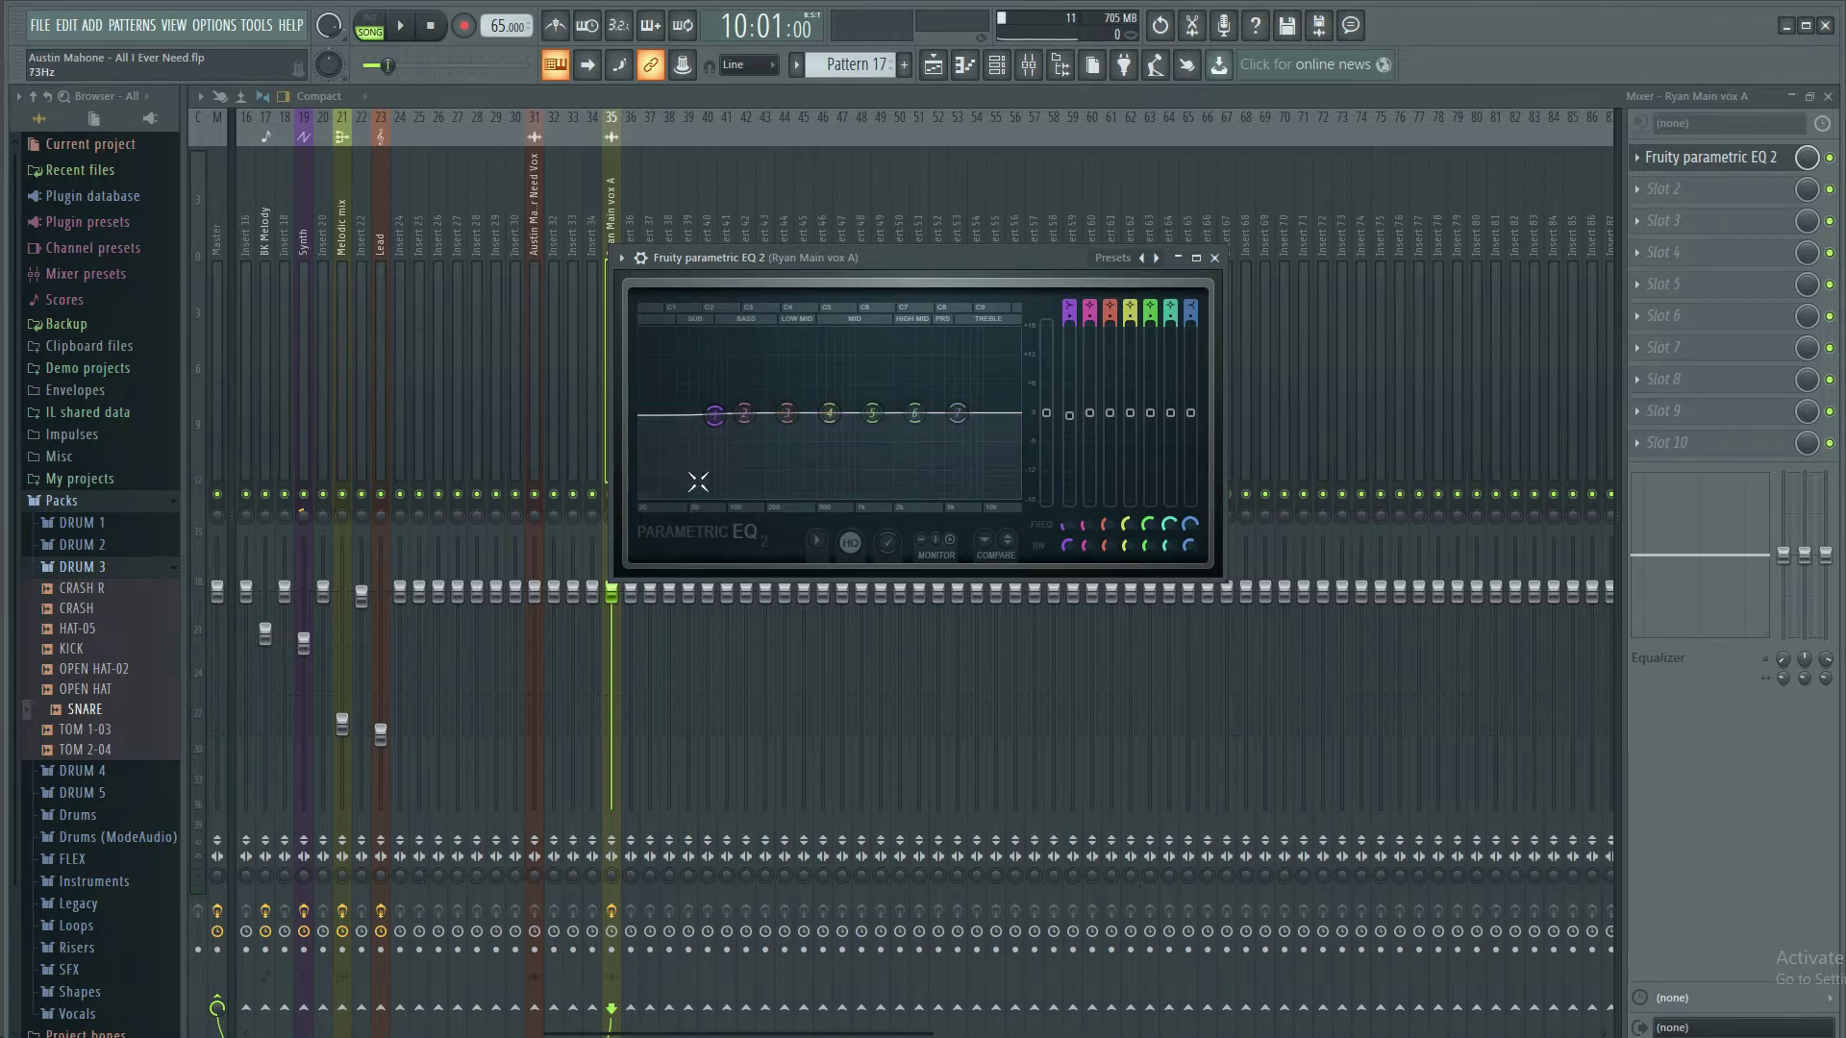
pyautogui.rightClick(715, 415)
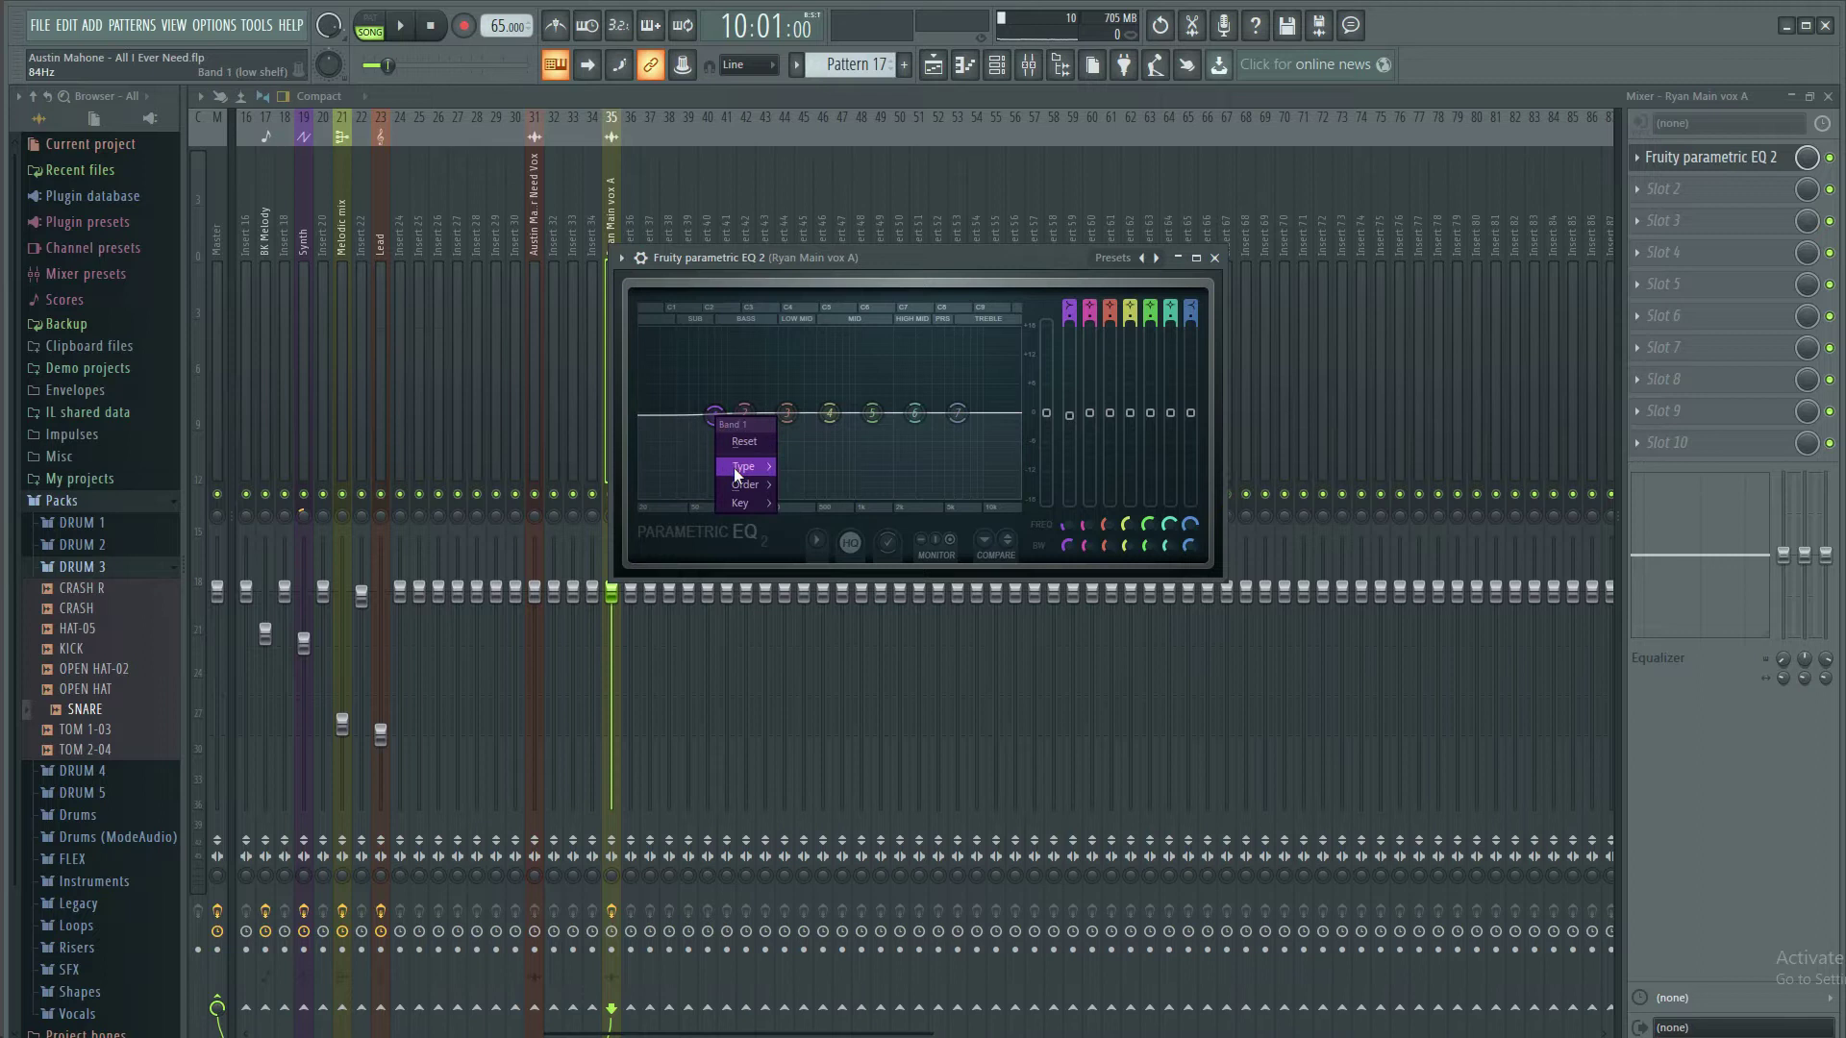
pyautogui.moveTo(735, 469)
pyautogui.click(827, 521)
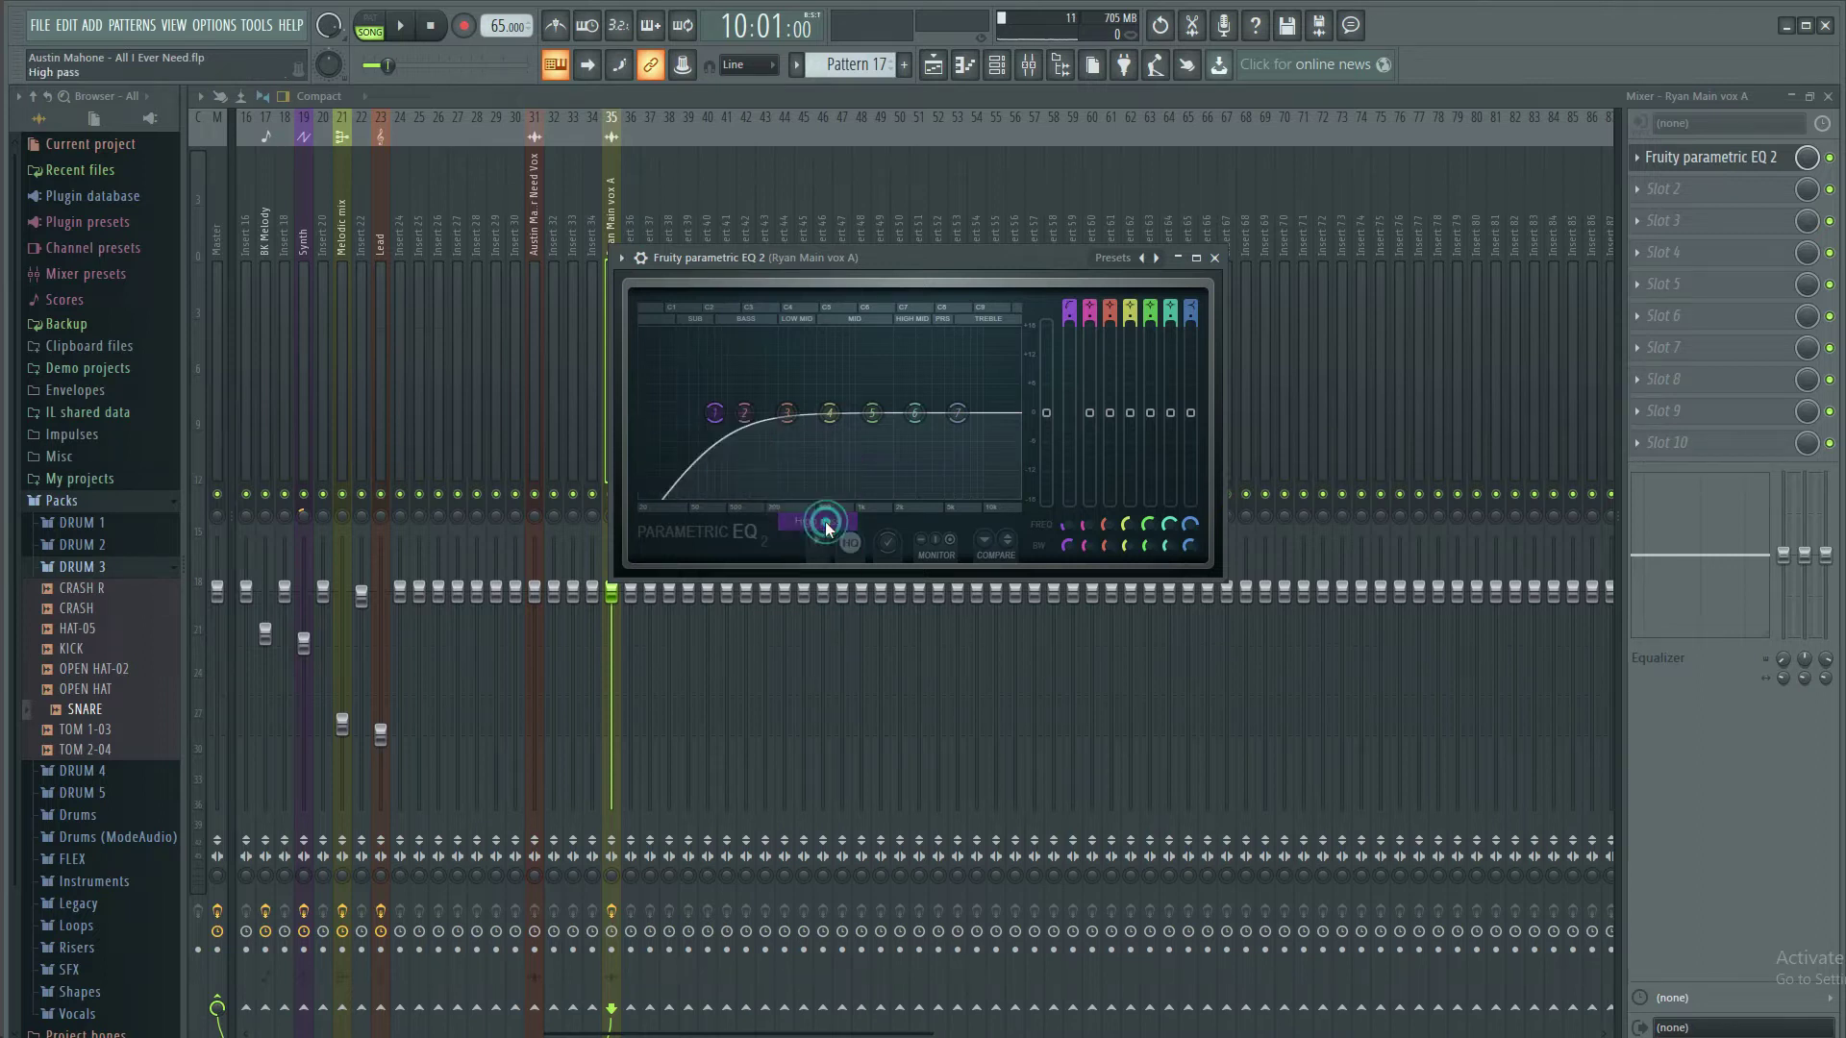
# Set band 1's order to Gentle 4, adjust its bandwidth and raise the high-pass cutoff to just below band 2
pyautogui.rightClick(713, 411)
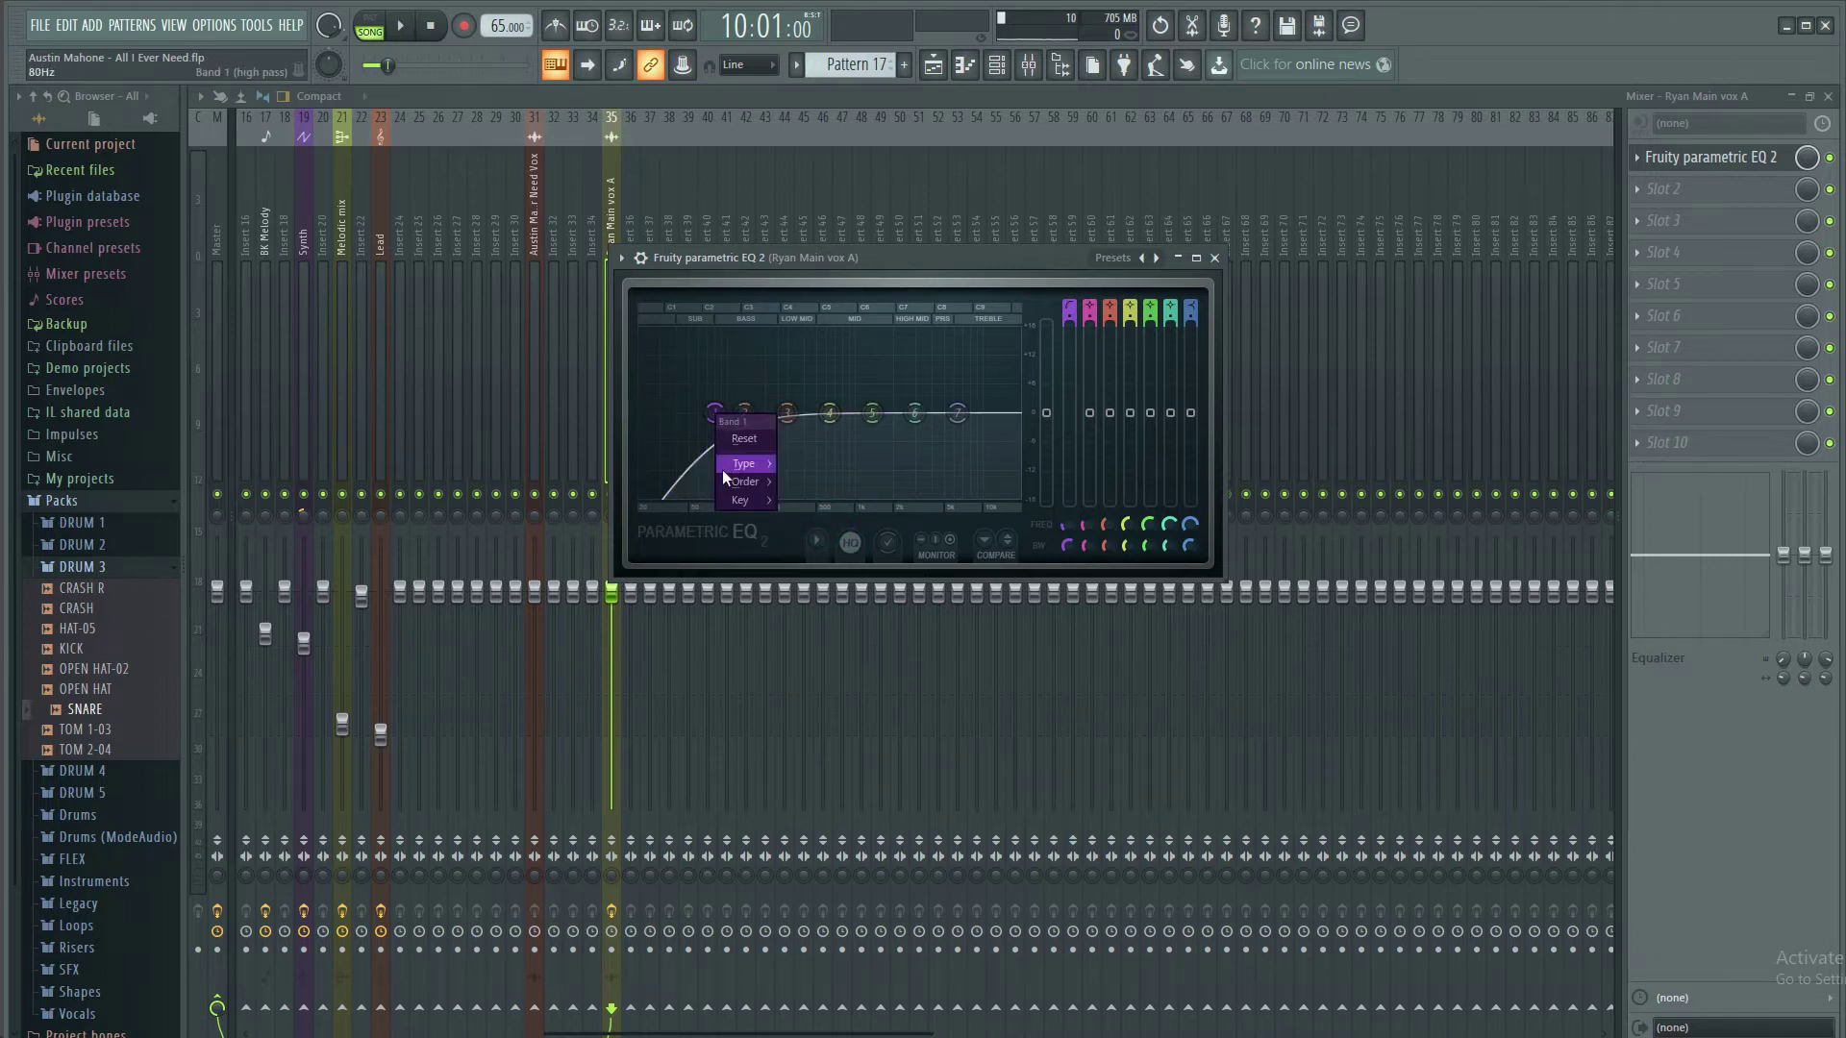
pyautogui.moveTo(747, 483)
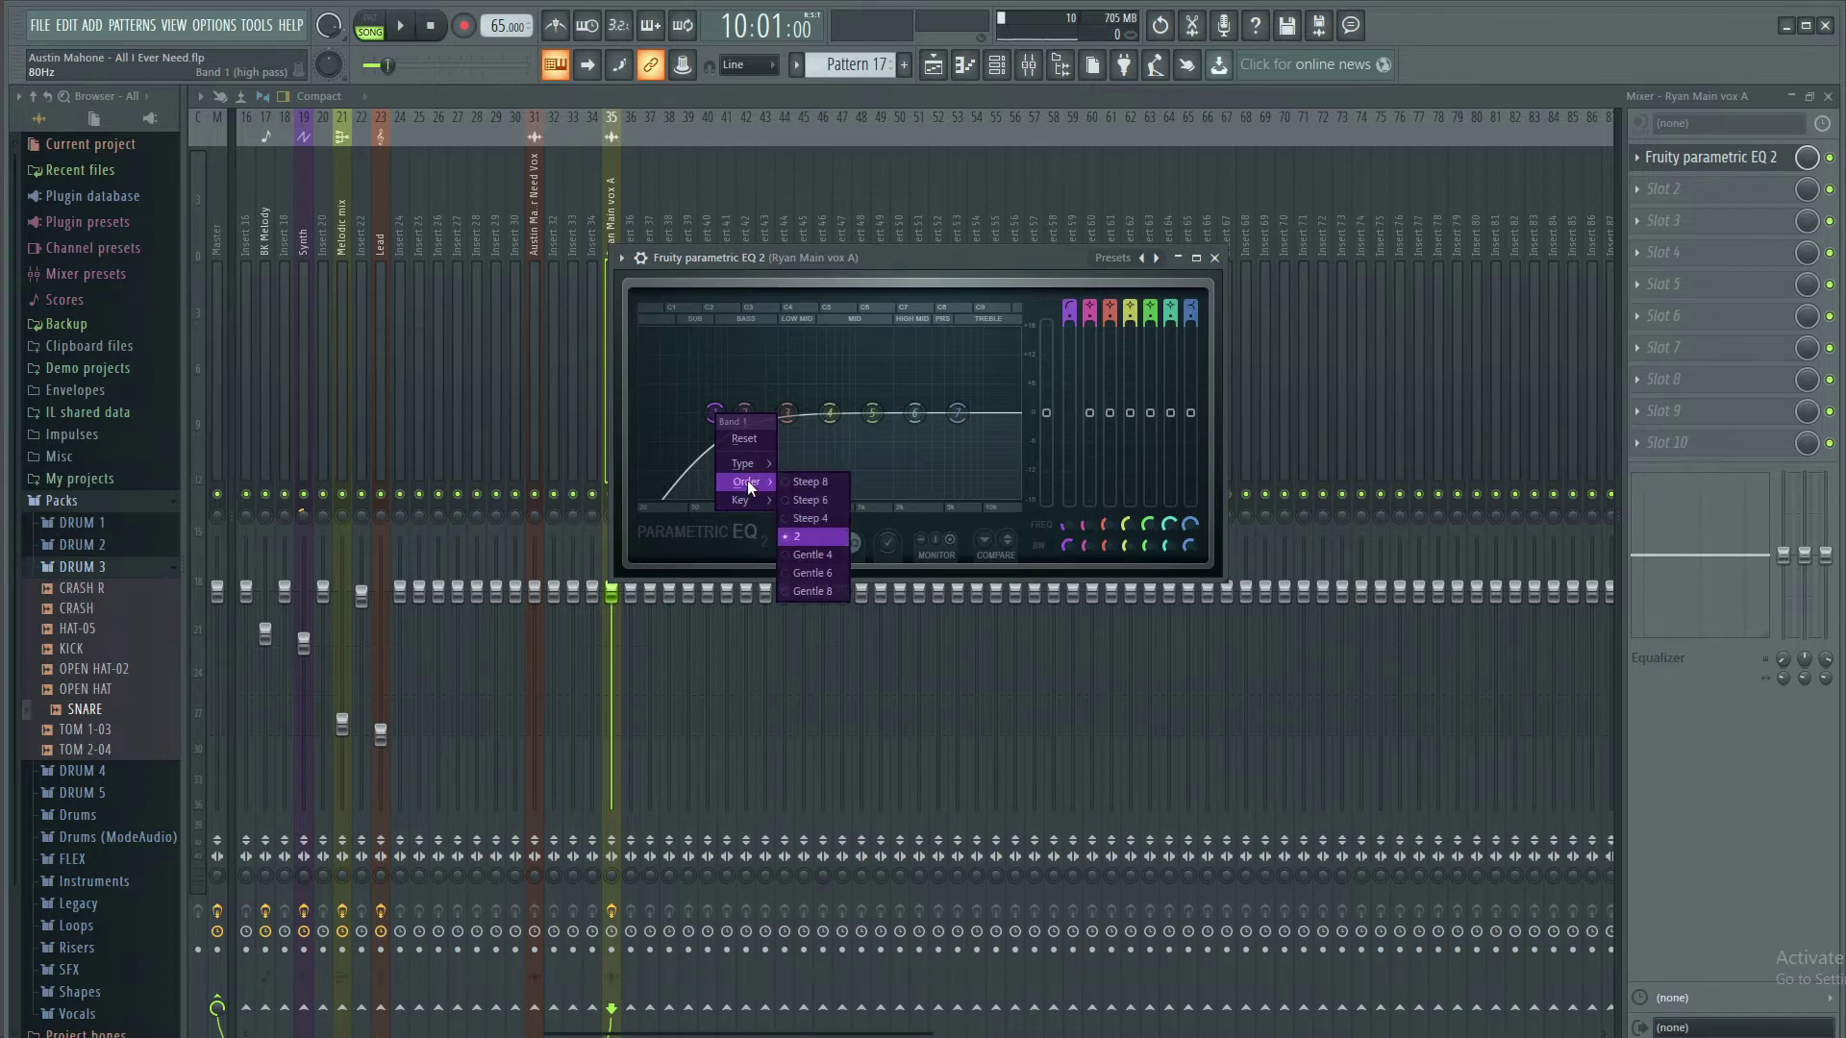
pyautogui.click(809, 557)
pyautogui.moveTo(716, 413); pyautogui.dragTo(712, 415)
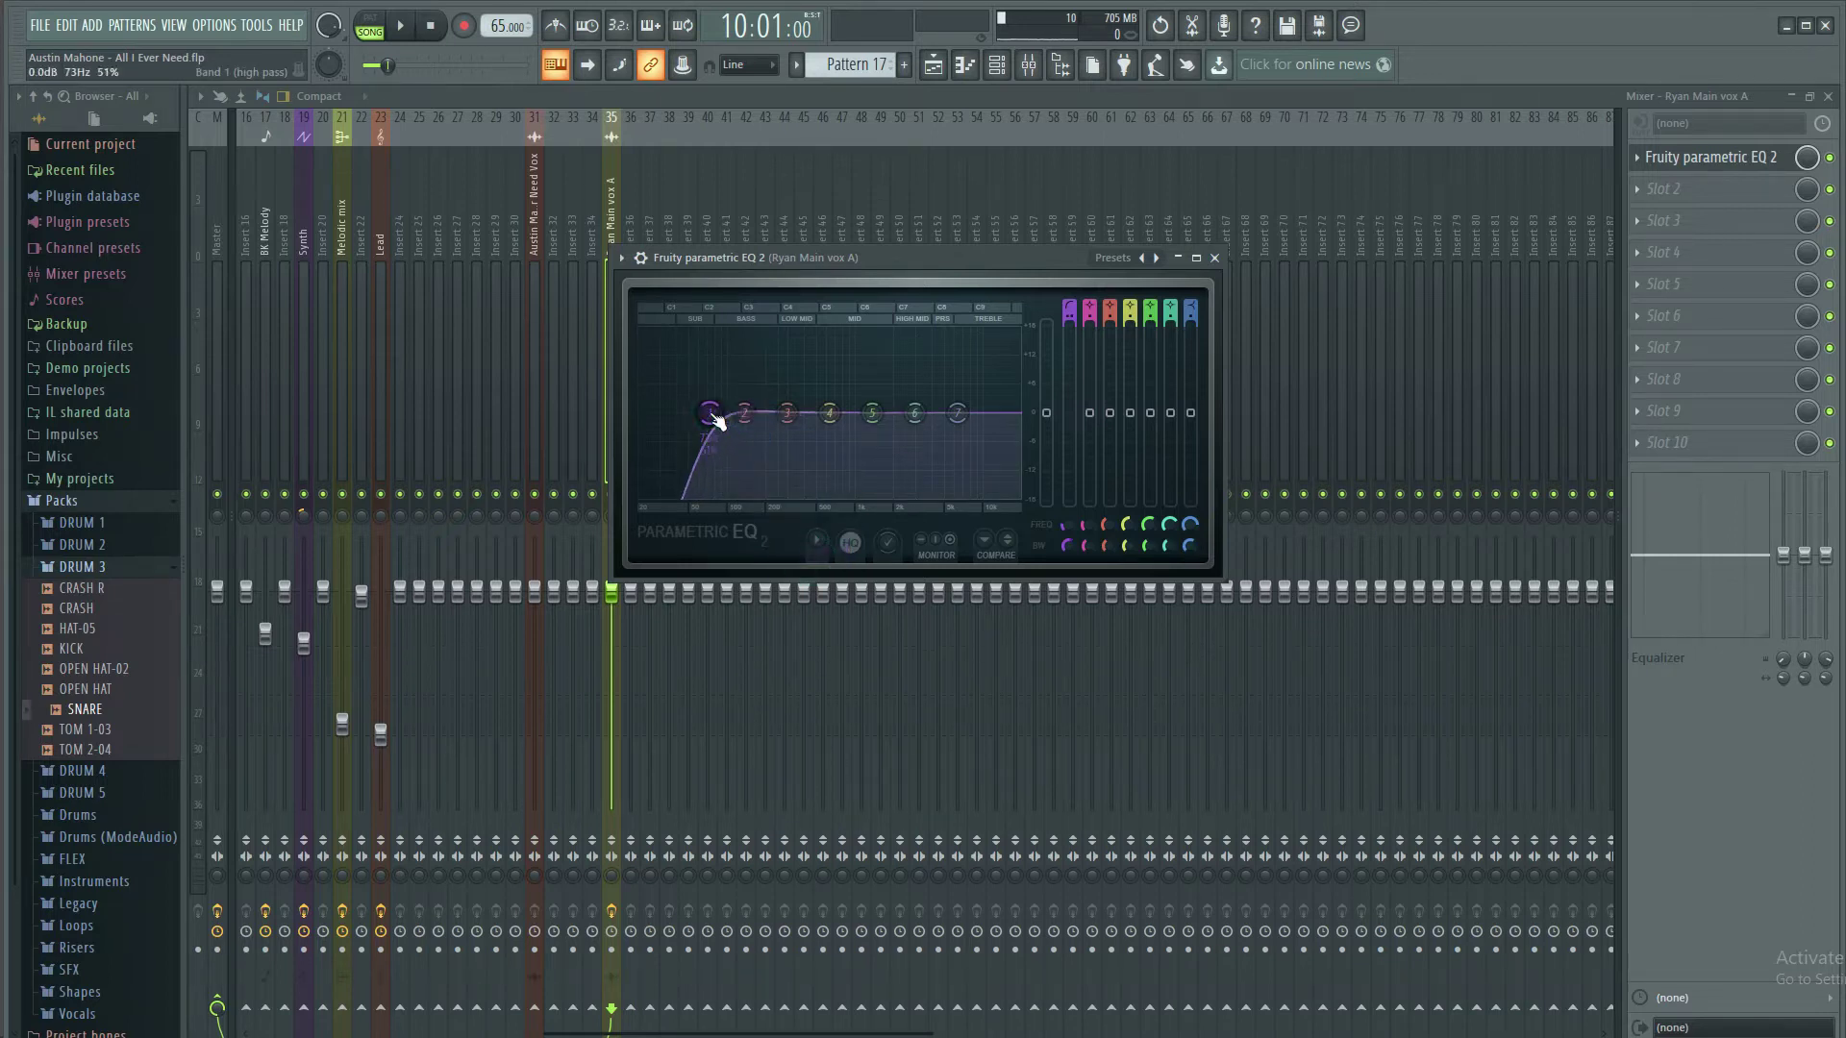
pyautogui.scroll(-2, 717, 420)
pyautogui.moveTo(716, 420); pyautogui.dragTo(732, 412)
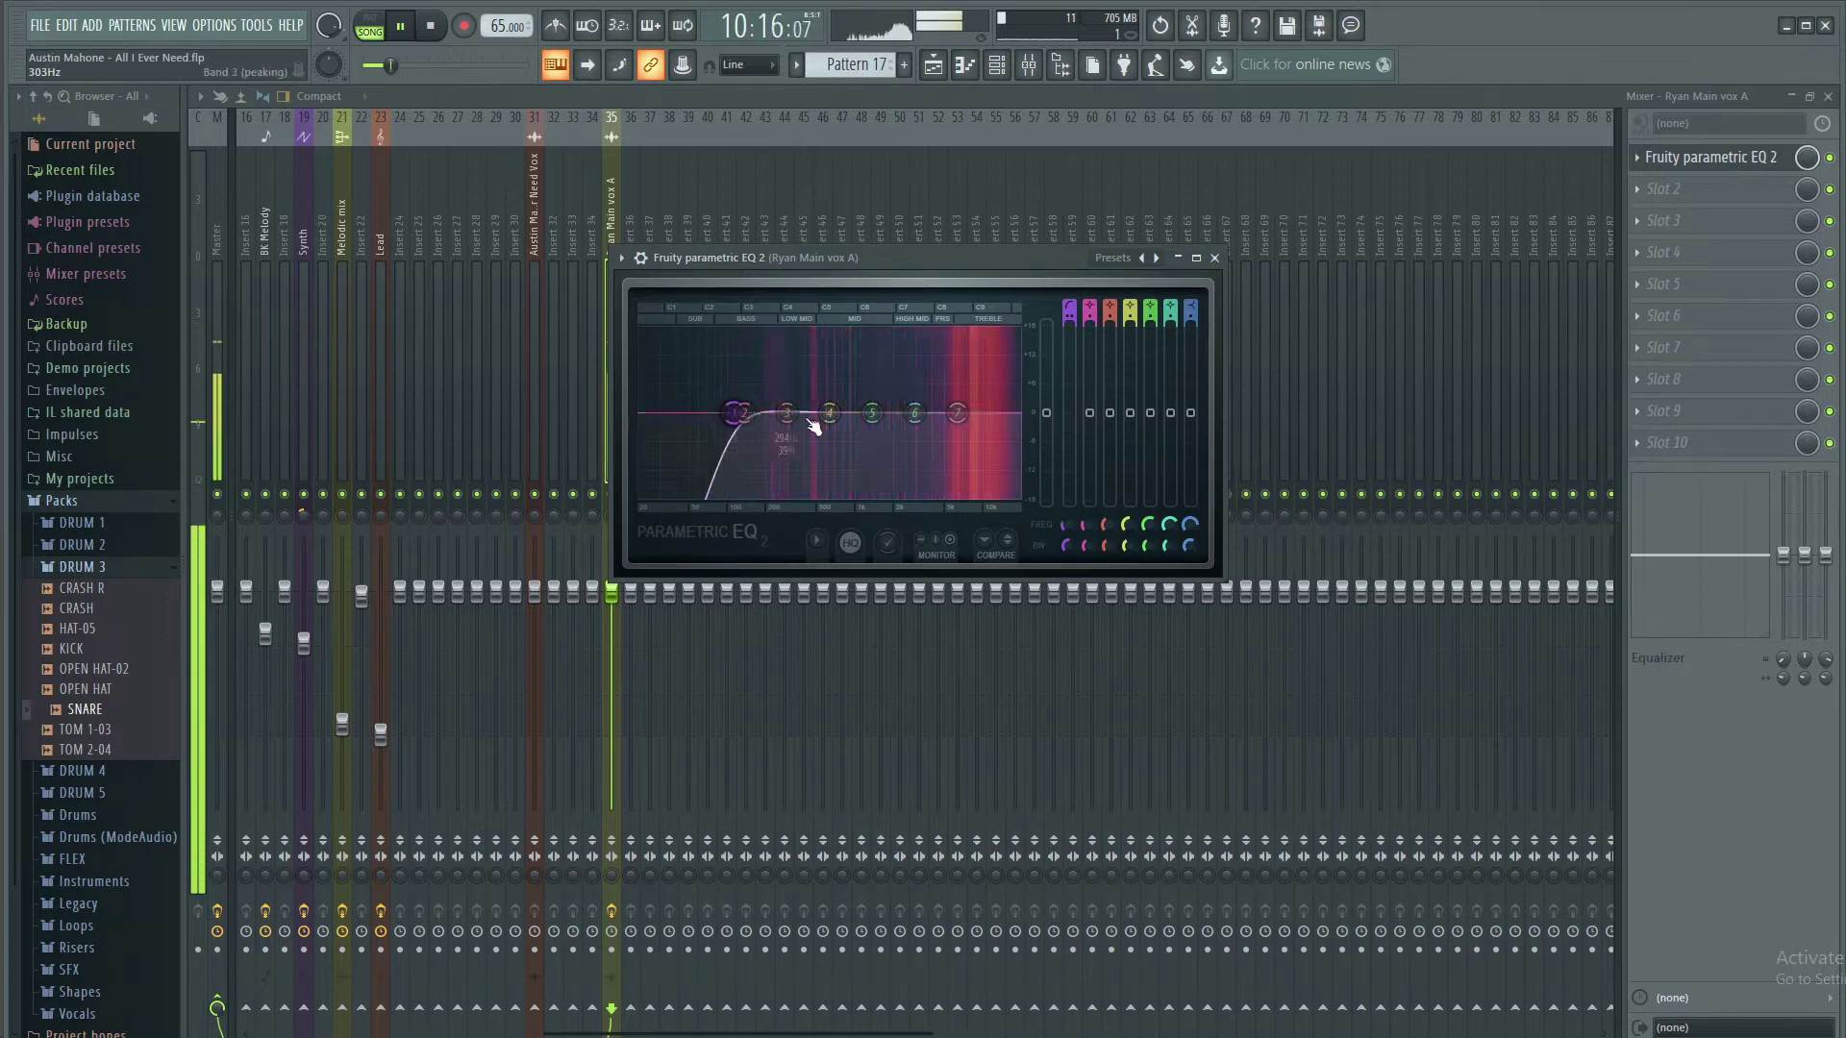
# Sweep the boosted EQ band 5 through the mids during playback and settle it at about 495 Hz
pyautogui.press('space')
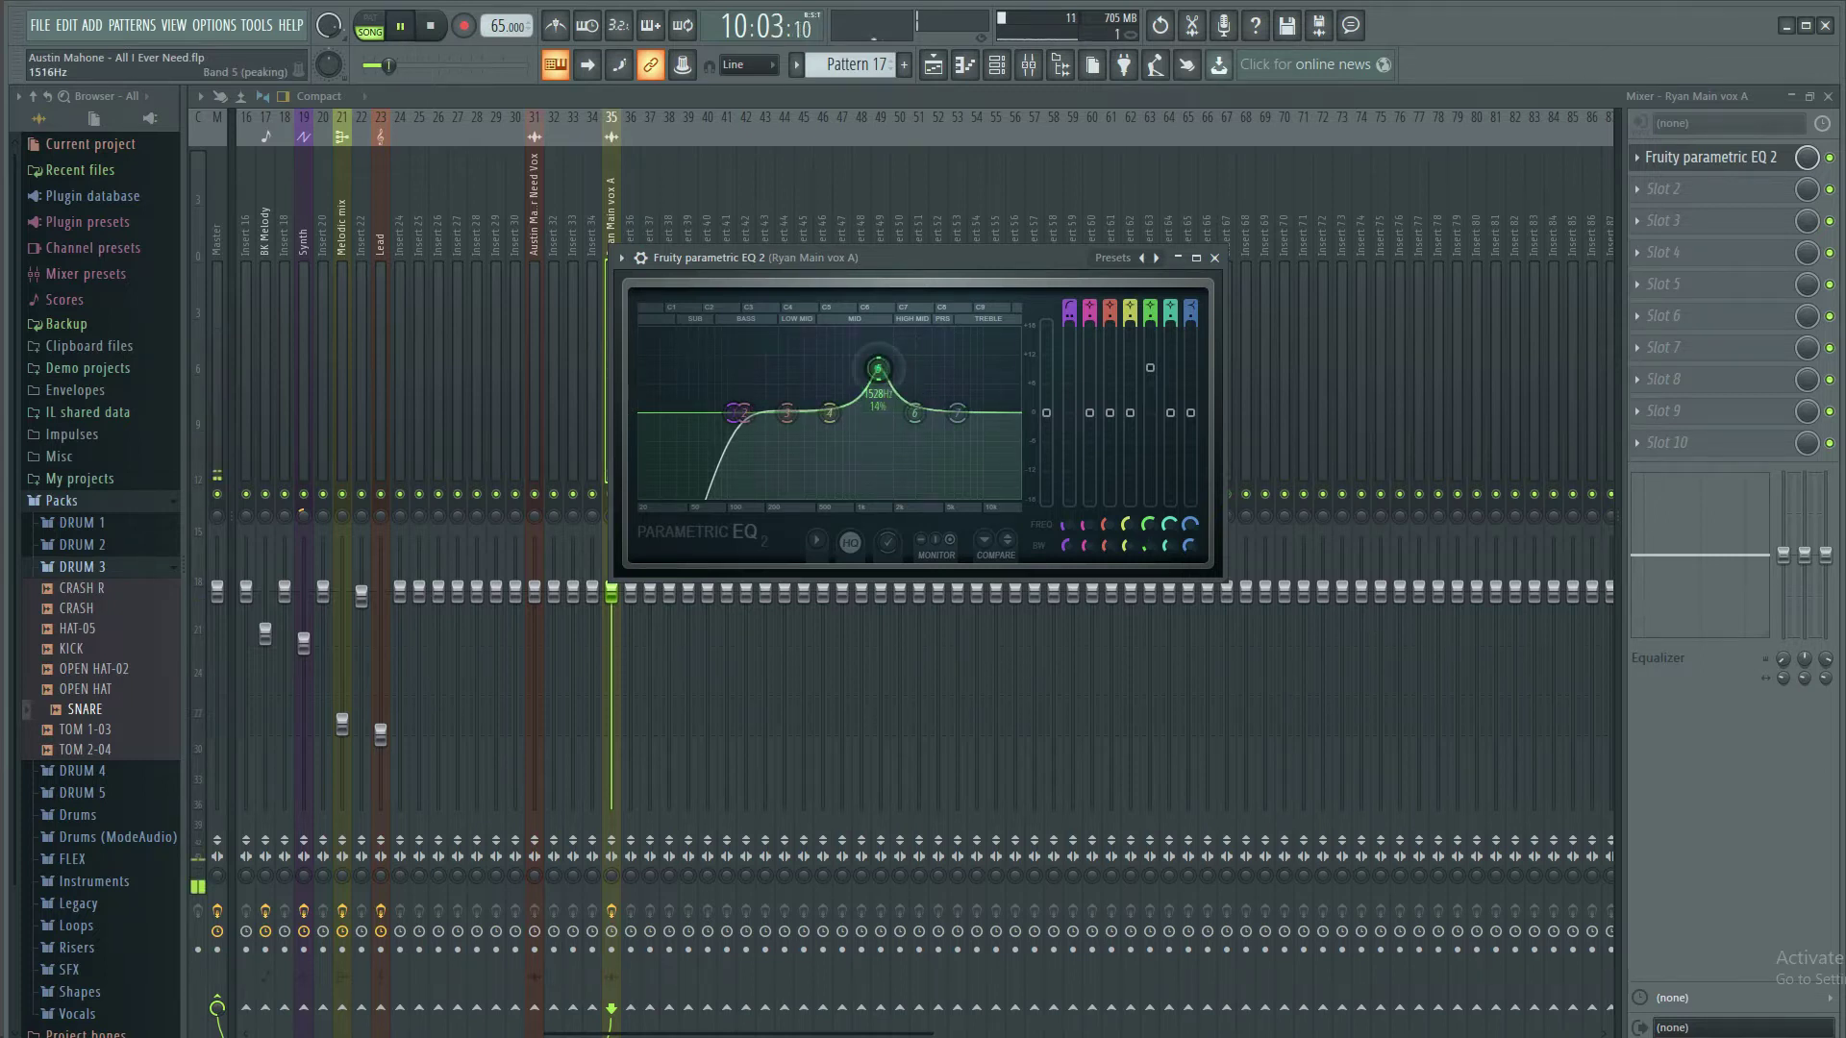
pyautogui.moveTo(878, 361); pyautogui.dragTo(857, 358)
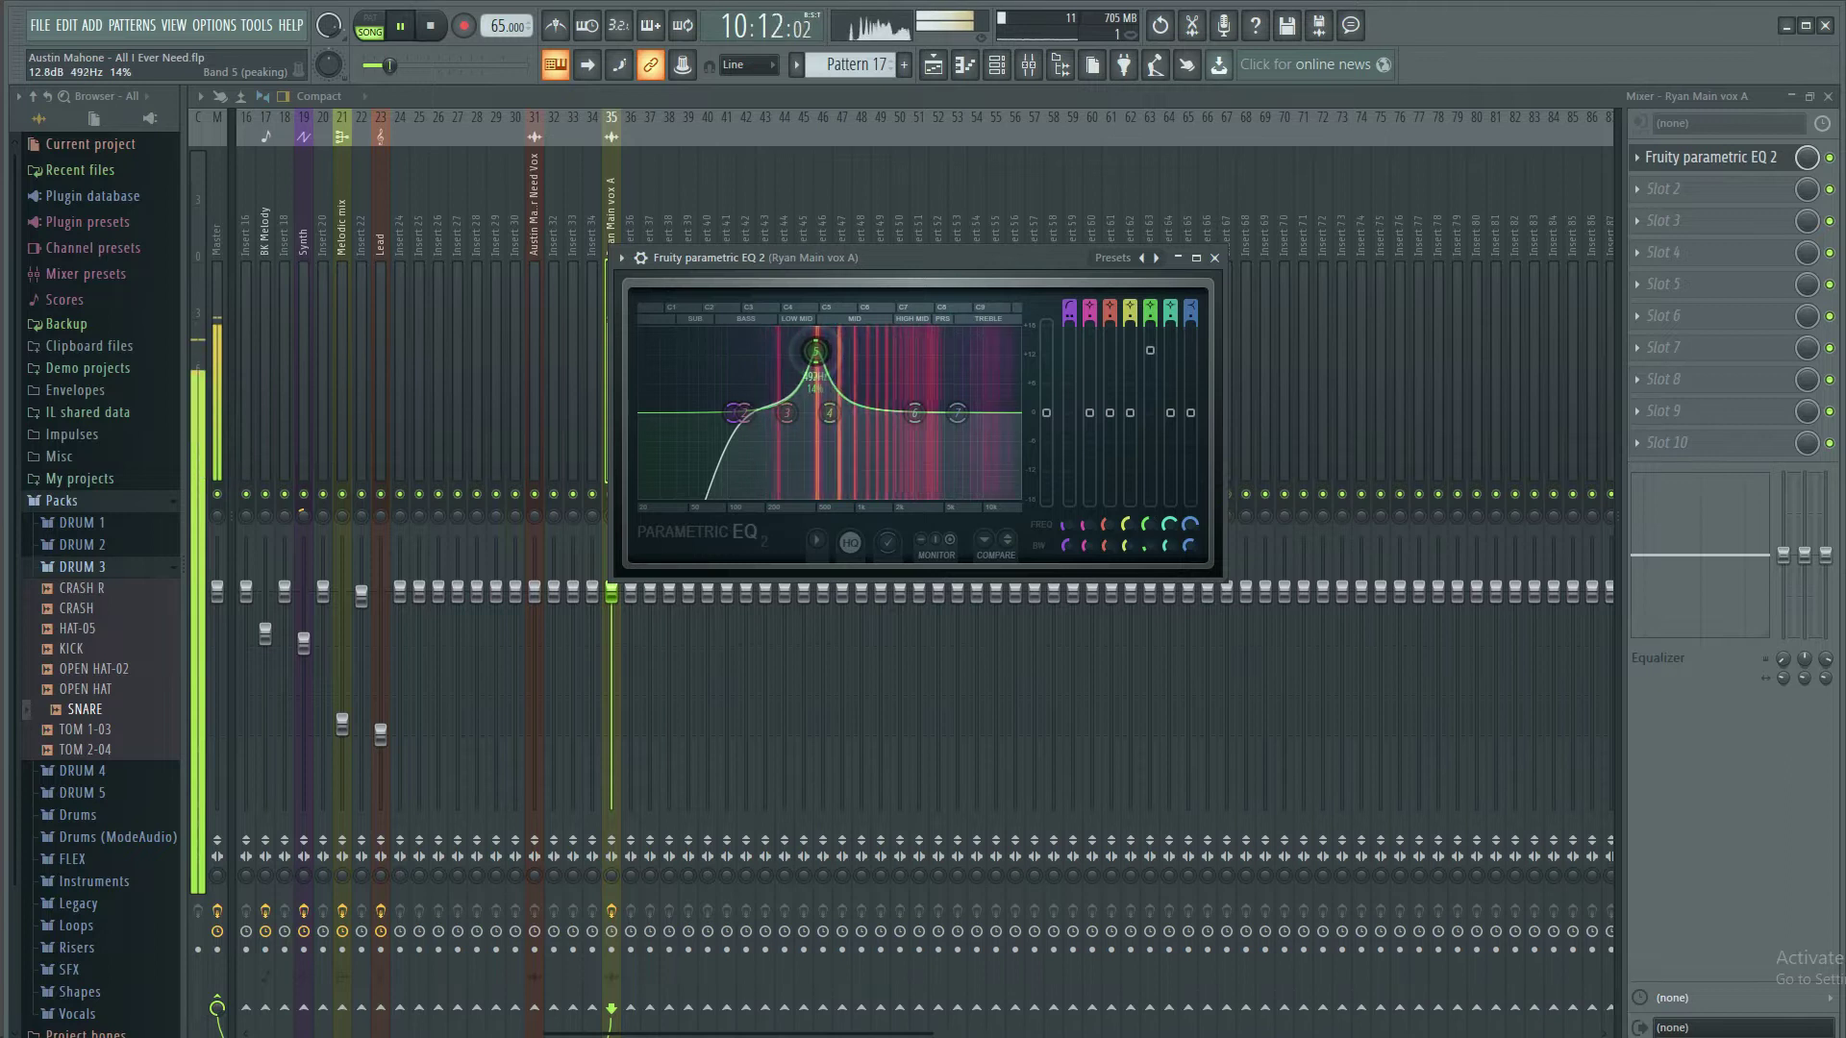
pyautogui.moveTo(769, 361); pyautogui.dragTo(818, 362)
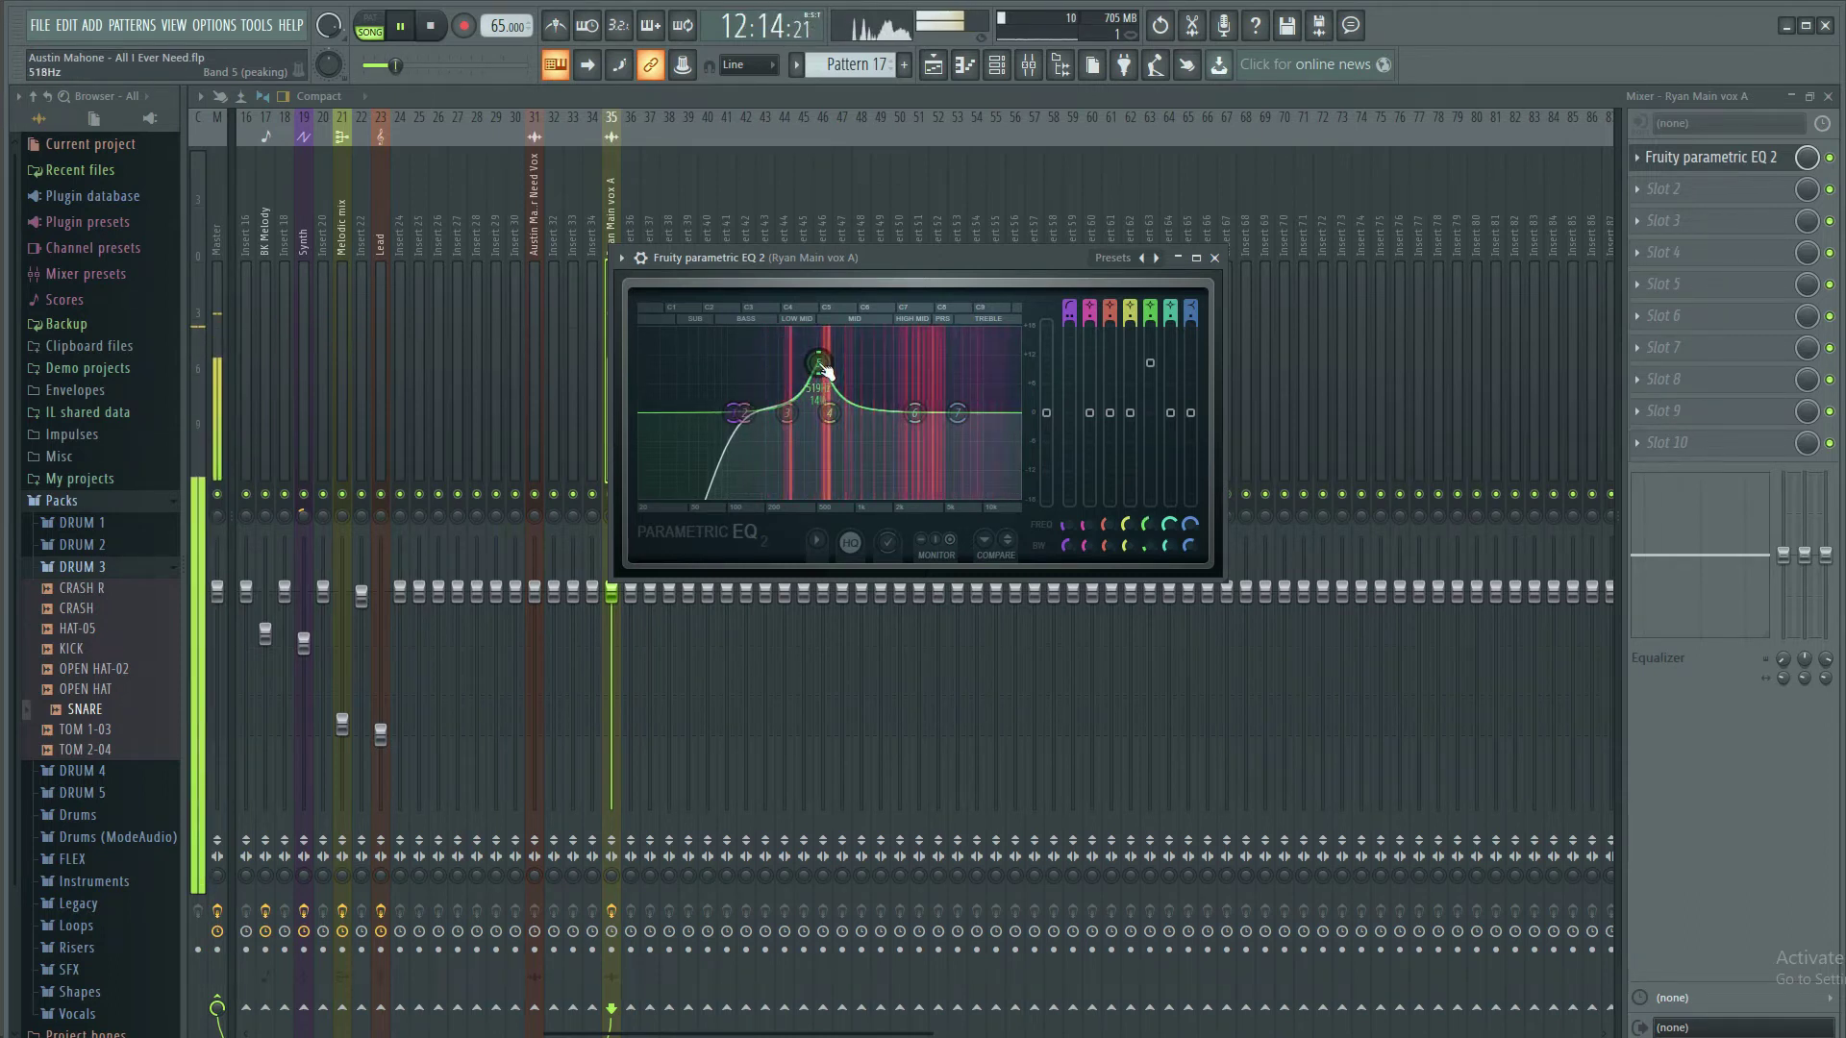
pyautogui.moveTo(824, 369)
pyautogui.mouseDown()
pyautogui.moveTo(800, 362)
pyautogui.moveTo(816, 362)
pyautogui.mouseUp()
pyautogui.press('space')
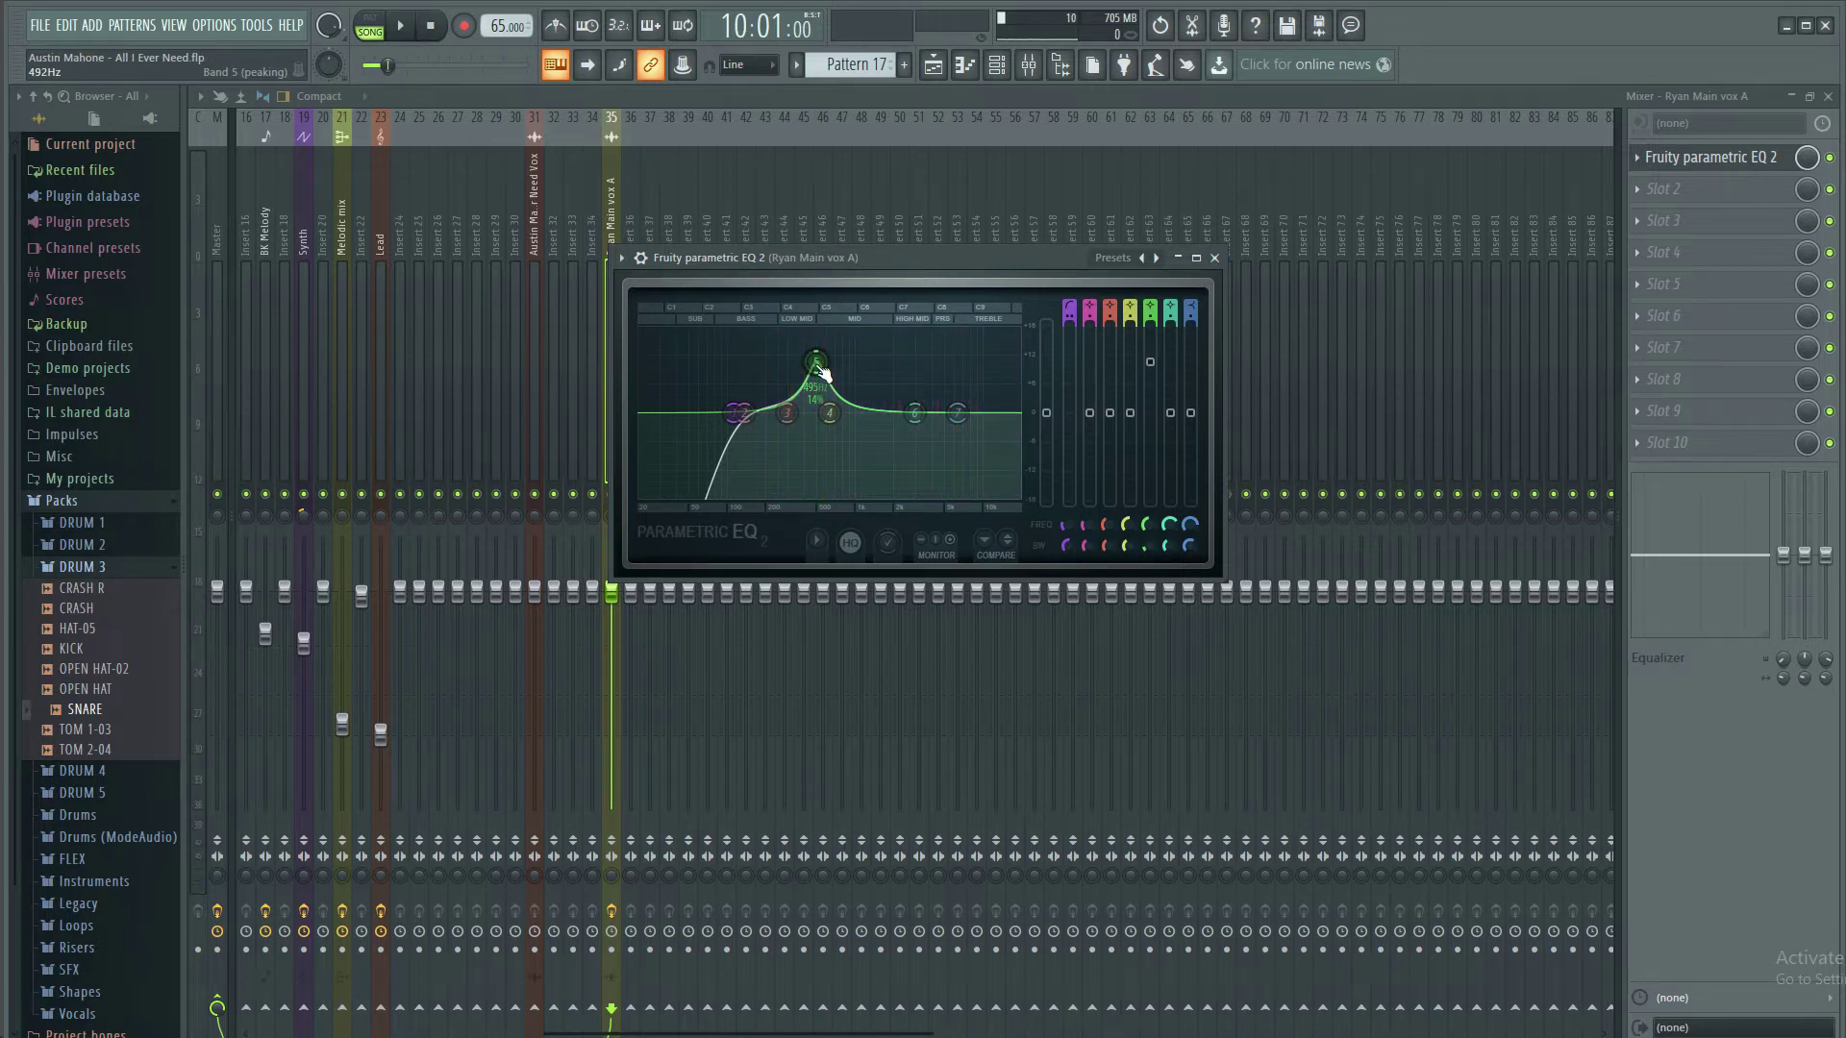
# Turn band 5 into a cut of about 4.7 dB and set its bandwidth to about 11%
pyautogui.moveTo(1151, 363); pyautogui.dragTo(1150, 436)
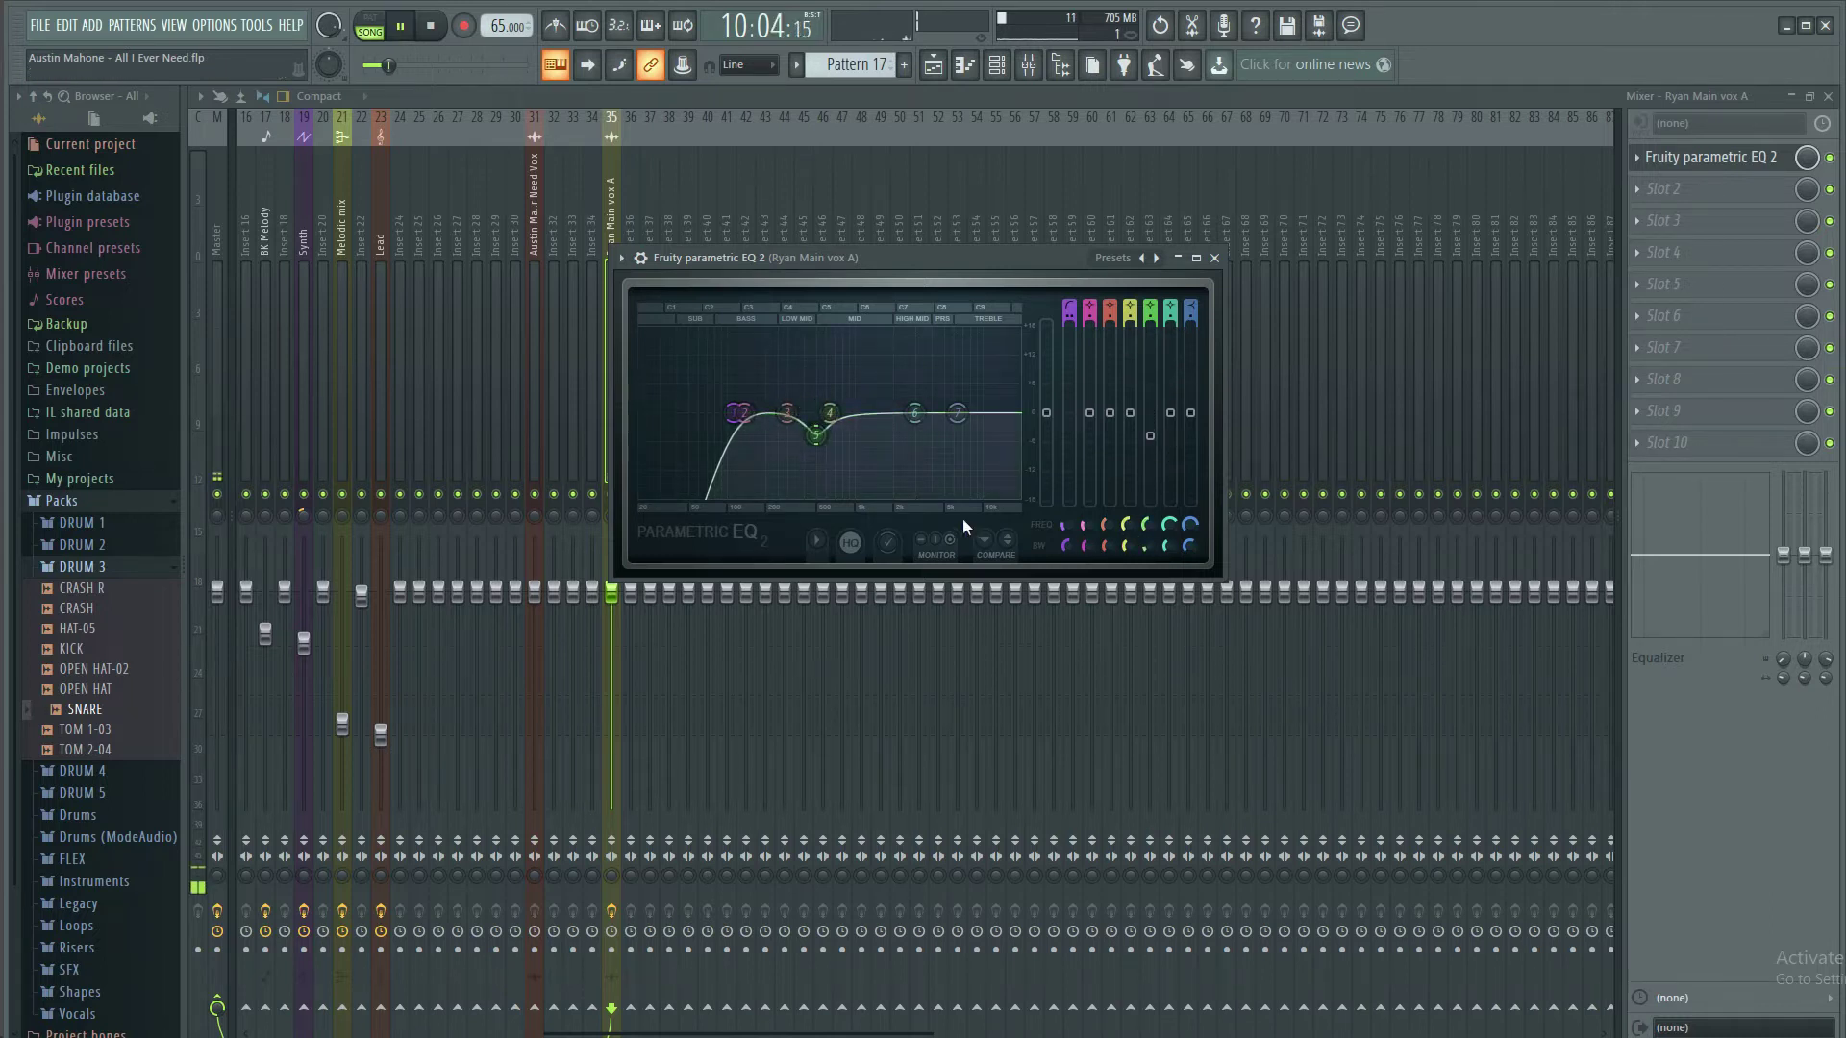
pyautogui.press('space')
pyautogui.moveTo(1151, 548); pyautogui.dragTo(1151, 524)
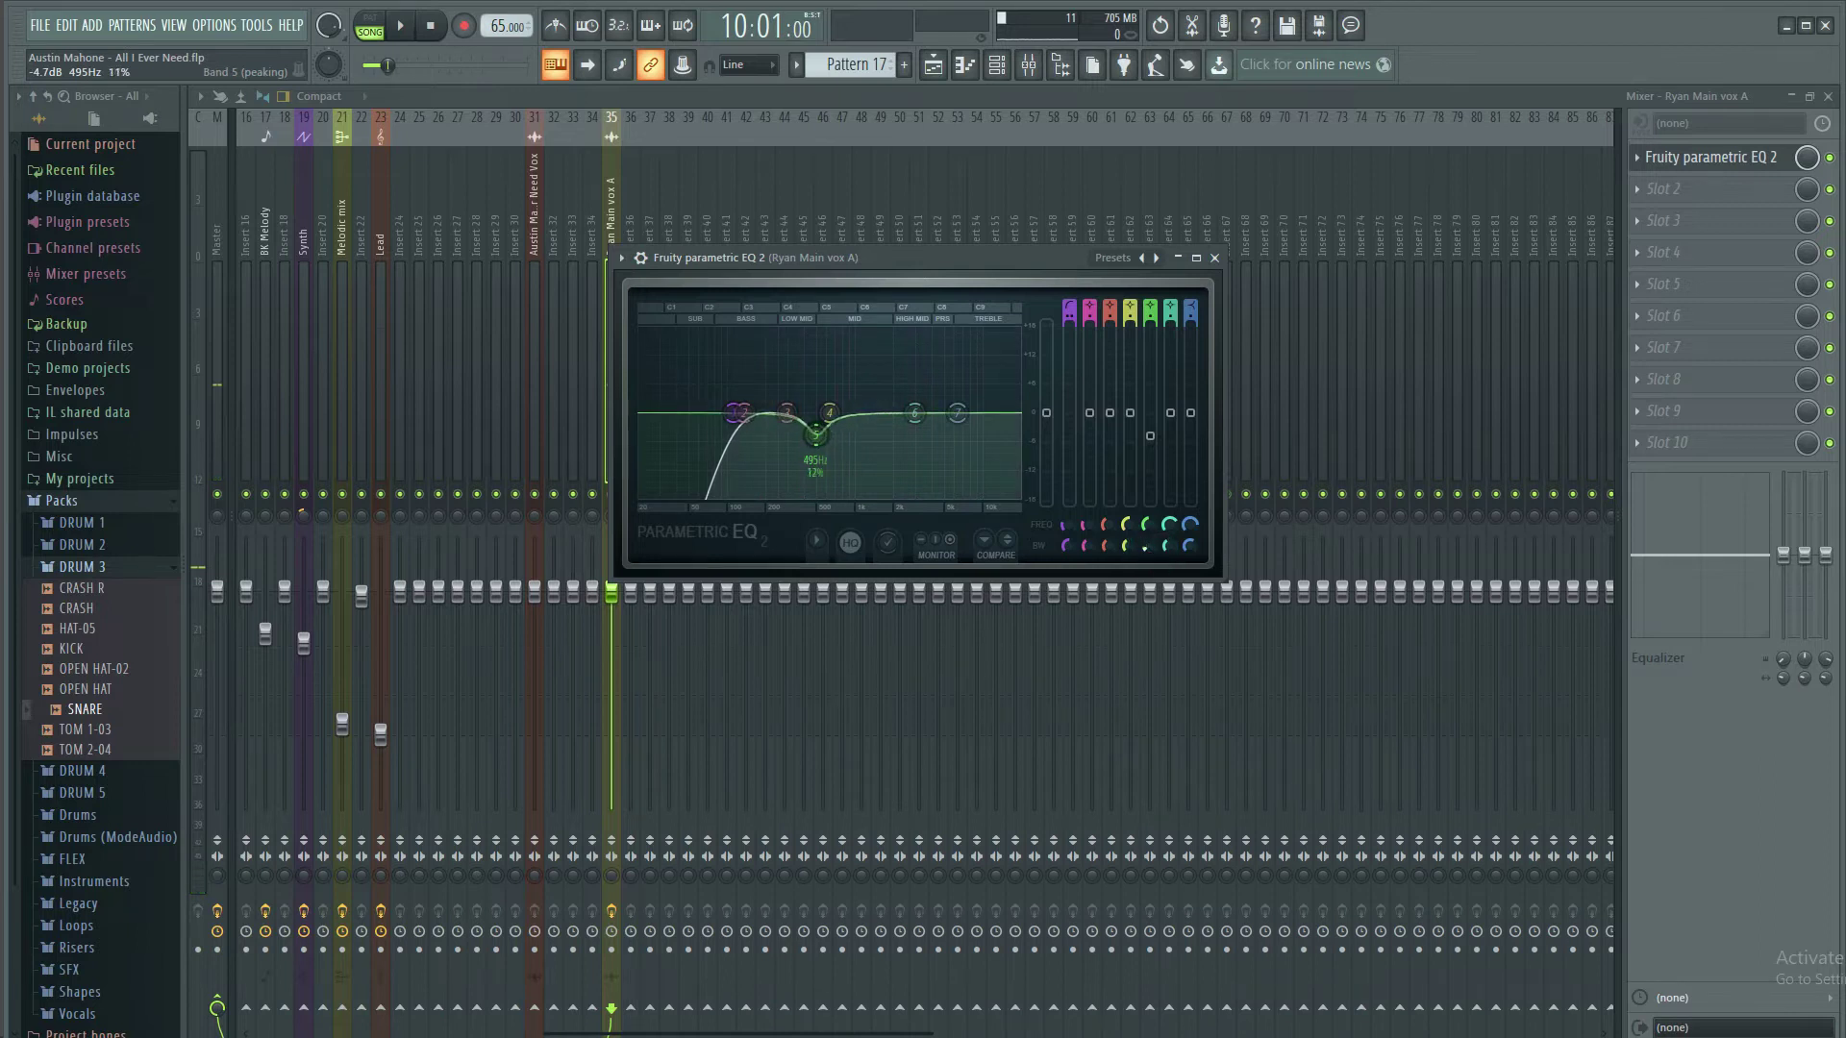
# Raise EQ band 6 into a narrow, strong peak around 5.6 kHz and play the vocal while adjusting its bandwidth
pyautogui.press('space')
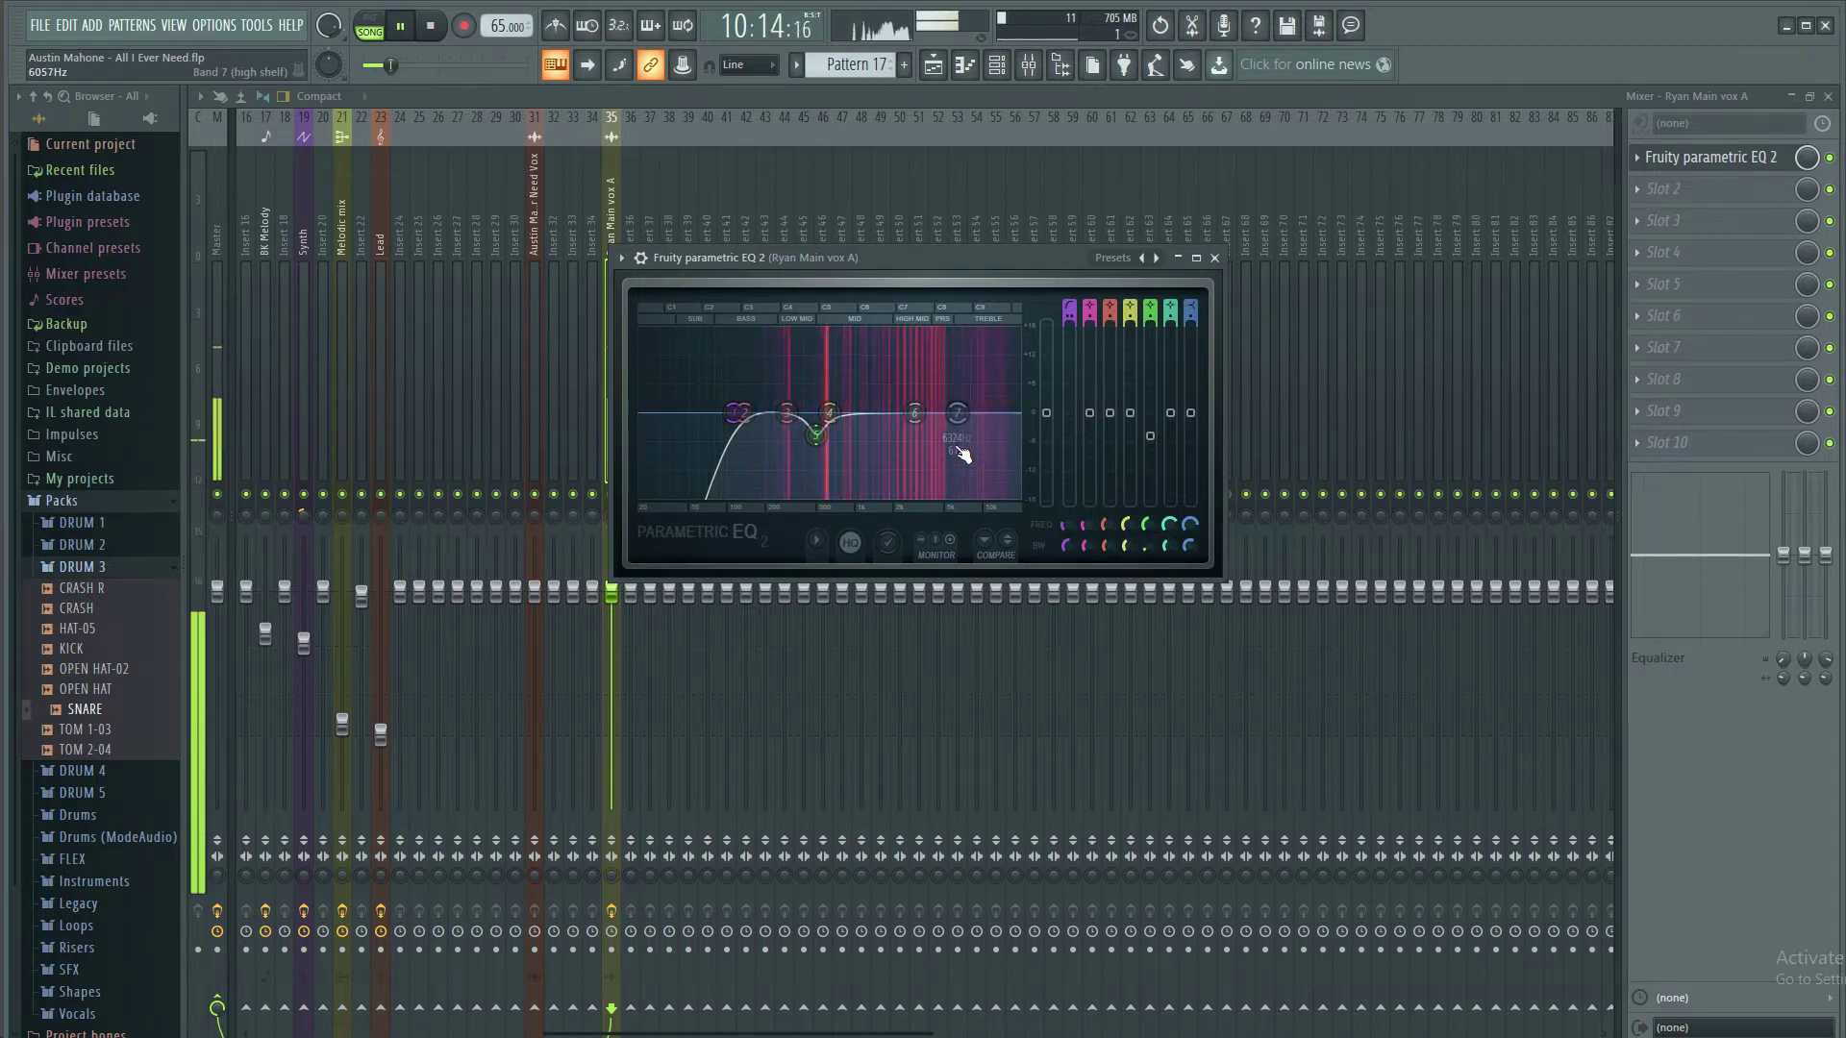
pyautogui.moveTo(914, 413); pyautogui.dragTo(954, 384)
pyautogui.press('space')
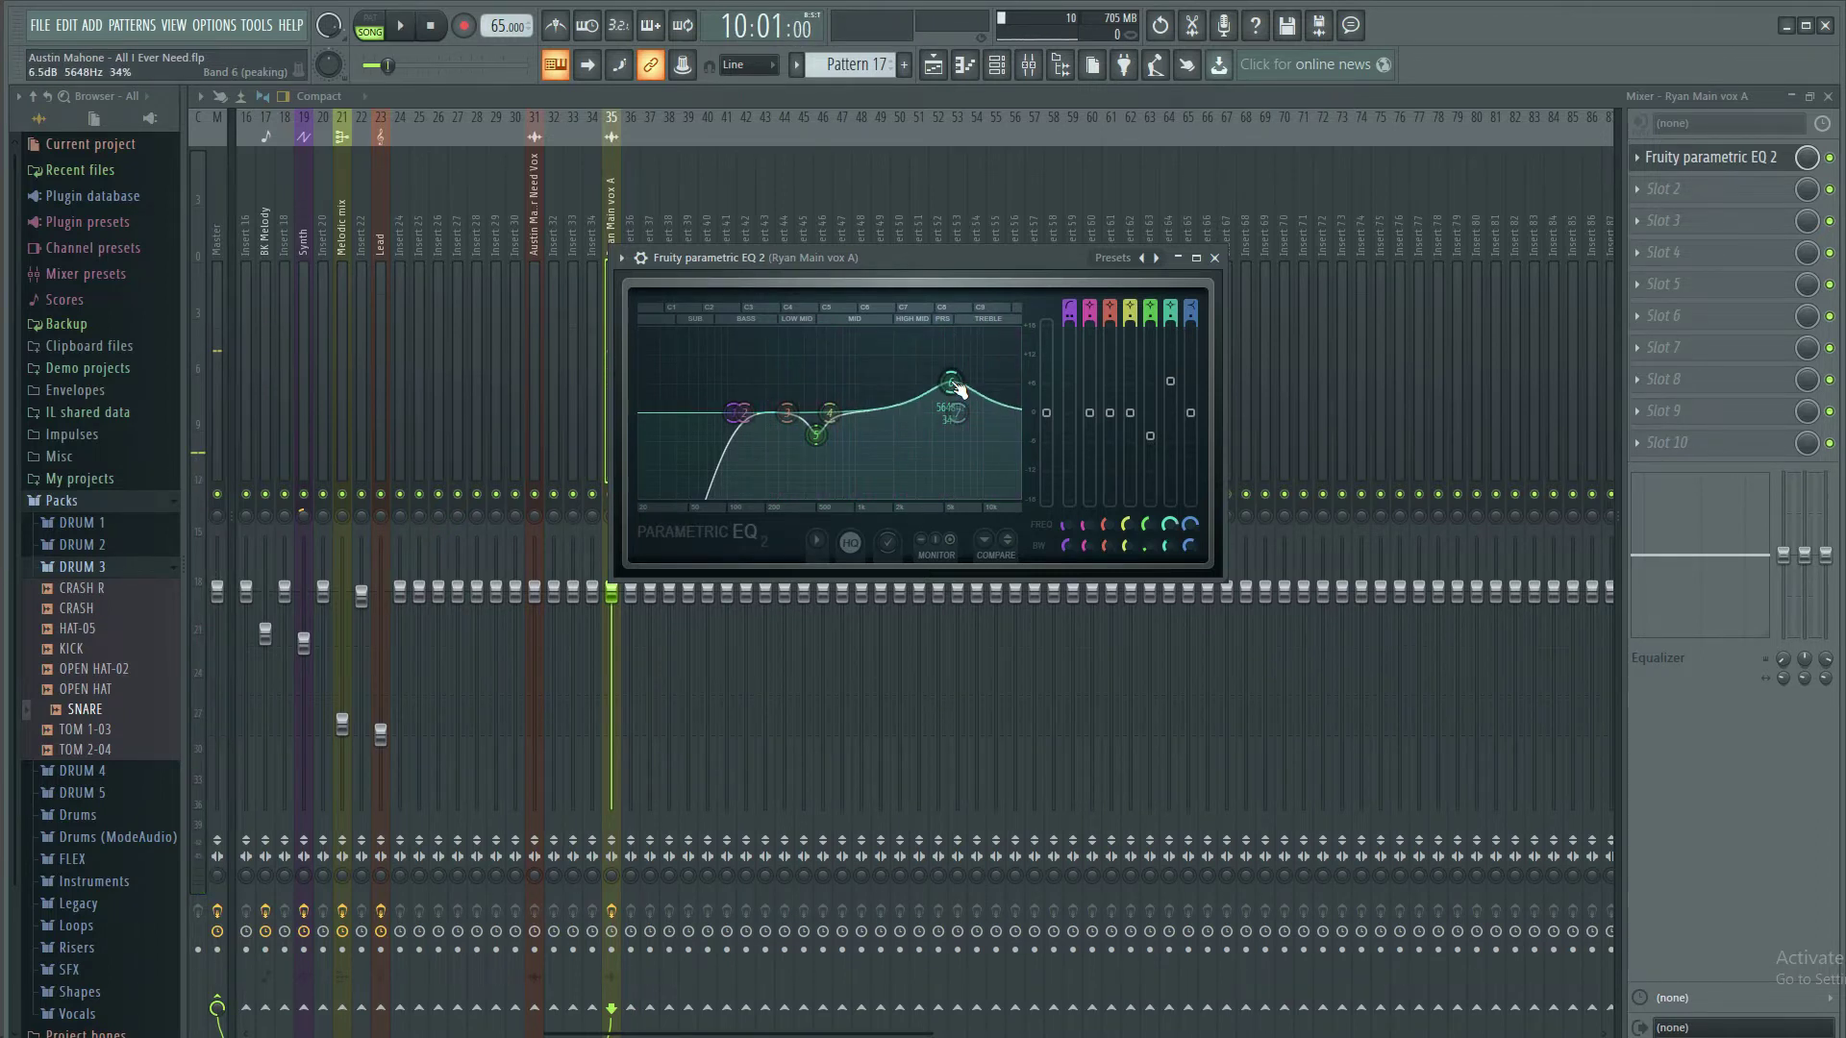
pyautogui.scroll(-2, 955, 386)
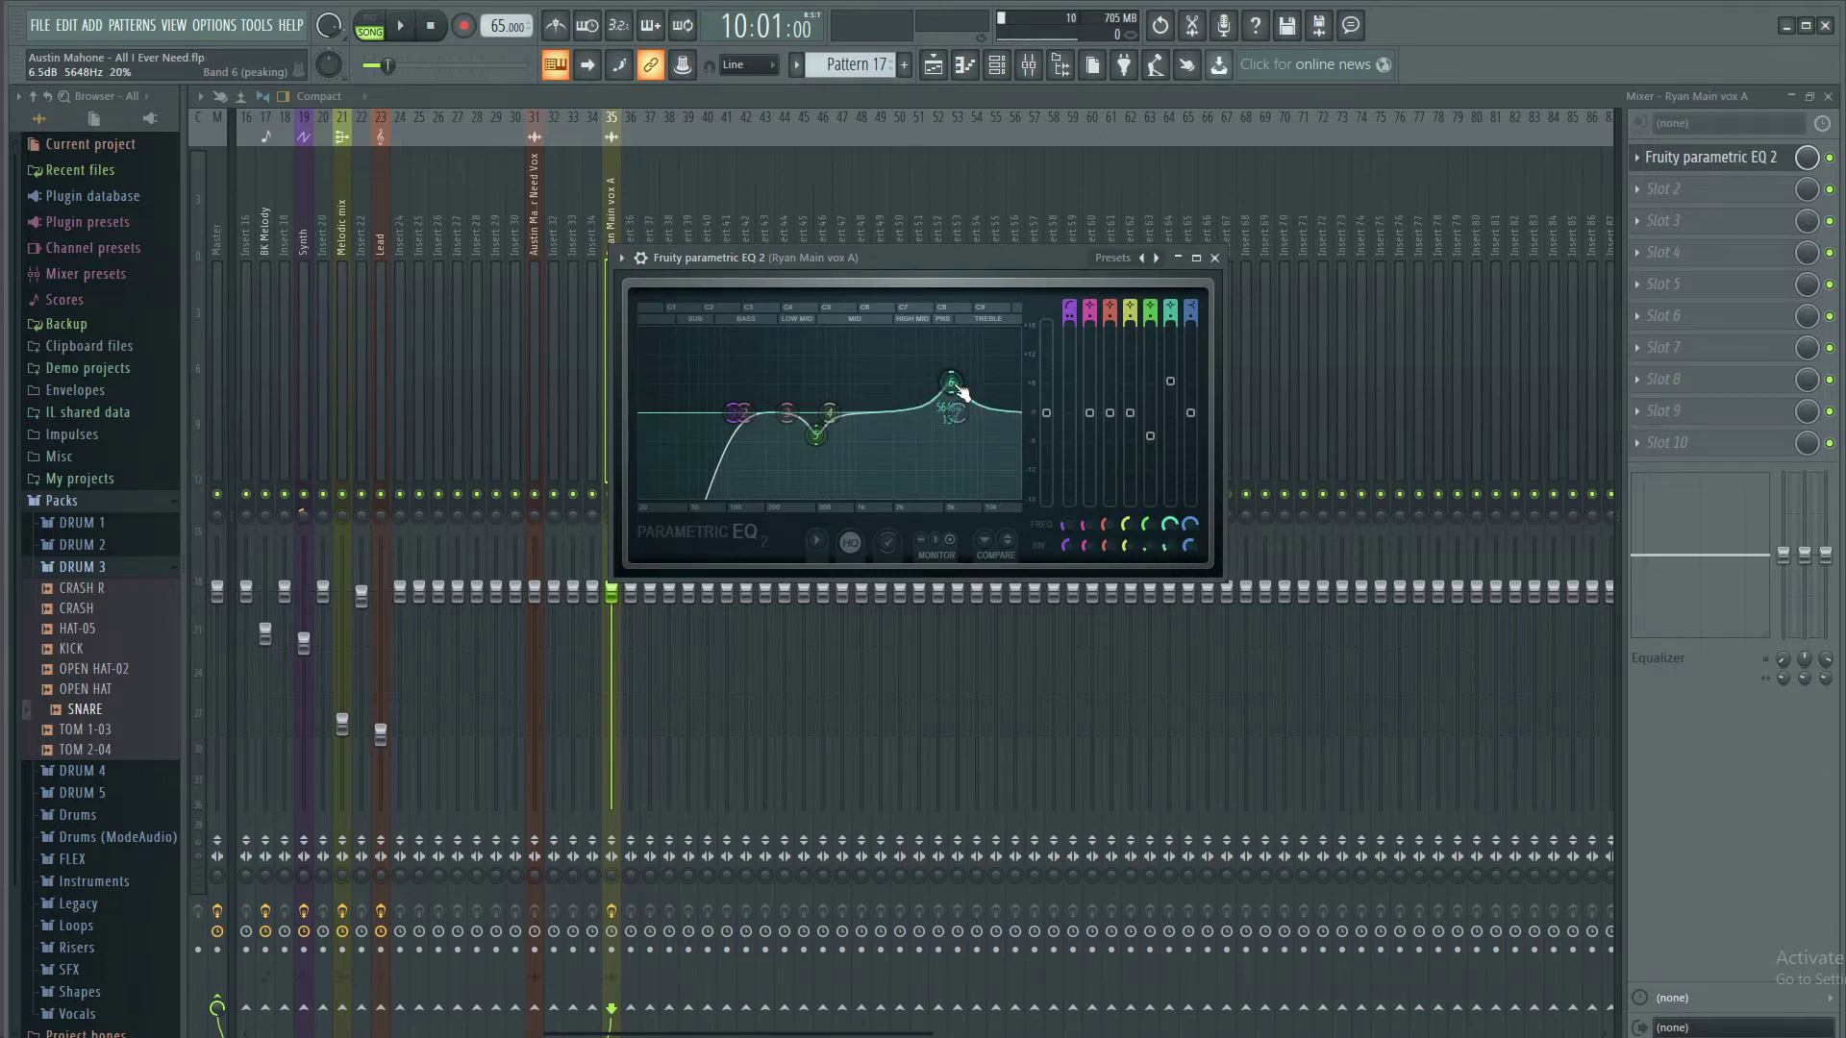
pyautogui.moveTo(936, 370)
pyautogui.mouseDown()
pyautogui.moveTo(914, 356)
pyautogui.moveTo(980, 348)
pyautogui.moveTo(949, 346)
pyautogui.mouseUp()
pyautogui.scroll(3, 918, 359)
pyautogui.scroll(-4, 951, 352)
pyautogui.scroll(1, 952, 352)
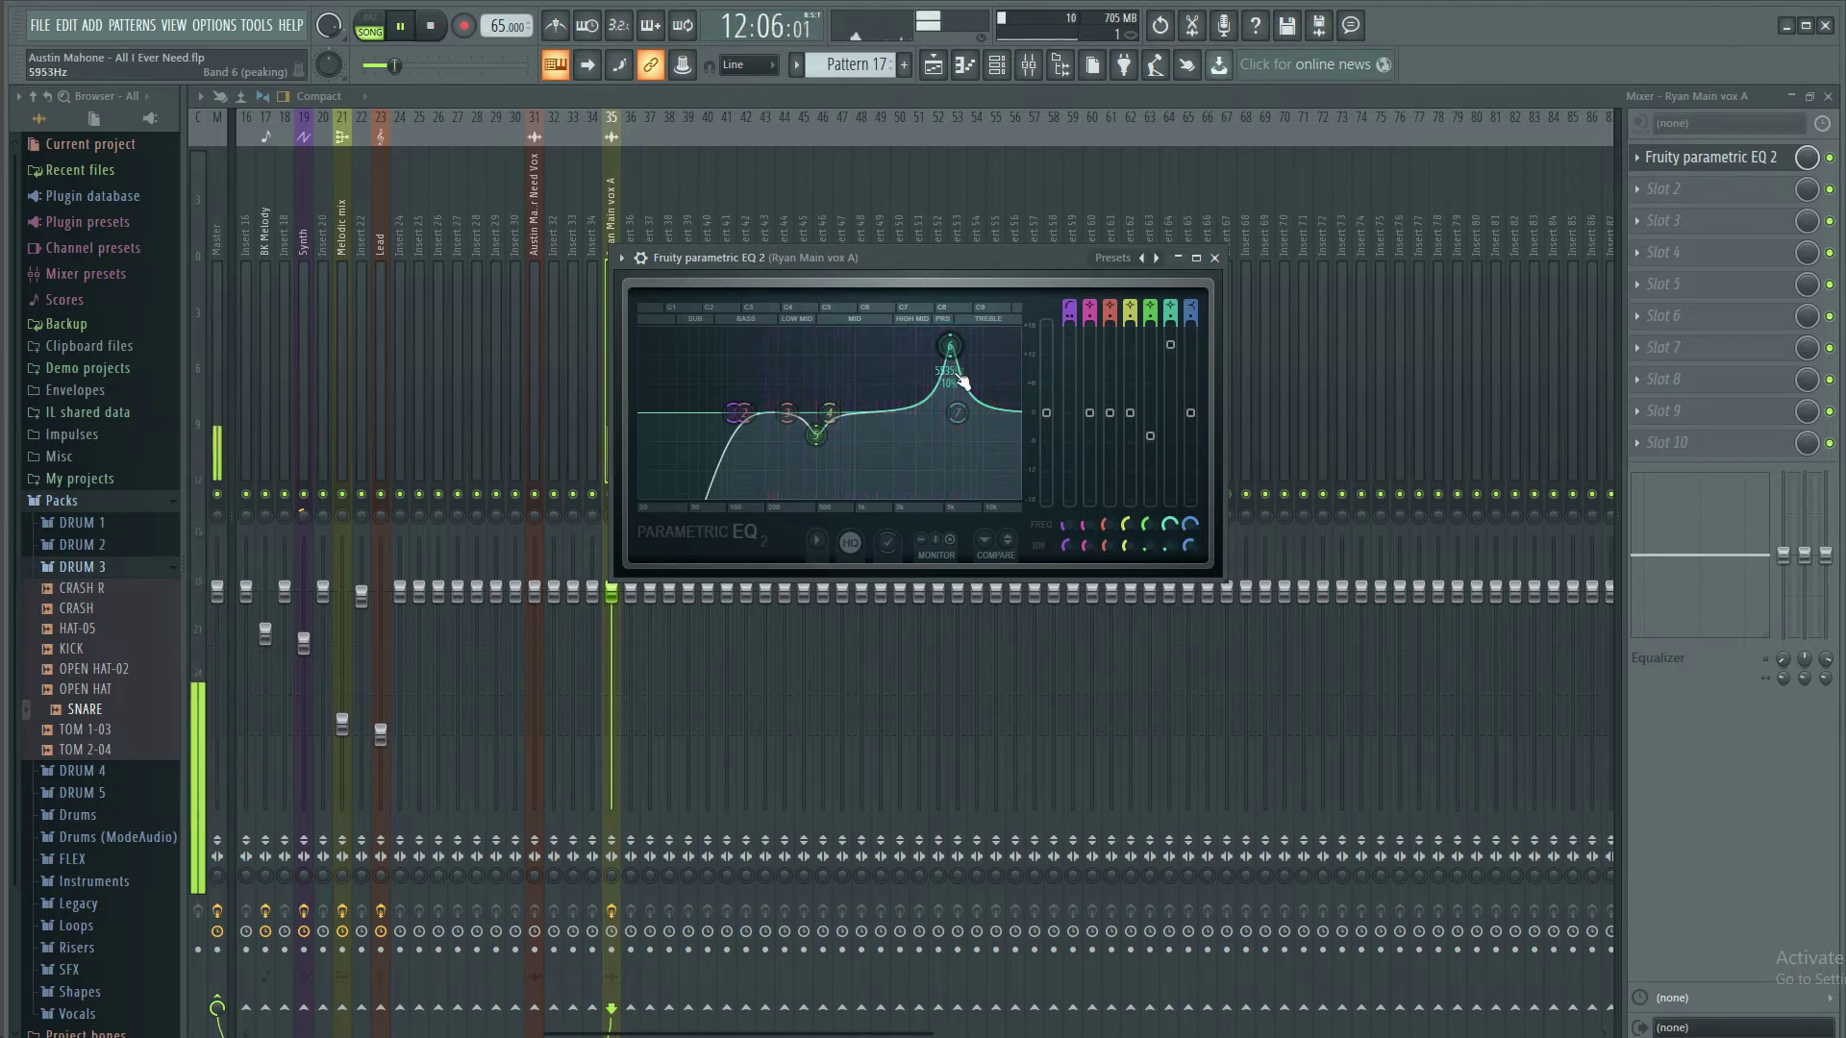
pyautogui.press('space')
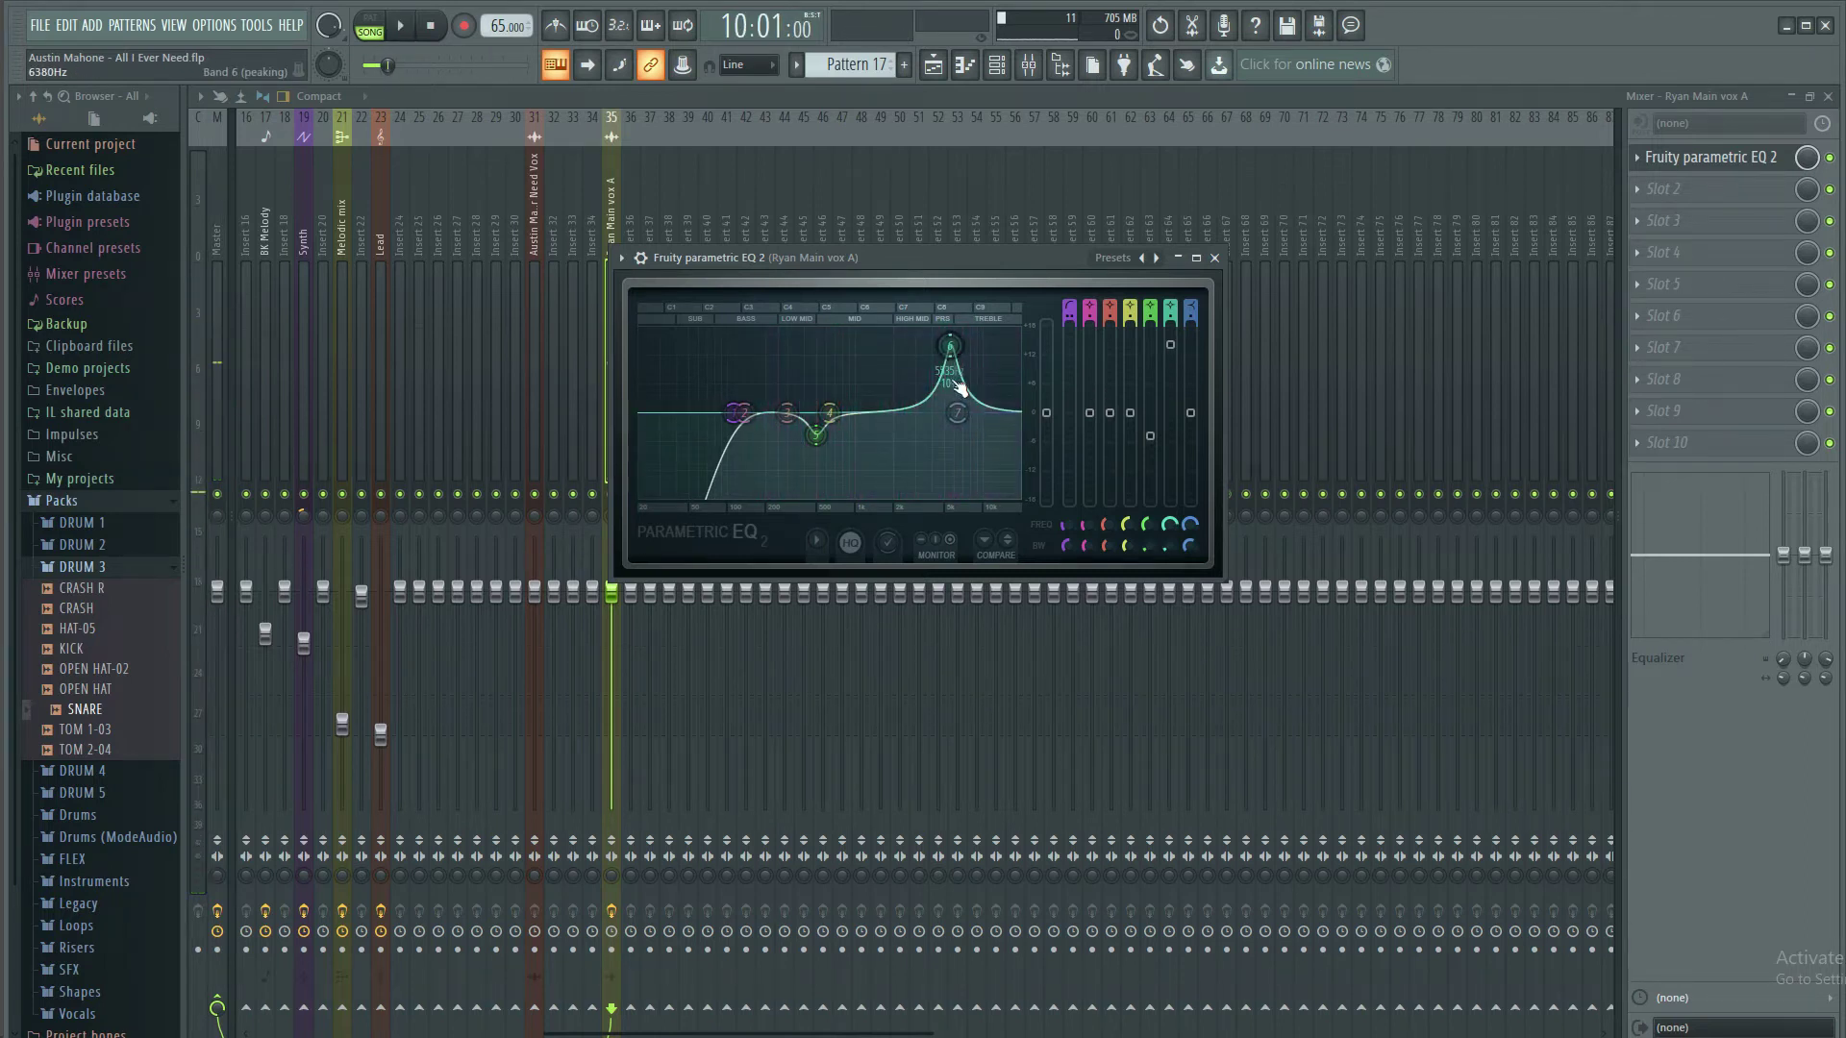
# Turn band 6's peak into a cut and boost the band 7 high shelf while playing the vocal
pyautogui.press('space')
pyautogui.press('space')
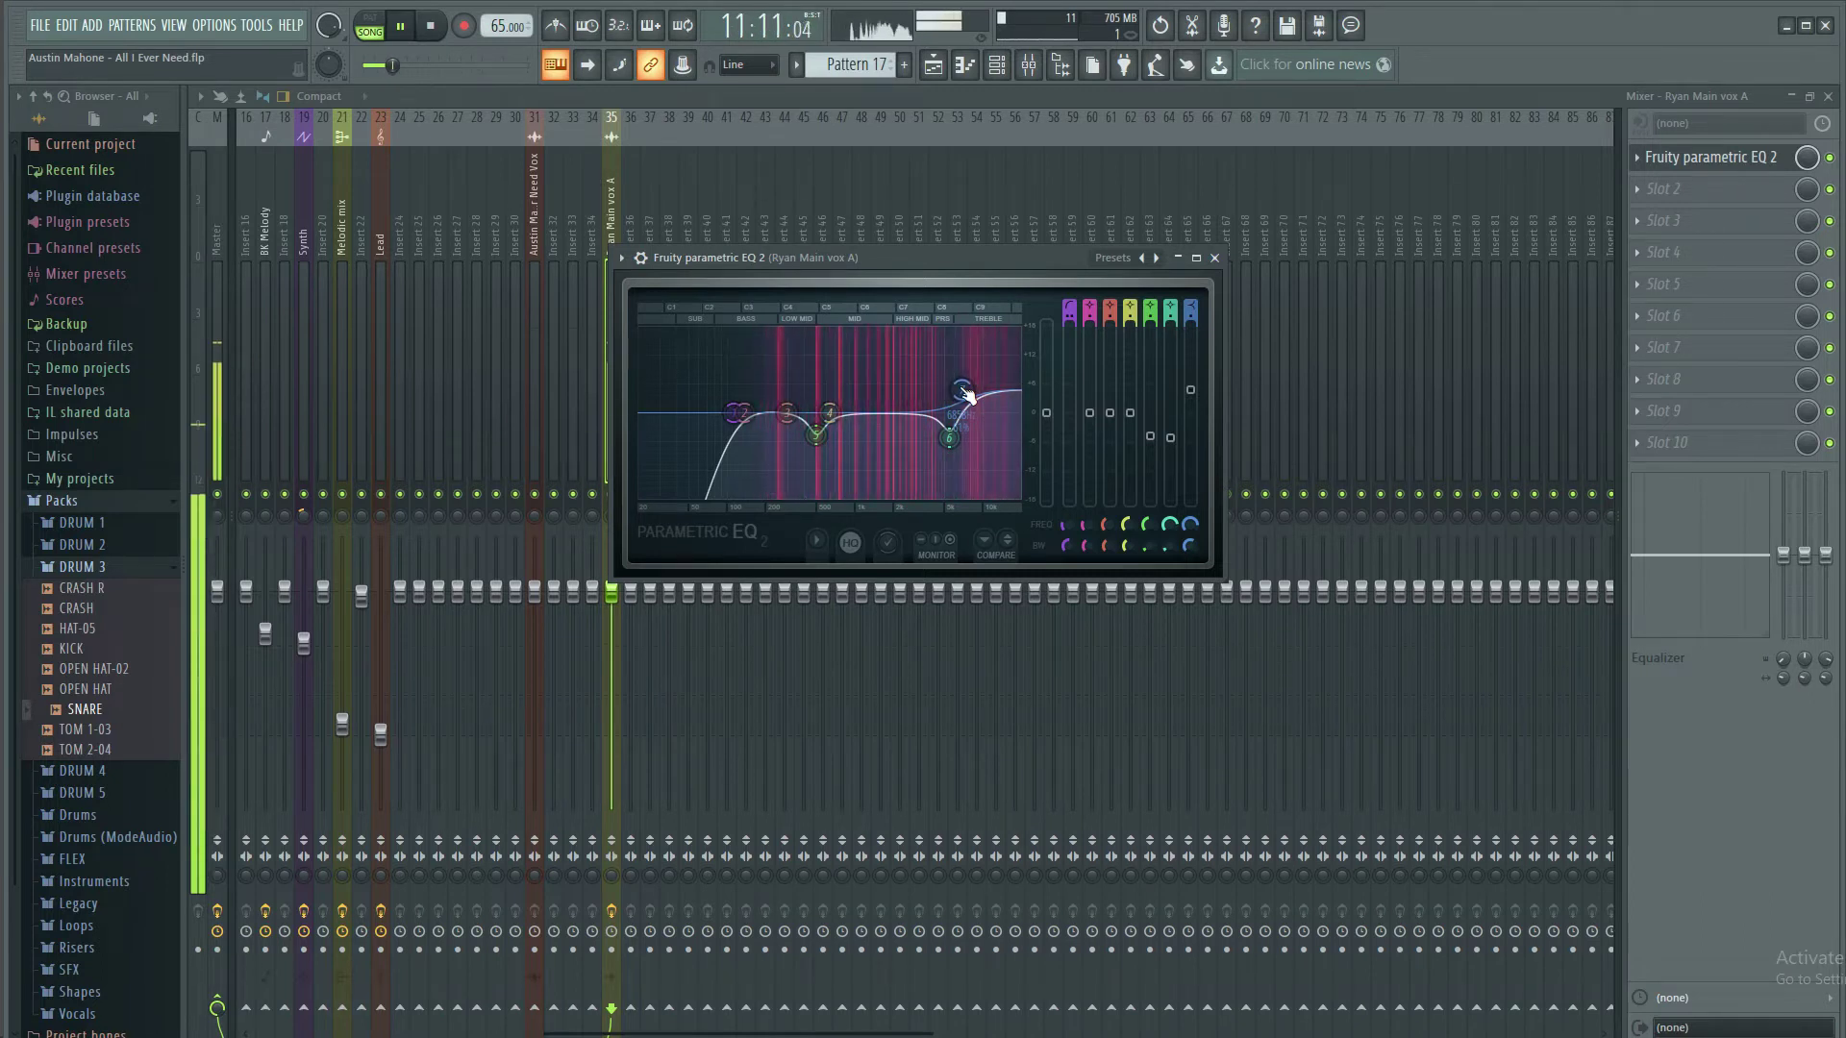
pyautogui.press('space')
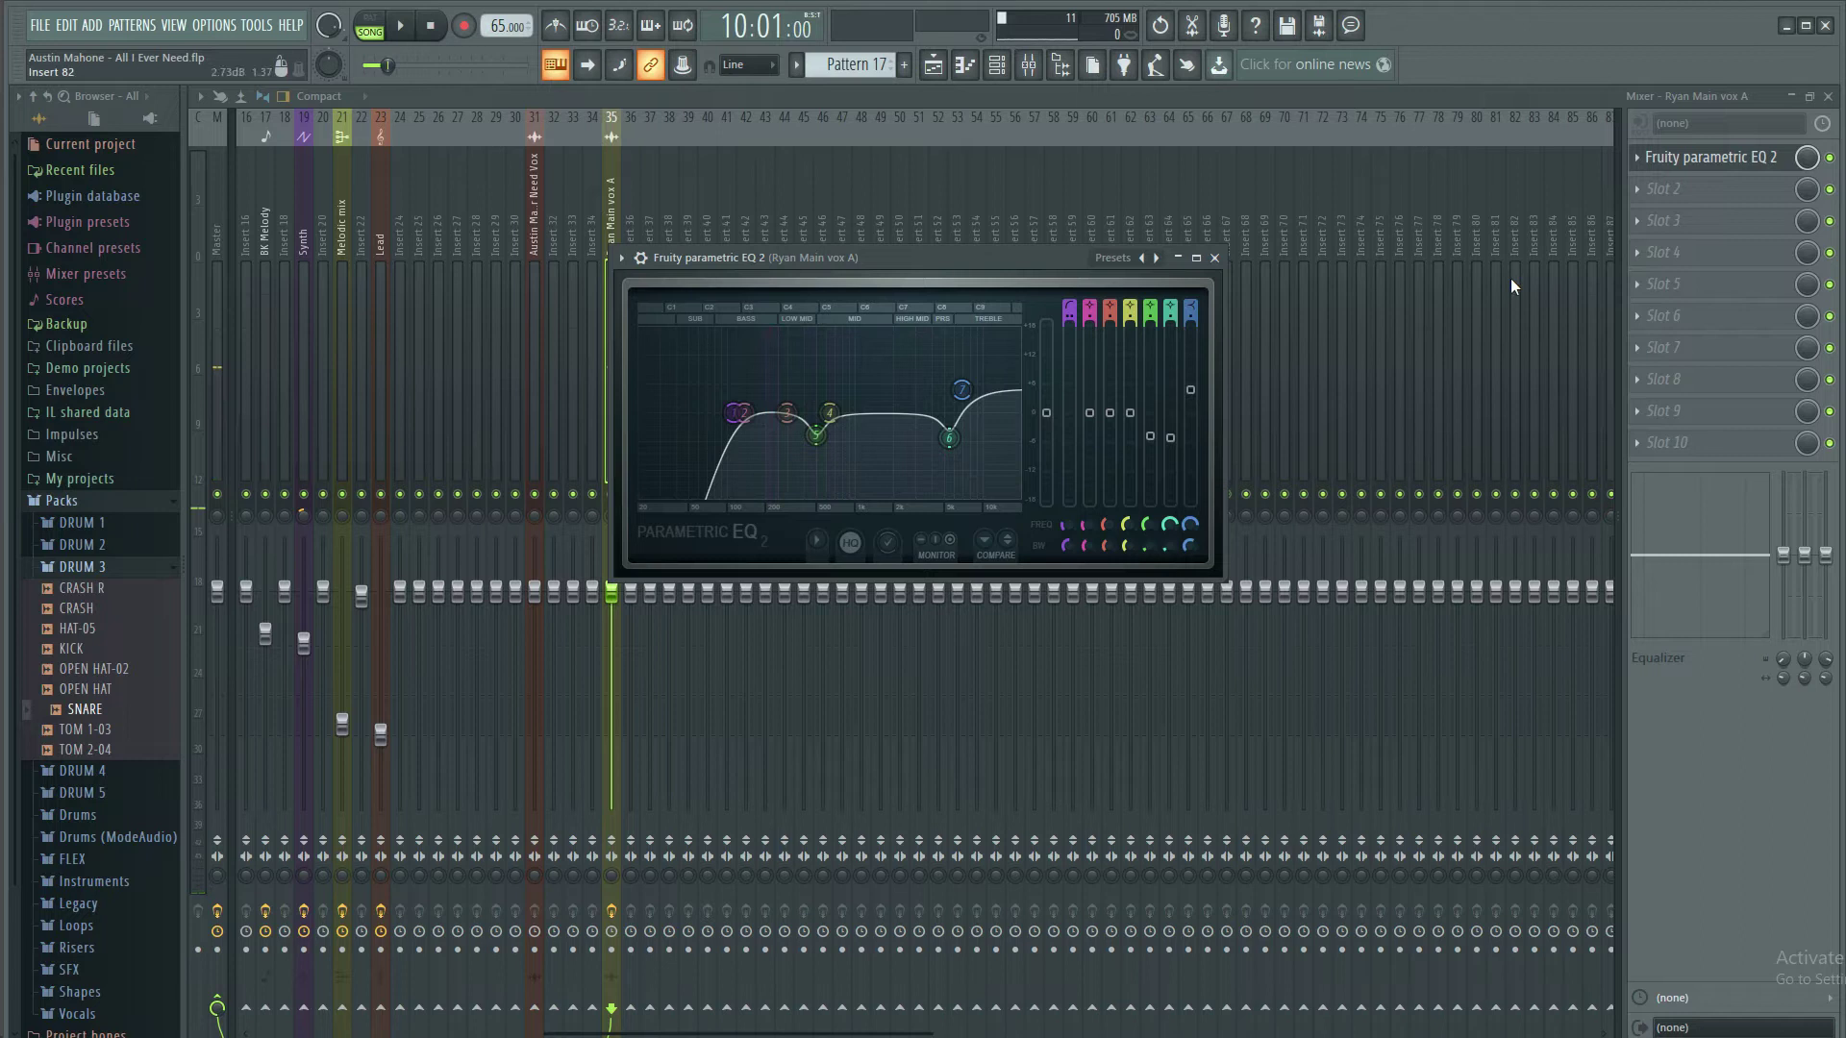
# Compare the vocal with the EQ bypassed and enabled, and reopen the EQ
pyautogui.click(1831, 159)
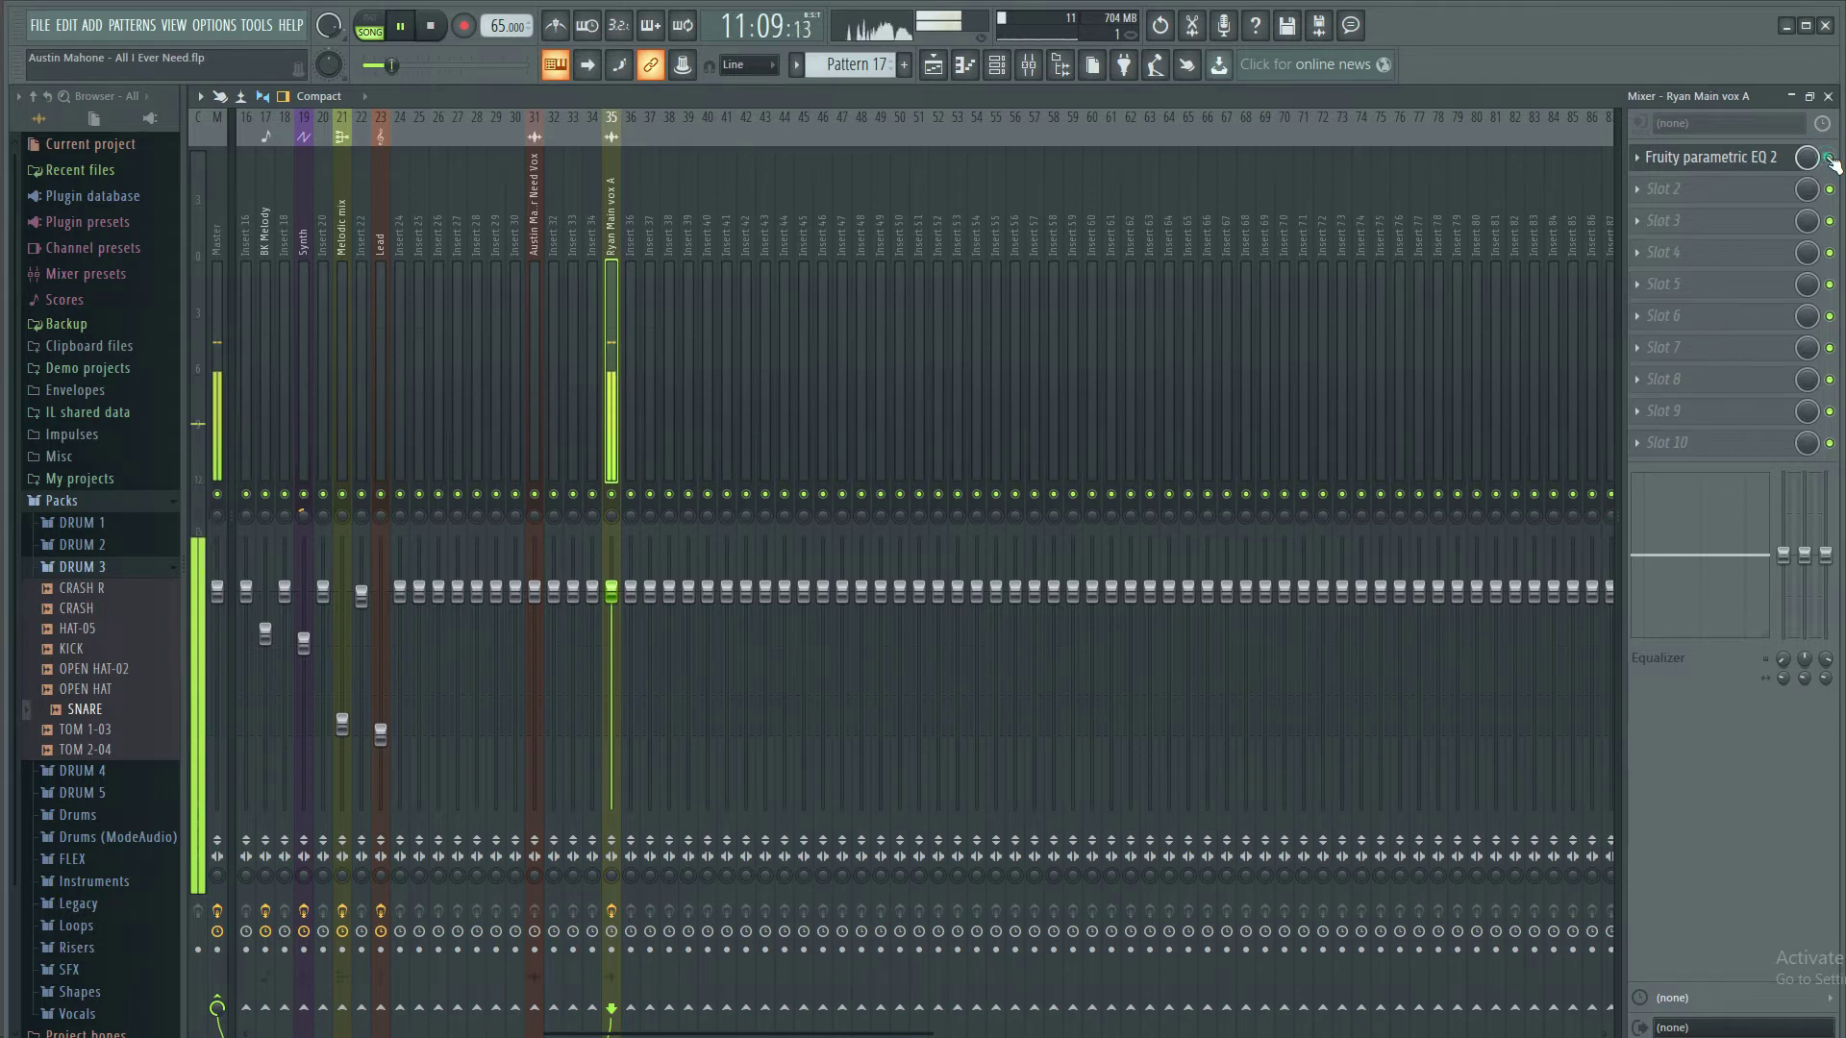
pyautogui.click(1711, 157)
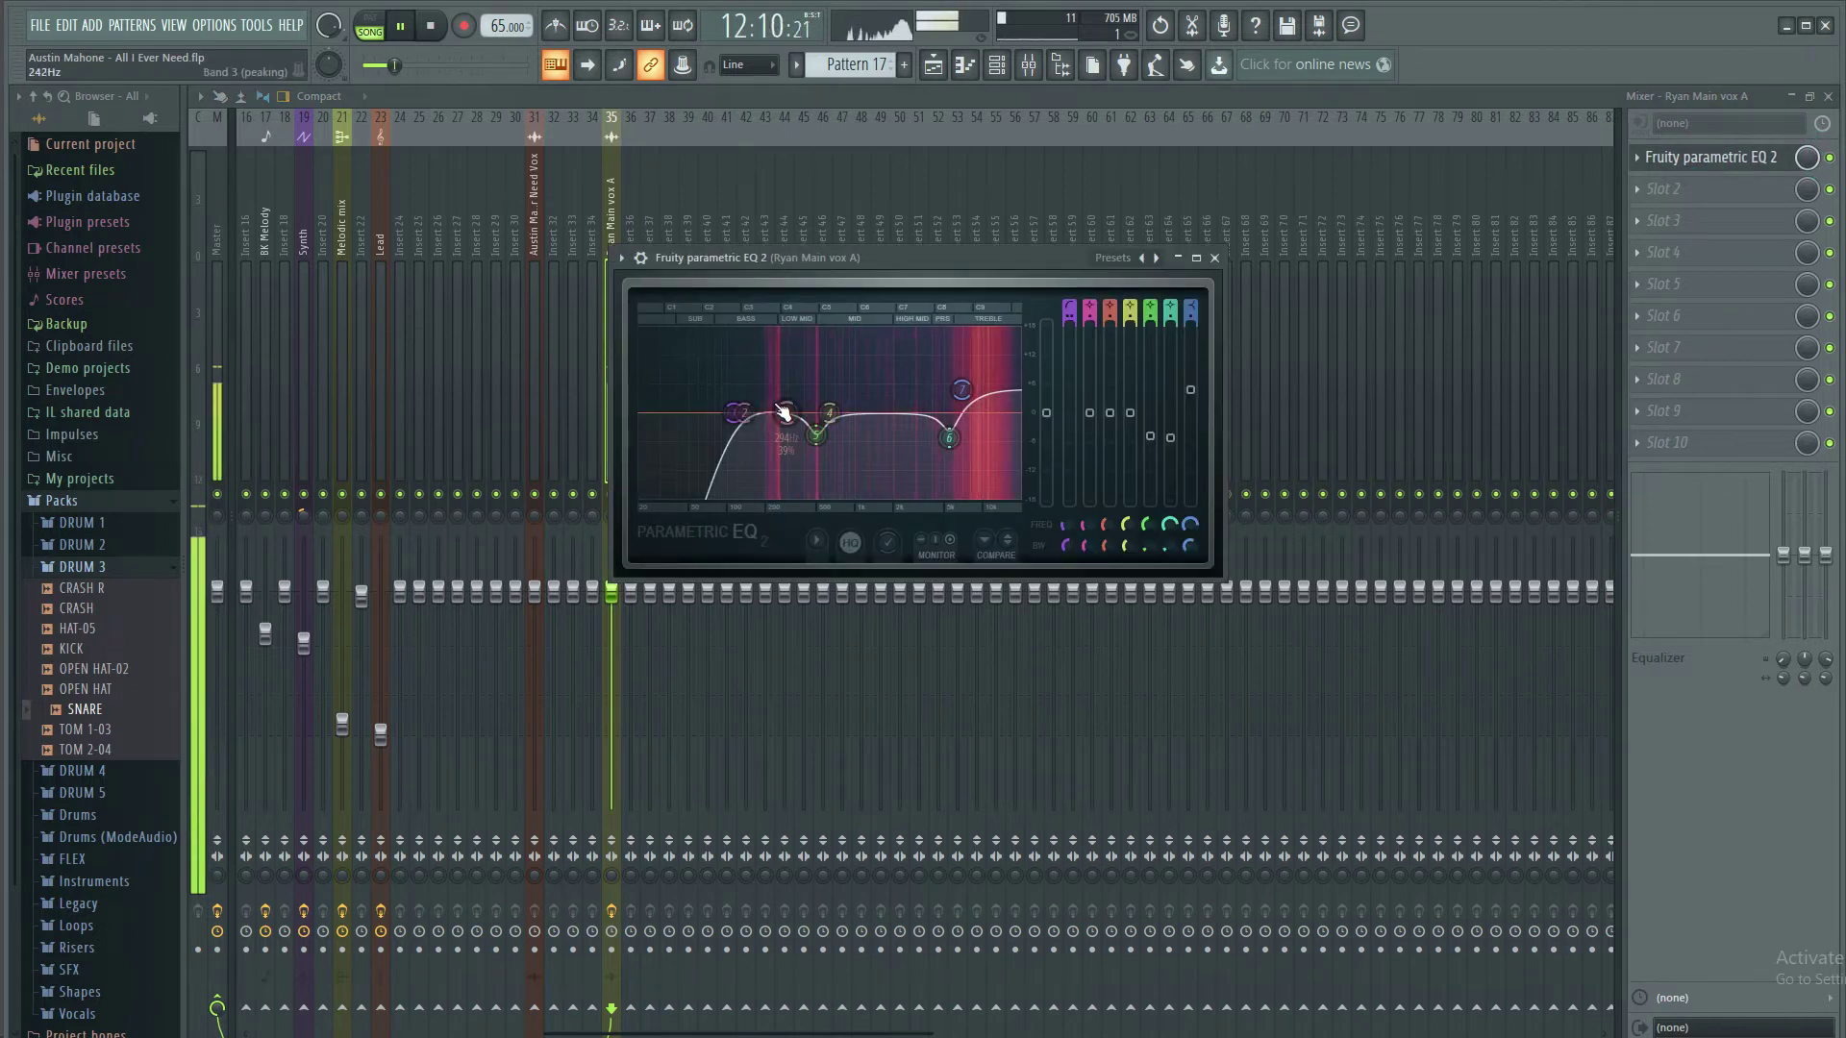
pyautogui.press('space')
# Cut EQ band 3 near 200 Hz, adjust its bandwidth and play the vocal to check it
pyautogui.moveTo(787, 414)
pyautogui.mouseDown()
pyautogui.moveTo(770, 352)
pyautogui.moveTo(776, 445)
pyautogui.mouseUp()
pyautogui.scroll(4, 778, 366)
pyautogui.scroll(-3, 777, 367)
pyautogui.press('space')
pyautogui.press('space')
pyautogui.press('space')
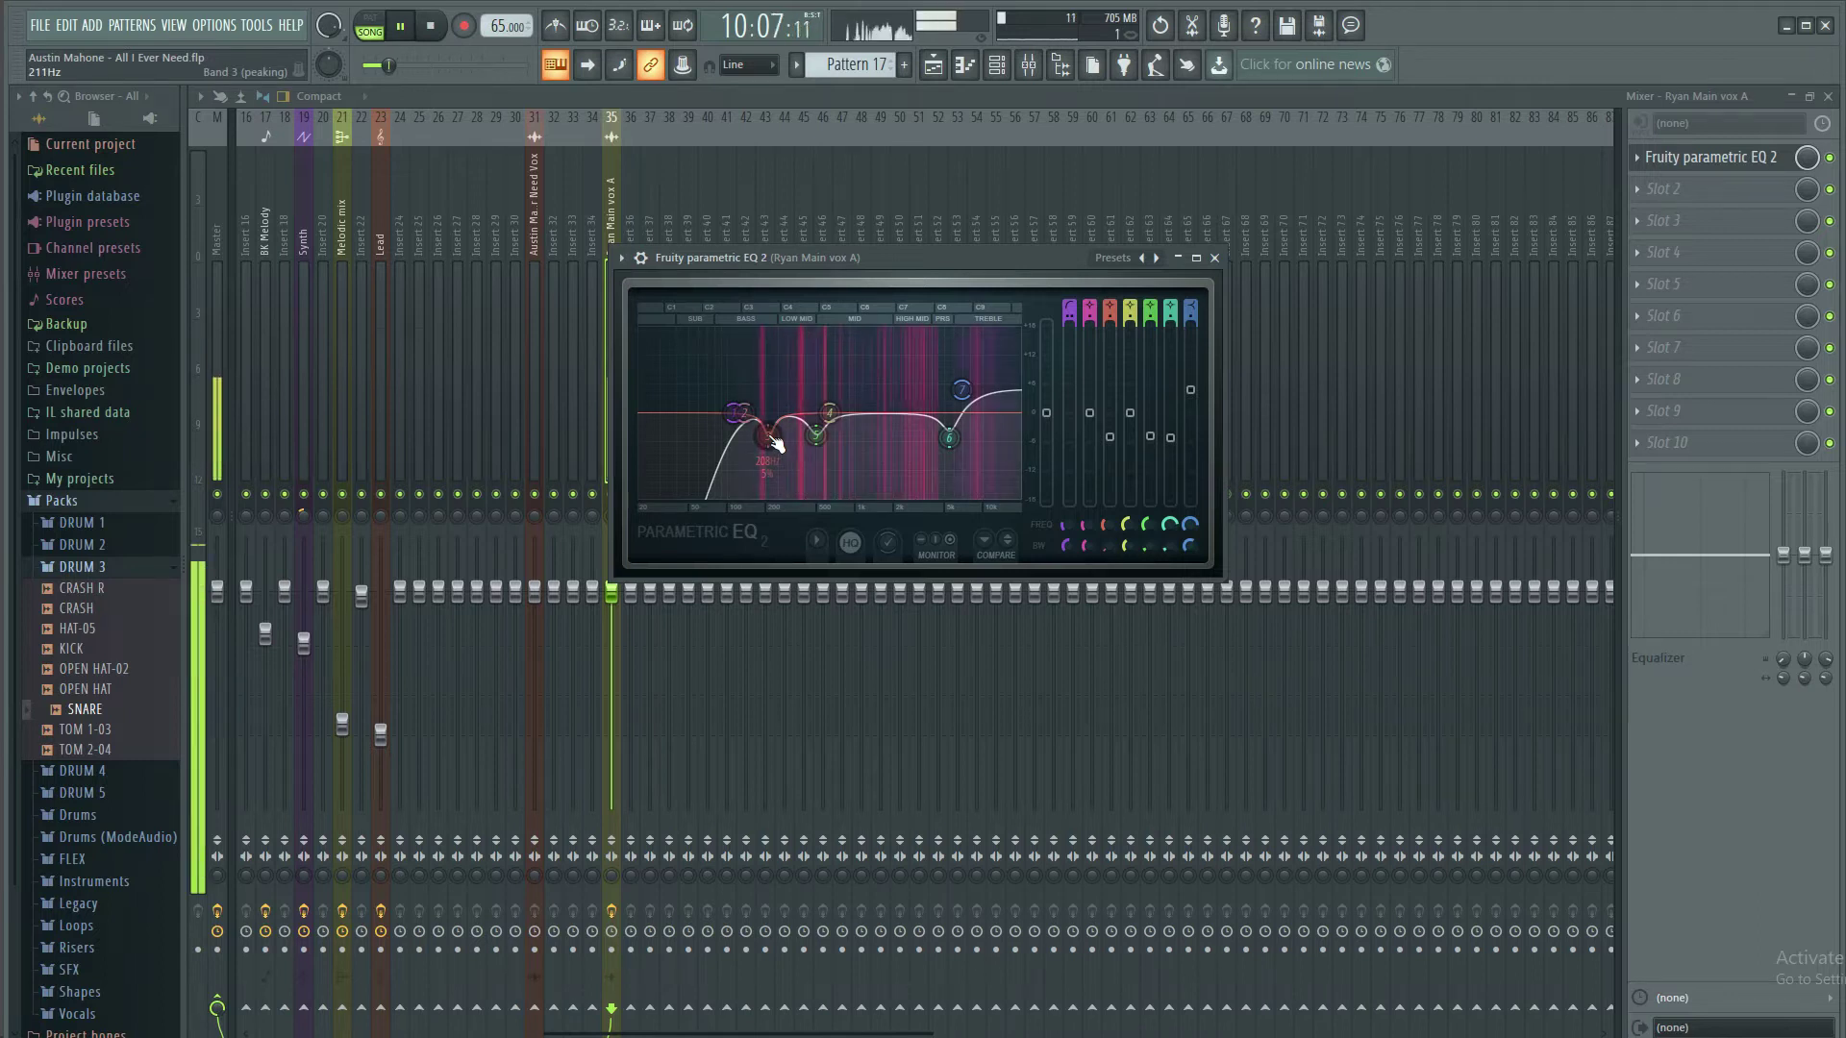
# Close the EQ and compare the vocal with the EQ bypassed and enabled during playback
pyautogui.click(1215, 257)
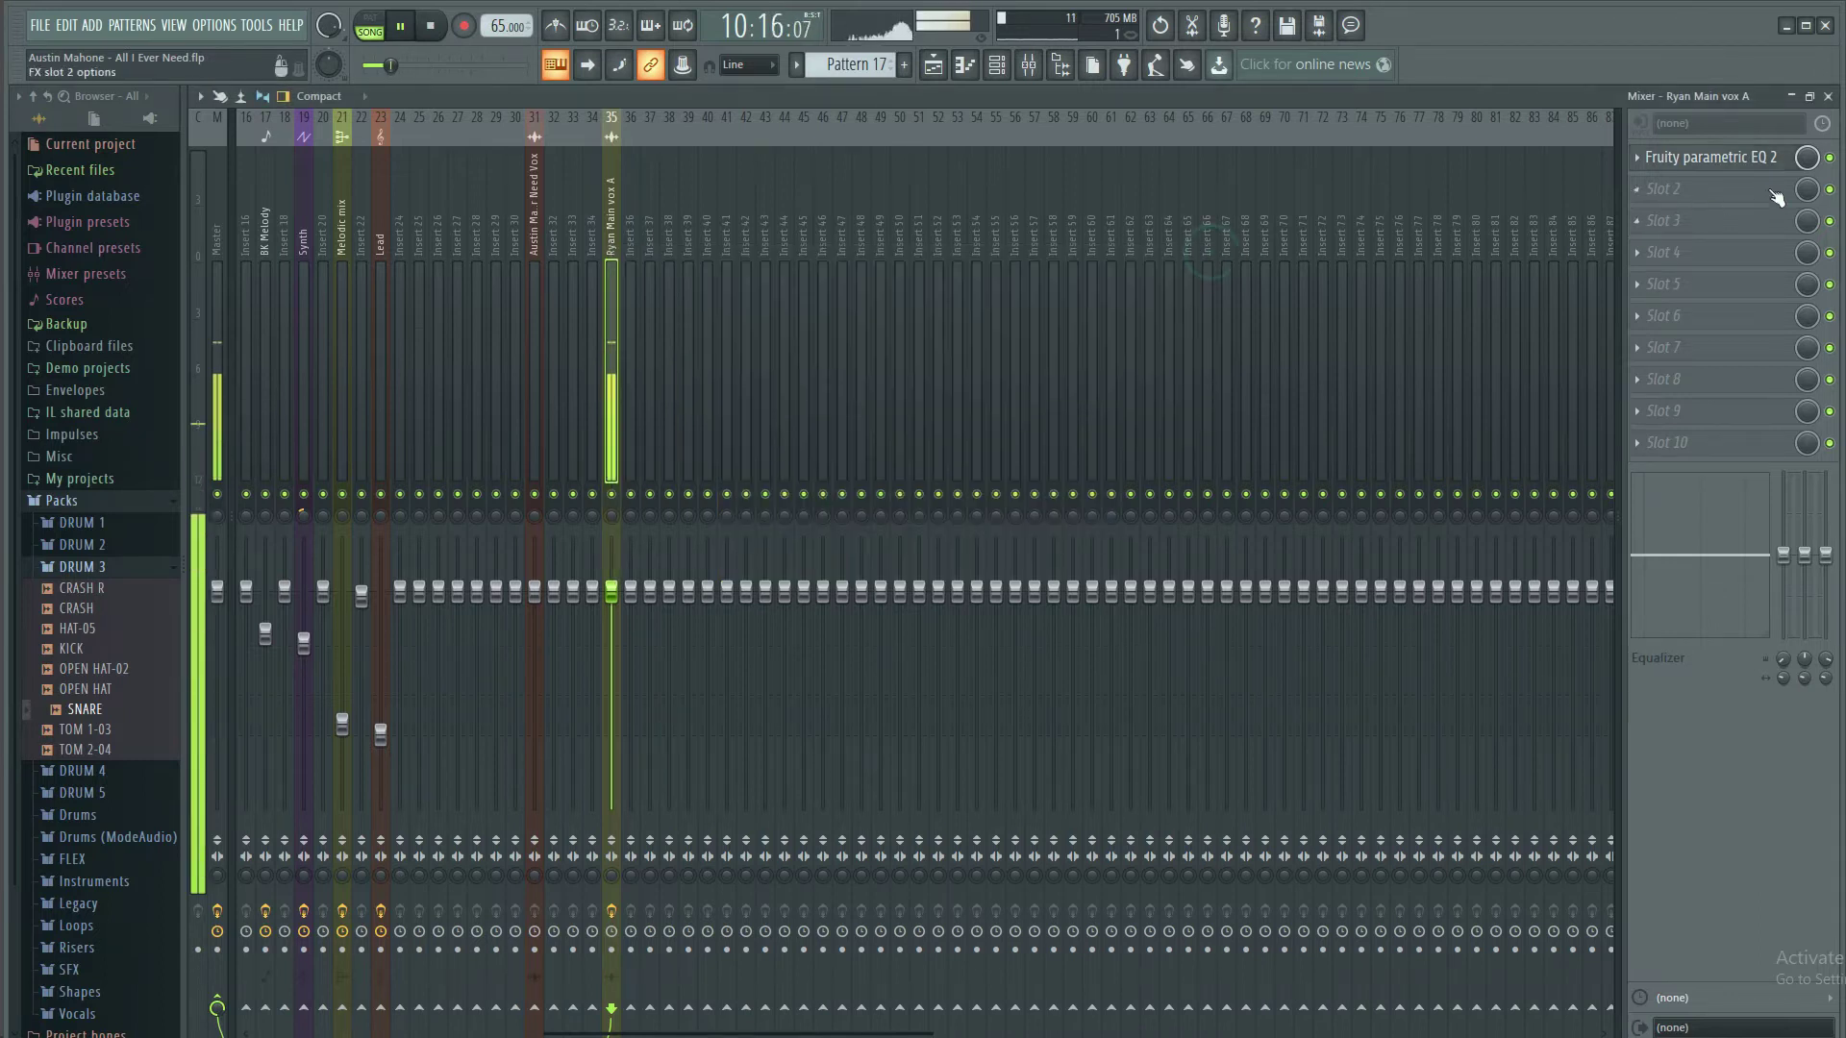
pyautogui.click(1831, 159)
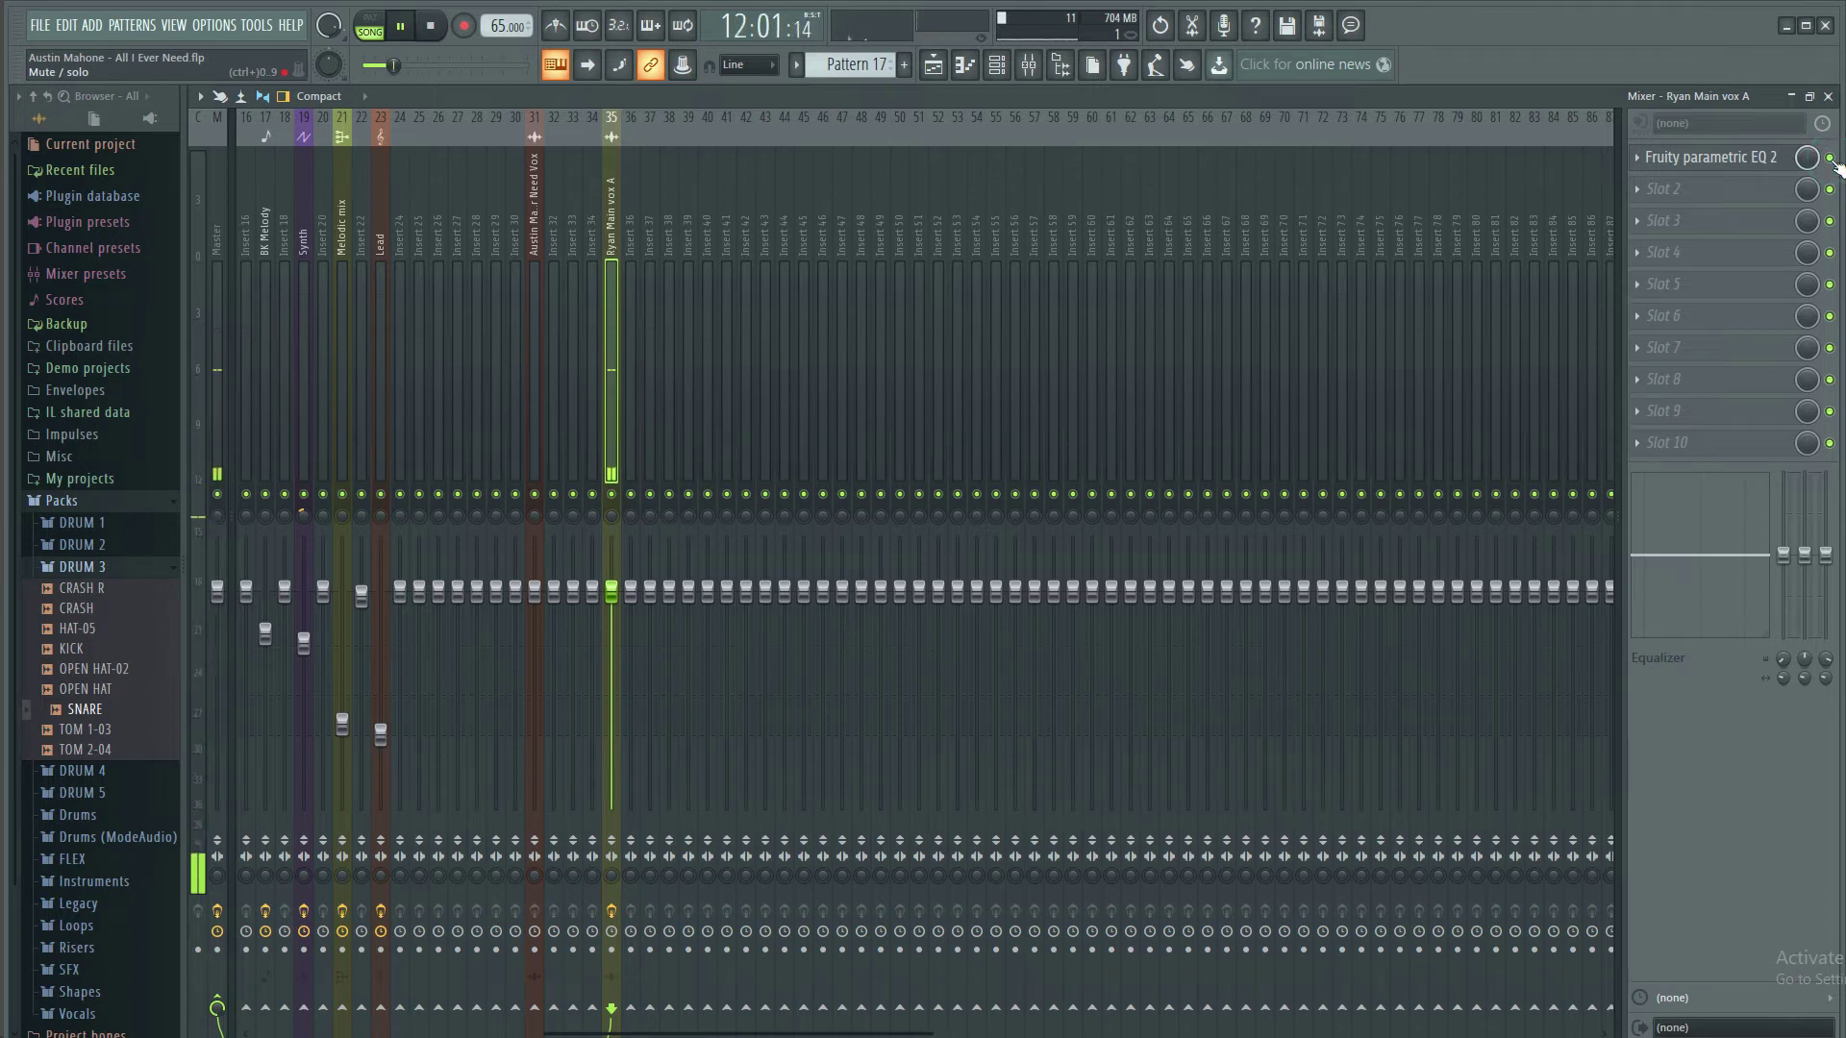
pyautogui.press('space')
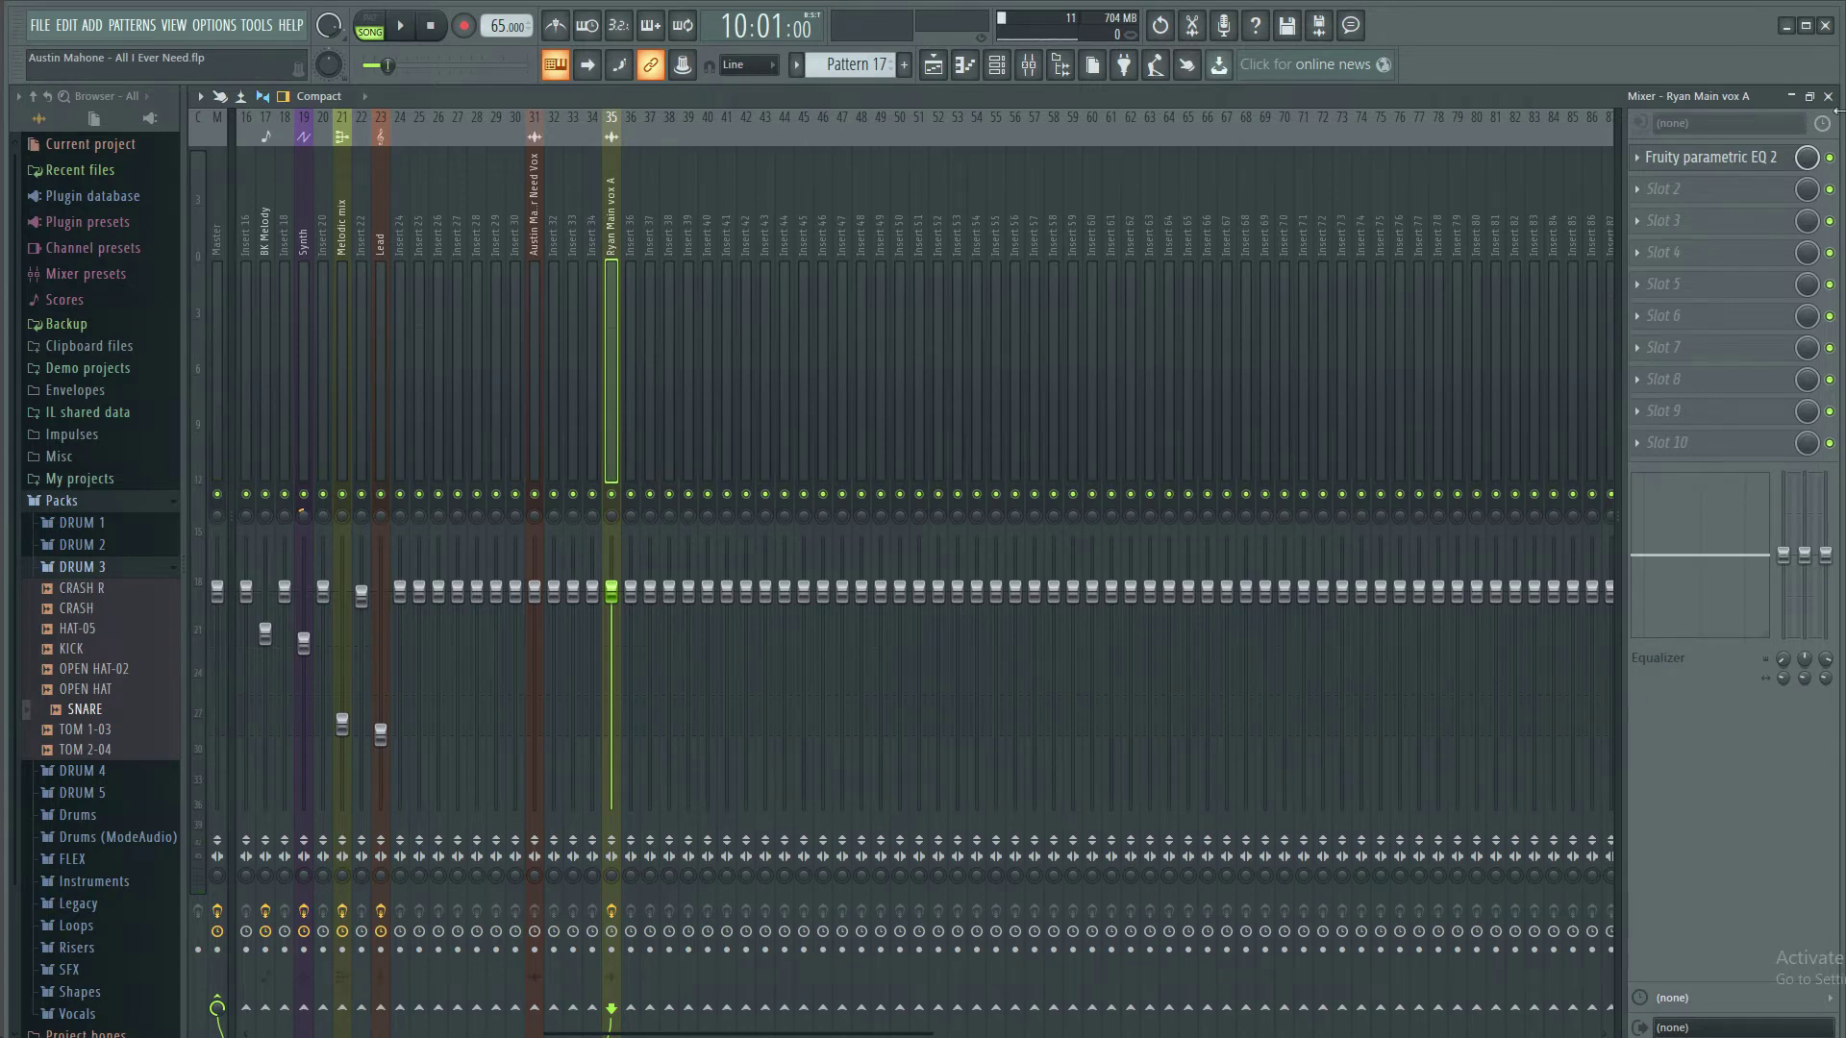
pyautogui.click(1721, 159)
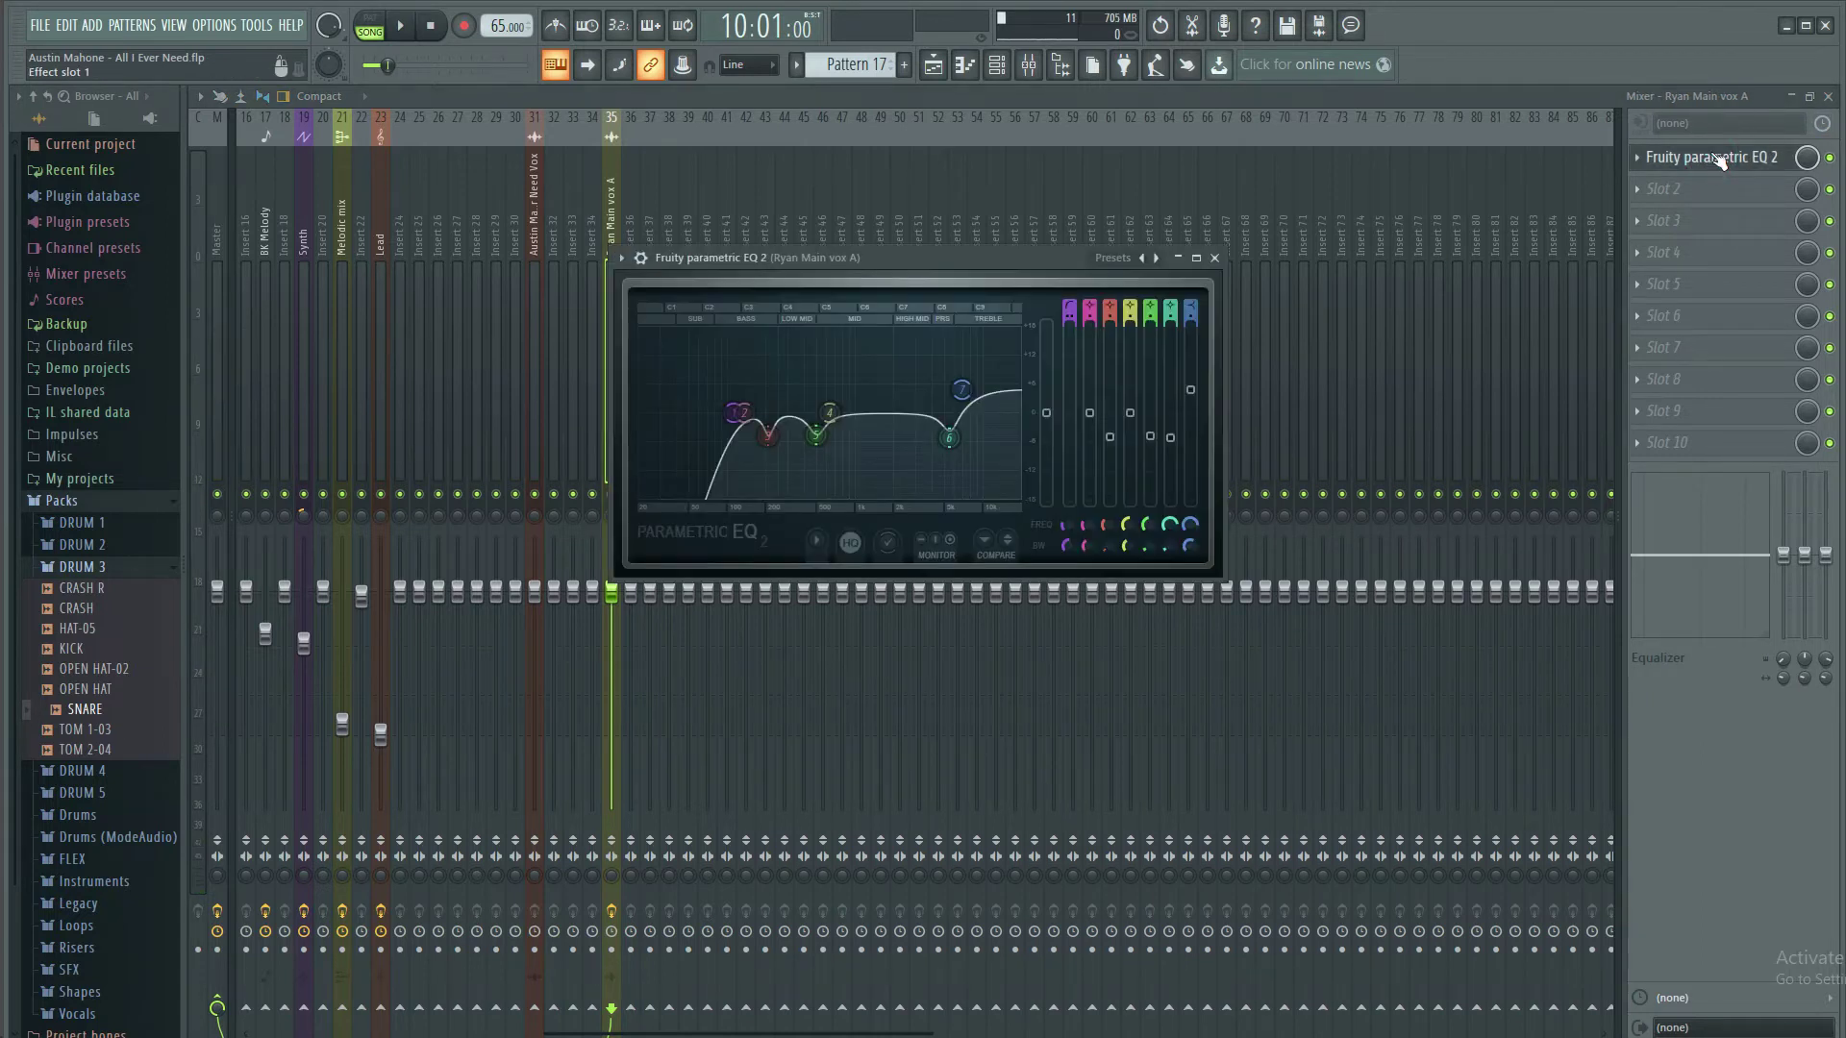
pyautogui.click(1719, 158)
pyautogui.click(1698, 187)
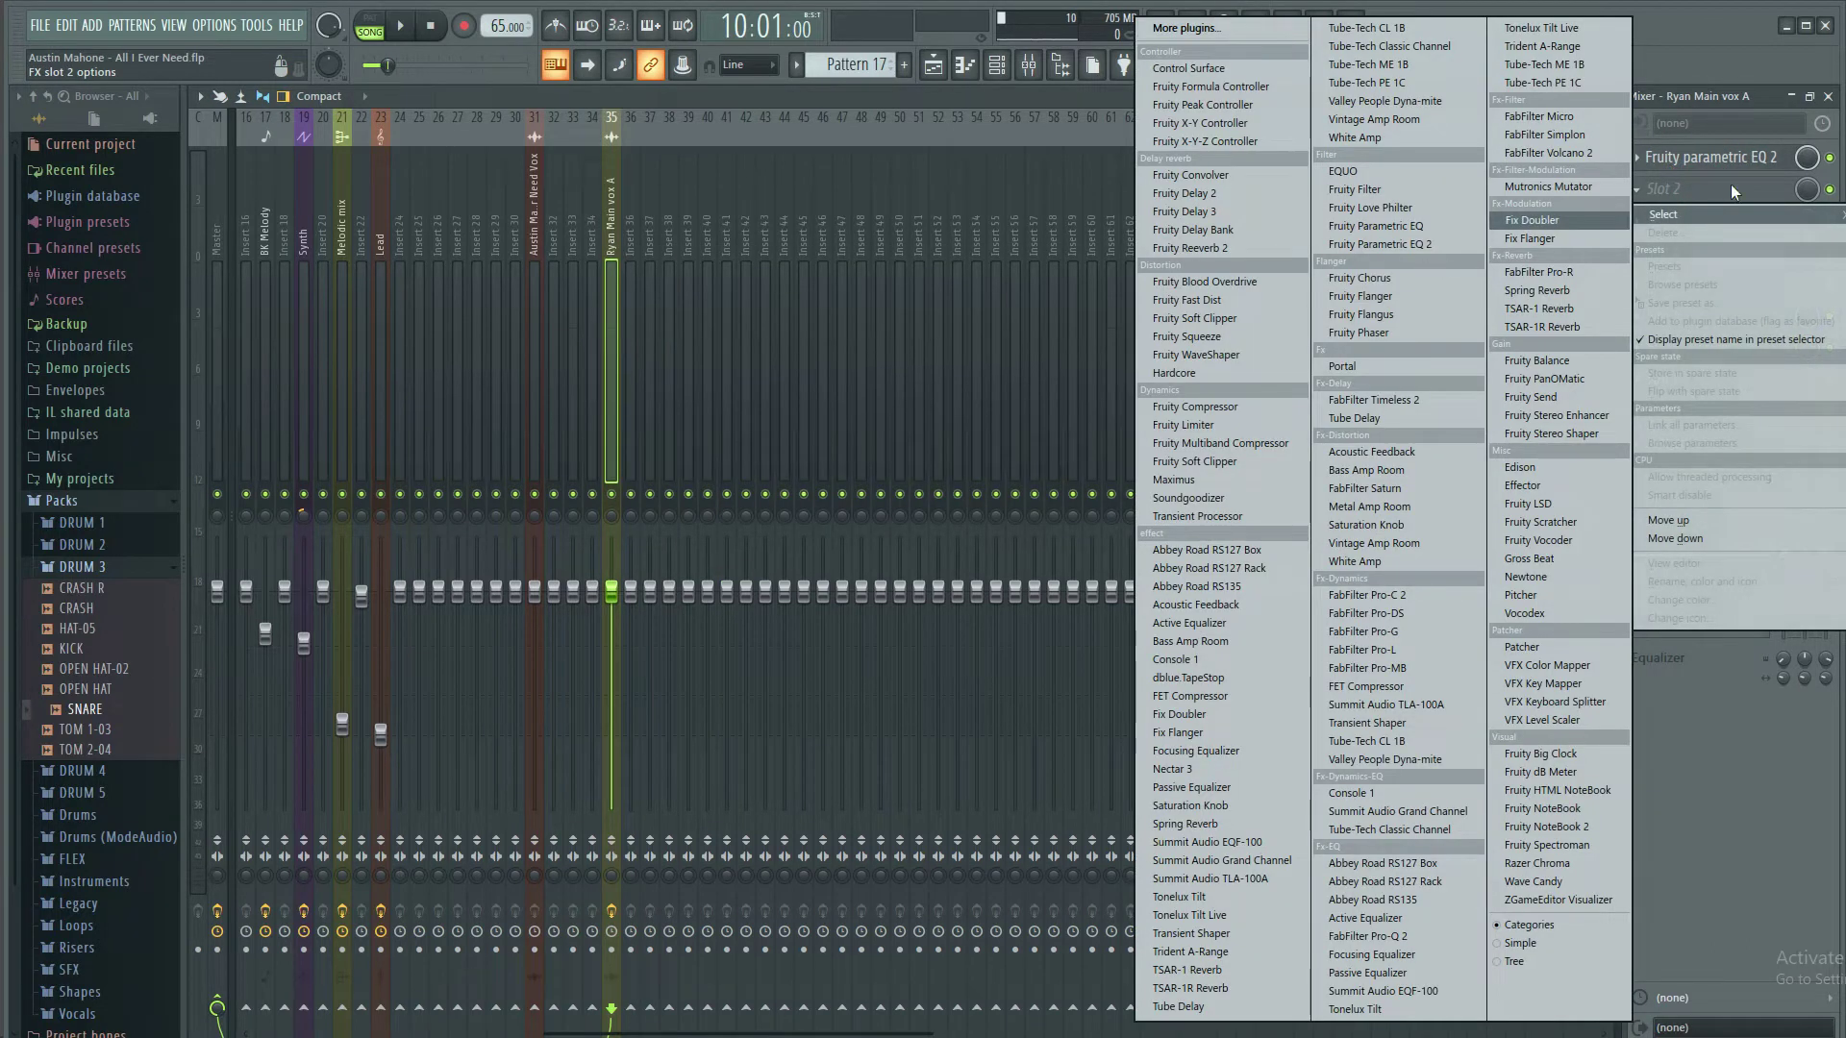
pyautogui.click(960, 95)
# Set the song position to 10:15 in the playlist and play the main vocal around it
pyautogui.click(932, 64)
pyautogui.press('space')
pyautogui.scroll(6, 701, 149)
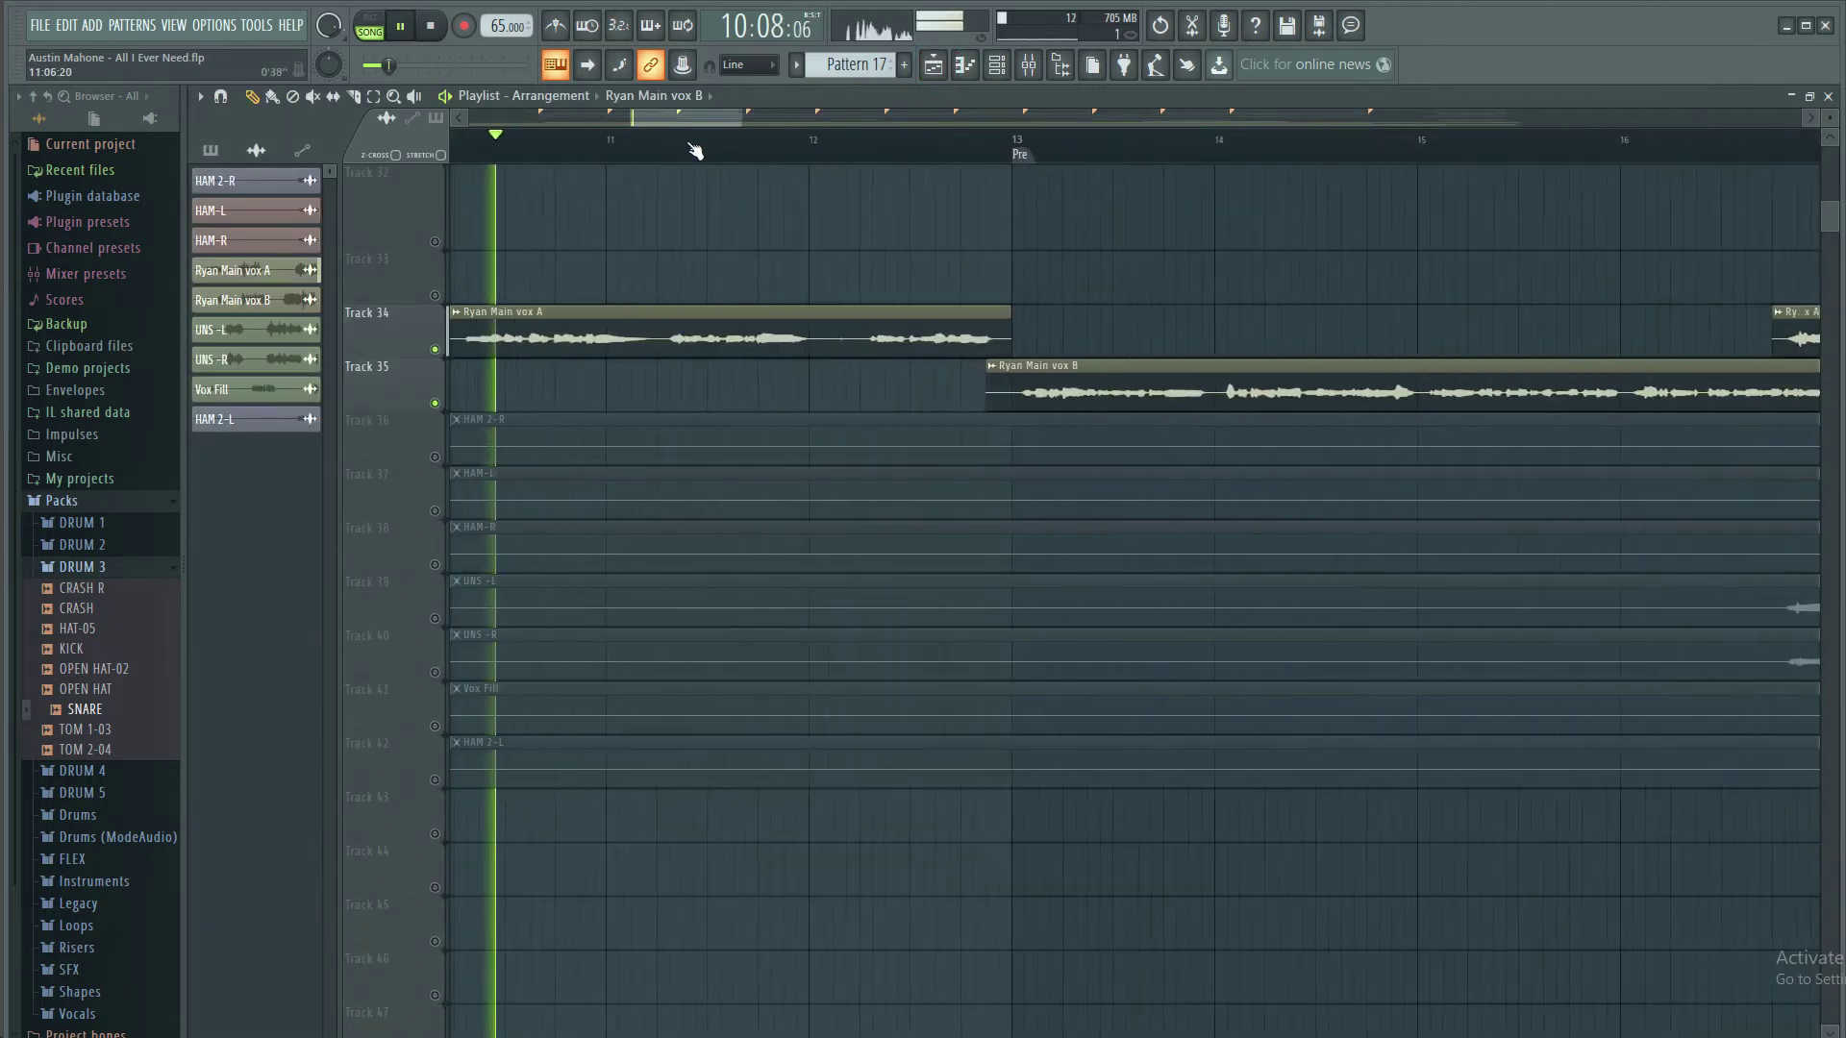
pyautogui.scroll(3, 694, 151)
pyautogui.press('space')
pyautogui.click(503, 143)
pyautogui.press('space')
pyautogui.press('space')
pyautogui.press('space')
pyautogui.press('space')
# Load FabFilter Pro-DS into effect slot 2 and set its detection band to 4.714–16.36 kHz while playing the vocal
pyautogui.click(1029, 64)
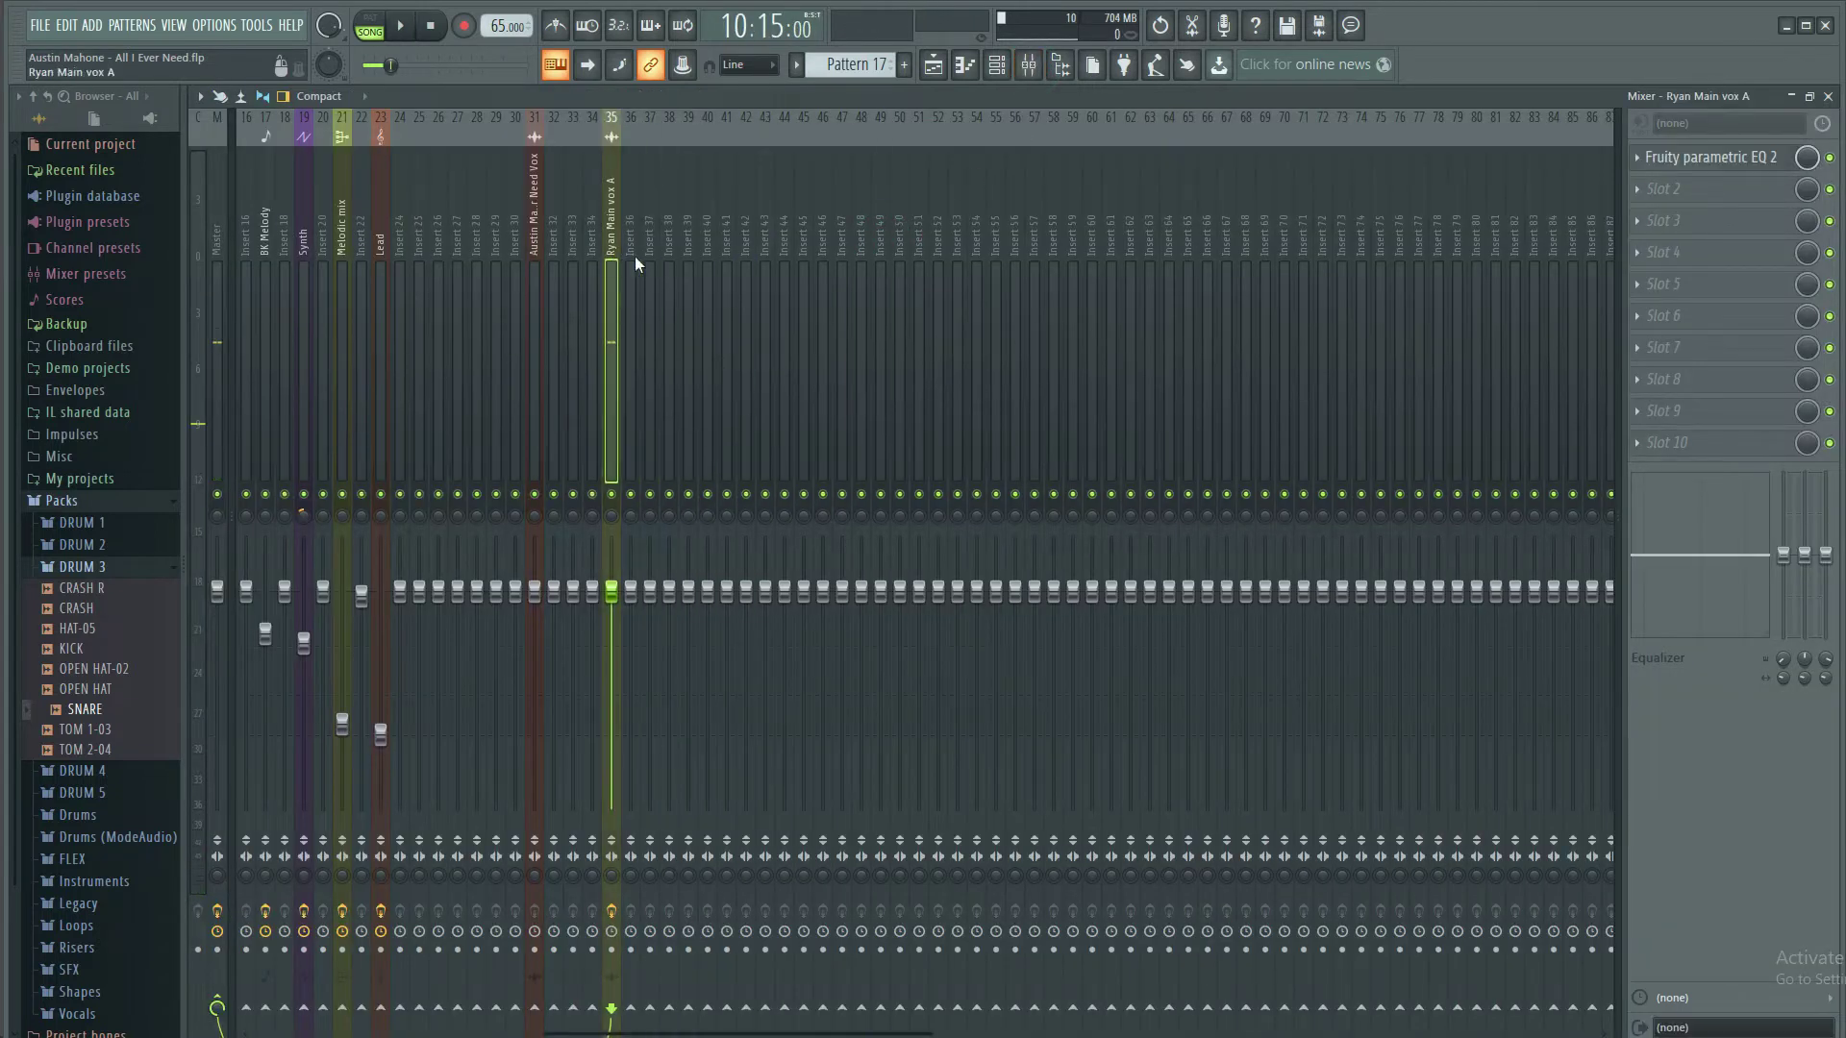
pyautogui.click(1697, 189)
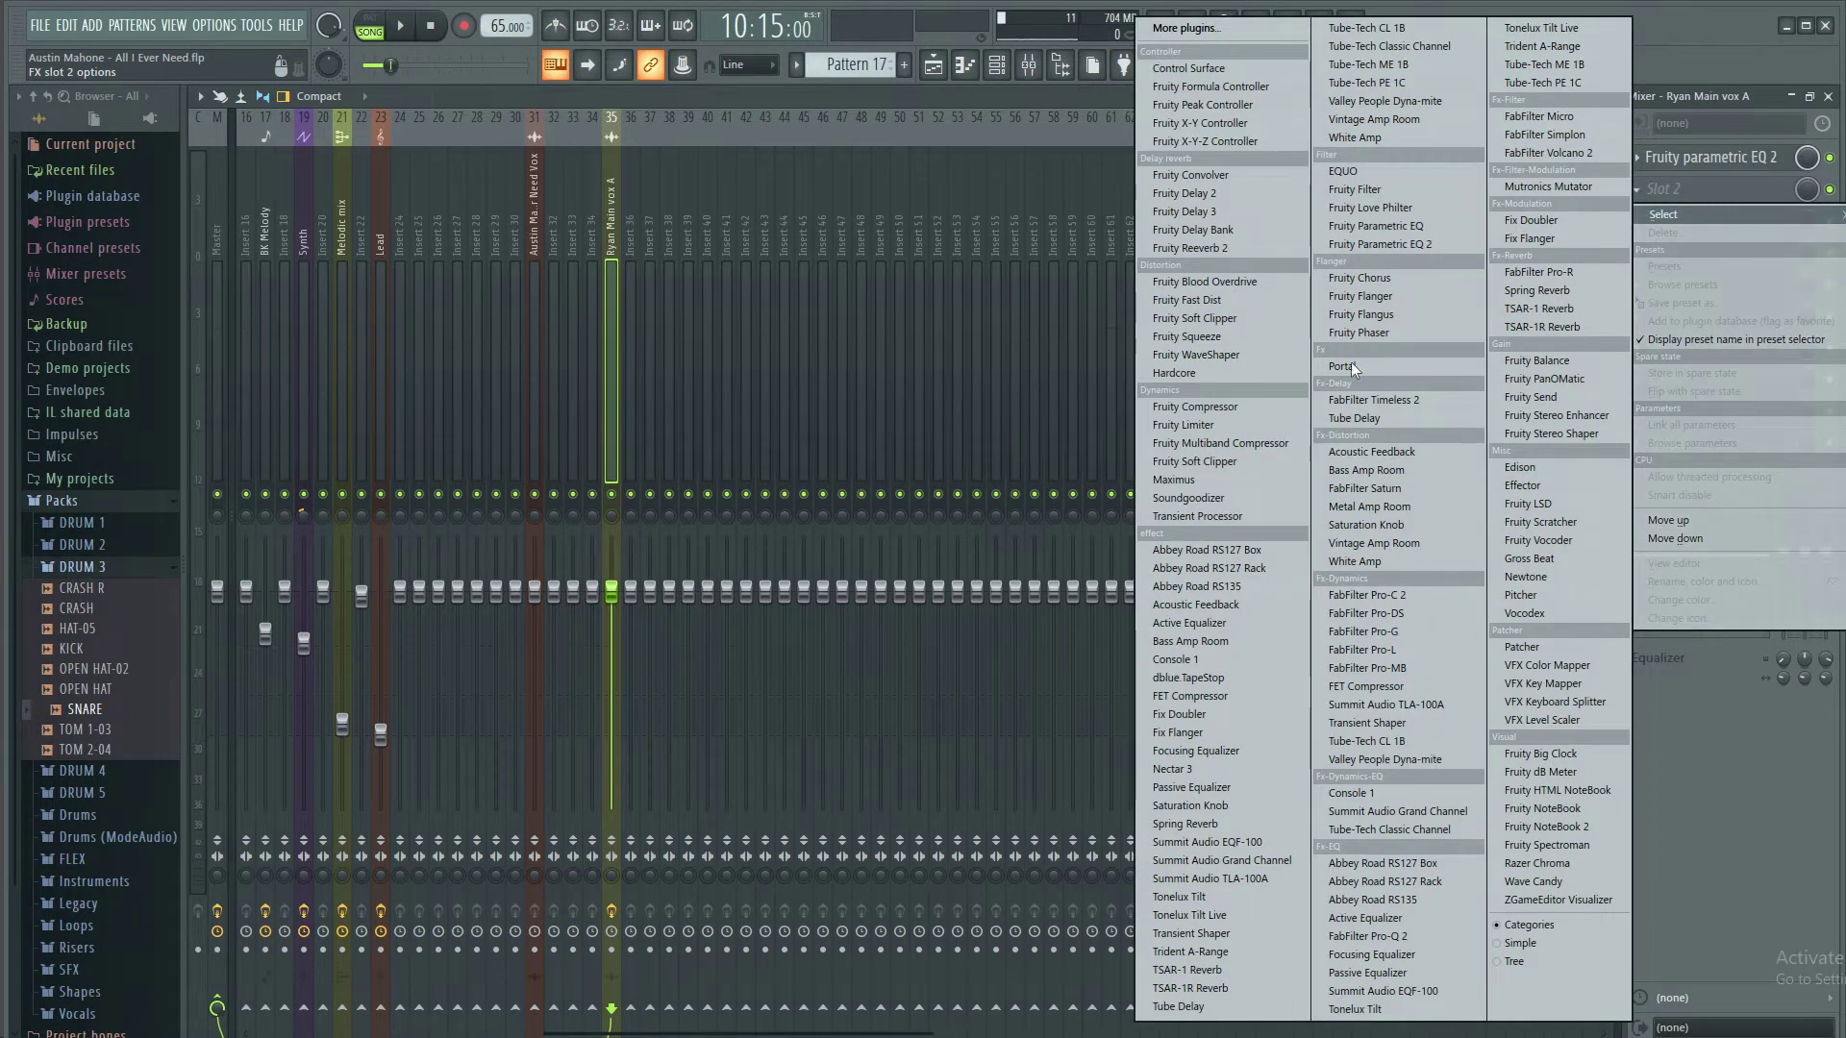
pyautogui.click(1399, 614)
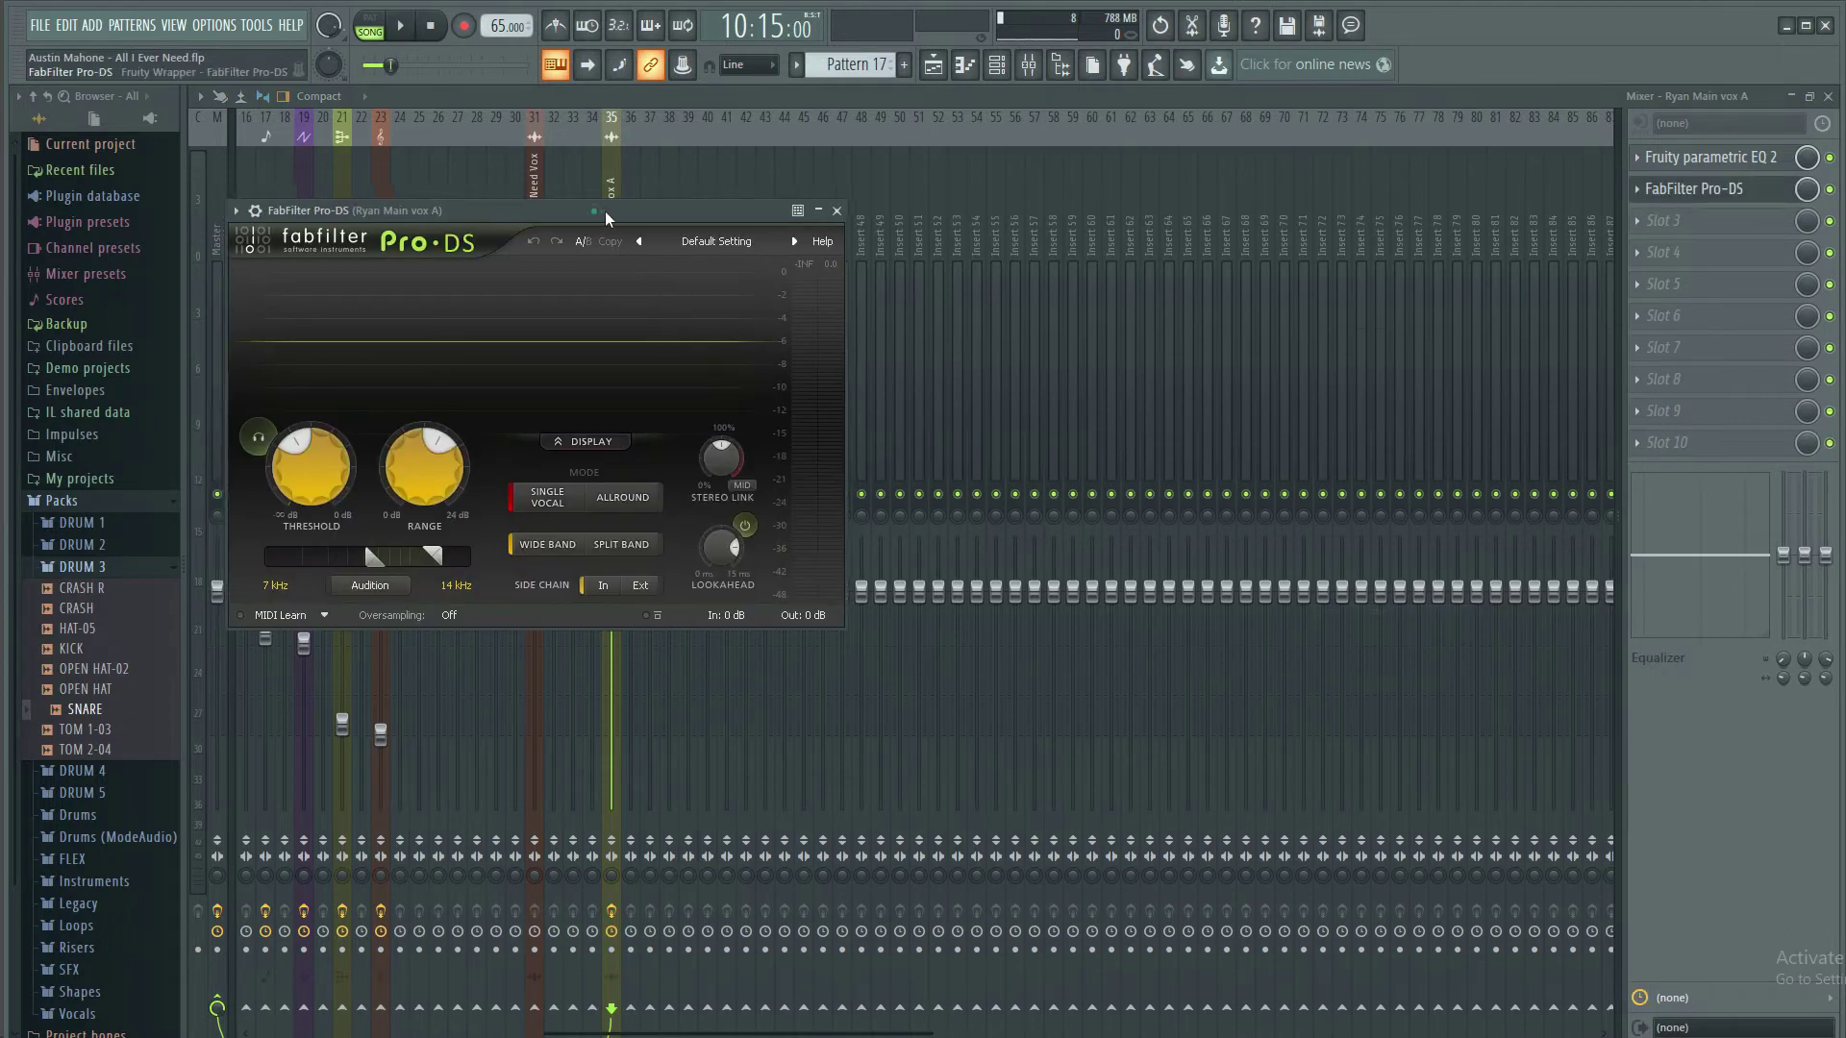
pyautogui.press('space')
pyautogui.moveTo(712, 517); pyautogui.dragTo(780, 517)
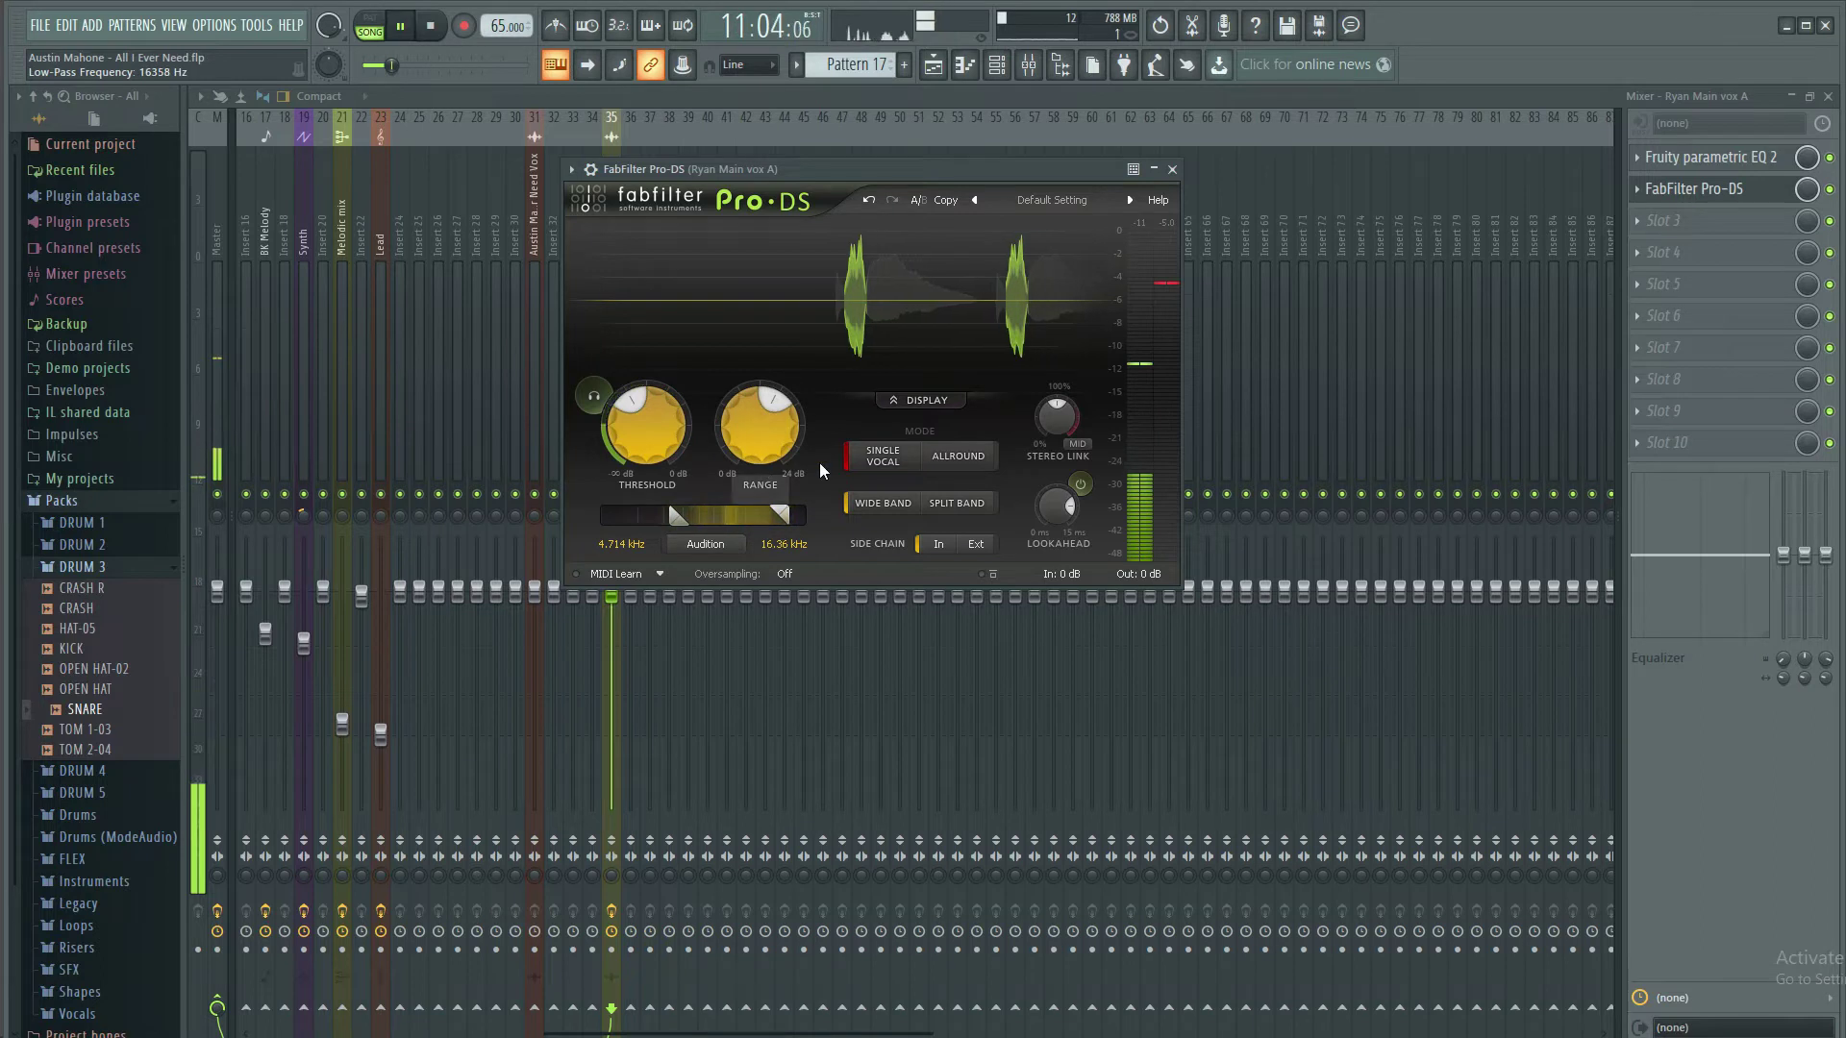
pyautogui.press('space')
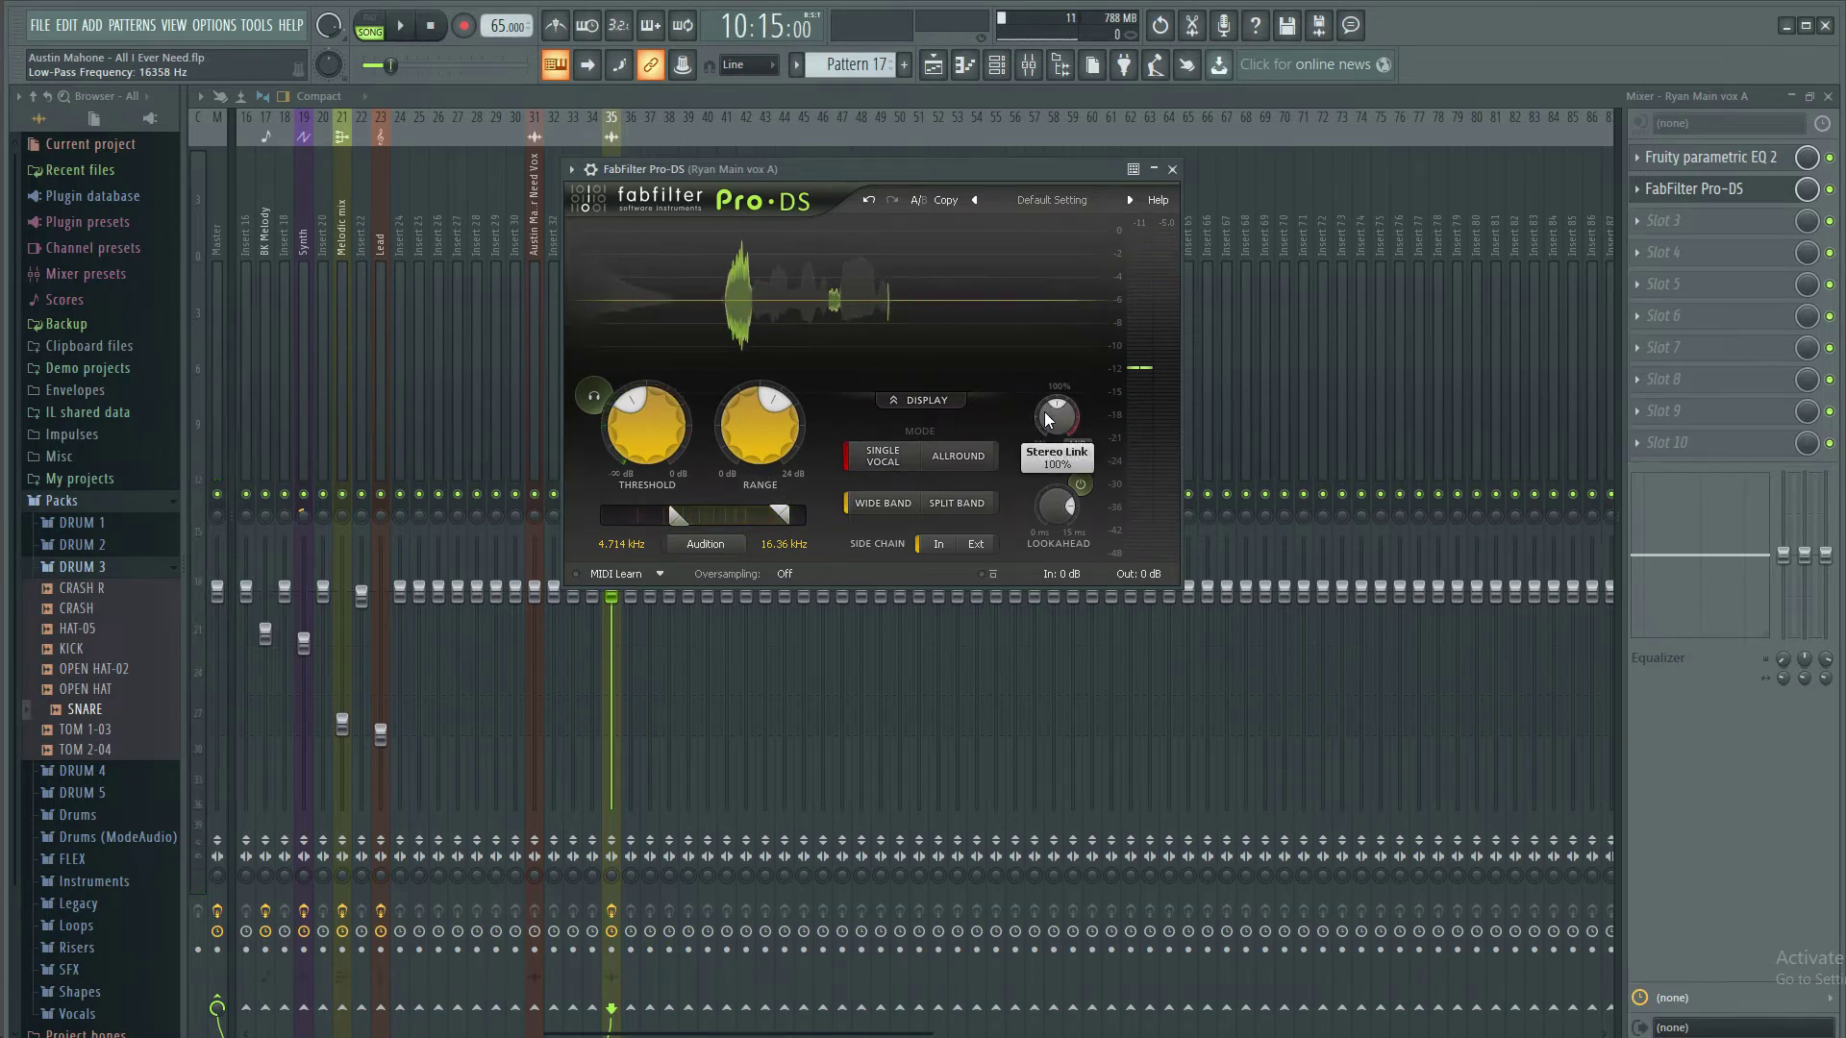
# Narrow the Pro-DS detection band to 5.443–14.34 kHz and play the vocal to check it
pyautogui.moveTo(1048, 416)
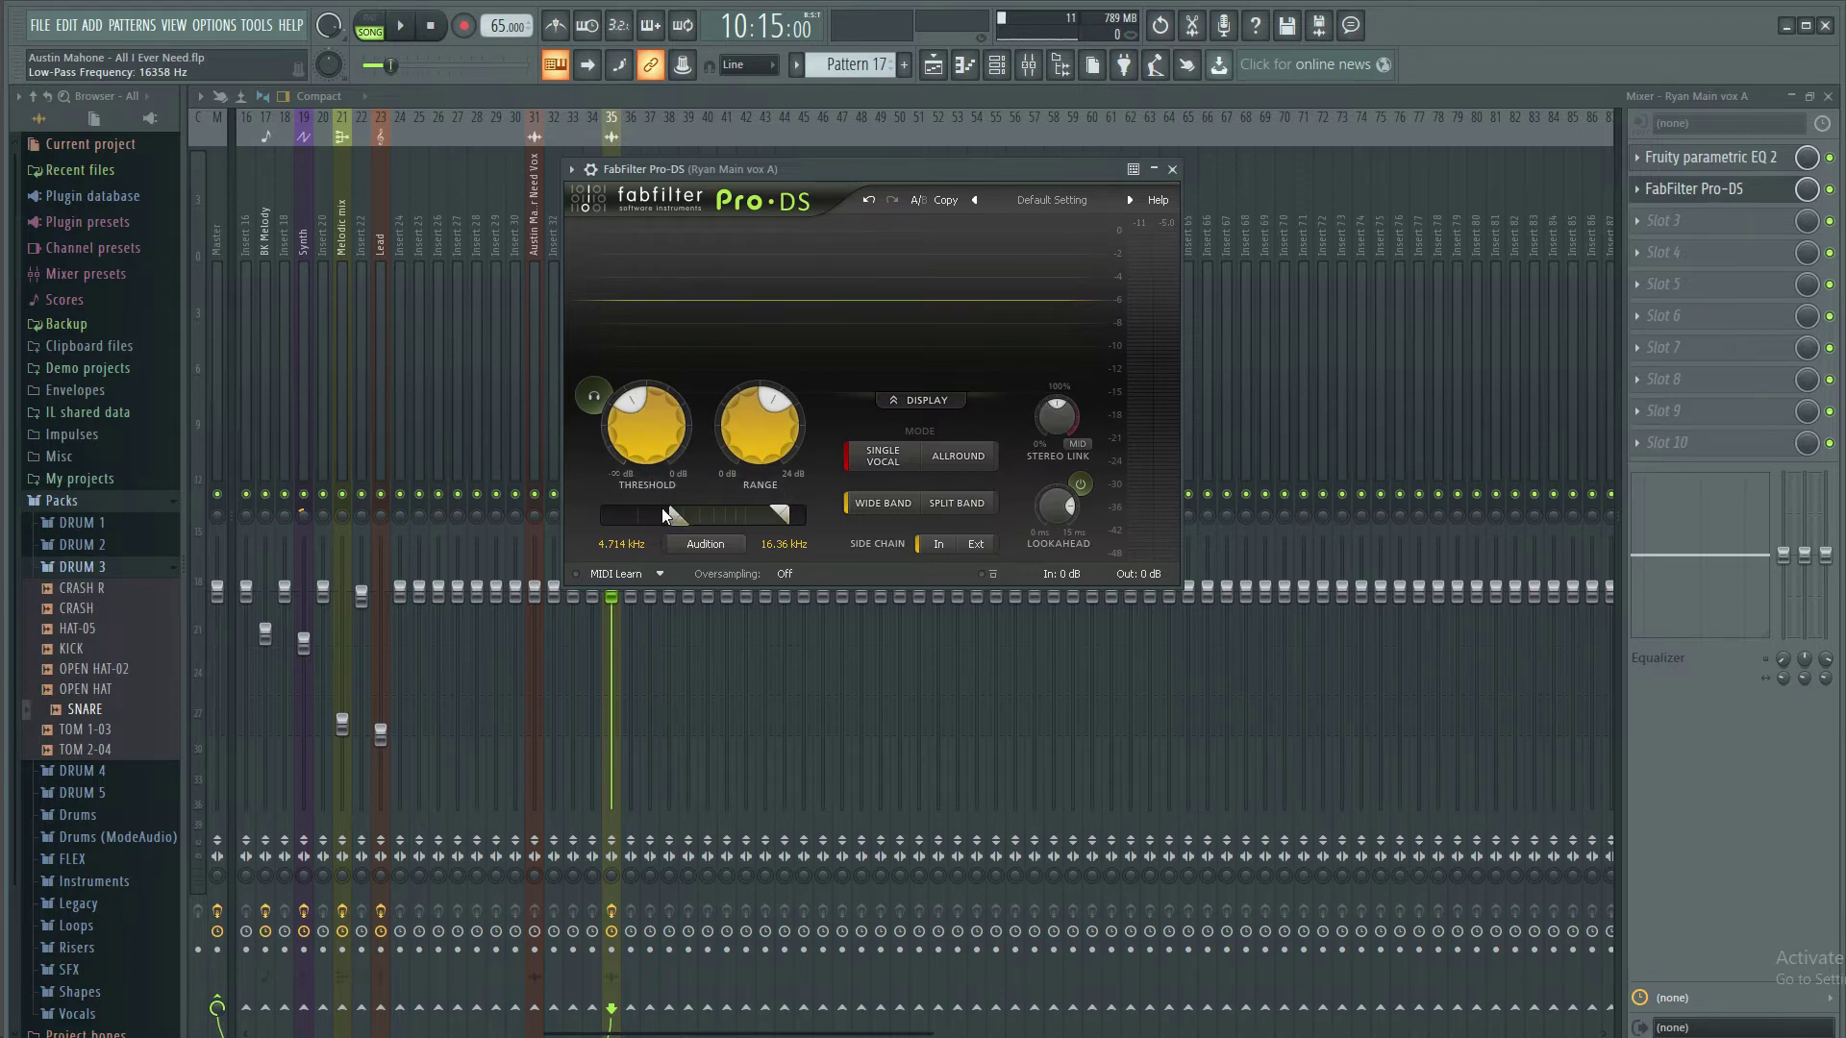
pyautogui.moveTo(775, 513); pyautogui.dragTo(753, 512)
pyautogui.press('space')
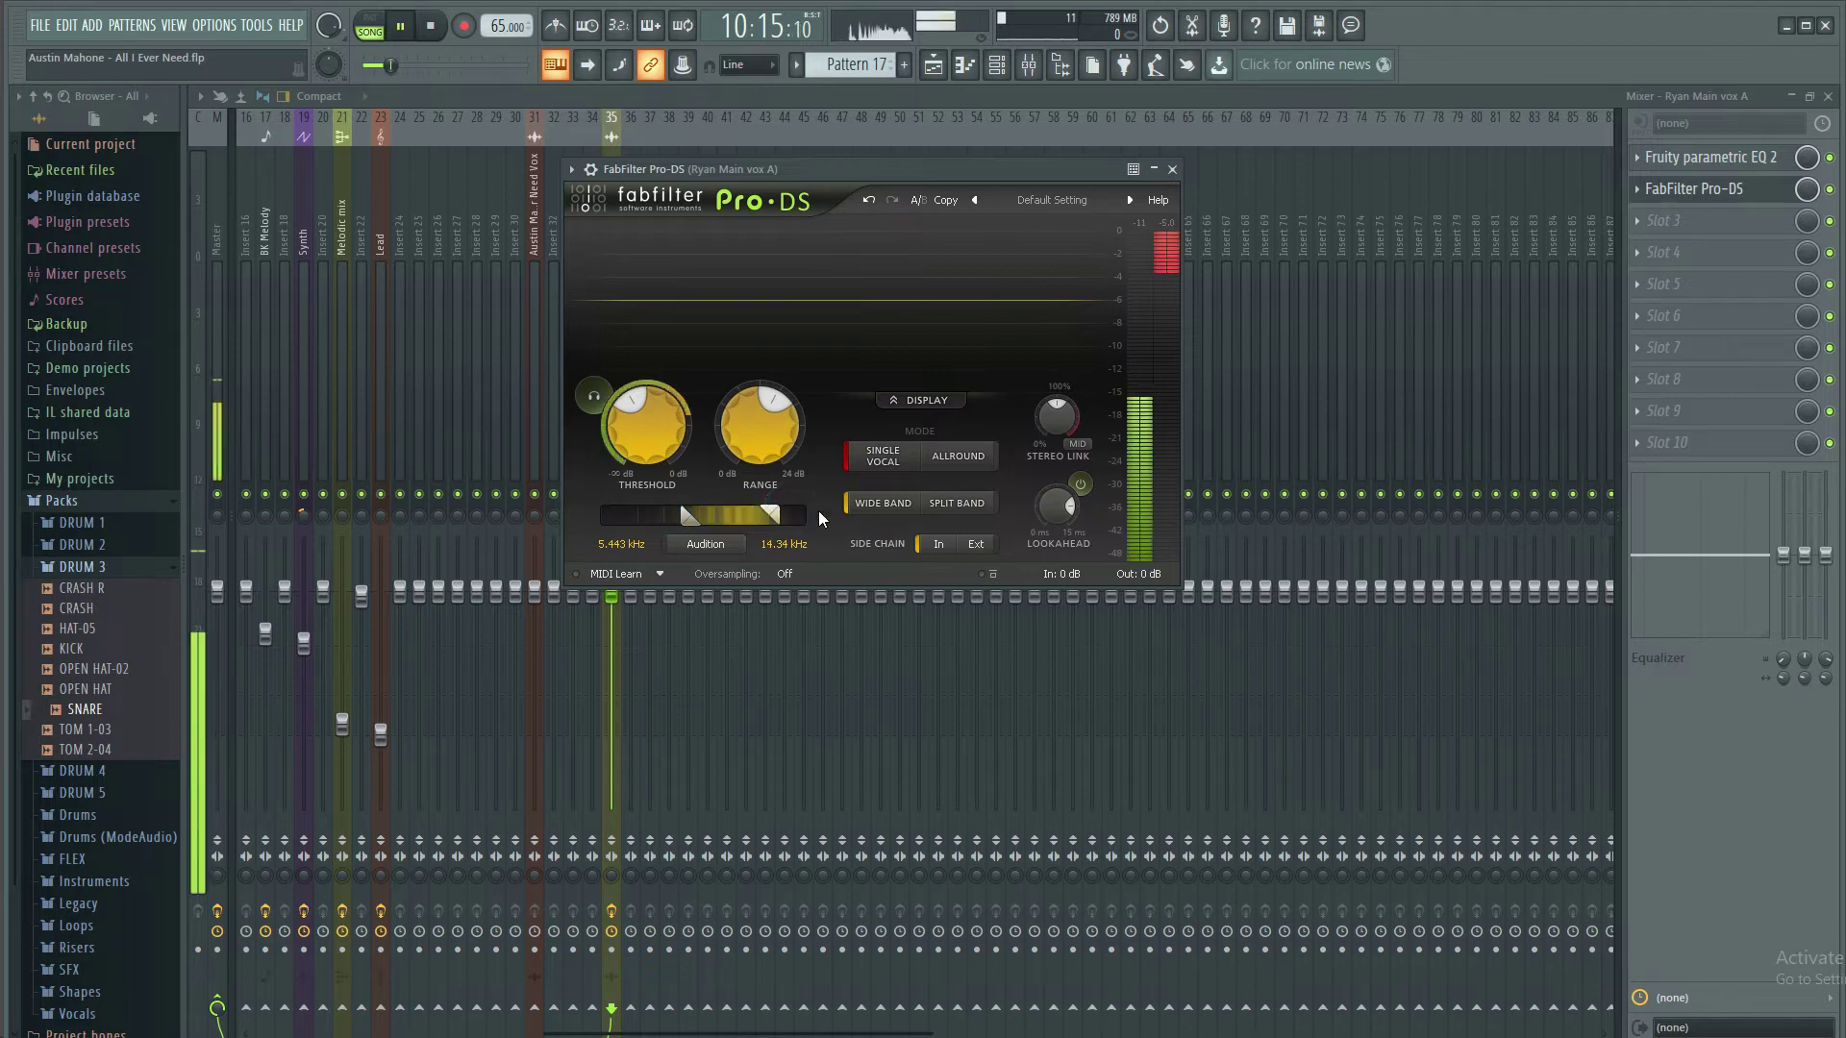
pyautogui.press('space')
# Compare the vocal from 10:15 with Pro-DS bypassed and enabled during playback
pyautogui.press('space')
pyautogui.click(1829, 190)
pyautogui.press('space')
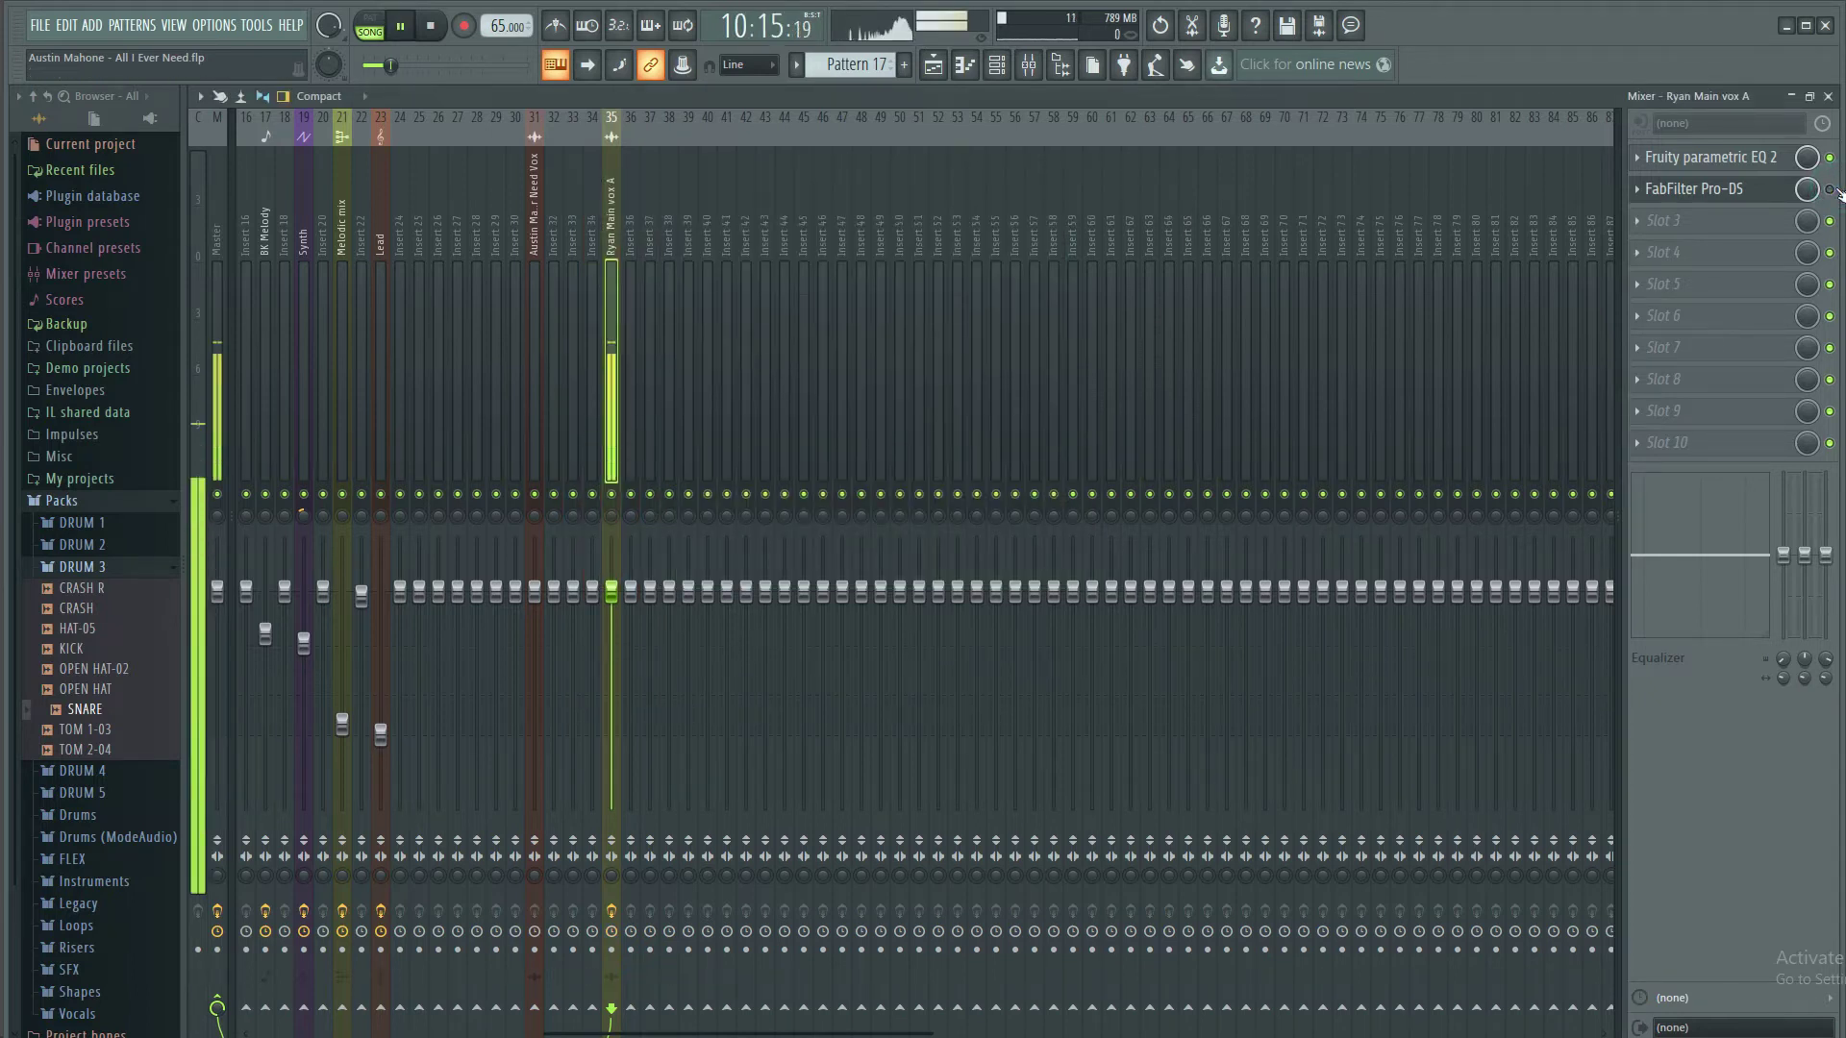
pyautogui.click(1830, 188)
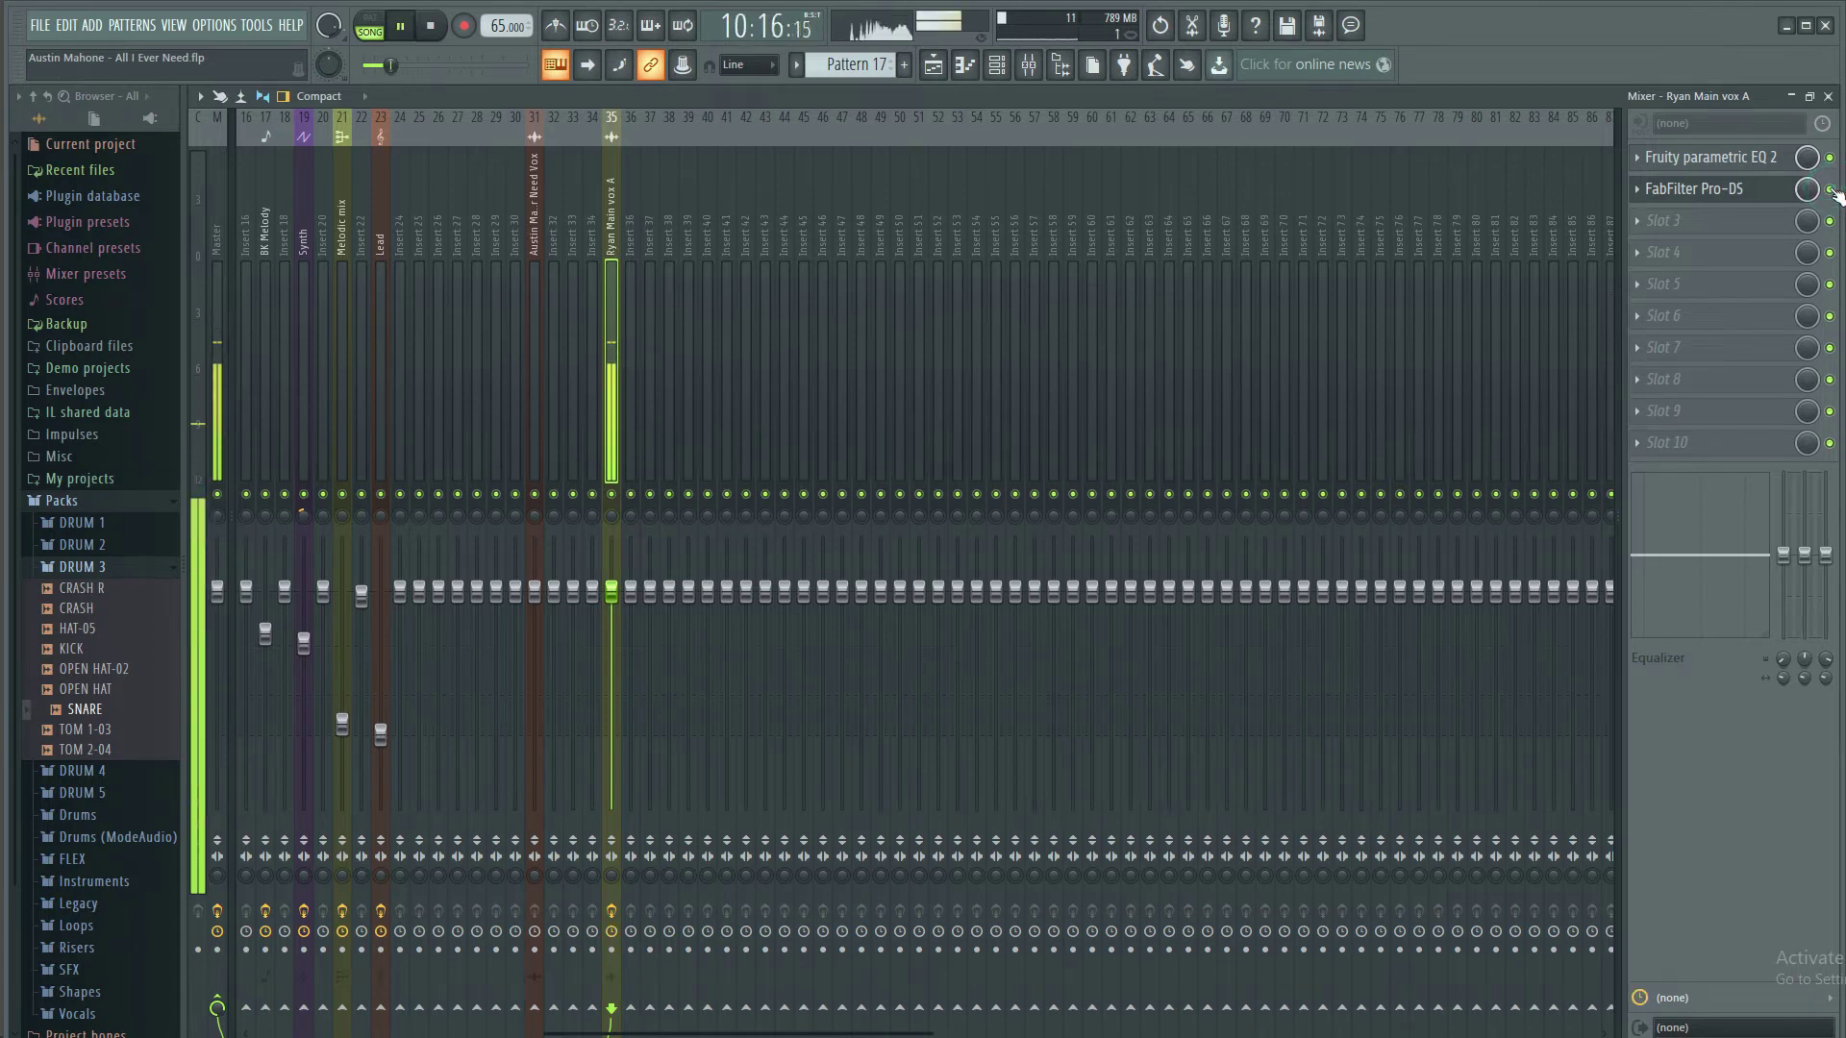
# Reopen Pro-DS beside the playlist, watch its display during playback and set the song position to 11:06
pyautogui.click(1736, 189)
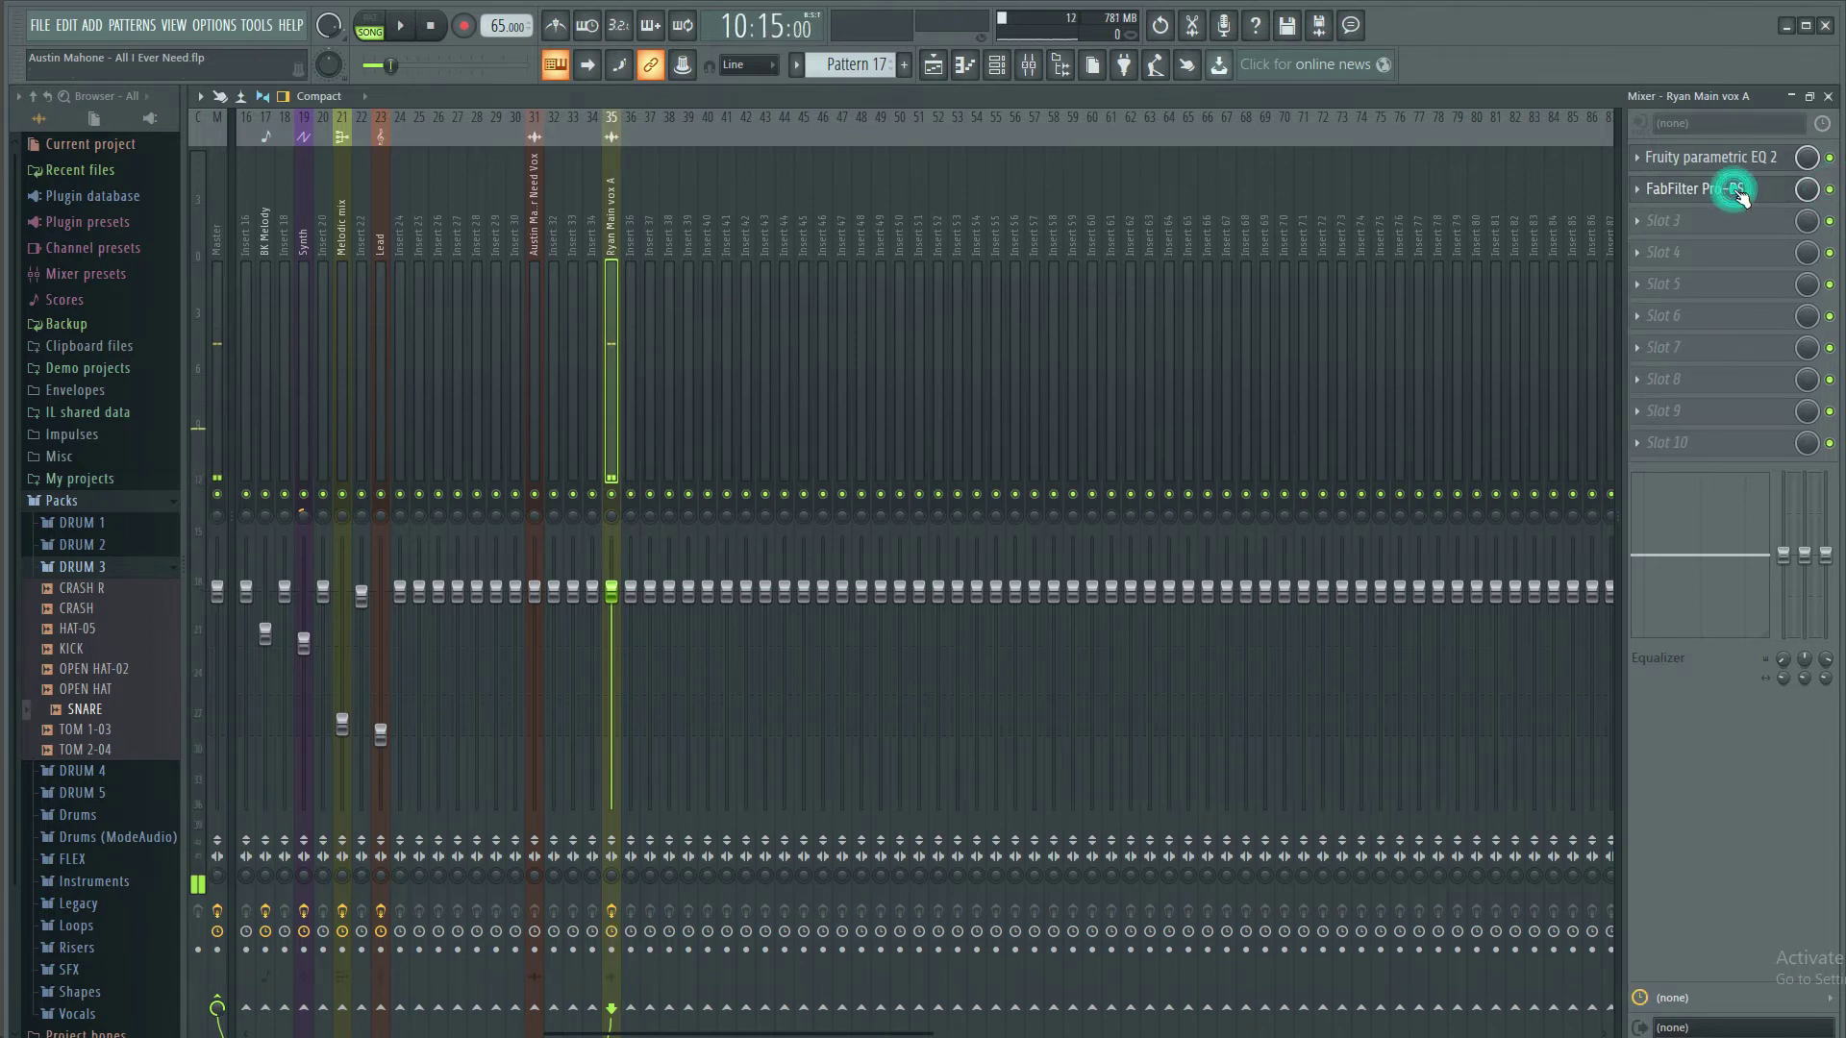
pyautogui.press('space')
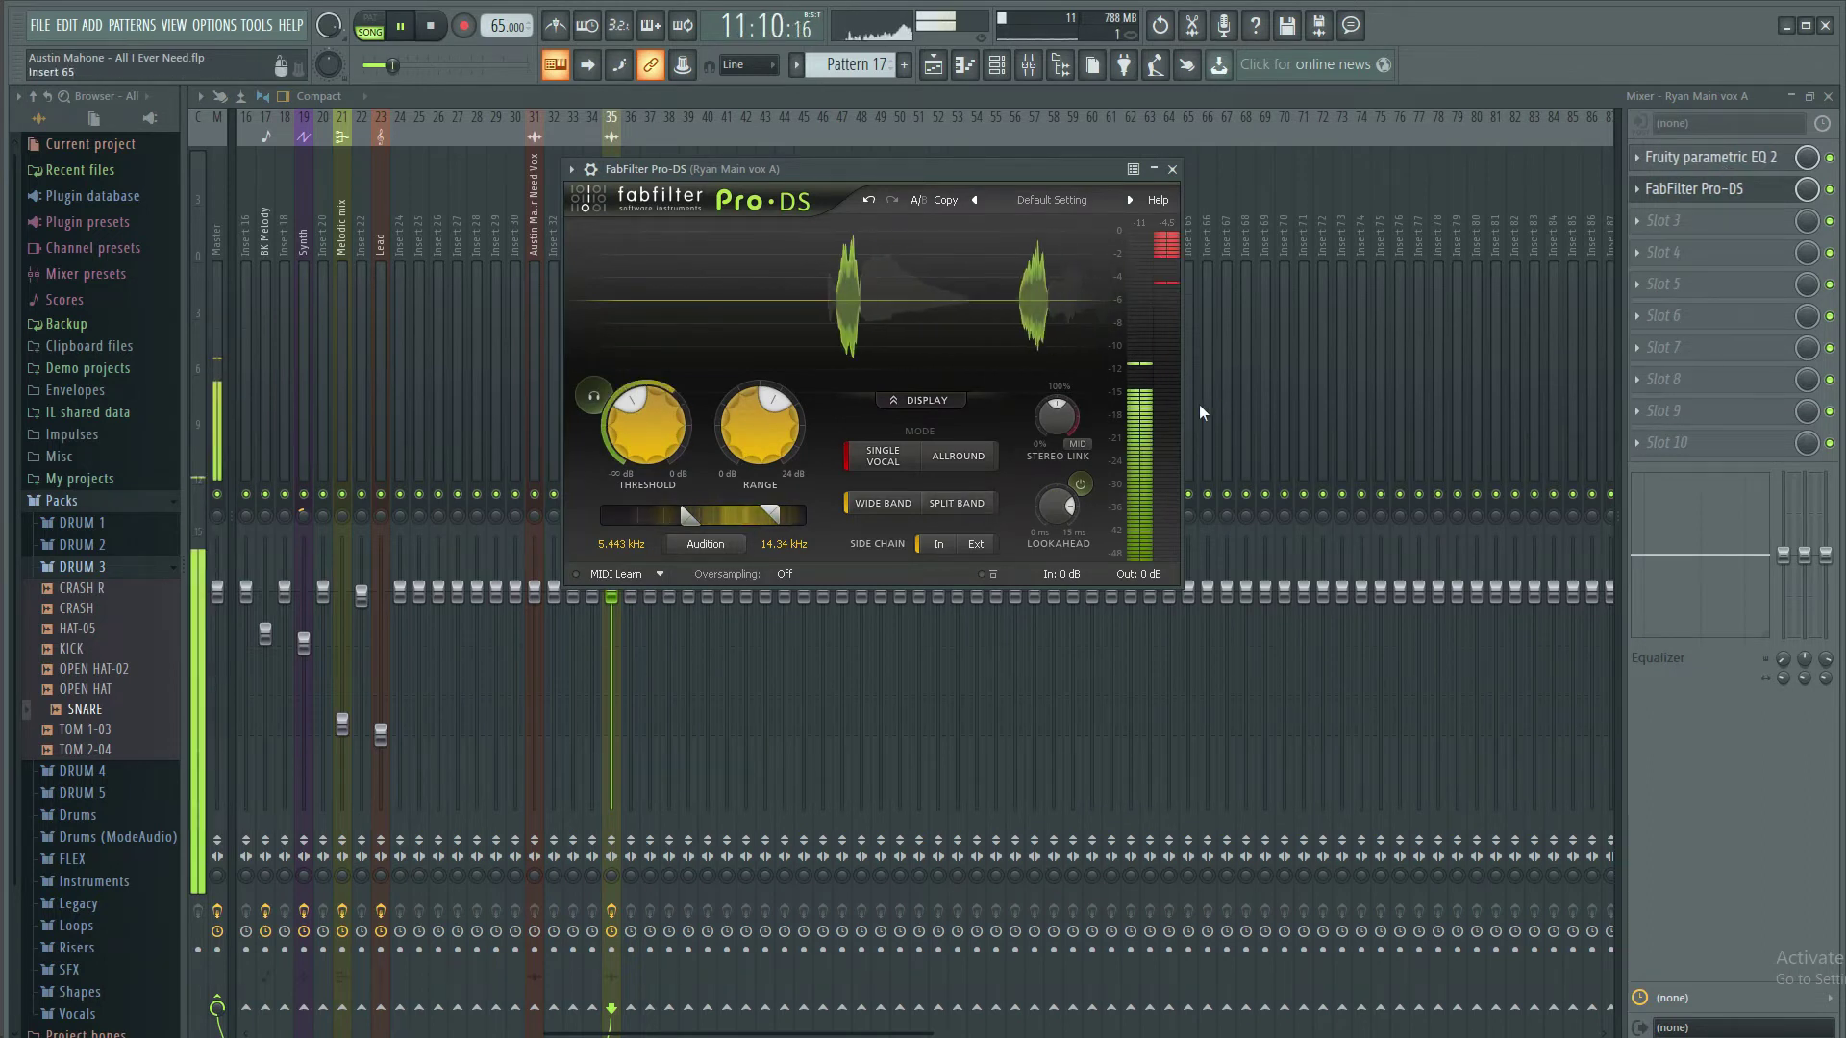
pyautogui.click(1828, 96)
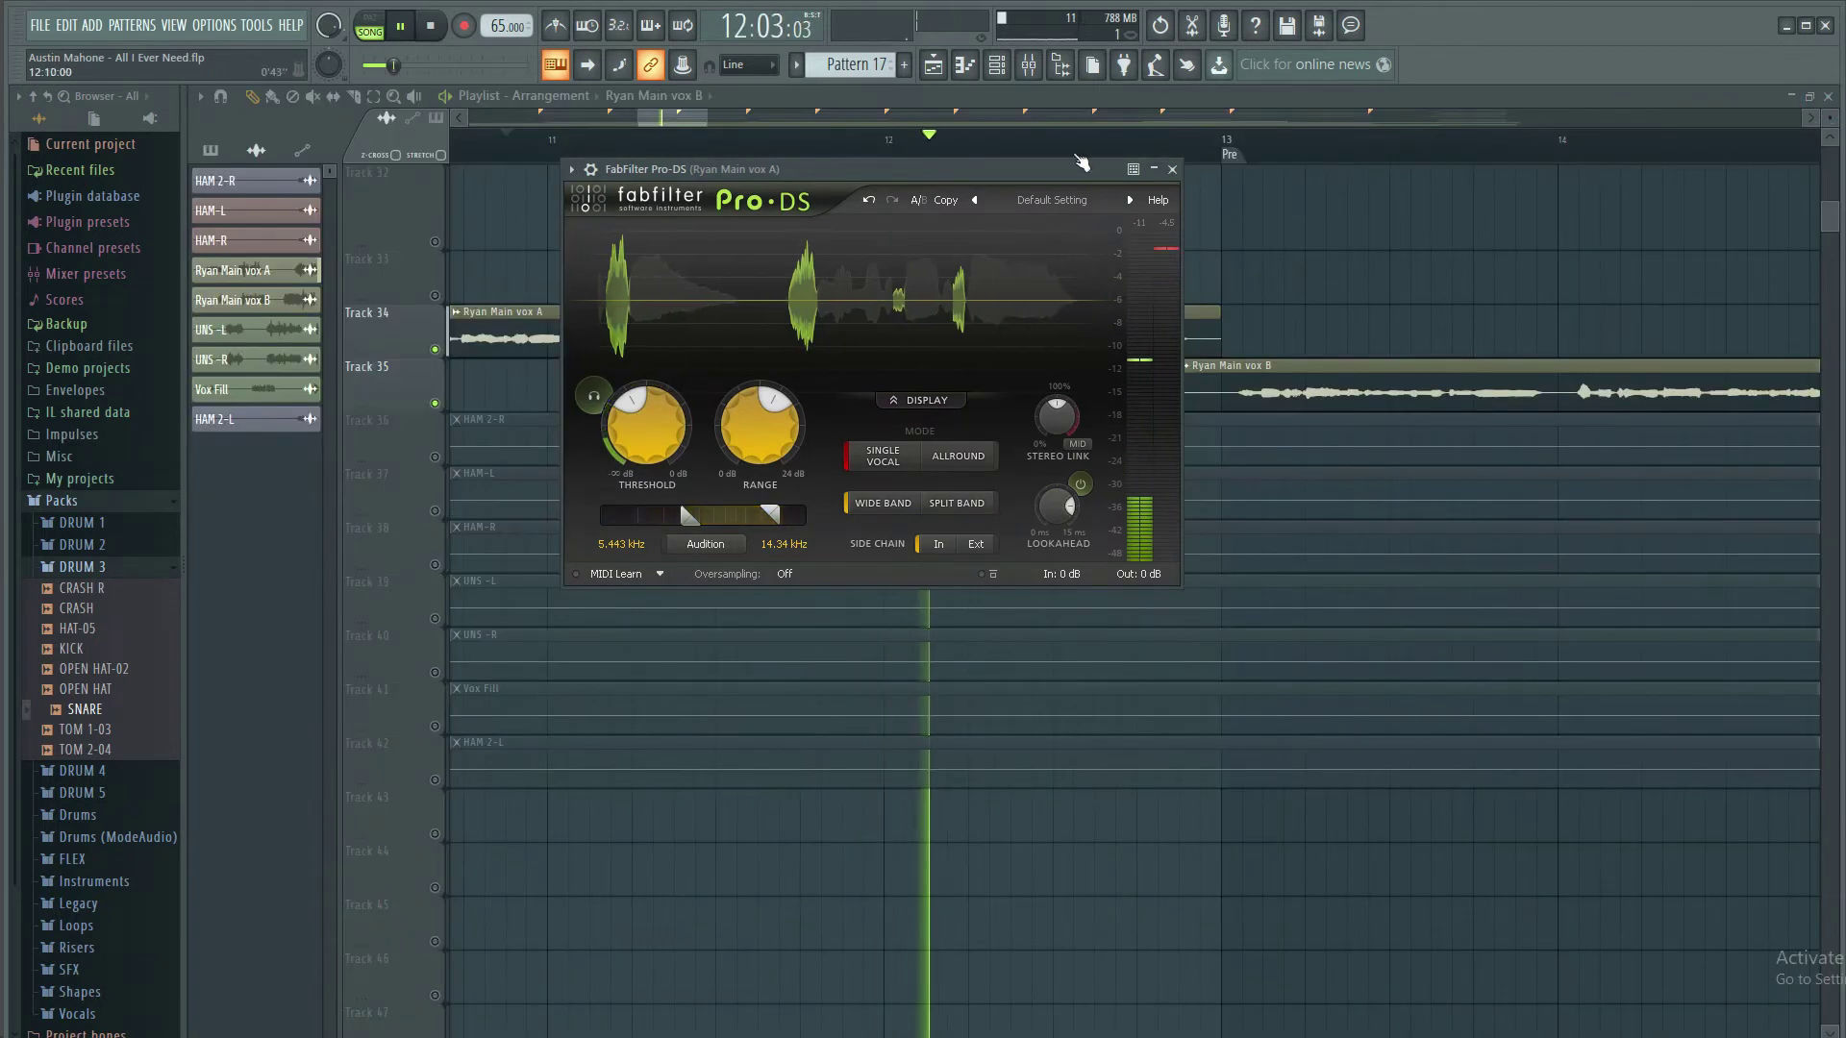
pyautogui.moveTo(1055, 176); pyautogui.dragTo(1268, 237)
pyautogui.moveTo(731, 195); pyautogui.dragTo(1204, 210)
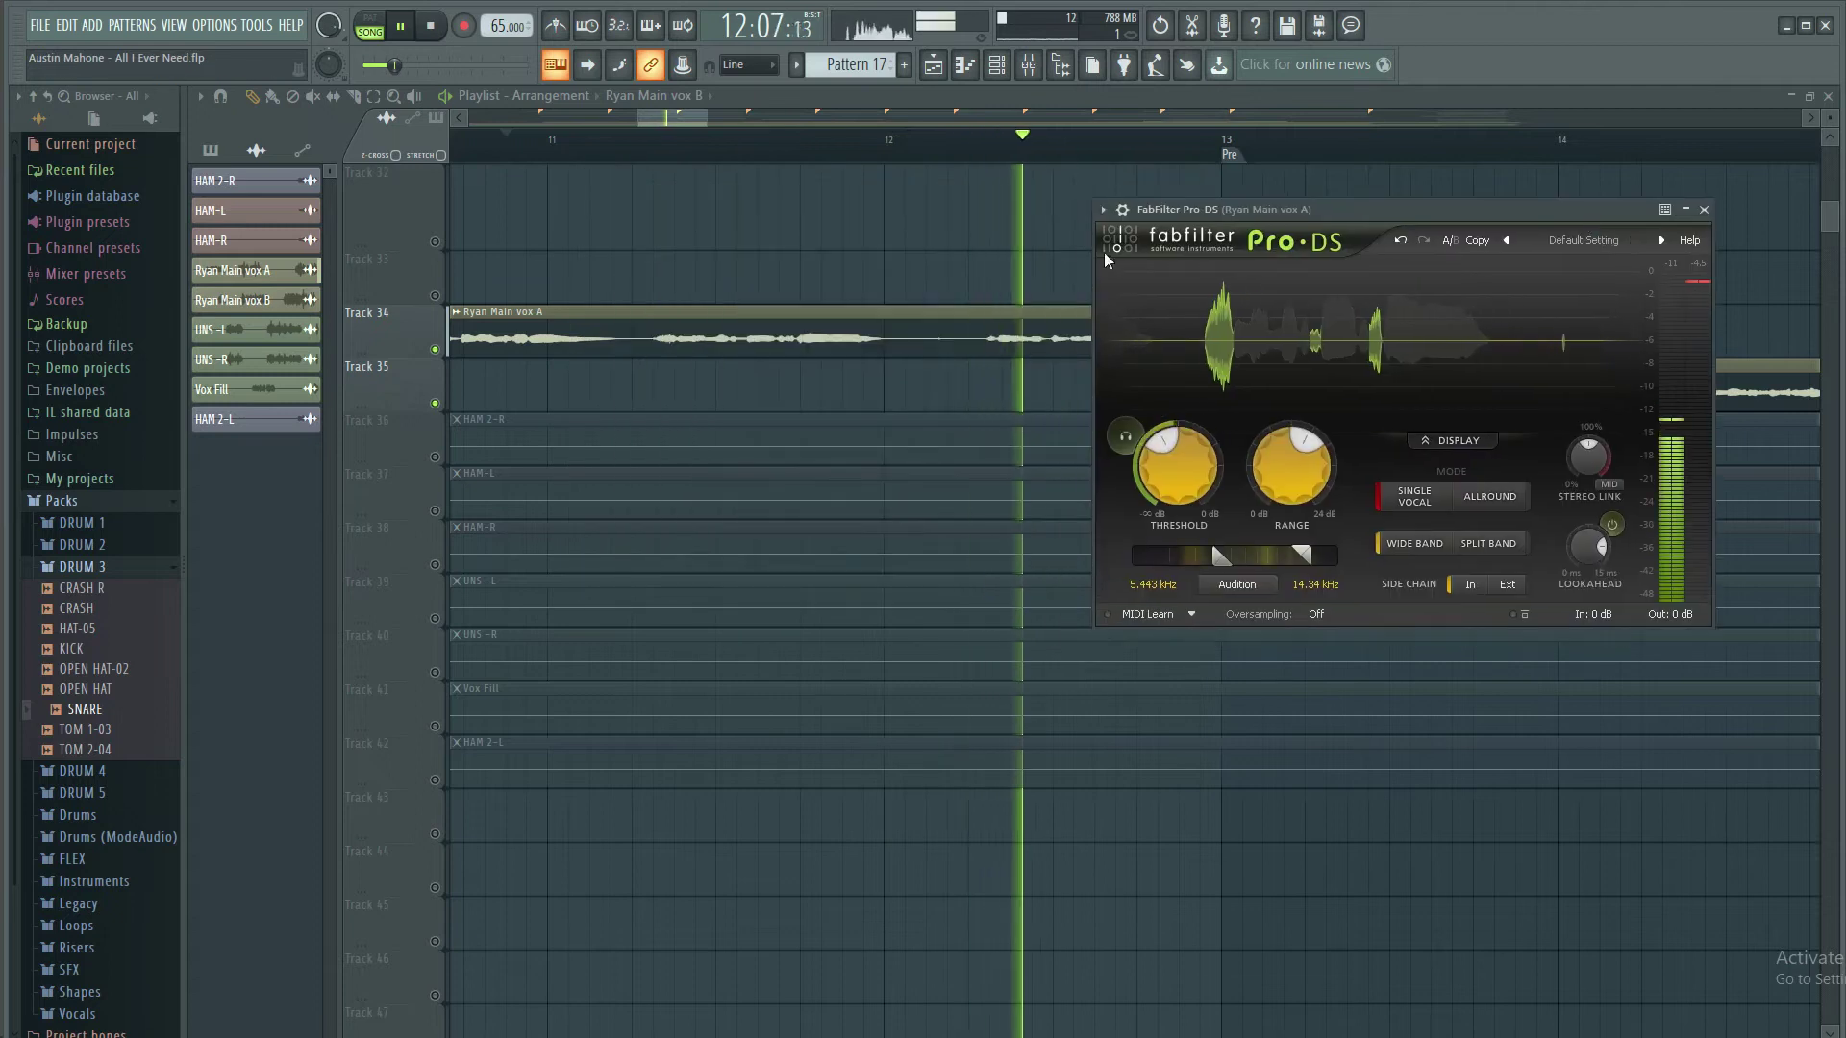
pyautogui.click(655, 143)
pyautogui.press('space')
pyautogui.press('space')
pyautogui.press('space')
# Compare the vocal from 11:06 with Pro-DS bypassed and enabled, and show the whole arrangement in the playlist
pyautogui.press('F9')
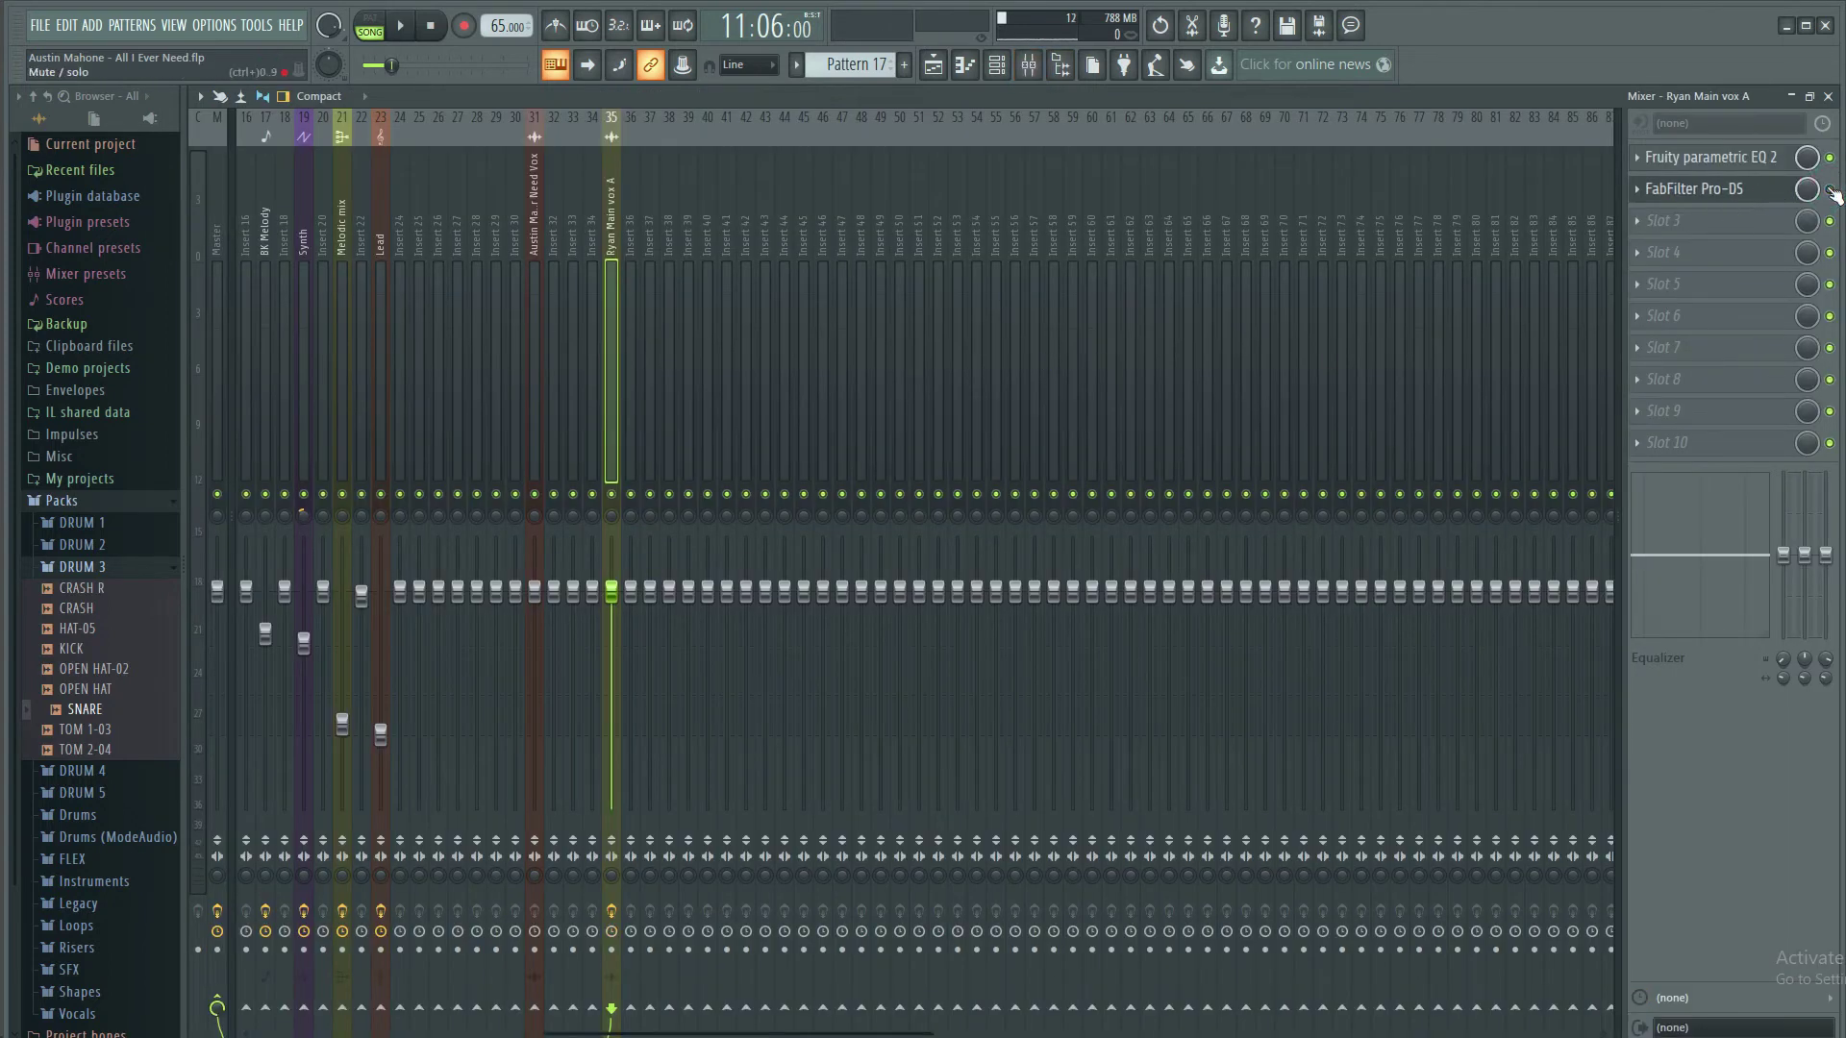
pyautogui.press('space')
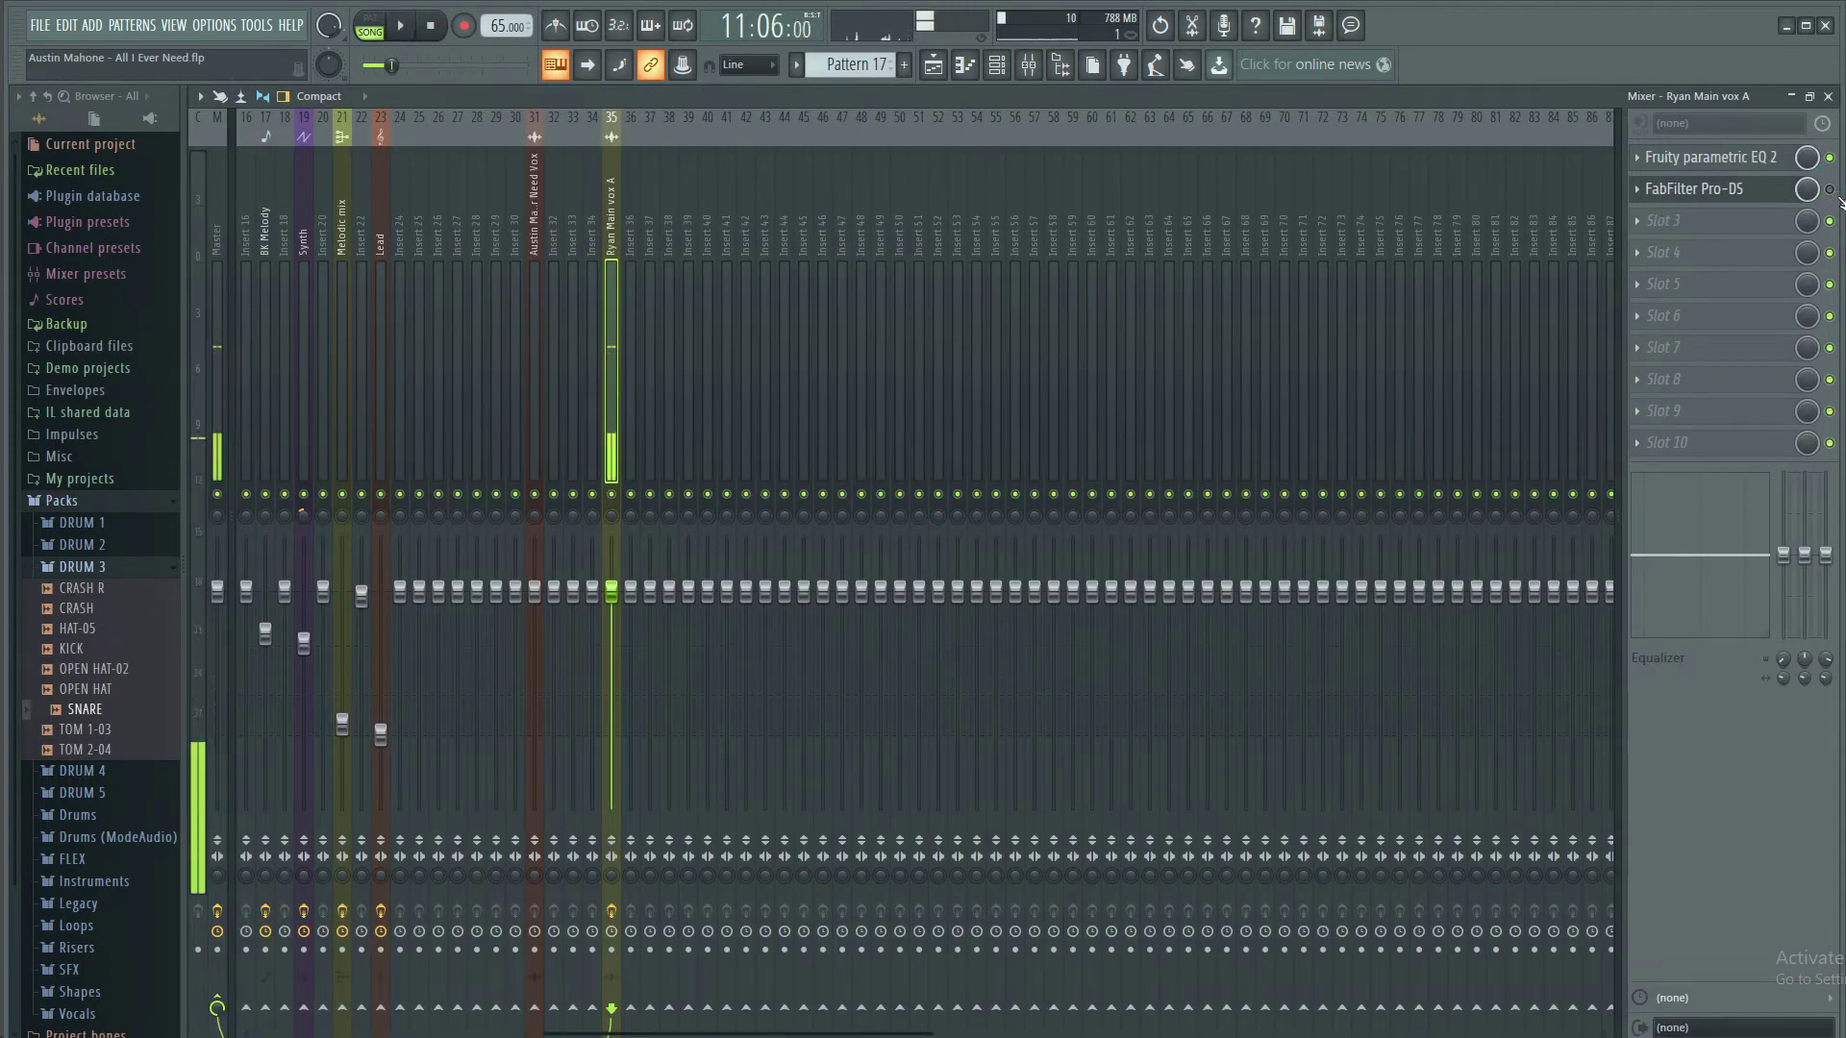
pyautogui.click(1830, 189)
pyautogui.press('space')
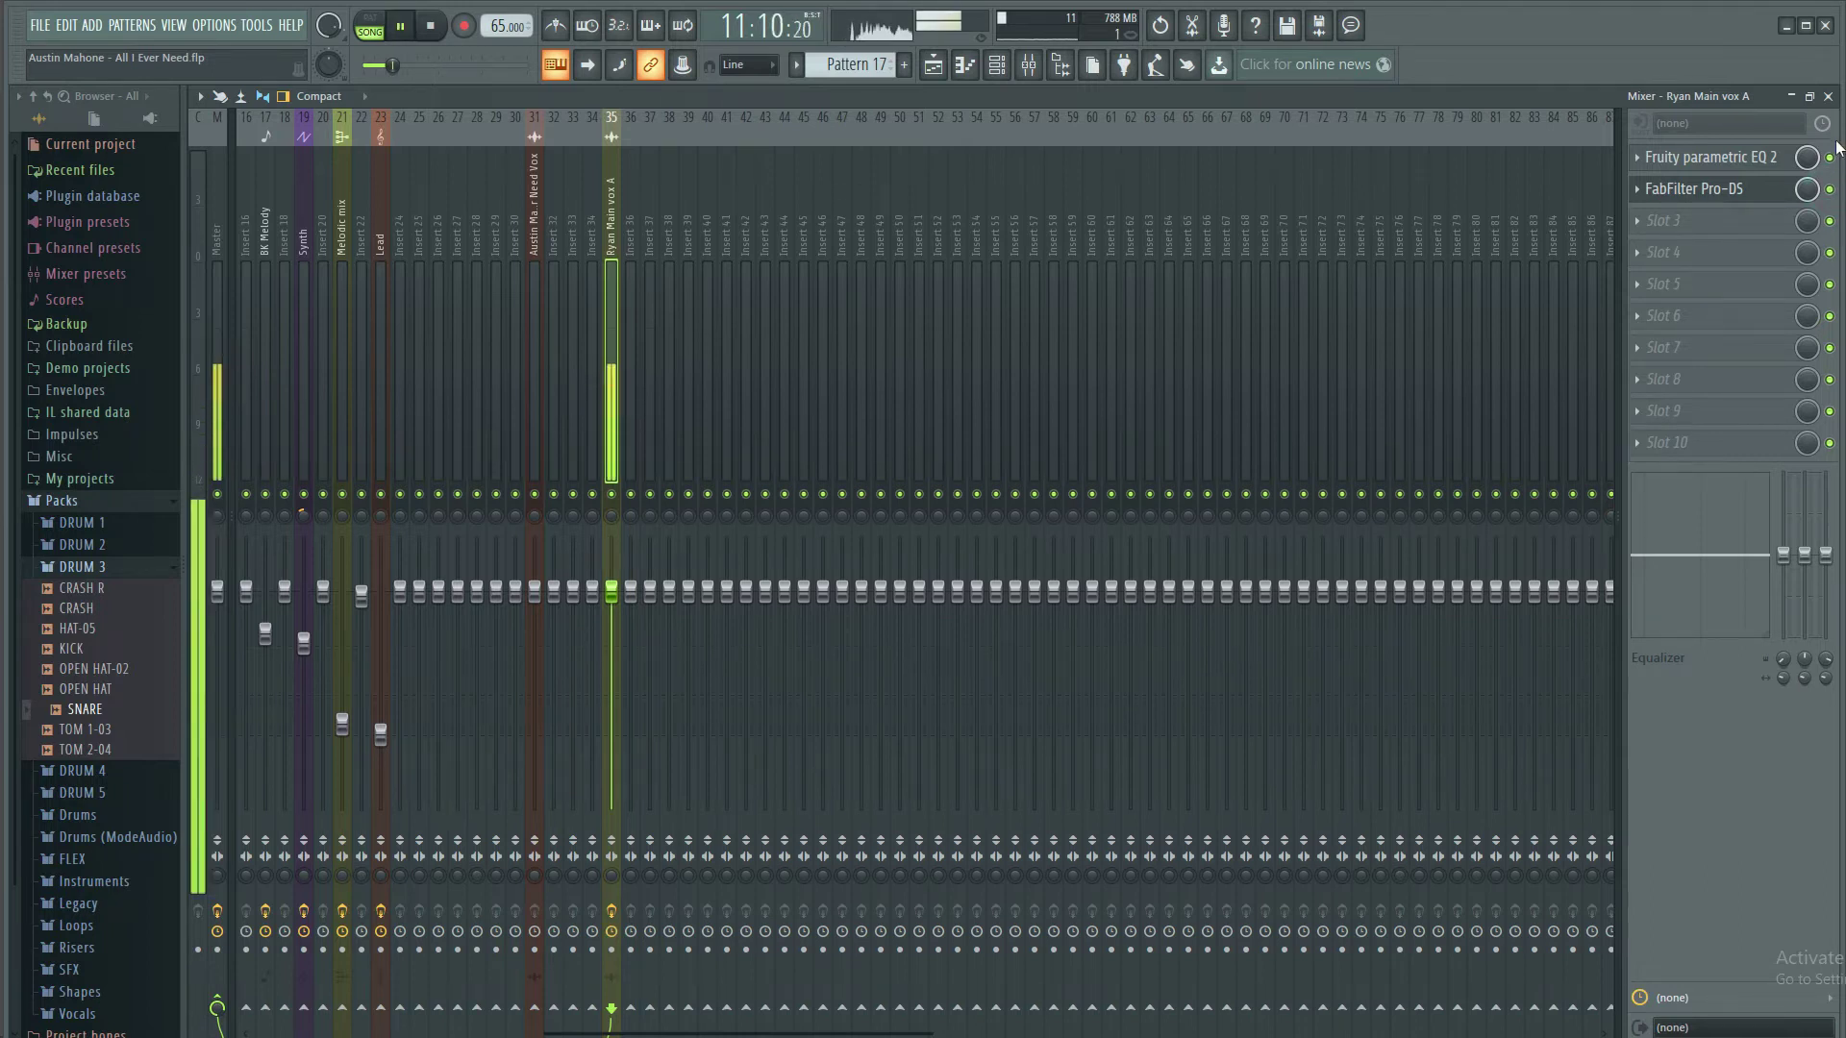
pyautogui.click(1828, 97)
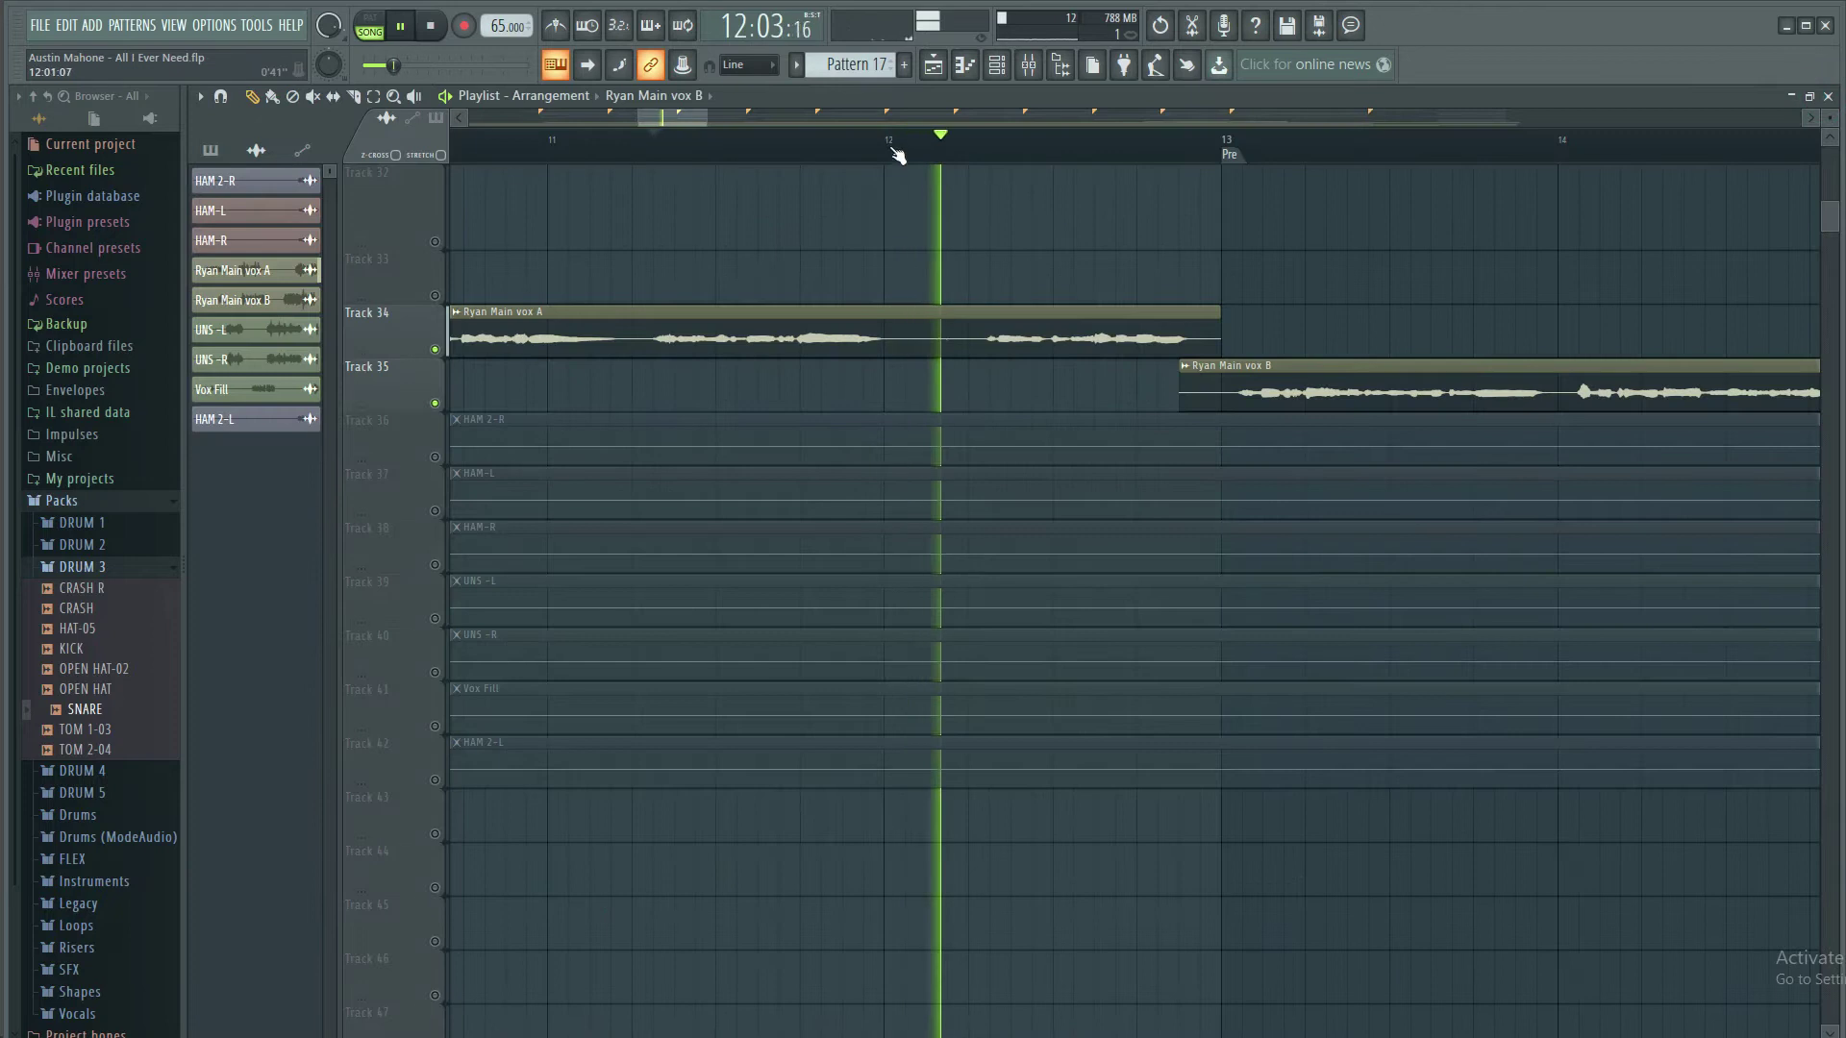
pyautogui.scroll(-5, 894, 150)
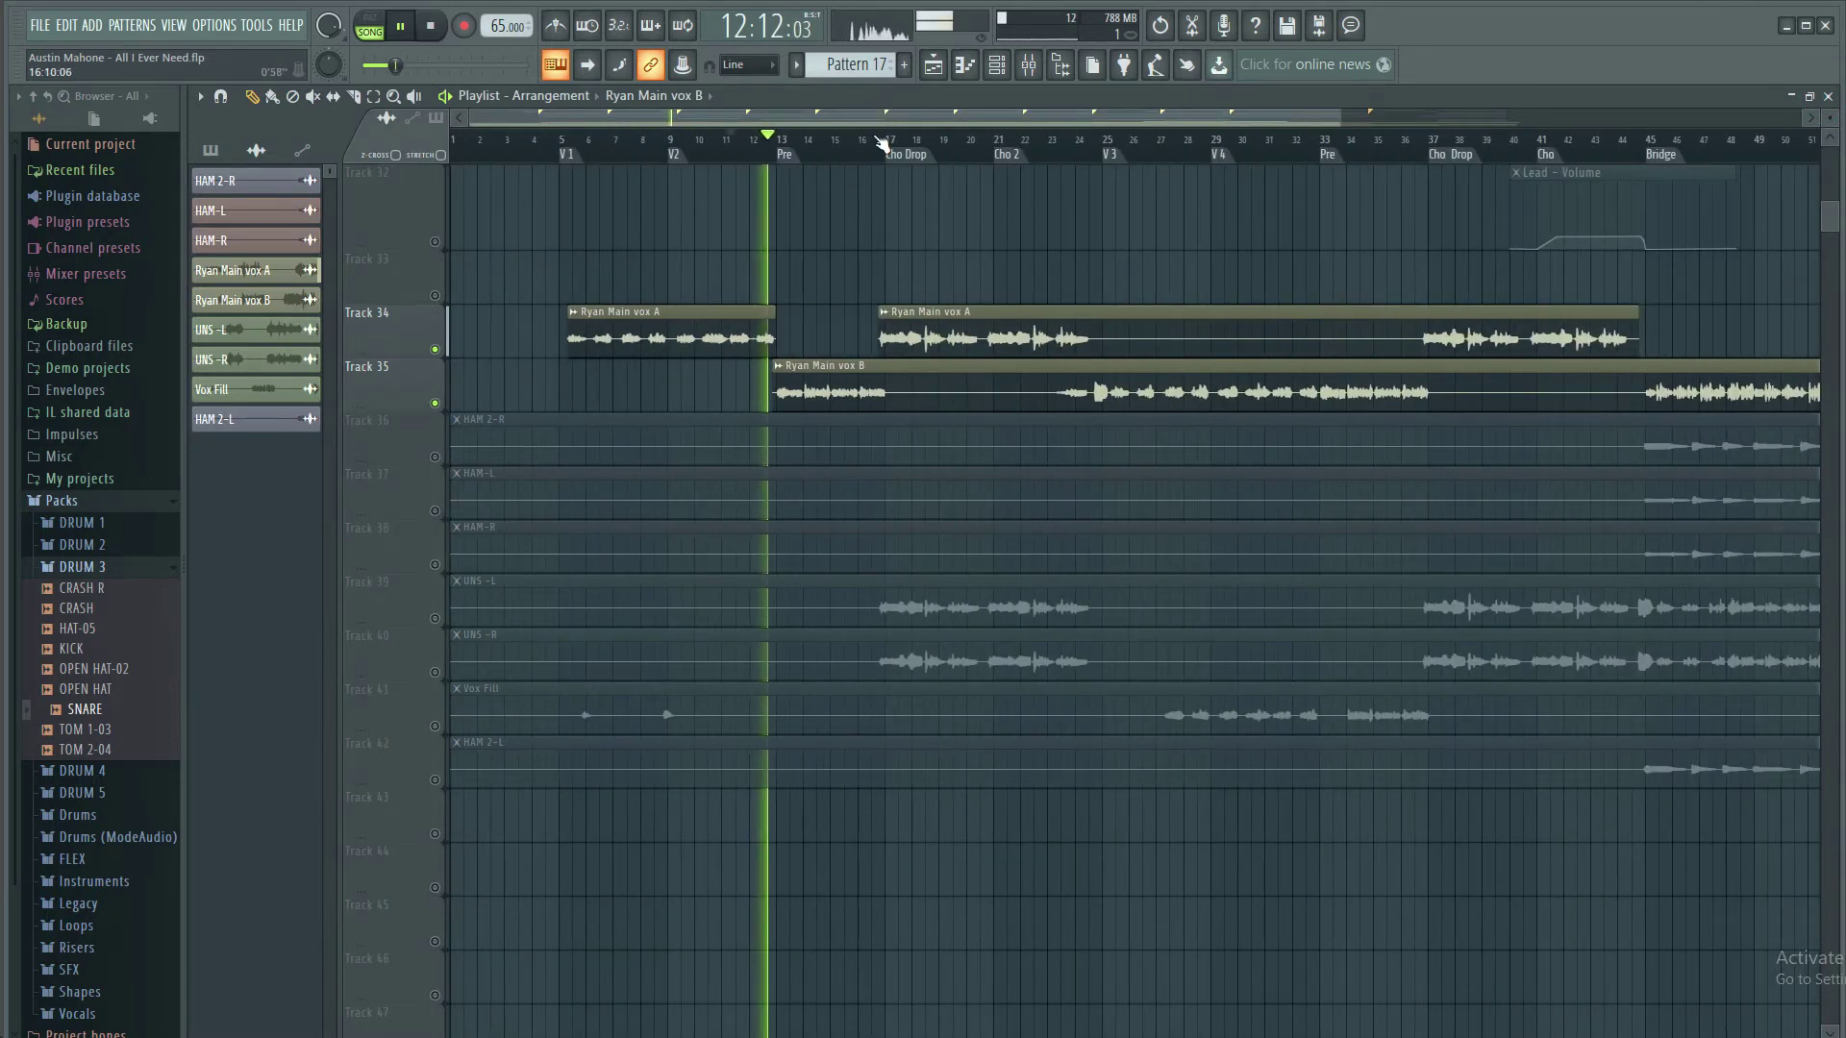
pyautogui.press('space')
# Load the Tube-Tech CL 1B compressor into effect slot 3 of the main vocal's mixer track
pyautogui.click(1029, 67)
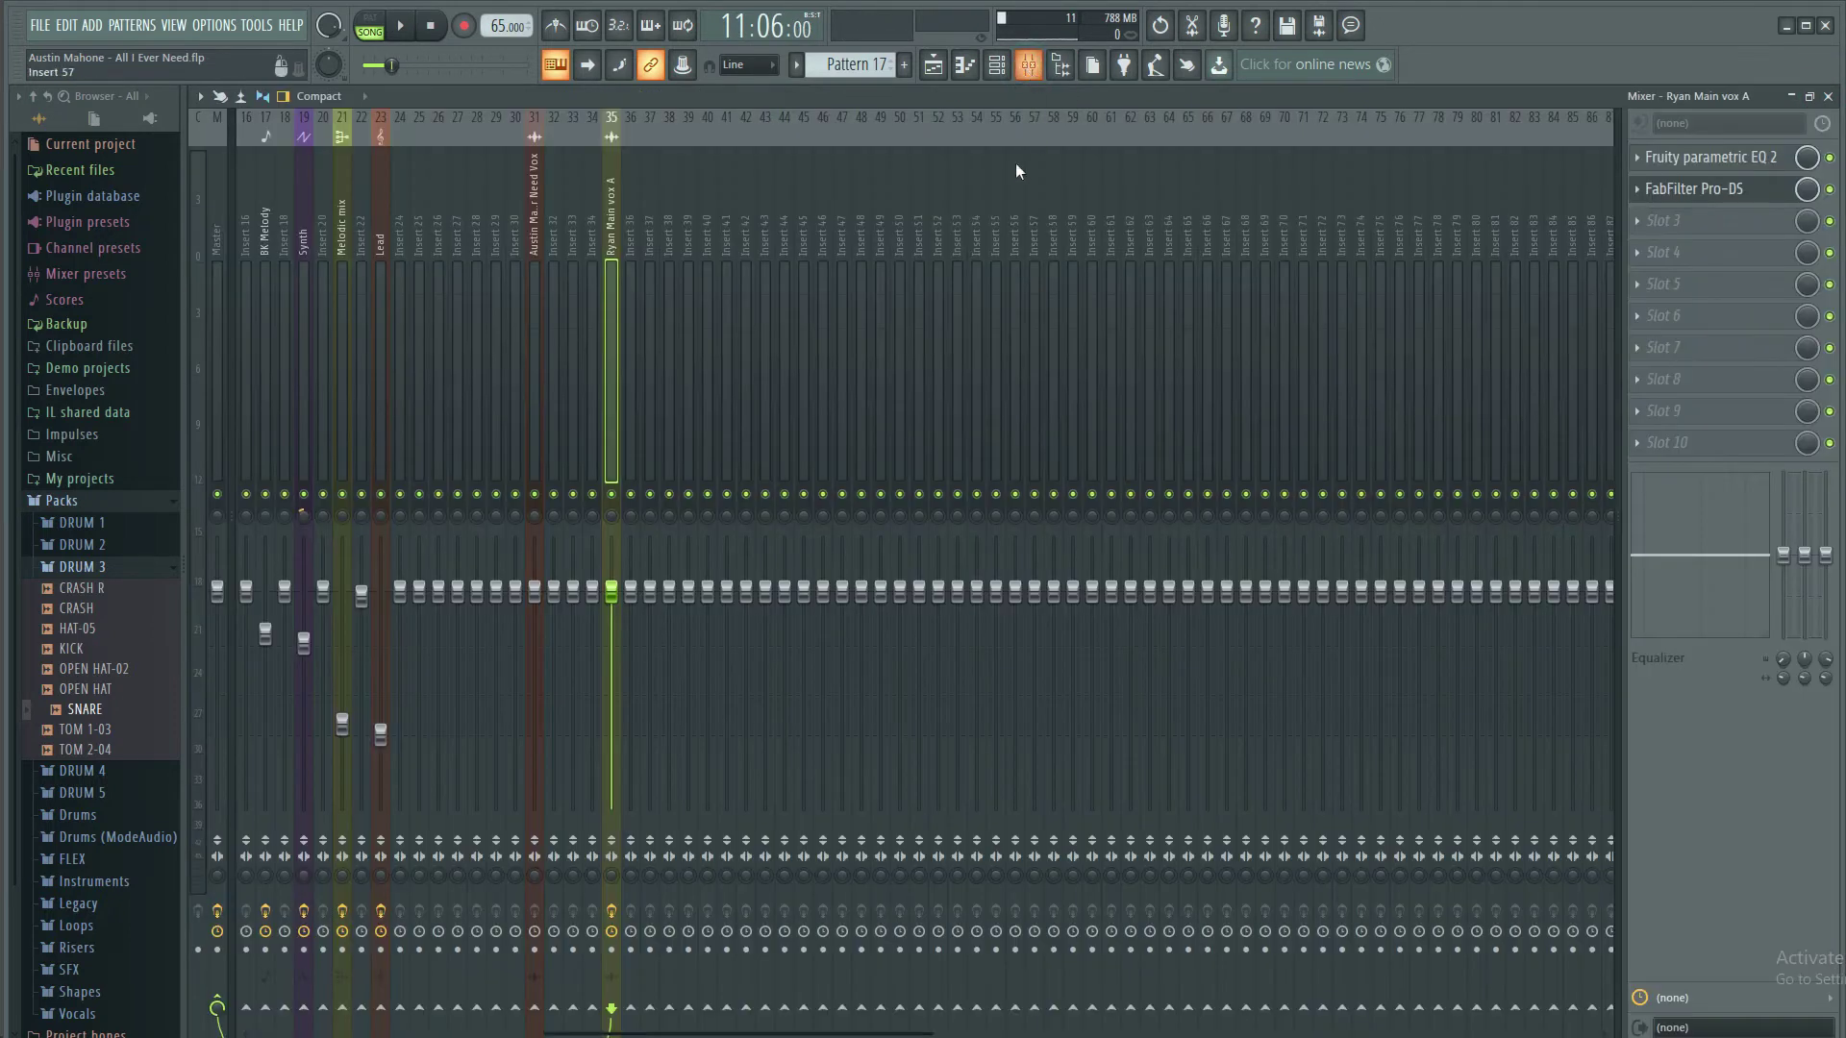
pyautogui.click(1721, 192)
pyautogui.click(1721, 189)
pyautogui.click(1692, 222)
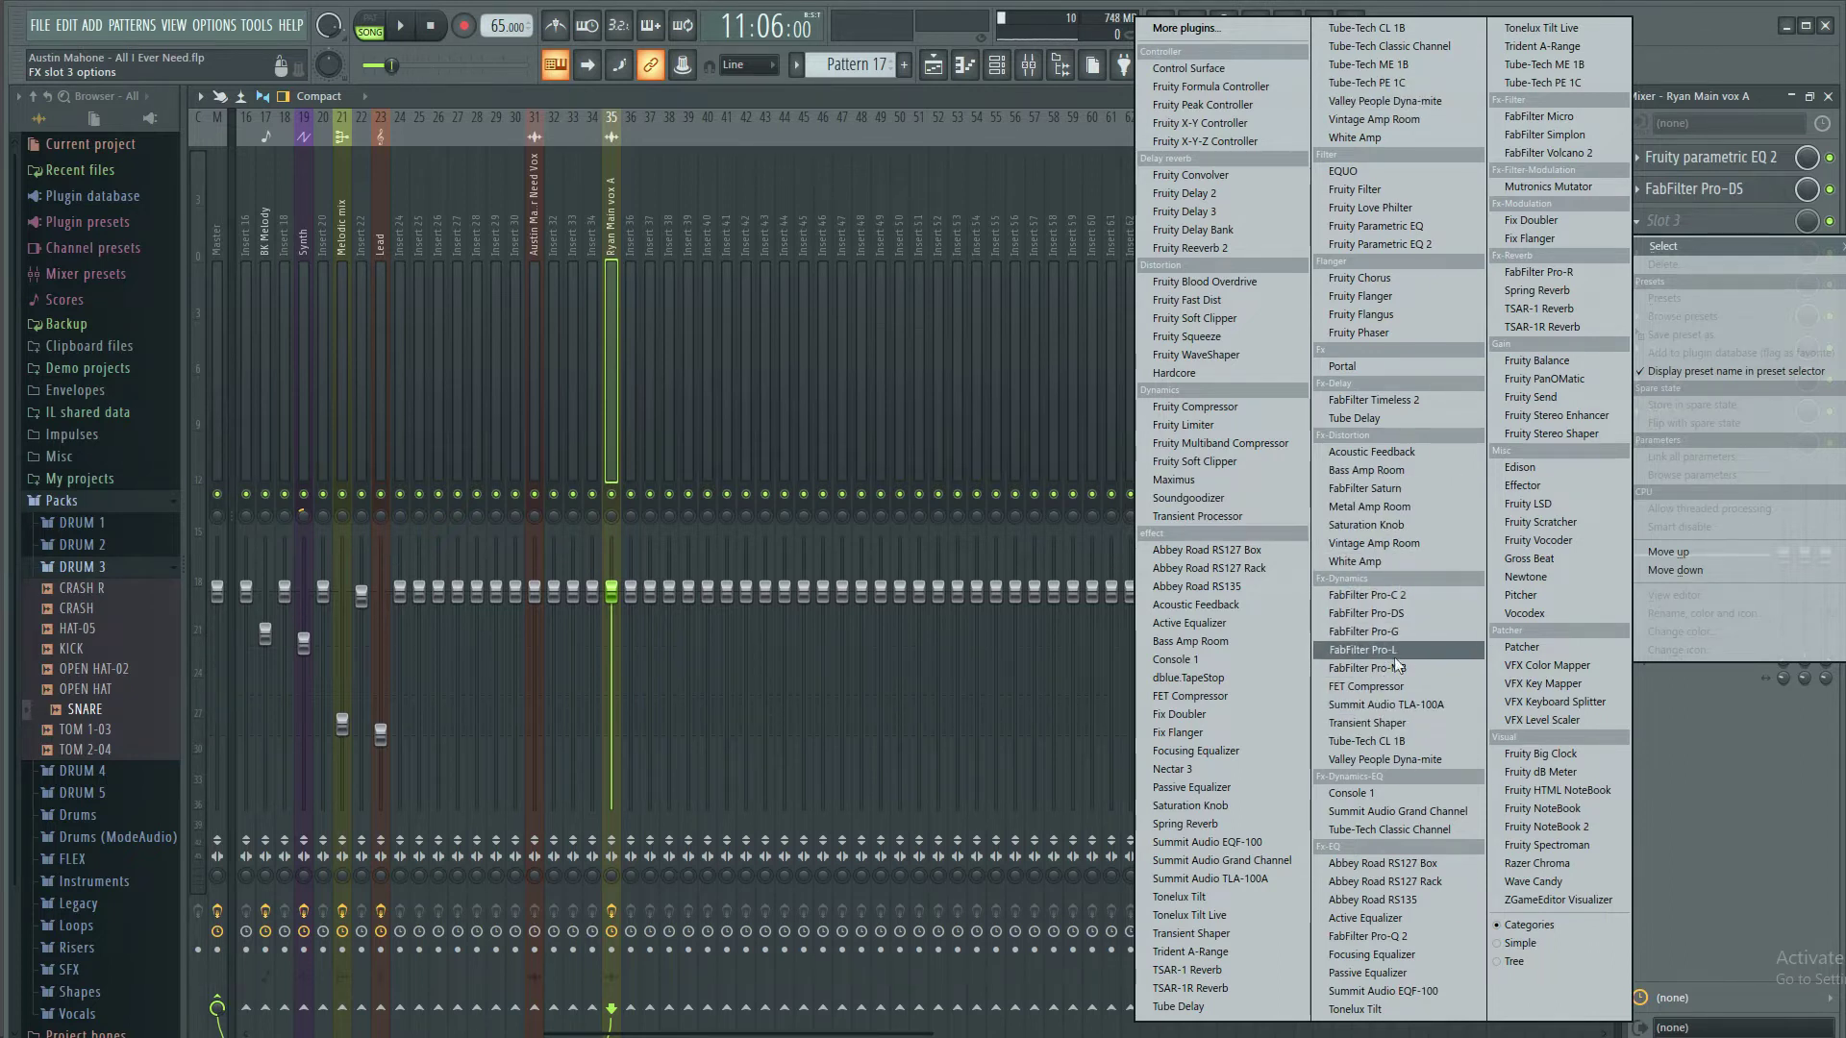
pyautogui.click(1425, 740)
pyautogui.moveTo(747, 248); pyautogui.dragTo(805, 250)
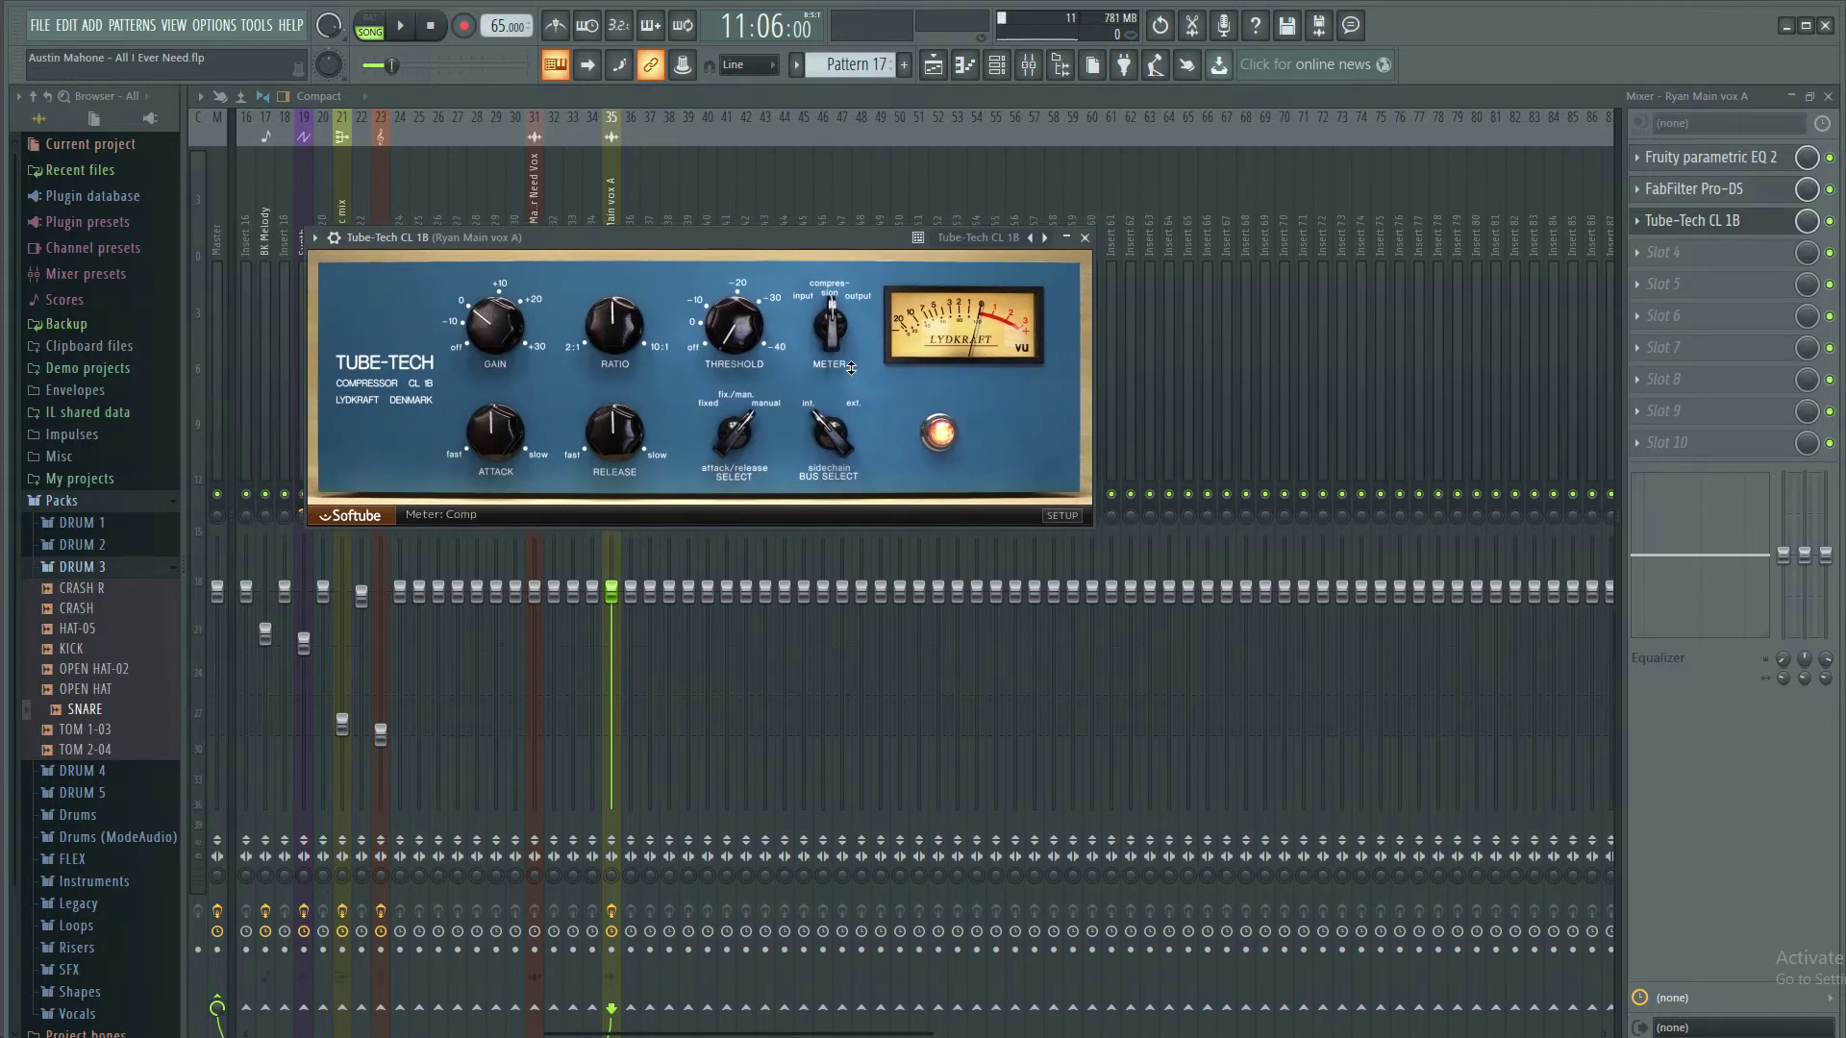
# Lower the Tube-Tech CL 1B's ratio towards the 2:1 end
pyautogui.moveTo(626, 368); pyautogui.dragTo(620, 326)
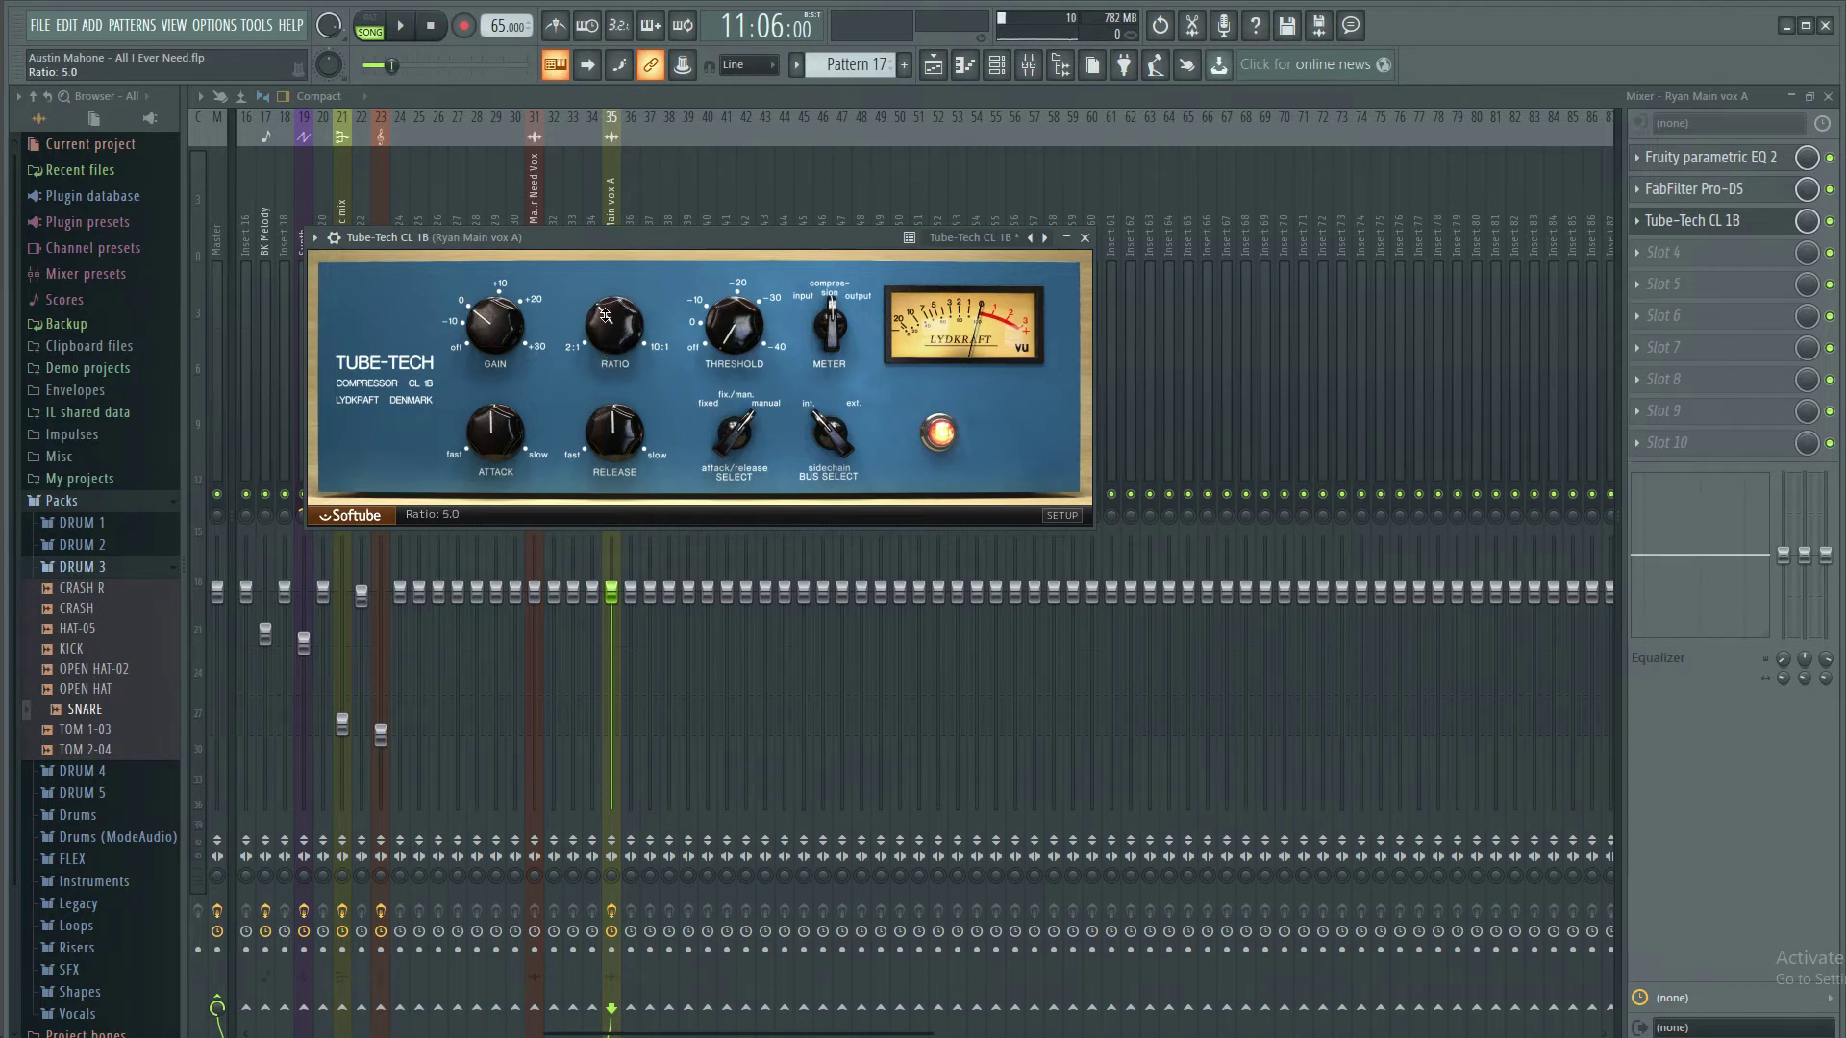
pyautogui.moveTo(611, 318); pyautogui.dragTo(498, 495)
pyautogui.moveTo(598, 336); pyautogui.dragTo(554, 432)
pyautogui.moveTo(621, 333); pyautogui.dragTo(618, 305)
pyautogui.moveTo(798, 238); pyautogui.dragTo(811, 259)
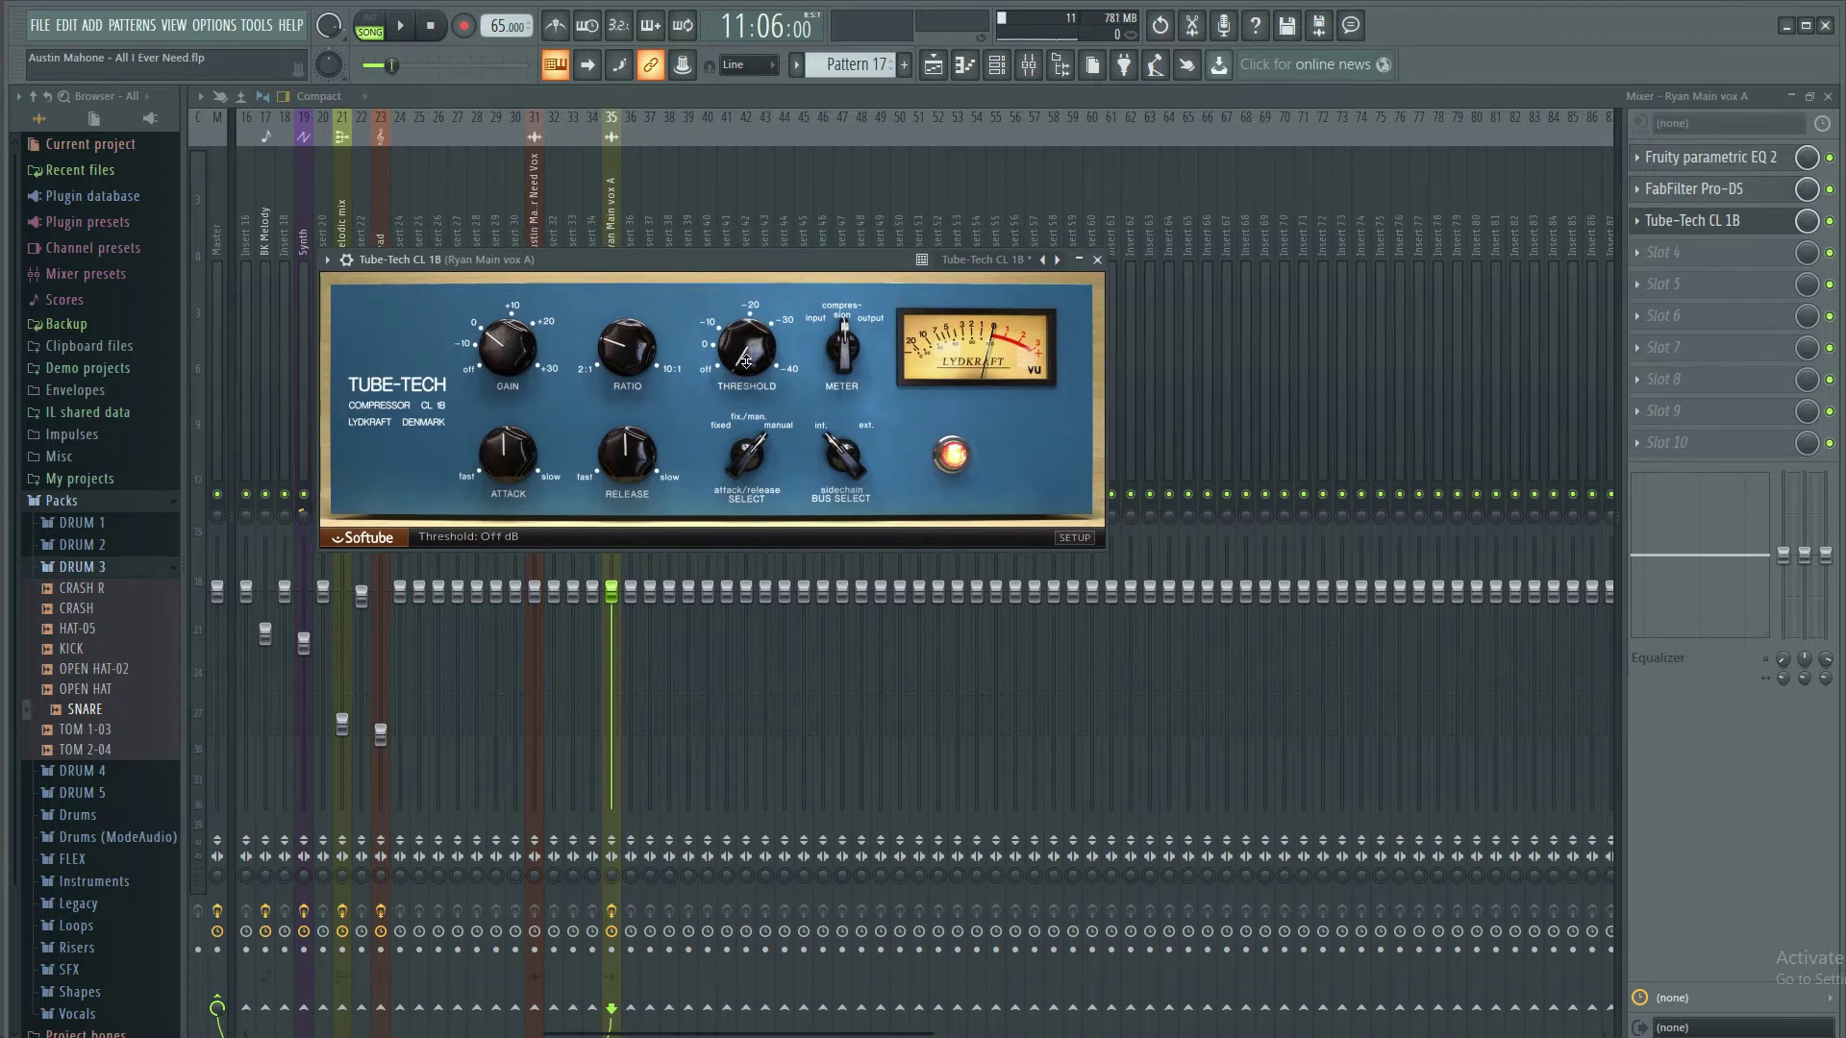
# Place the compressor over the playlist and set its threshold to about -11 dB while playing the vocal
pyautogui.click(1828, 96)
pyautogui.moveTo(789, 262); pyautogui.dragTo(825, 421)
pyautogui.press('space')
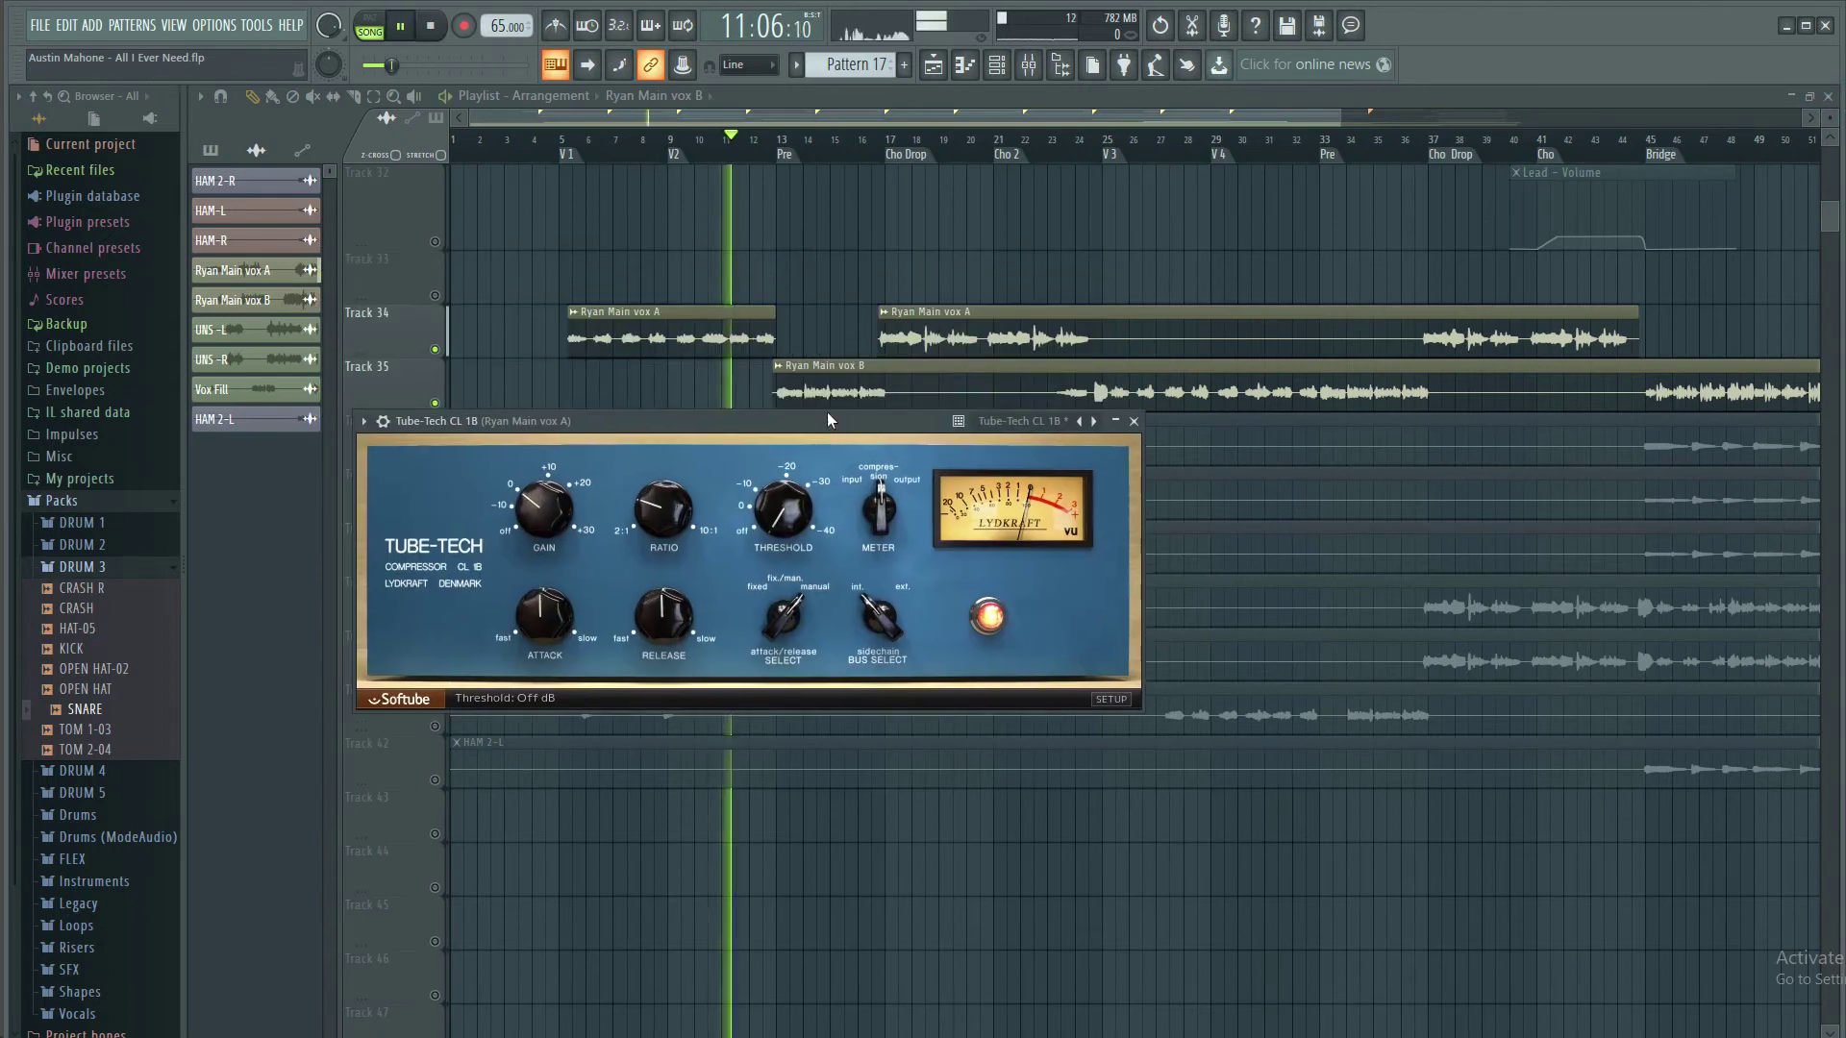
pyautogui.moveTo(782, 508); pyautogui.dragTo(788, 431)
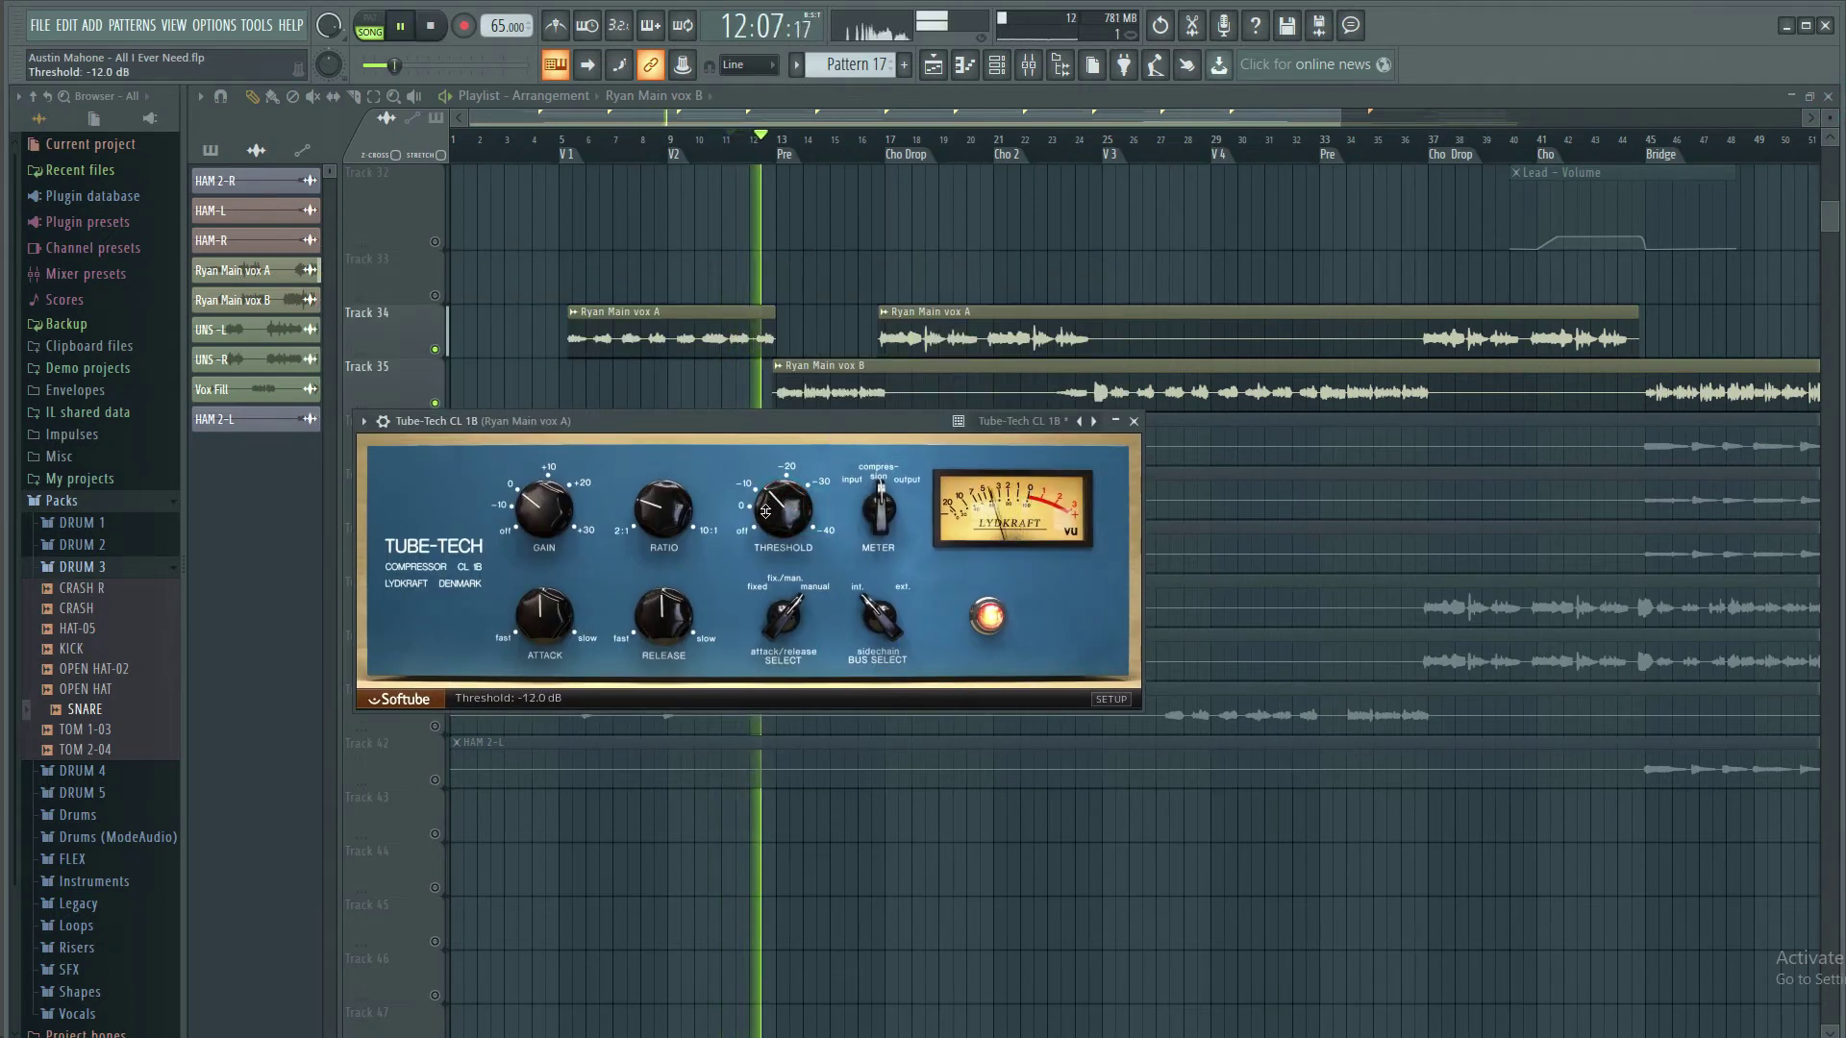
pyautogui.moveTo(768, 506); pyautogui.dragTo(775, 523)
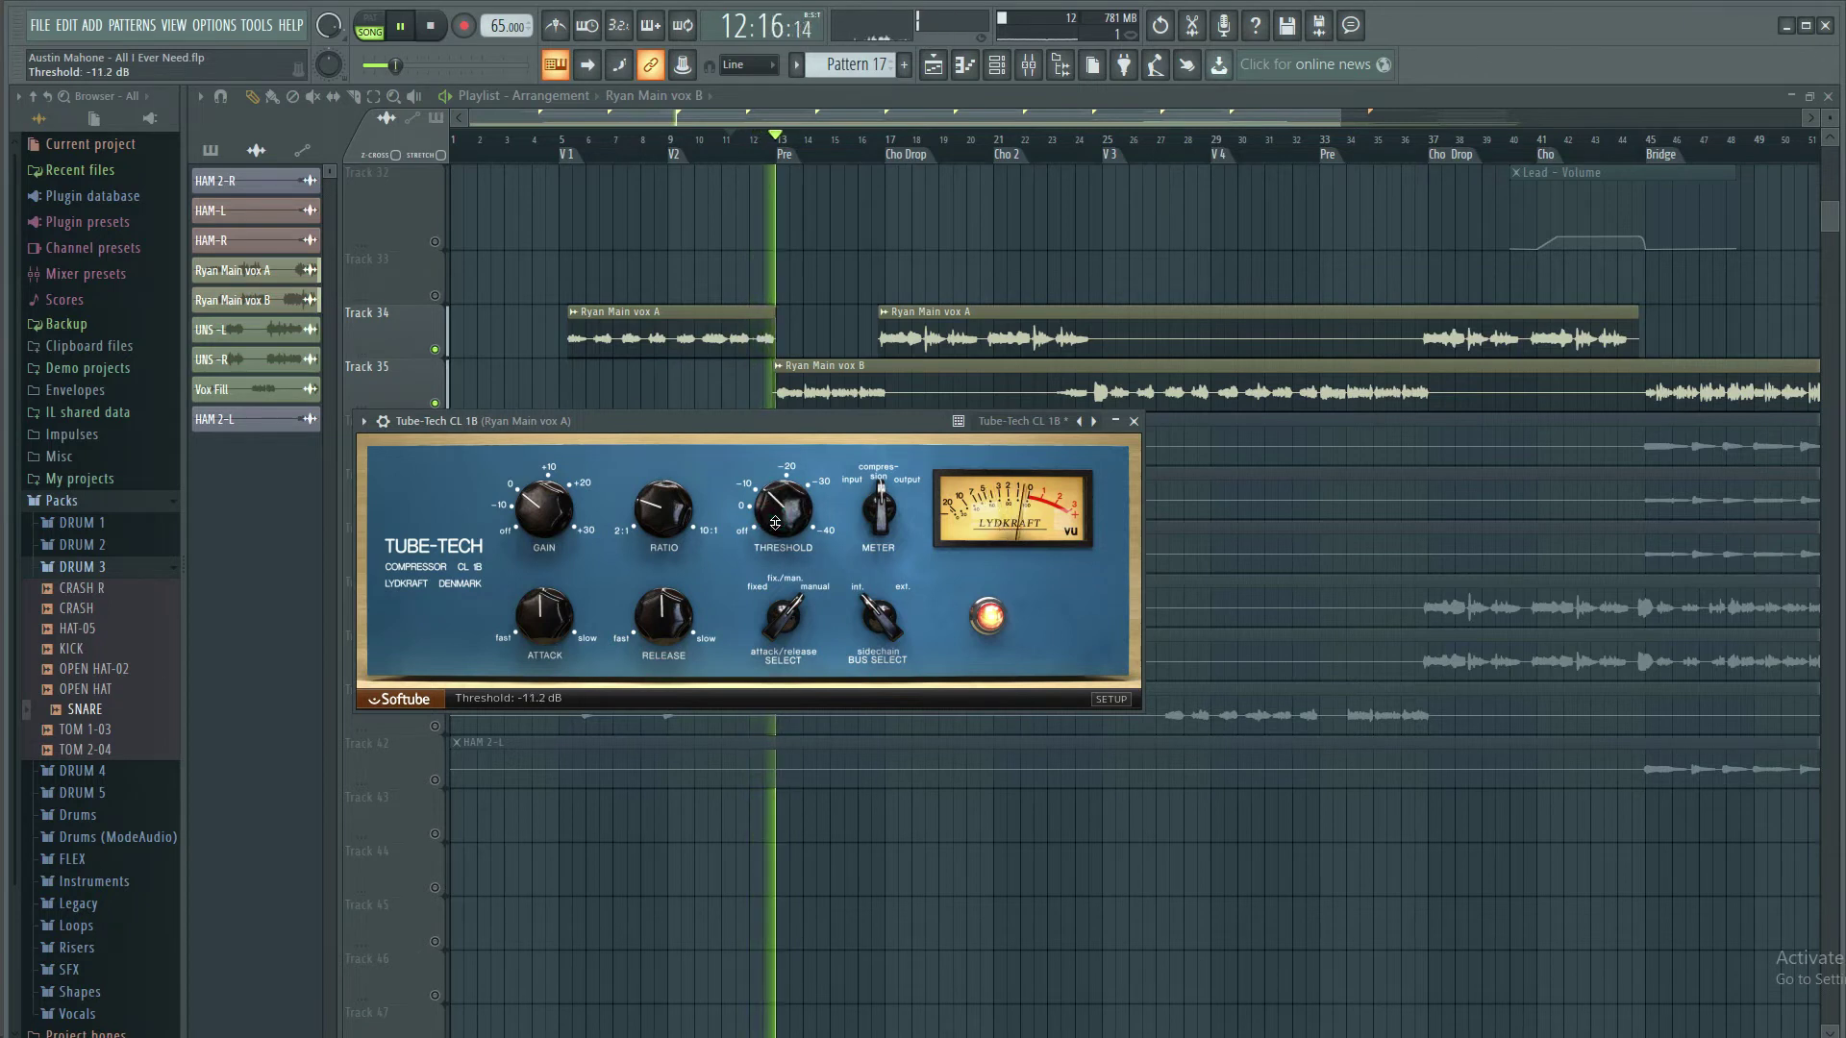
pyautogui.moveTo(777, 424); pyautogui.dragTo(780, 375)
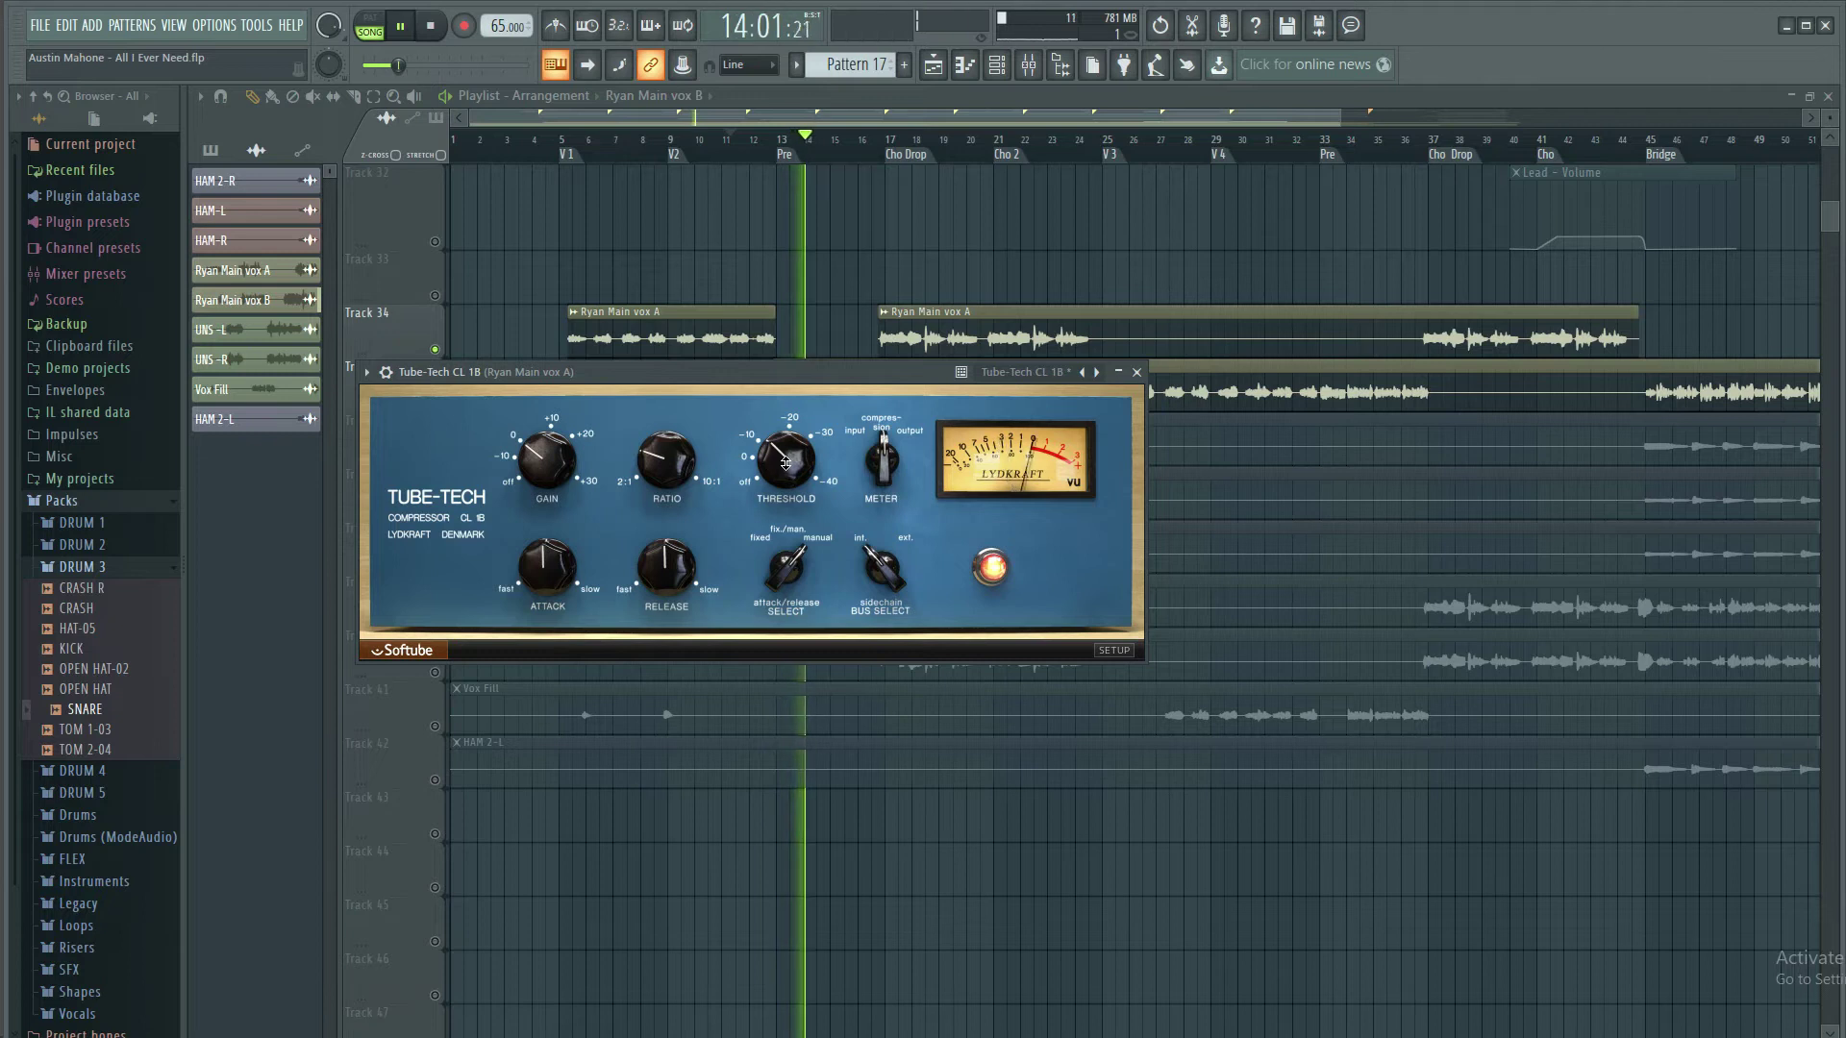
pyautogui.moveTo(787, 463); pyautogui.dragTo(785, 461)
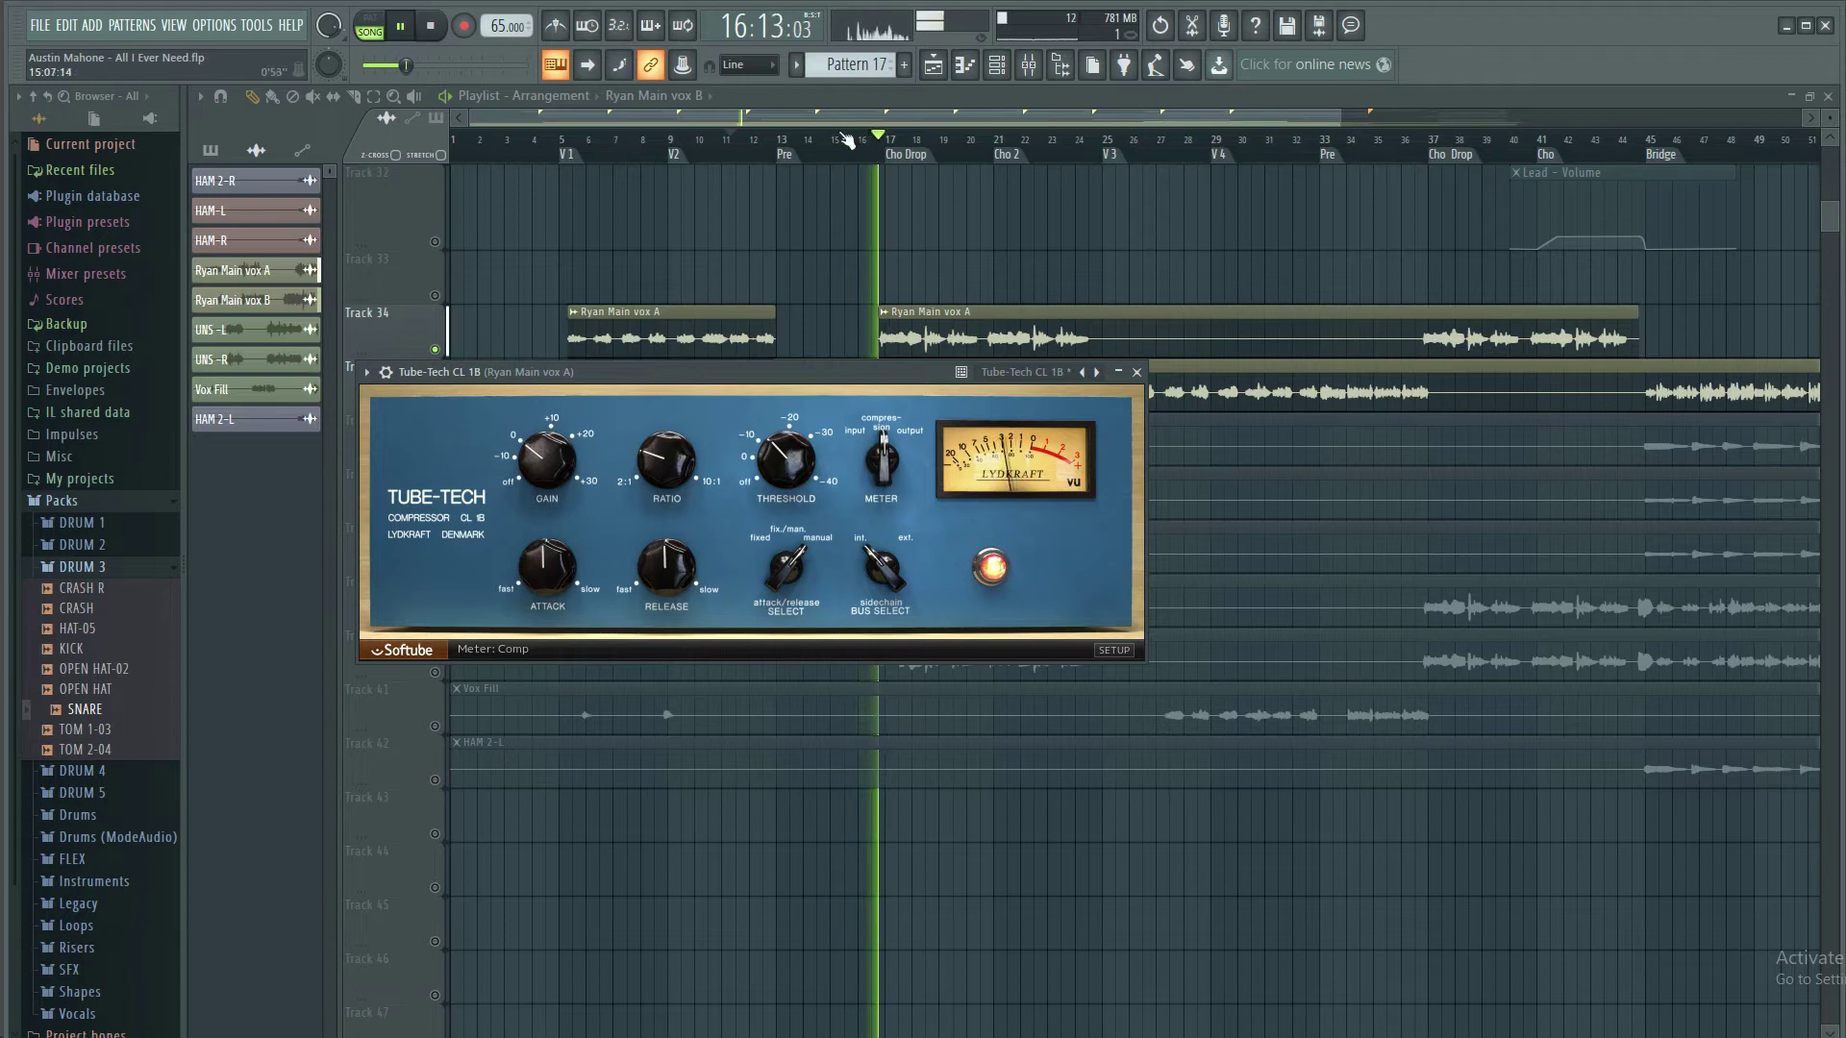
# Set the playback position to 12:09, shrink the playlist and place the Tube-Tech CL 1B window in front of it
pyautogui.click(763, 136)
pyautogui.press('space')
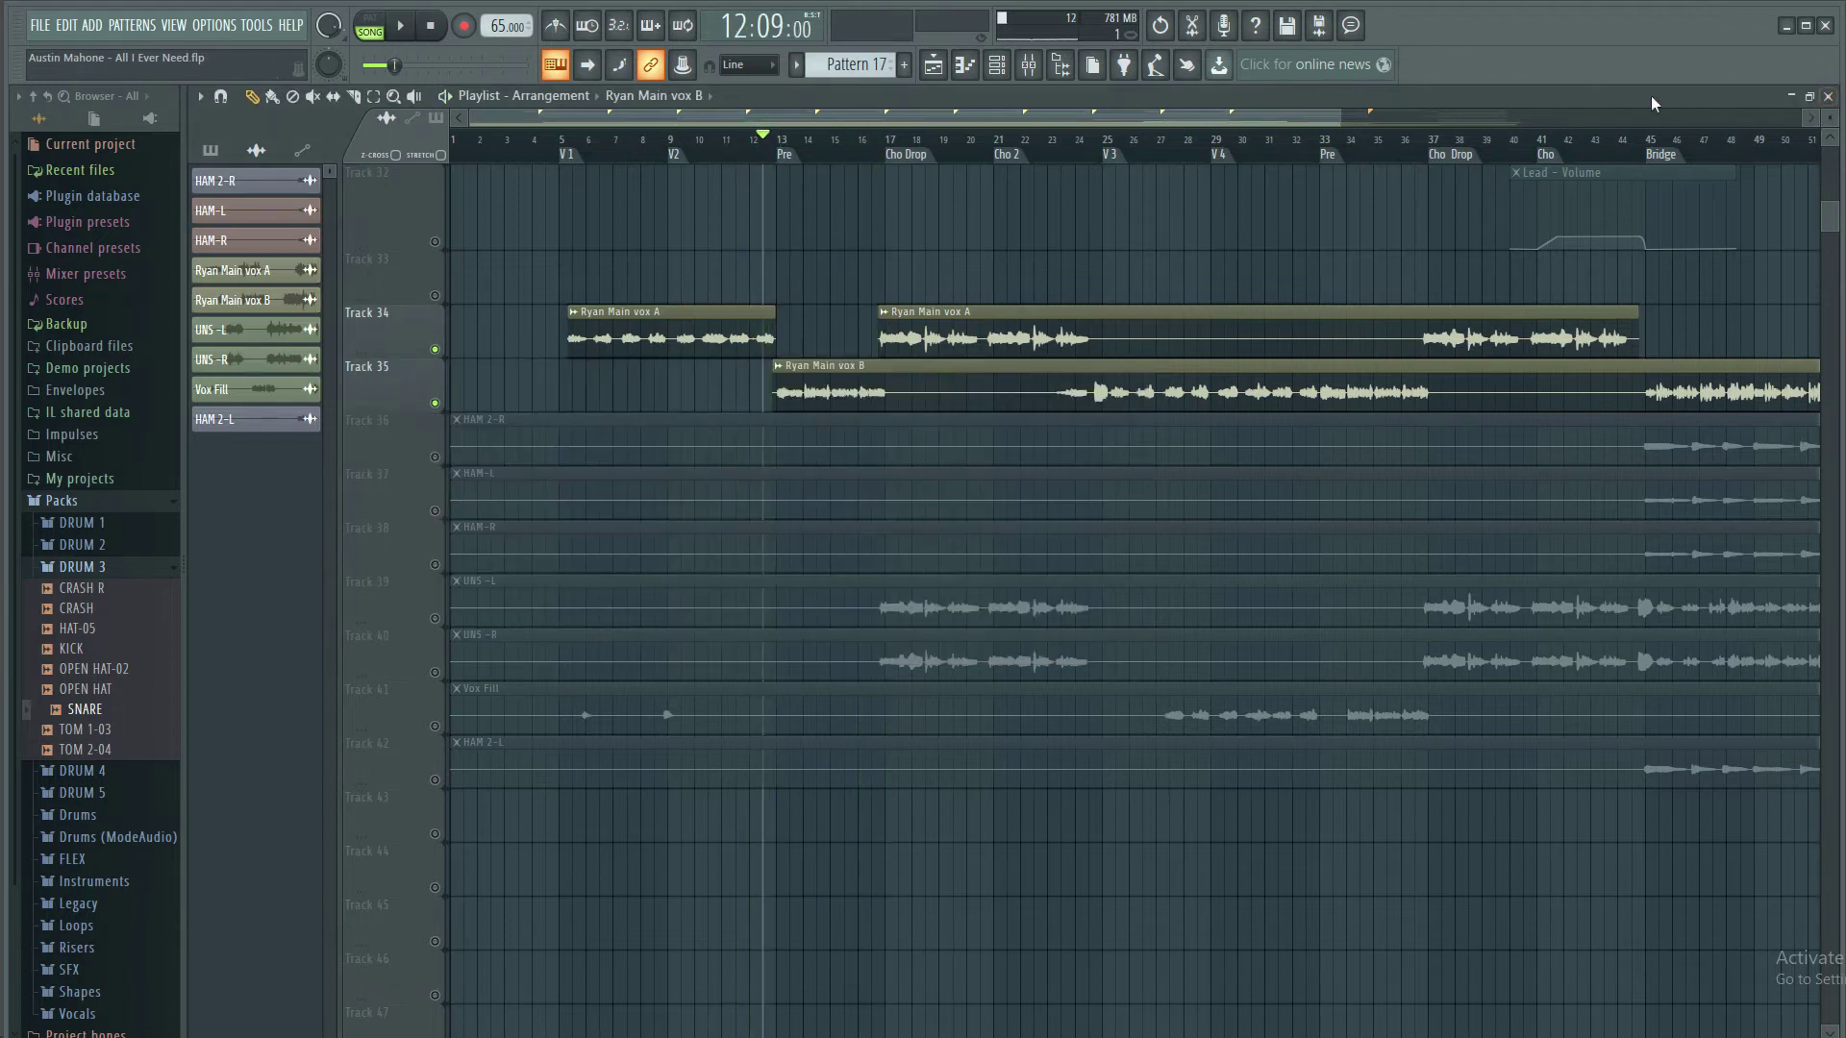
pyautogui.click(1808, 97)
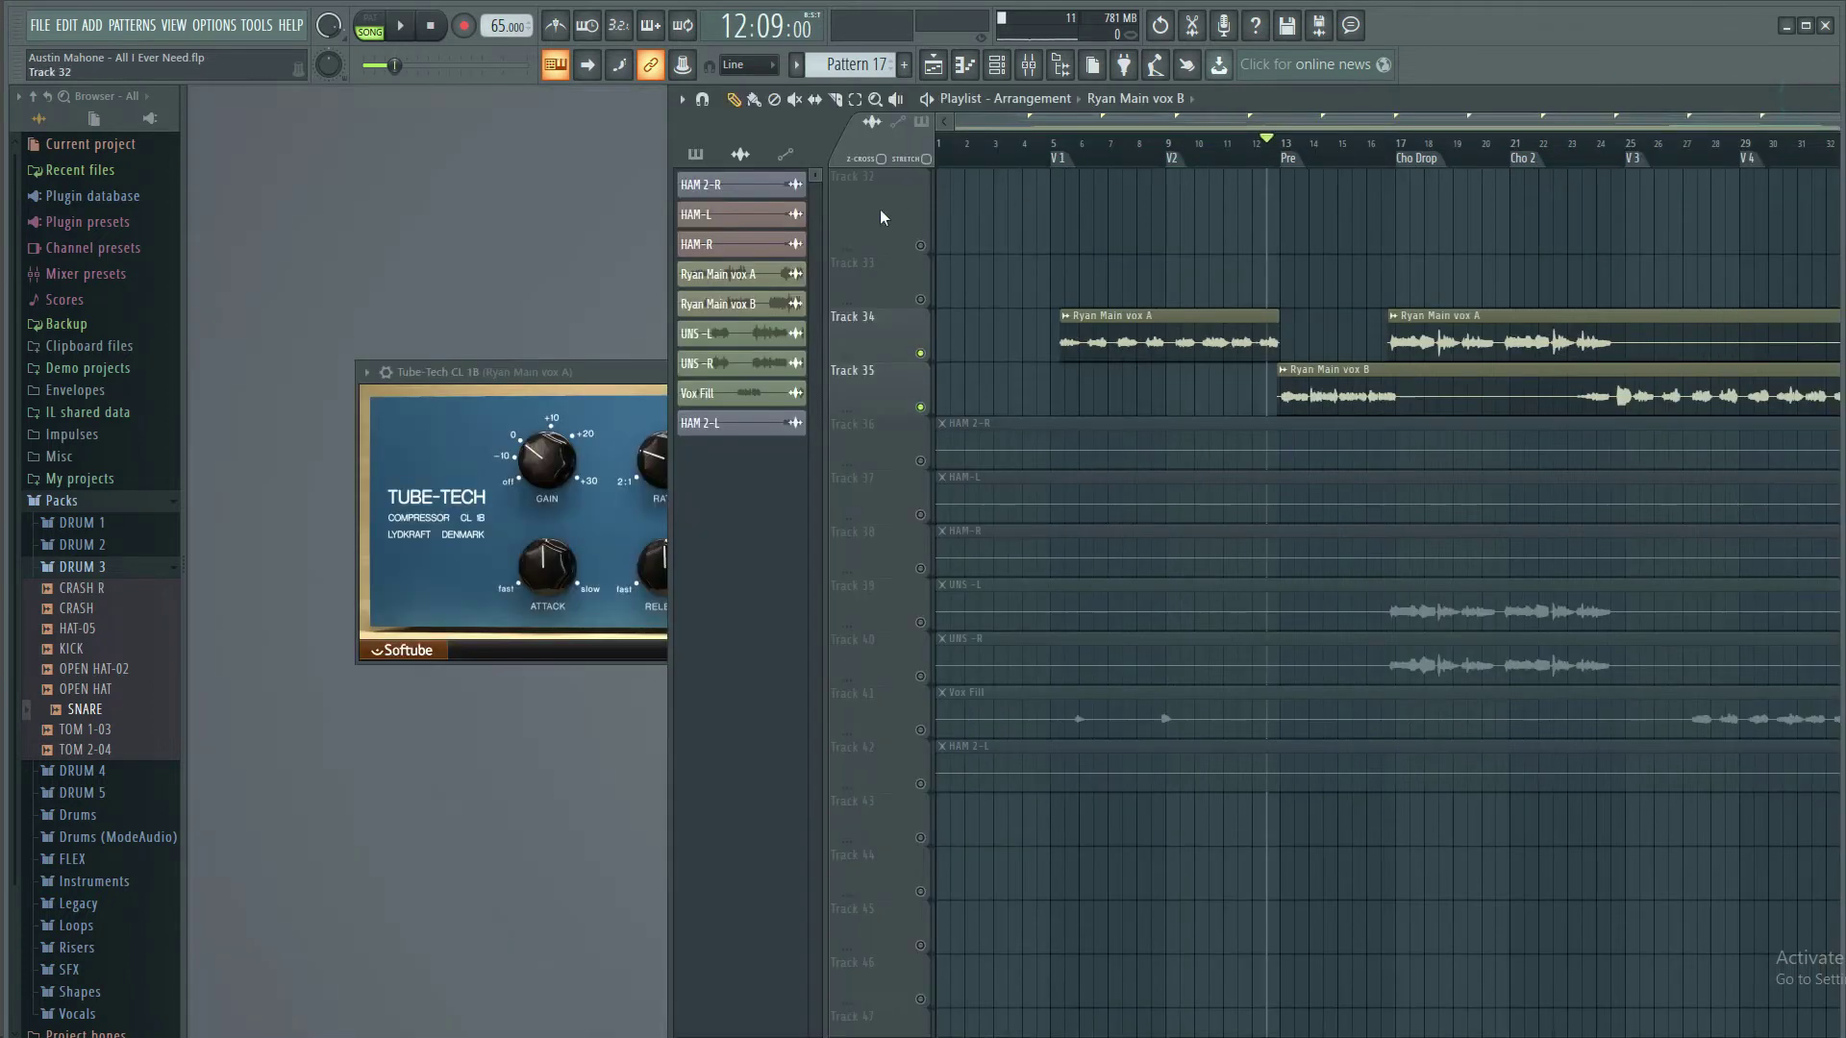
pyautogui.click(591, 373)
pyautogui.moveTo(662, 375); pyautogui.dragTo(579, 371)
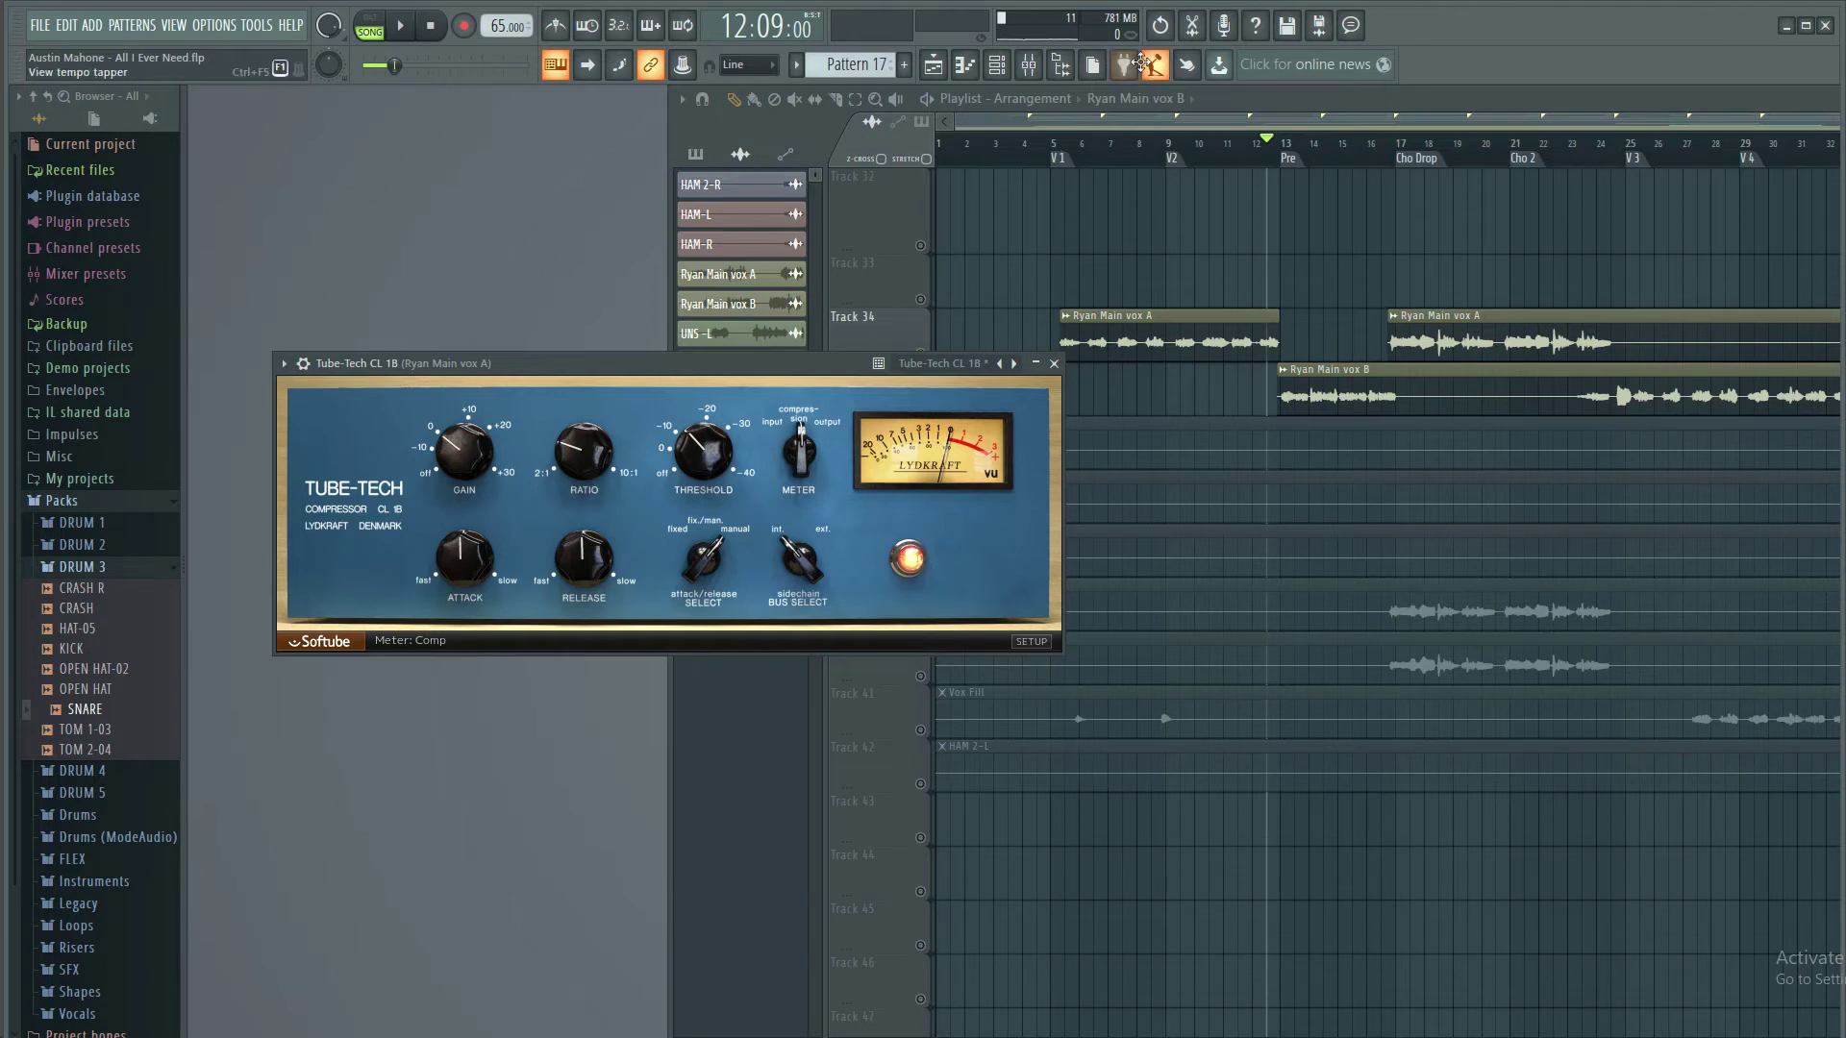
# Compare the vocal from 12:09 with the Tube-Tech CL 1B bypassed and enabled in the mixer, and return to the playlist
pyautogui.click(1027, 64)
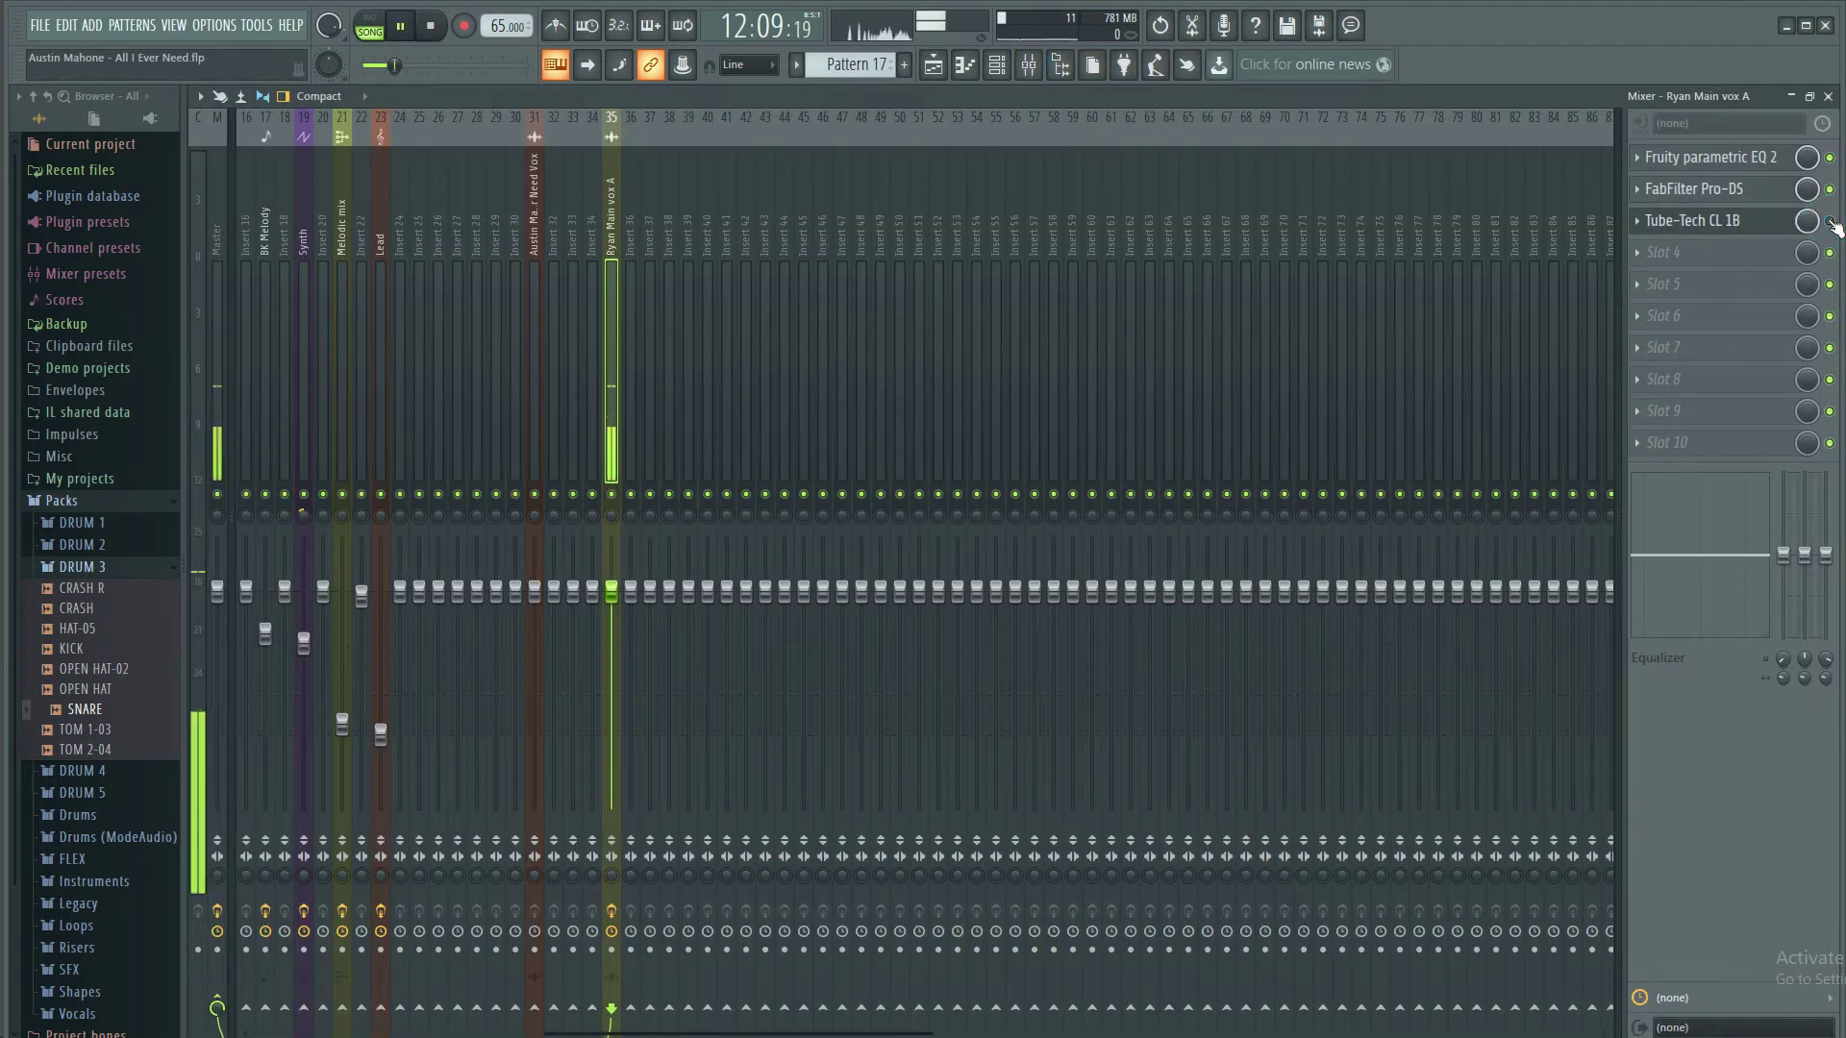
pyautogui.press('space')
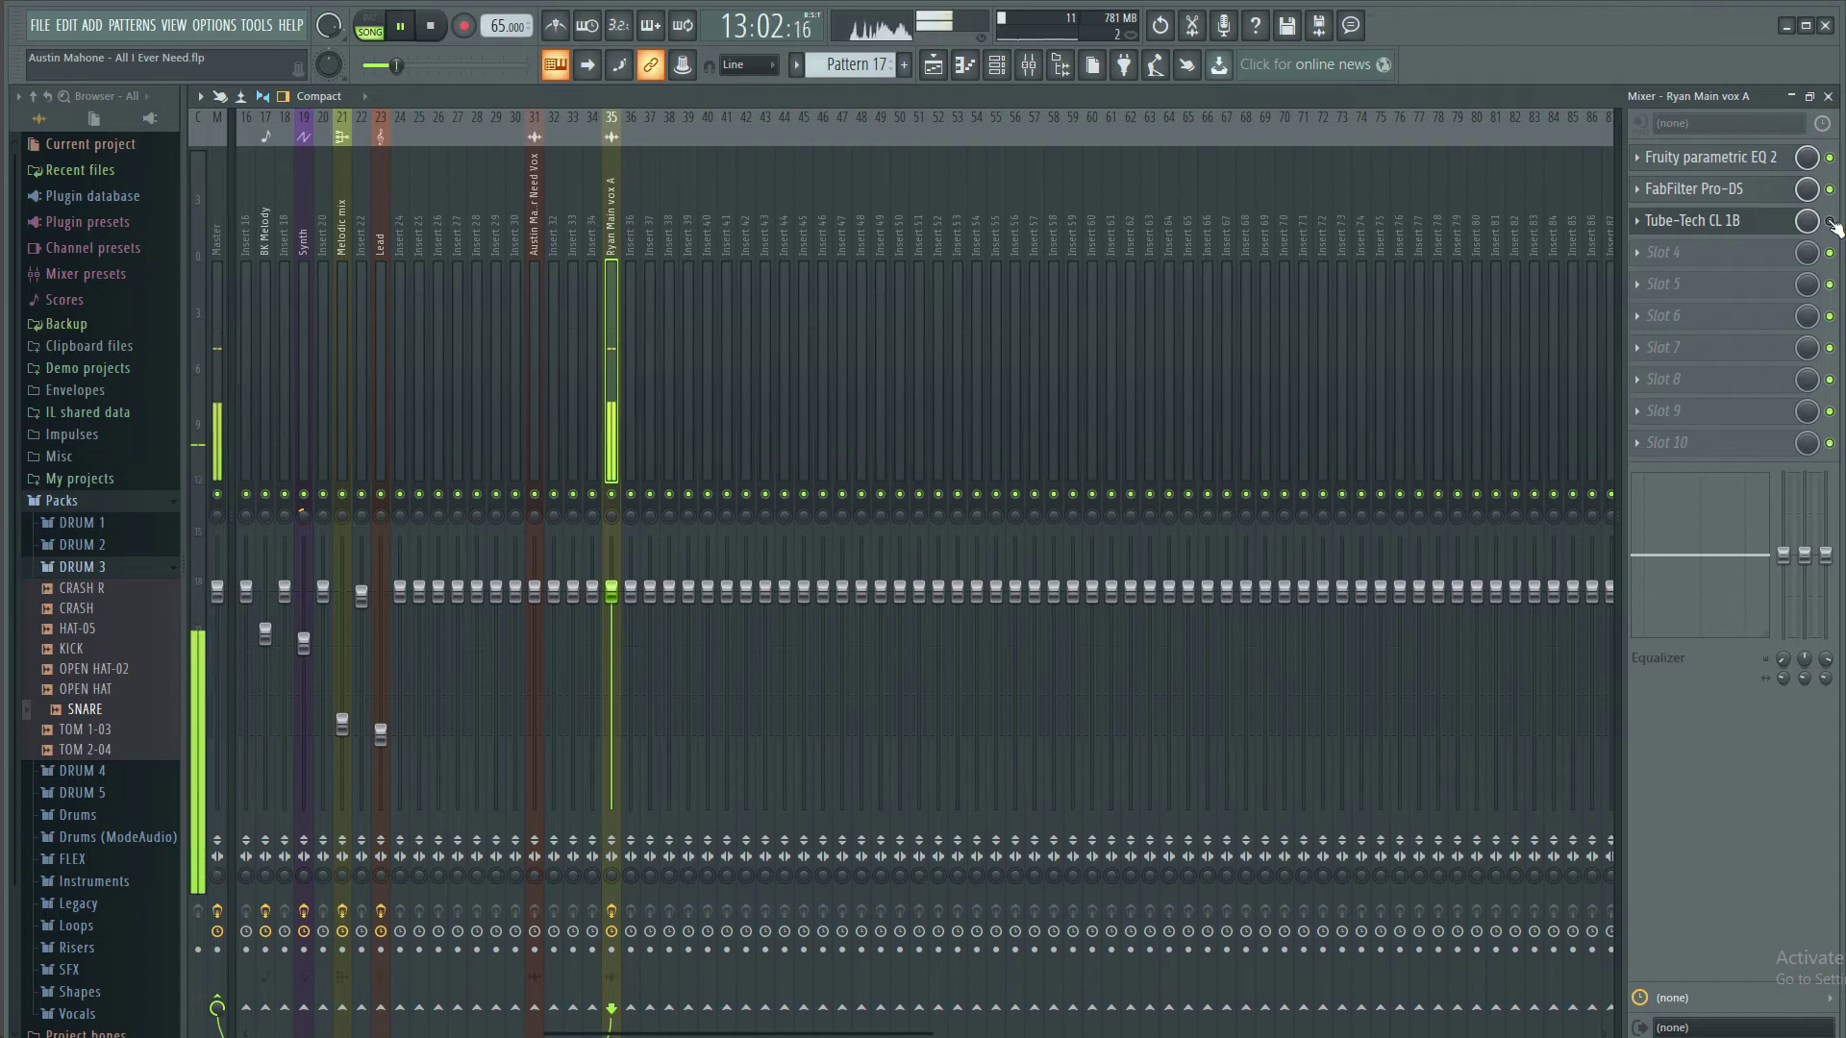
pyautogui.press('space')
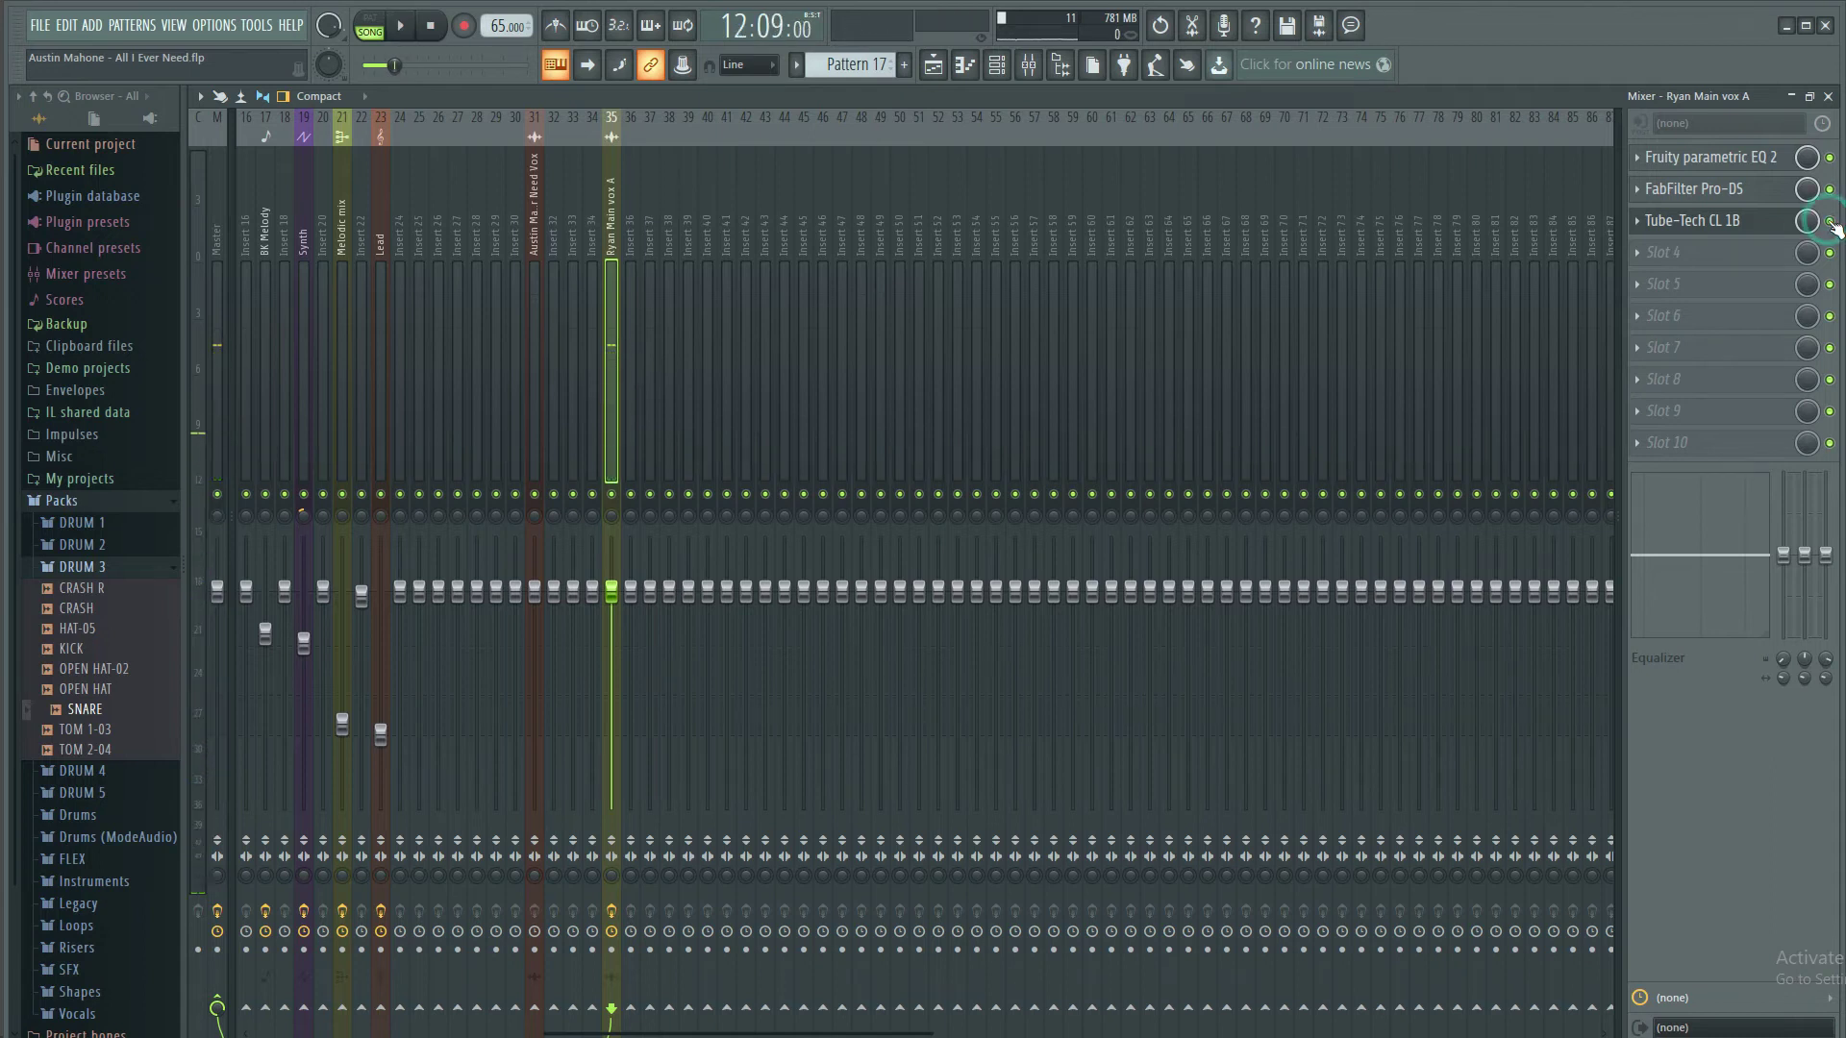
pyautogui.press('space')
pyautogui.click(1828, 97)
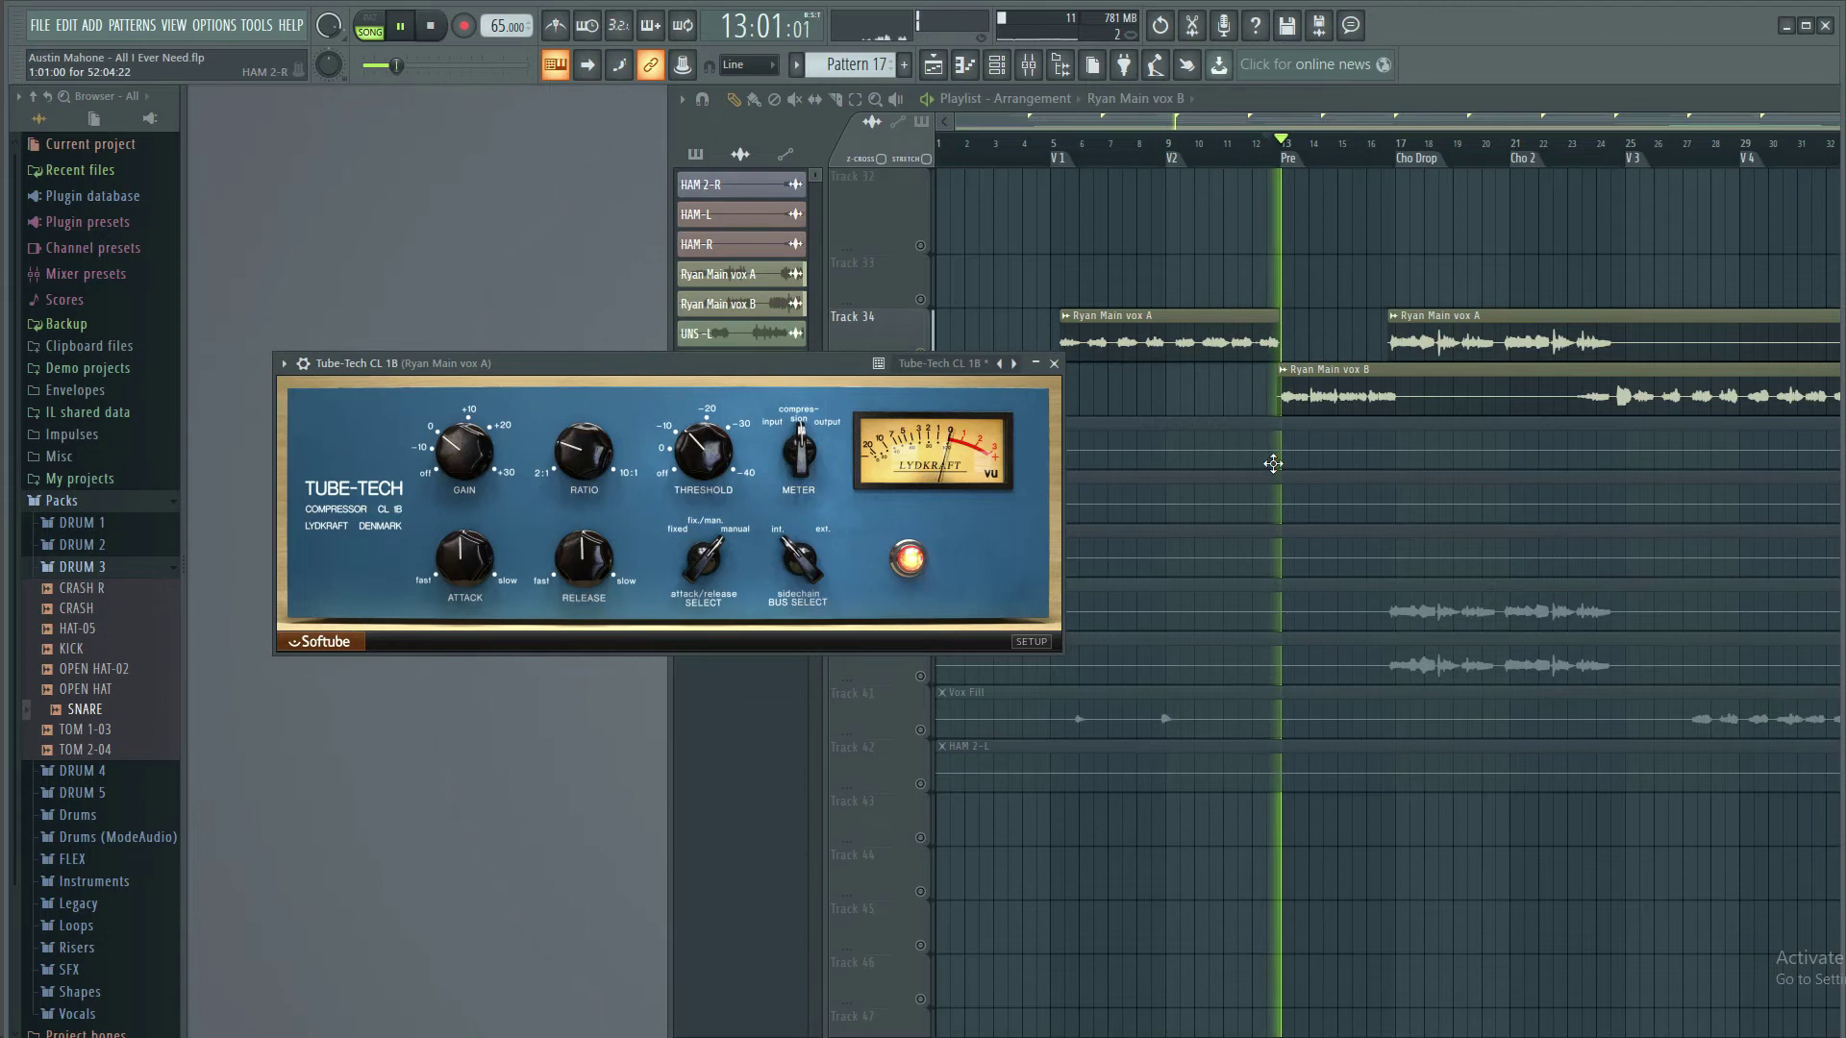
pyautogui.press('space')
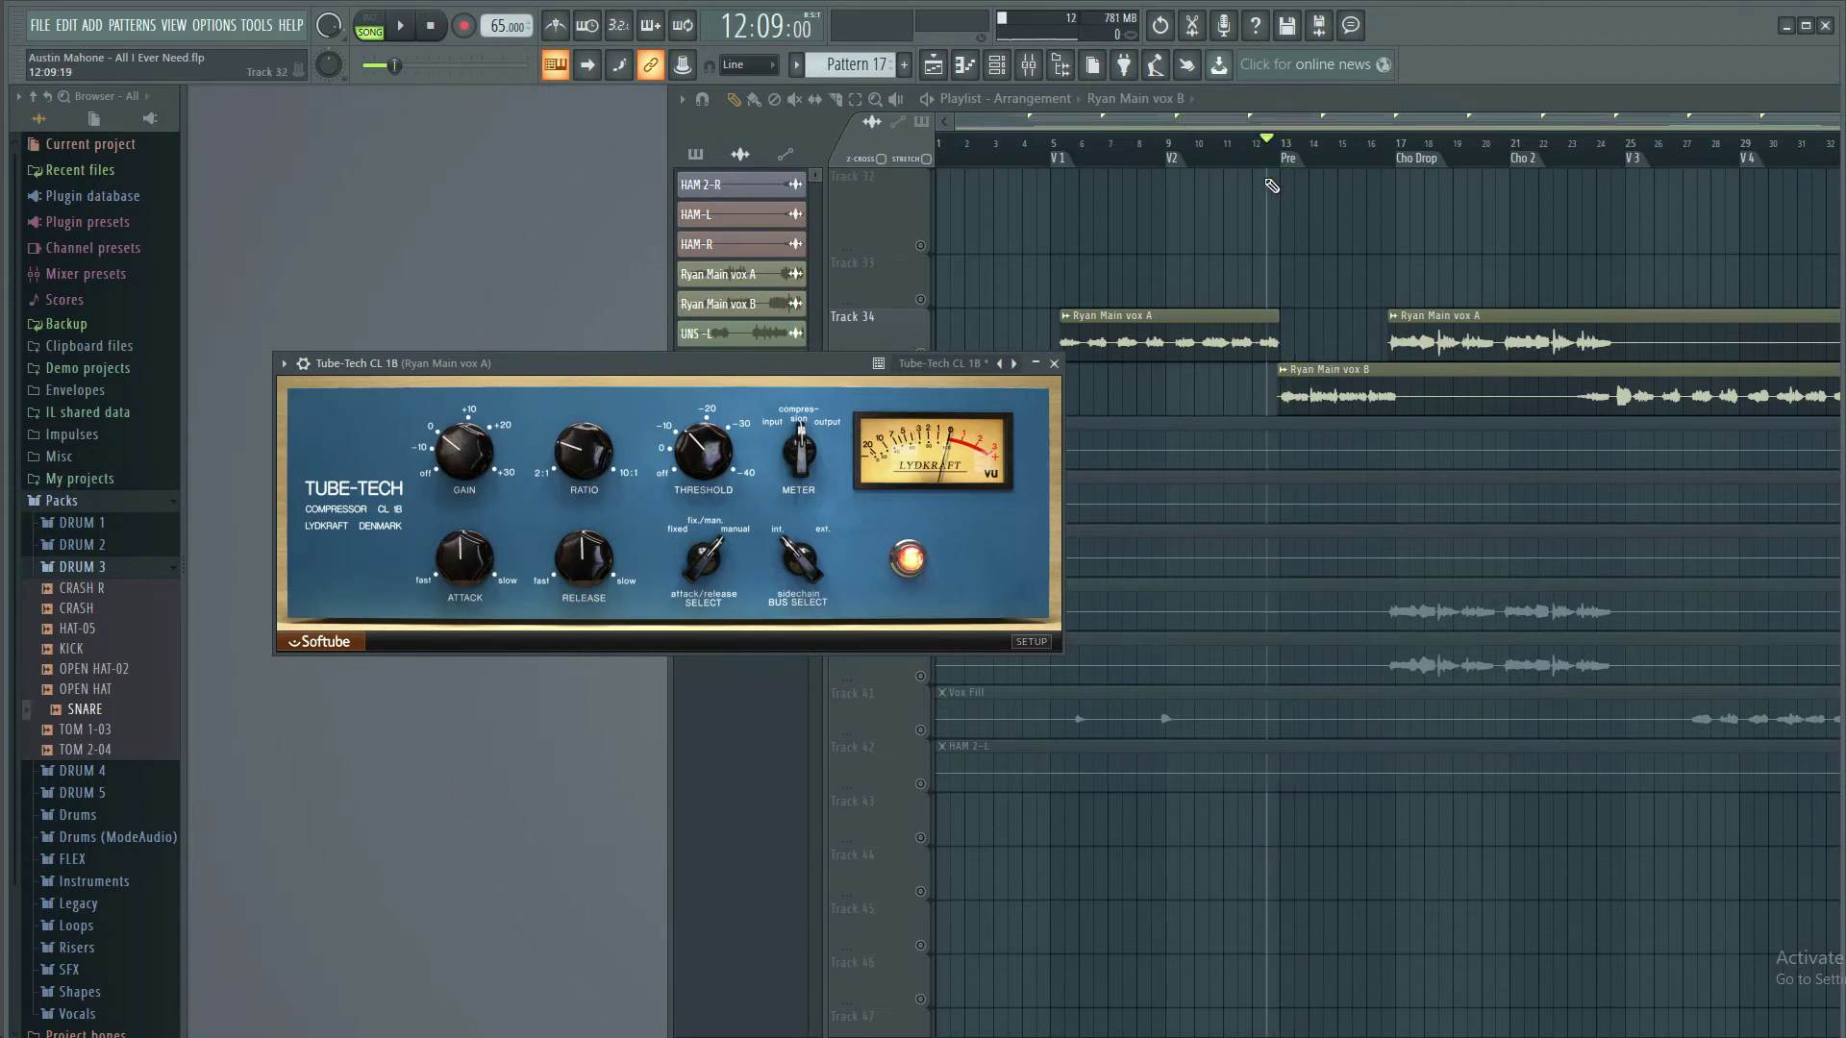
# Play the vocal from the V 1 marker at bar 5 and set the Tube-Tech CL 1B's gain to about 5.2 dB
pyautogui.scroll(-2, 1263, 144)
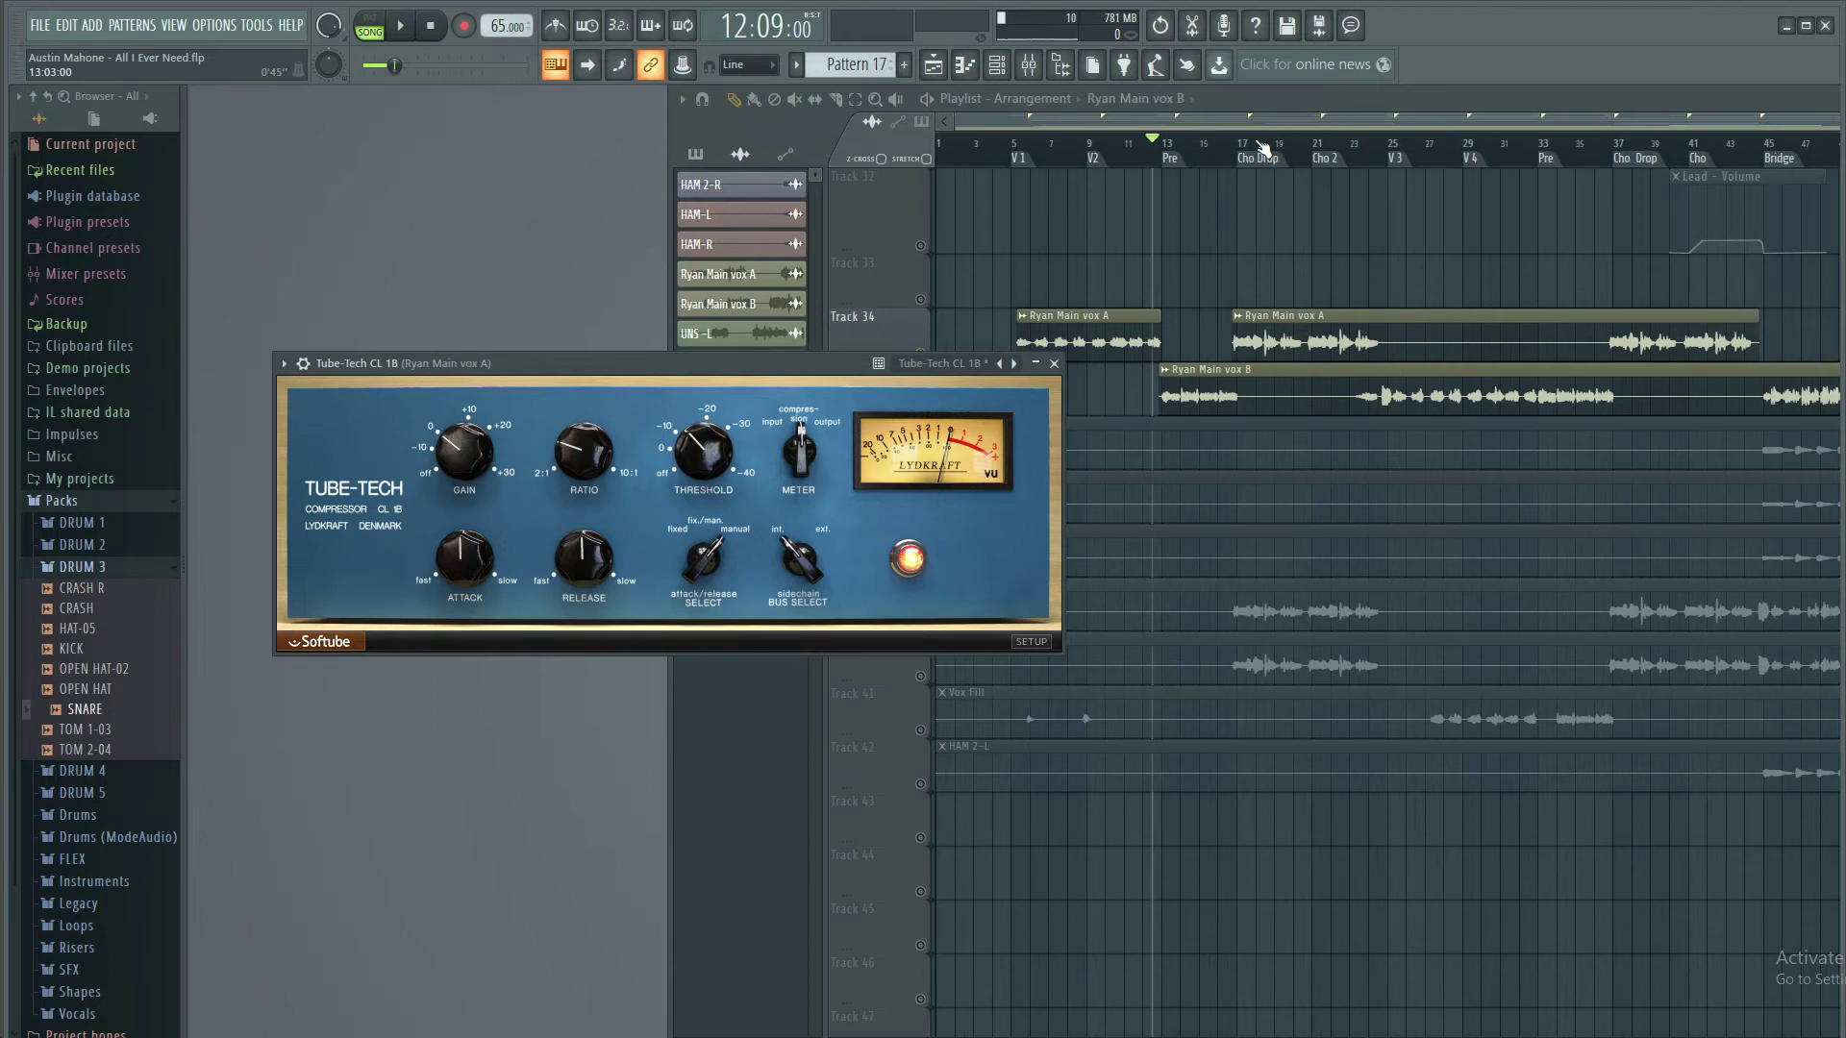
pyautogui.click(1017, 152)
pyautogui.click(493, 387)
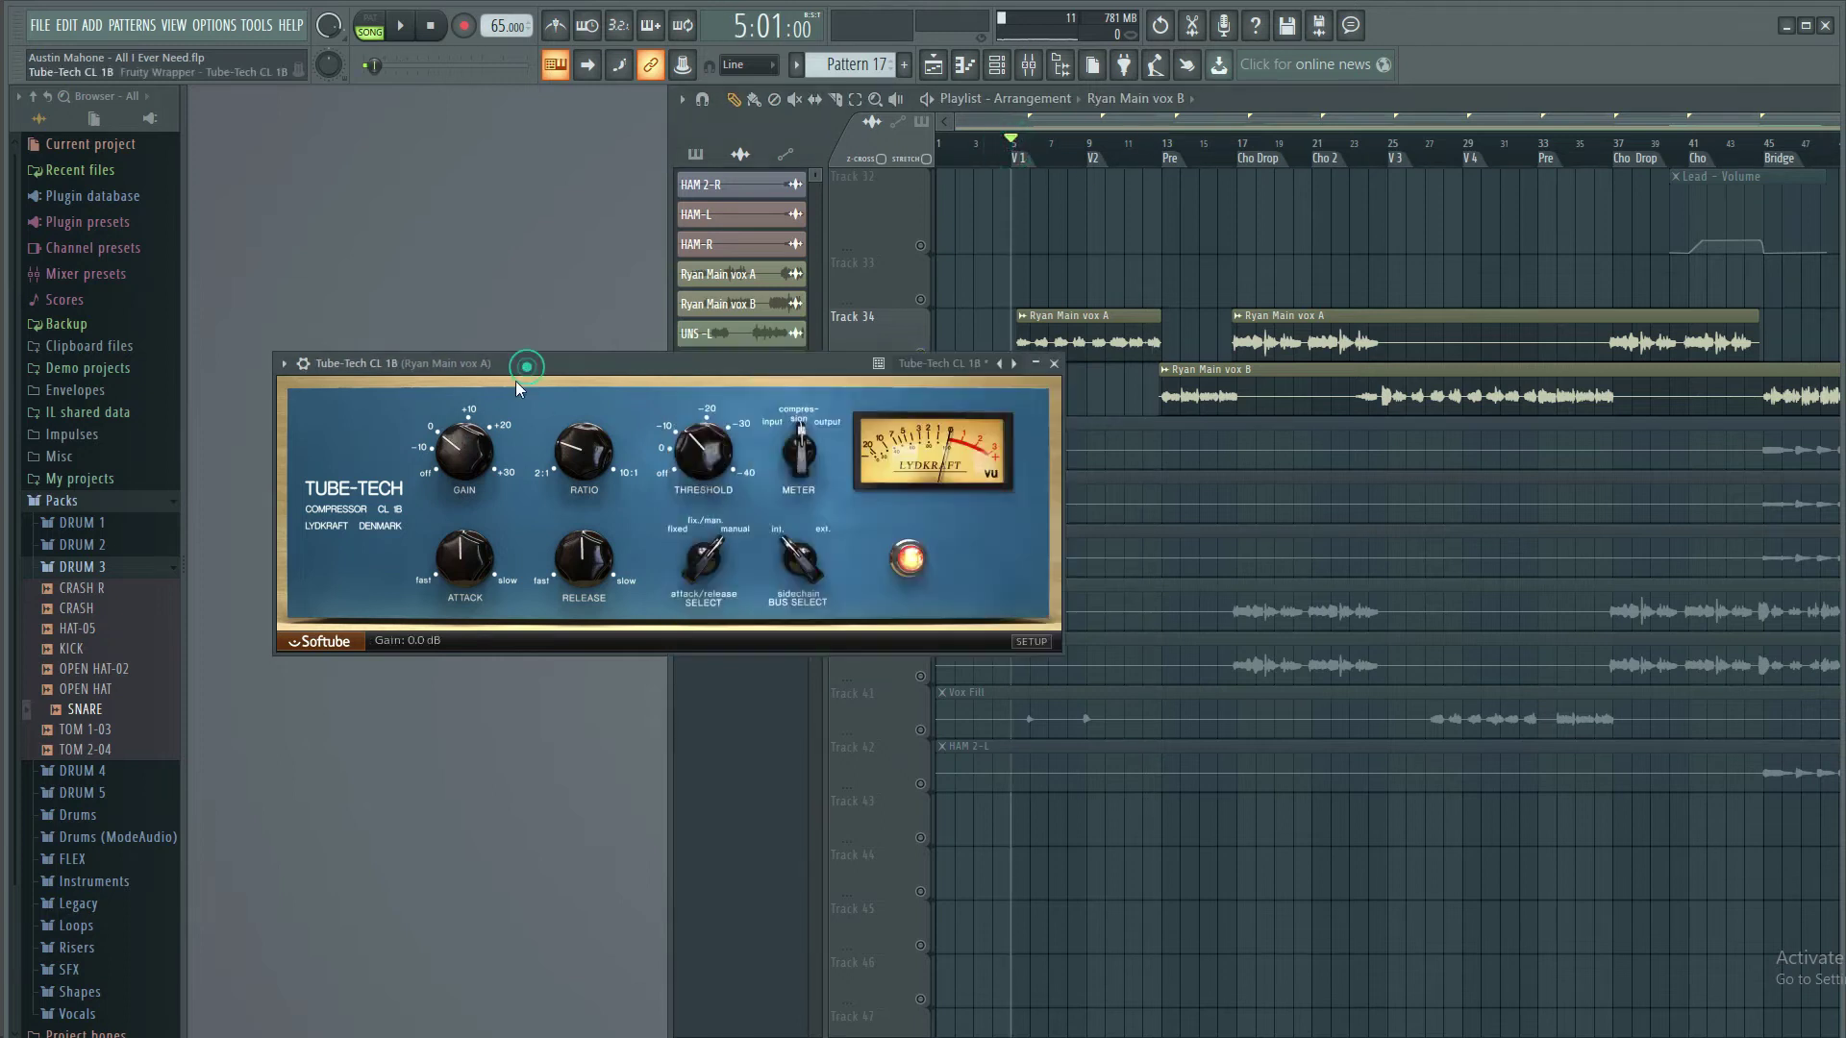
pyautogui.press('space')
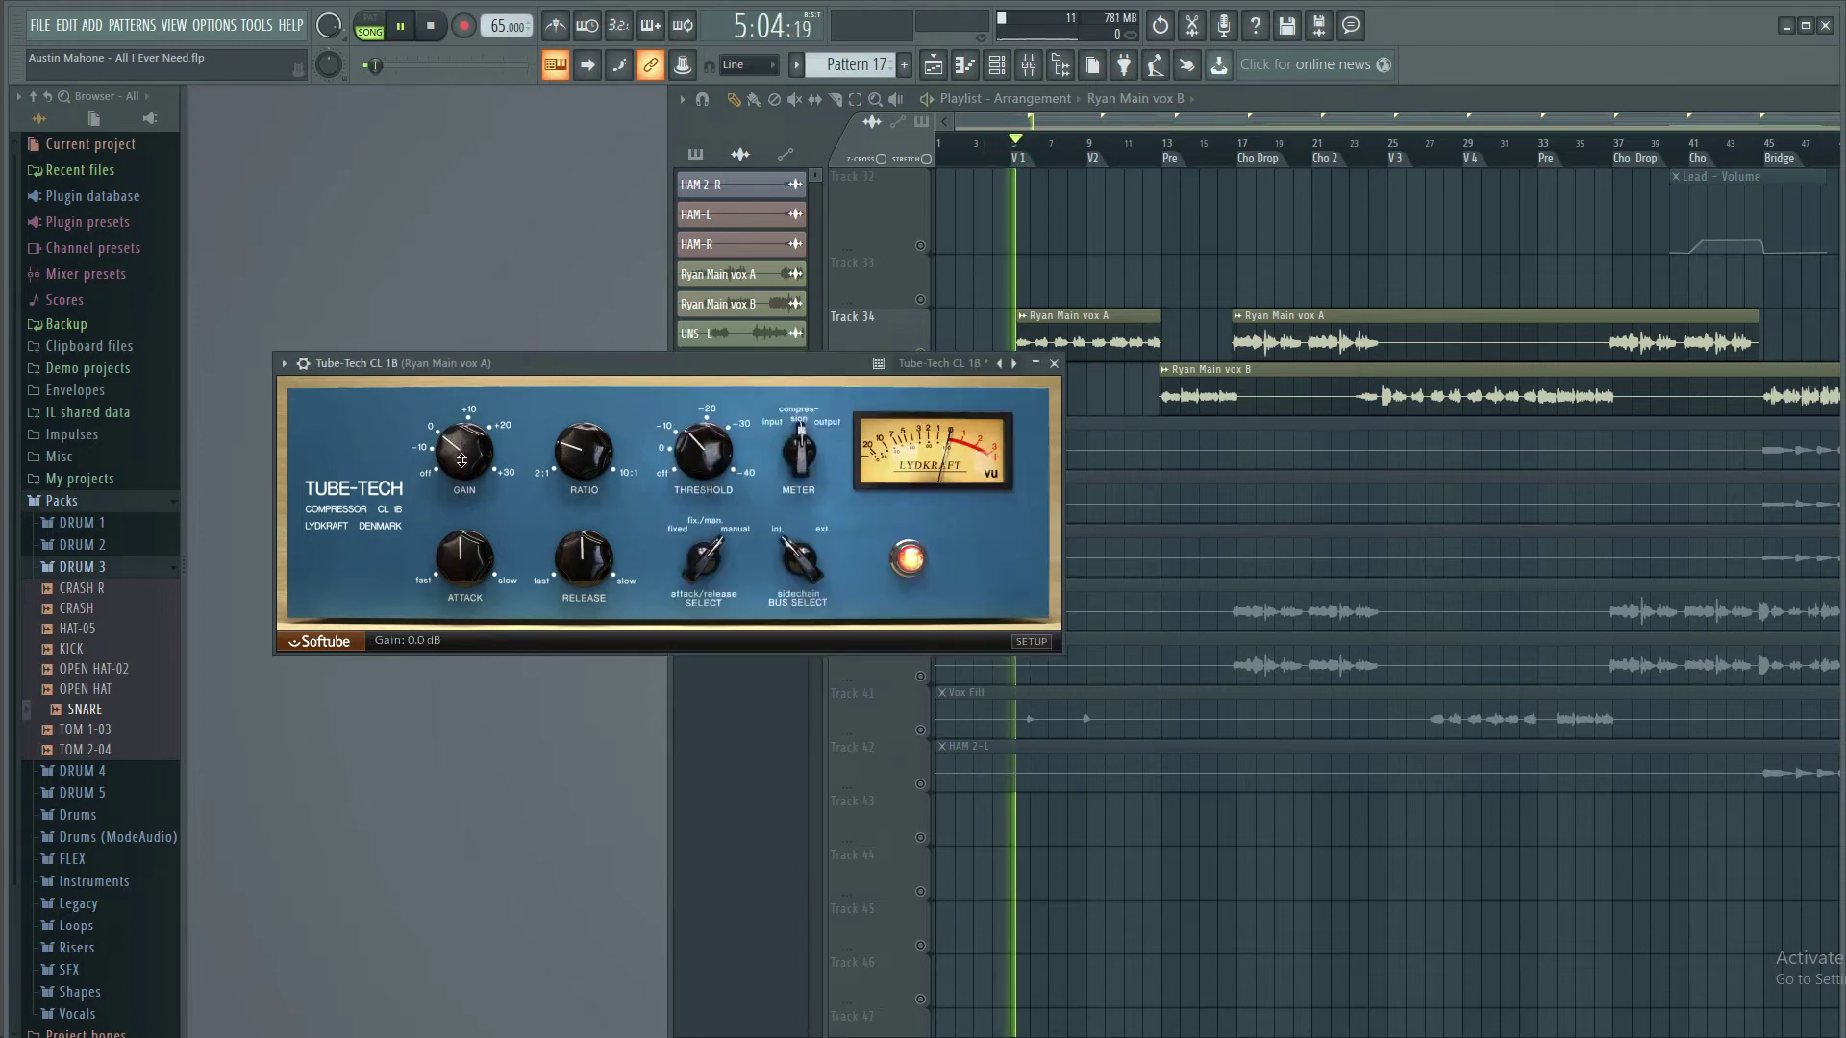
pyautogui.scroll(2, 461, 456)
pyautogui.scroll(10, 462, 452)
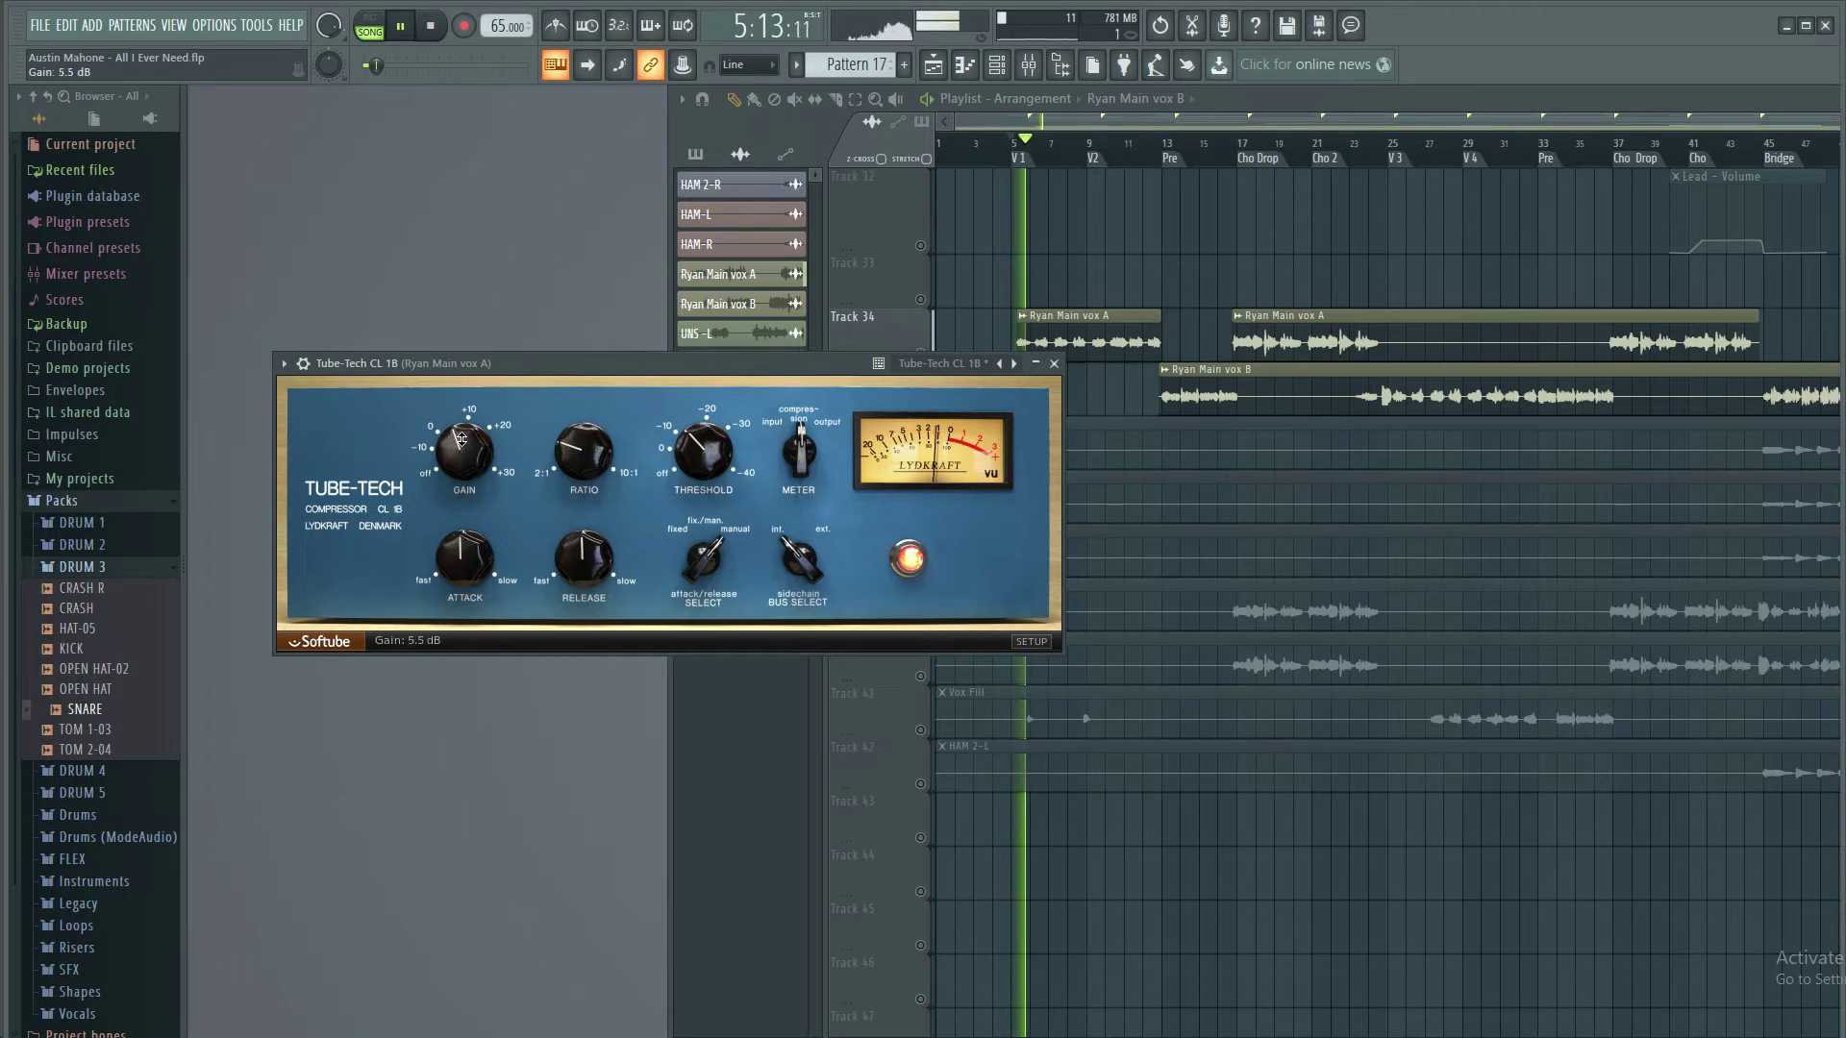
pyautogui.moveTo(465, 445); pyautogui.dragTo(472, 456)
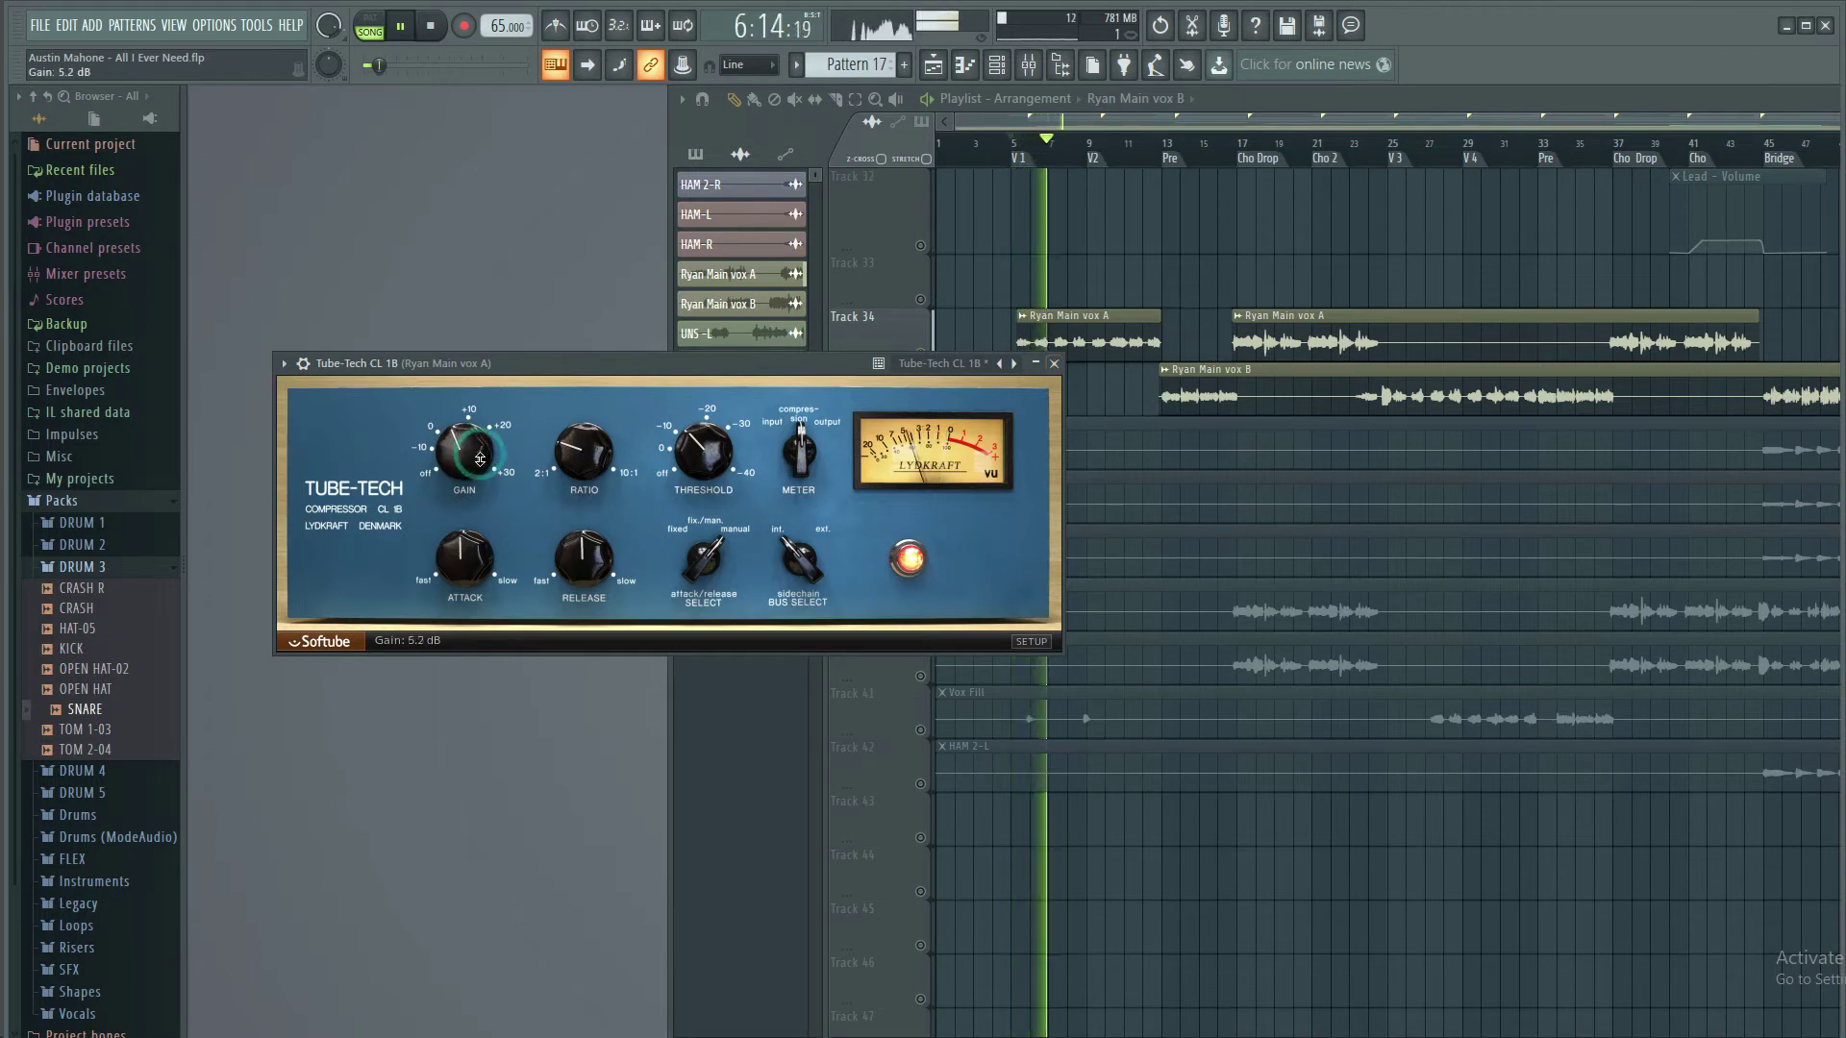
# Close the compressor window and enlarge the playlist to show more of the arrangement
pyautogui.click(1053, 364)
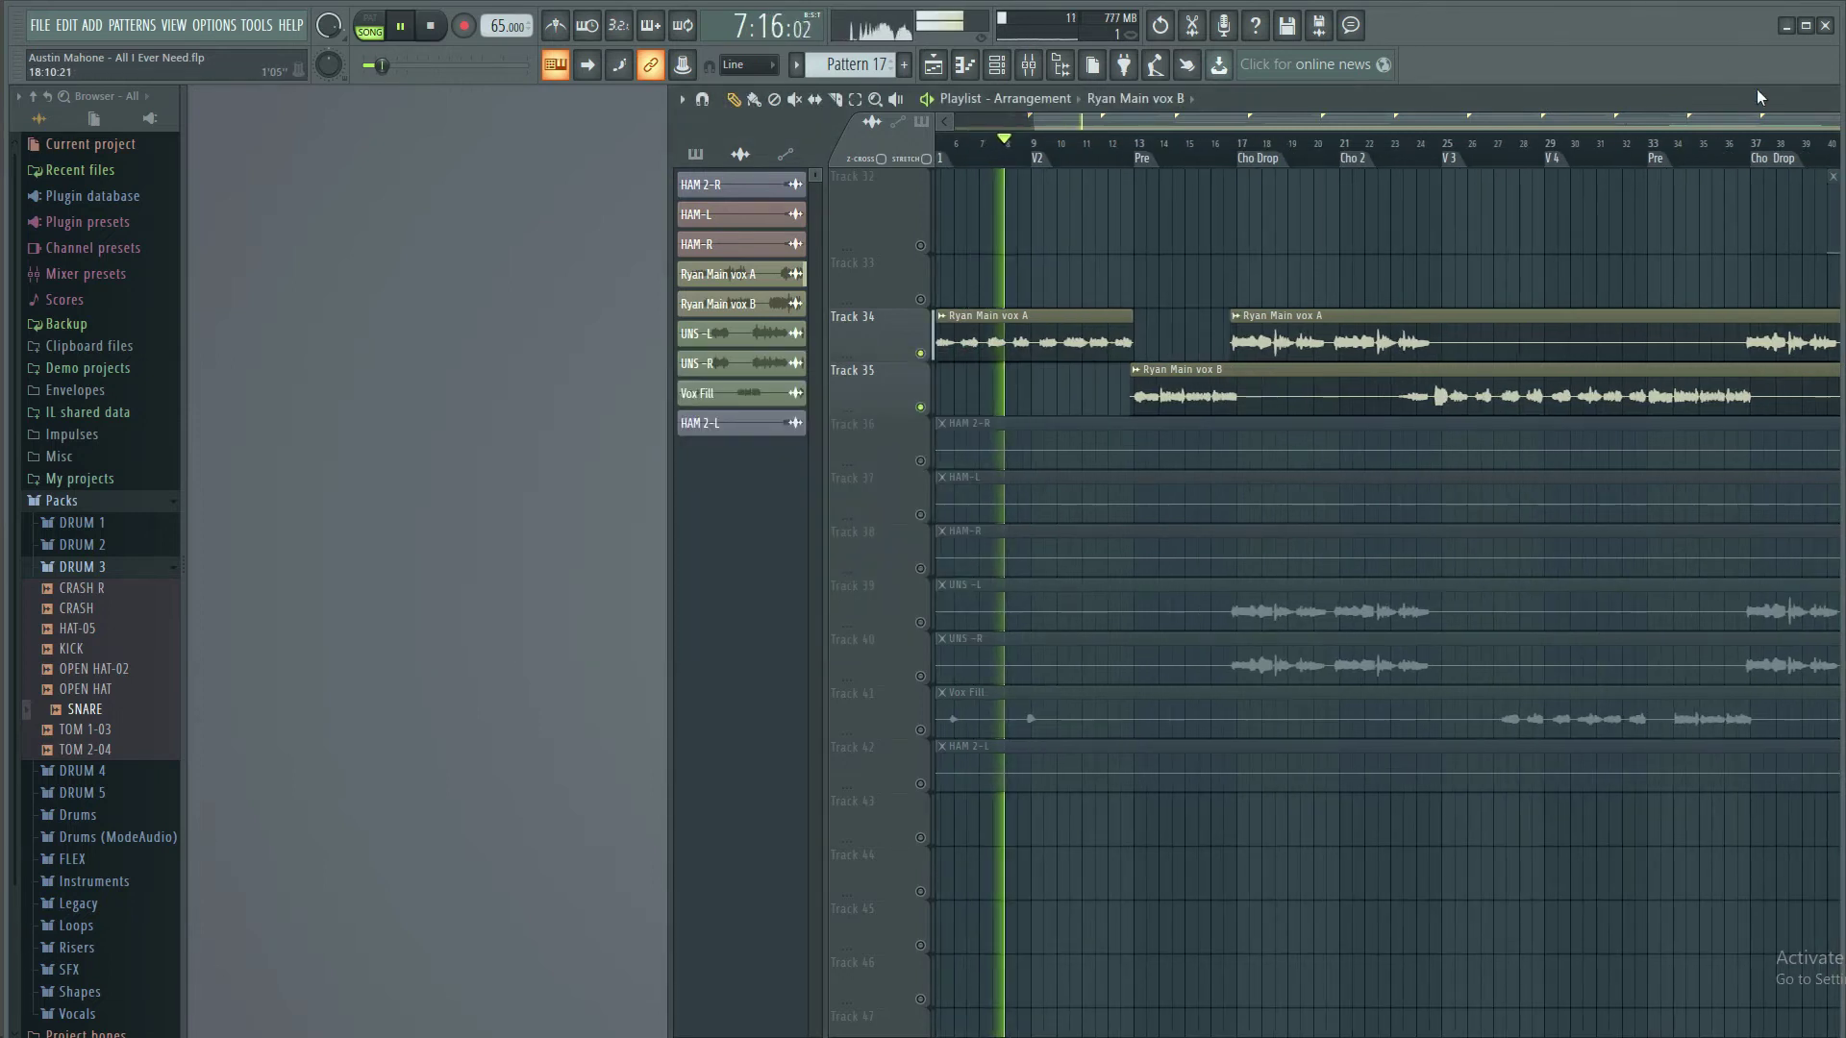
pyautogui.doubleClick(1757, 90)
pyautogui.moveTo(1302, 102); pyautogui.dragTo(1273, 94)
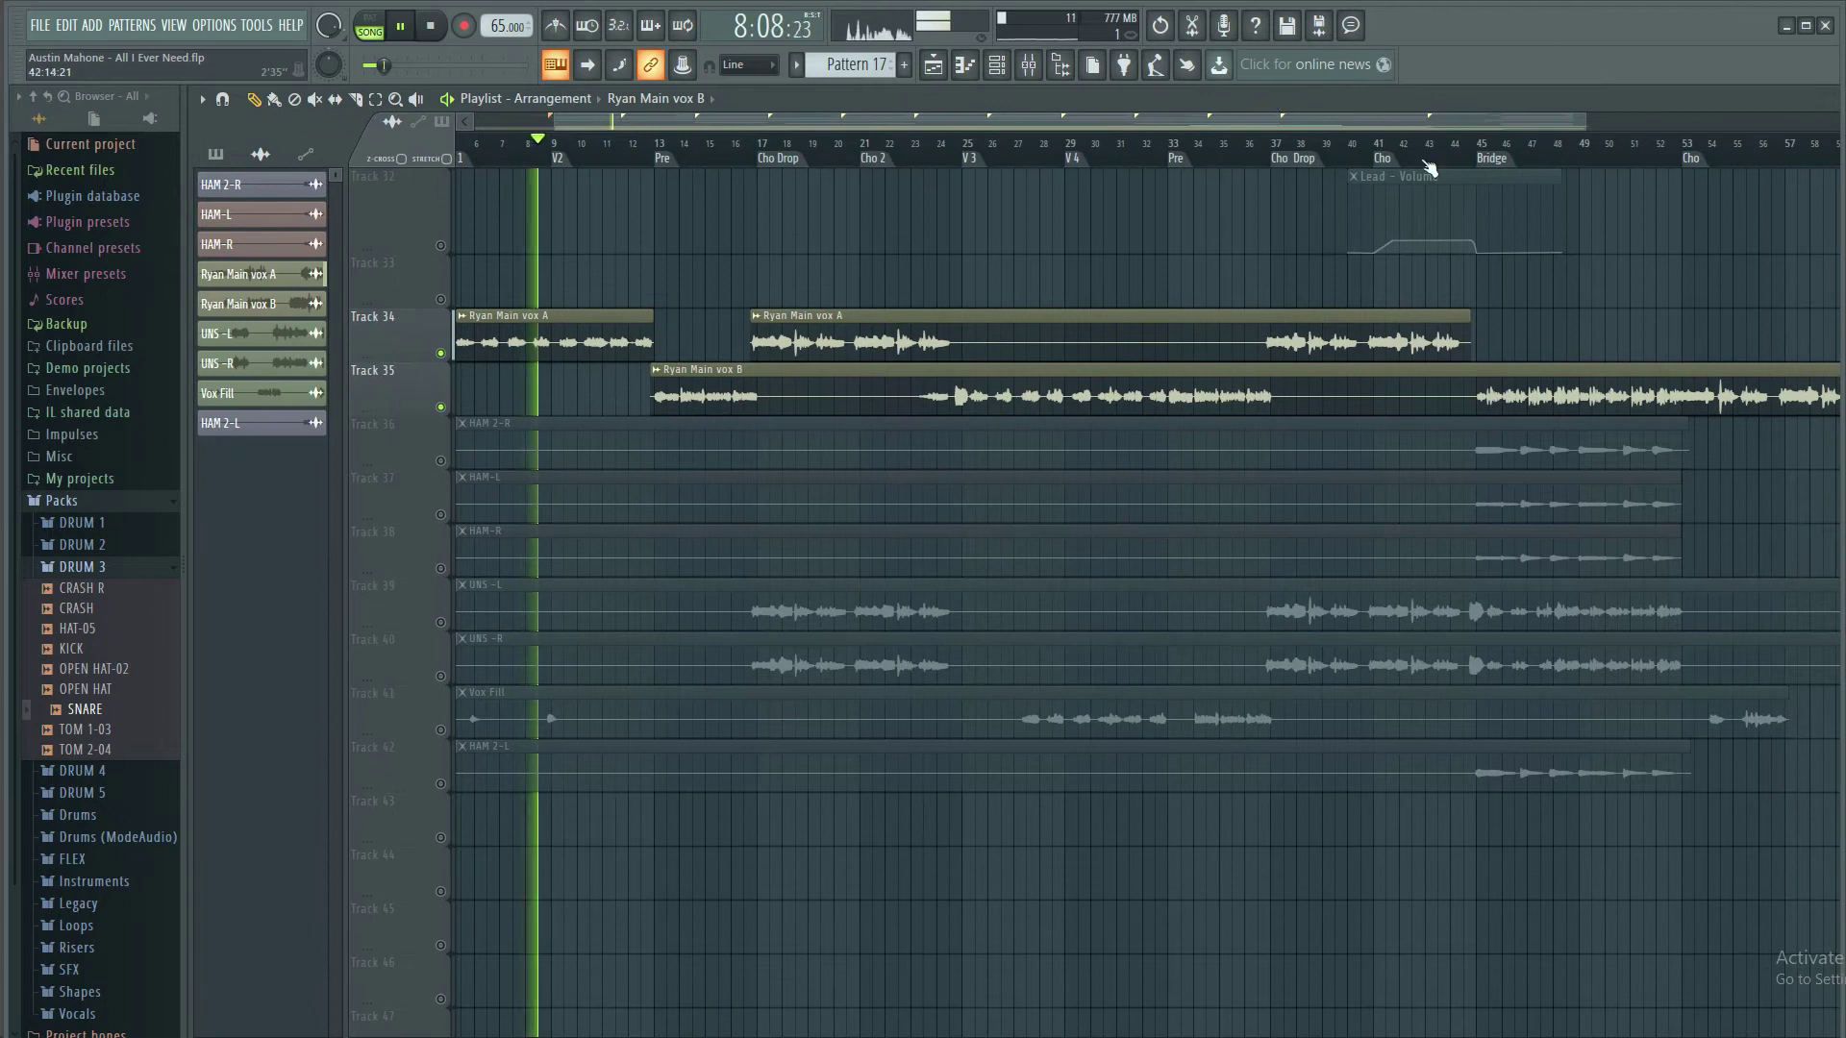
# Move the Tube-Tech CL 1B to slot 4 of the main vocal's mixer track and load FabFilter Pro-MB into slot 3
pyautogui.click(1026, 69)
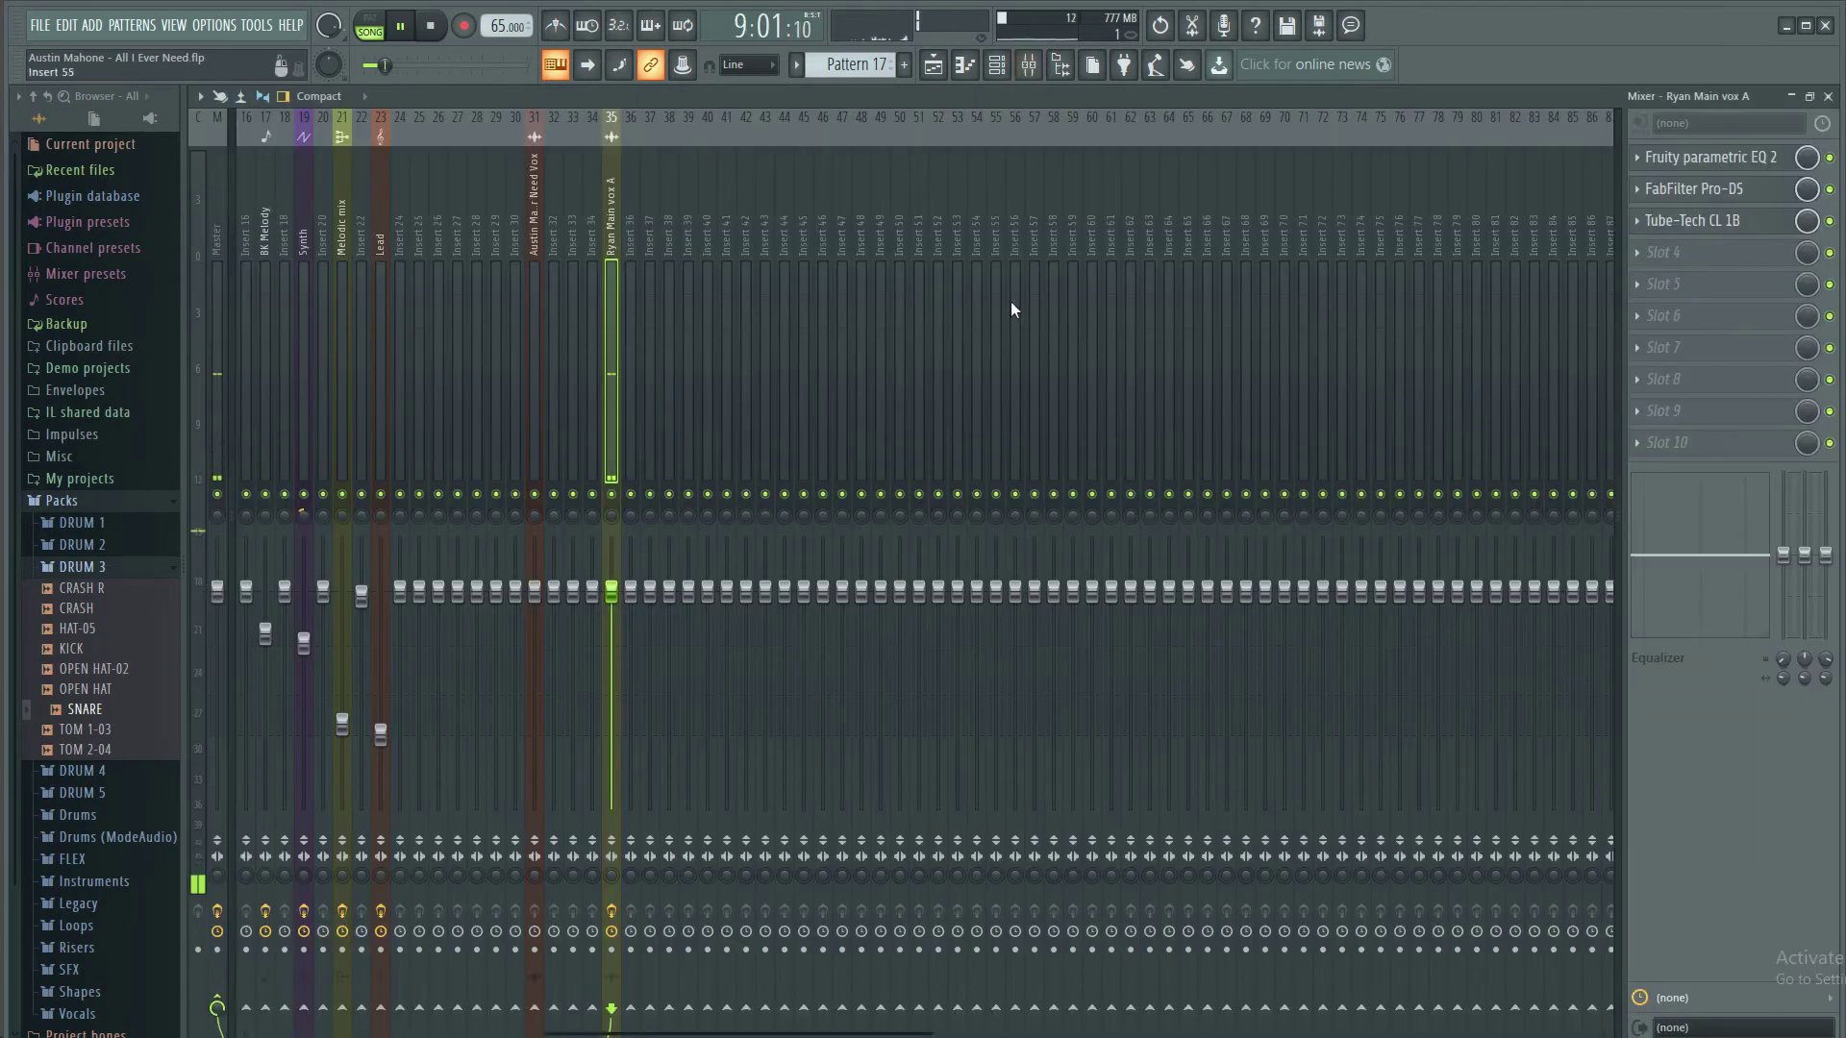
pyautogui.scroll(3, 1012, 298)
pyautogui.moveTo(1014, 241); pyautogui.dragTo(783, 249)
pyautogui.scroll(-3, 898, 255)
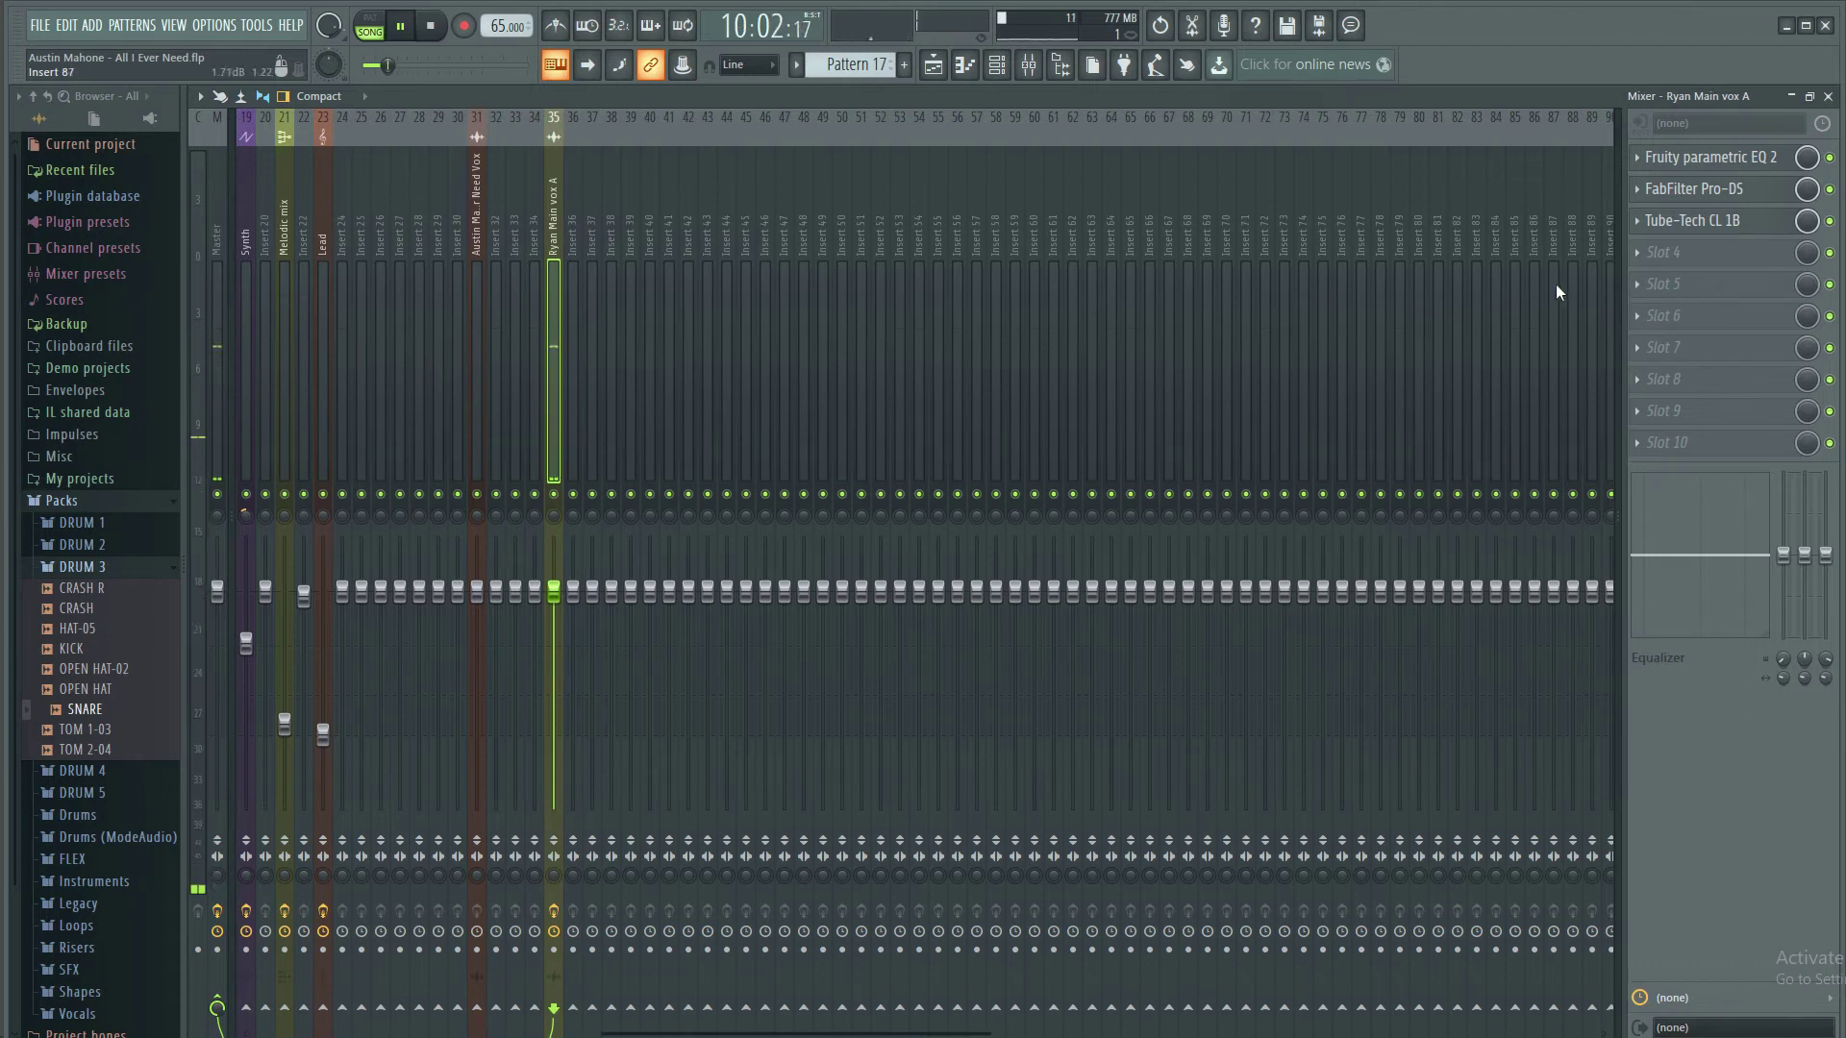
pyautogui.press('space')
pyautogui.moveTo(1731, 231); pyautogui.dragTo(1731, 260)
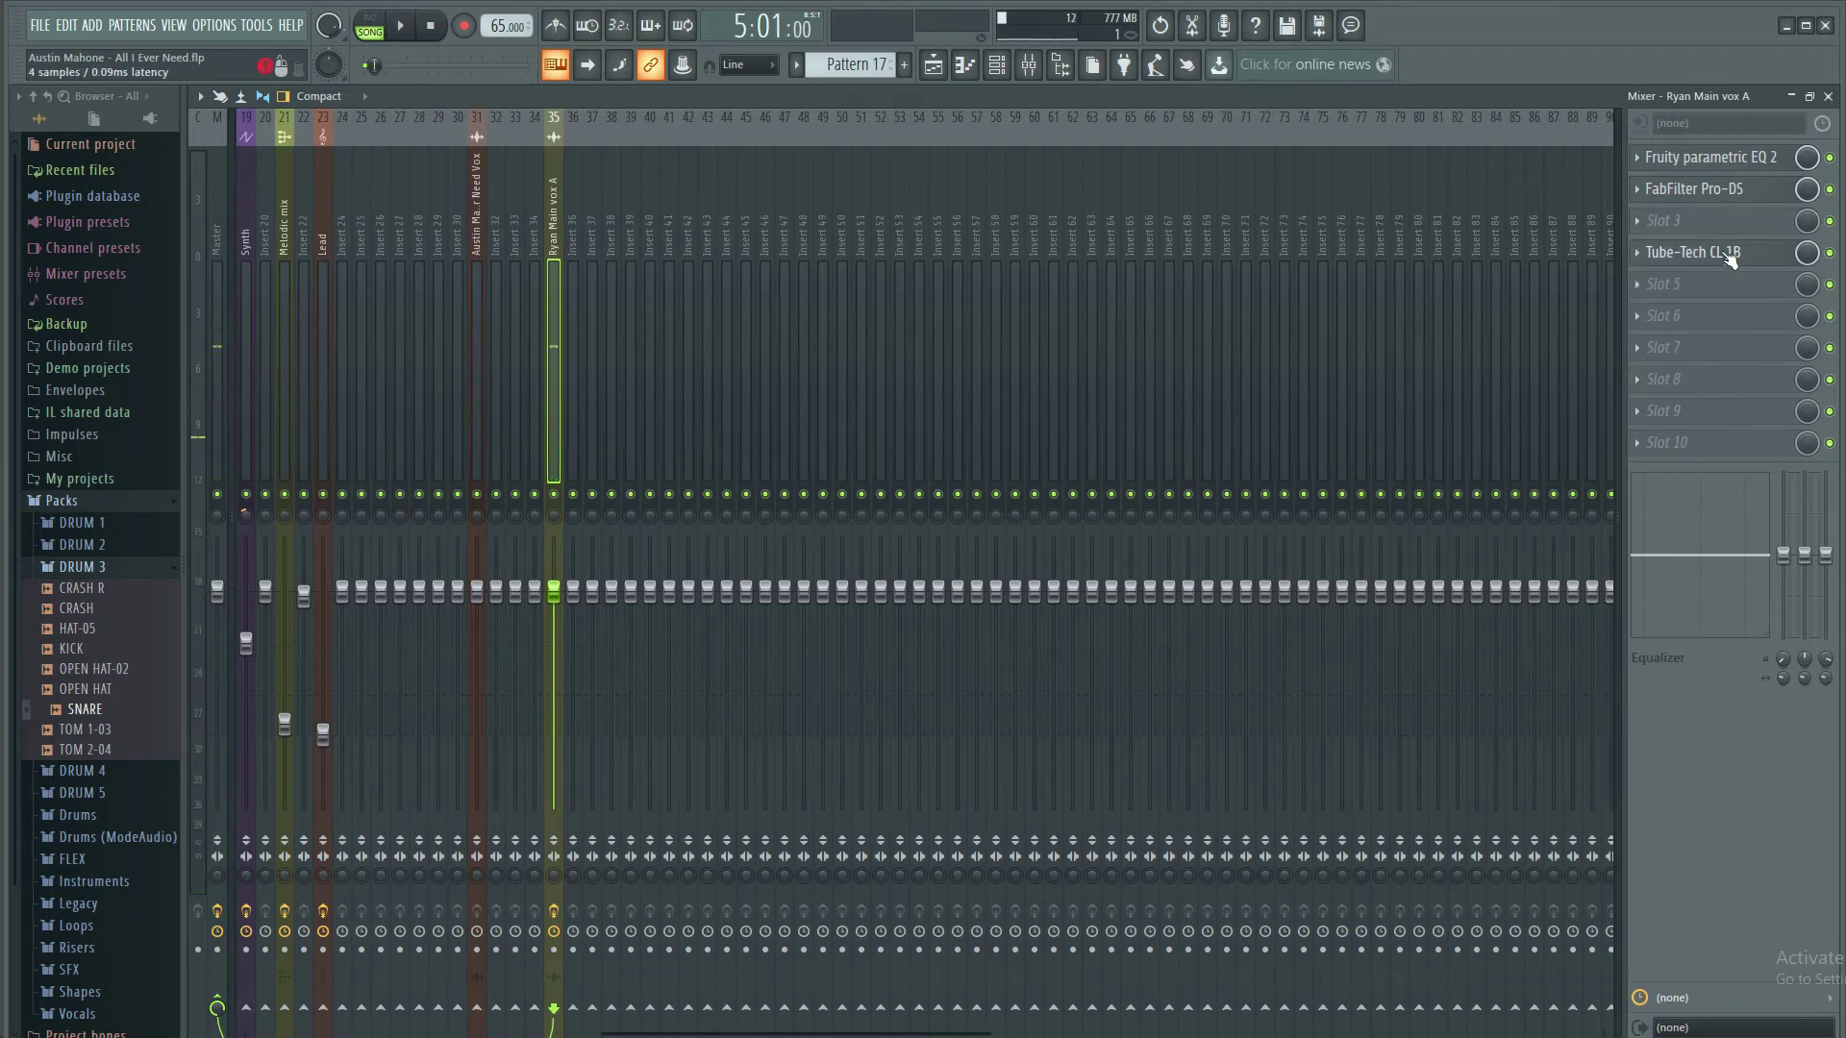
pyautogui.click(1700, 219)
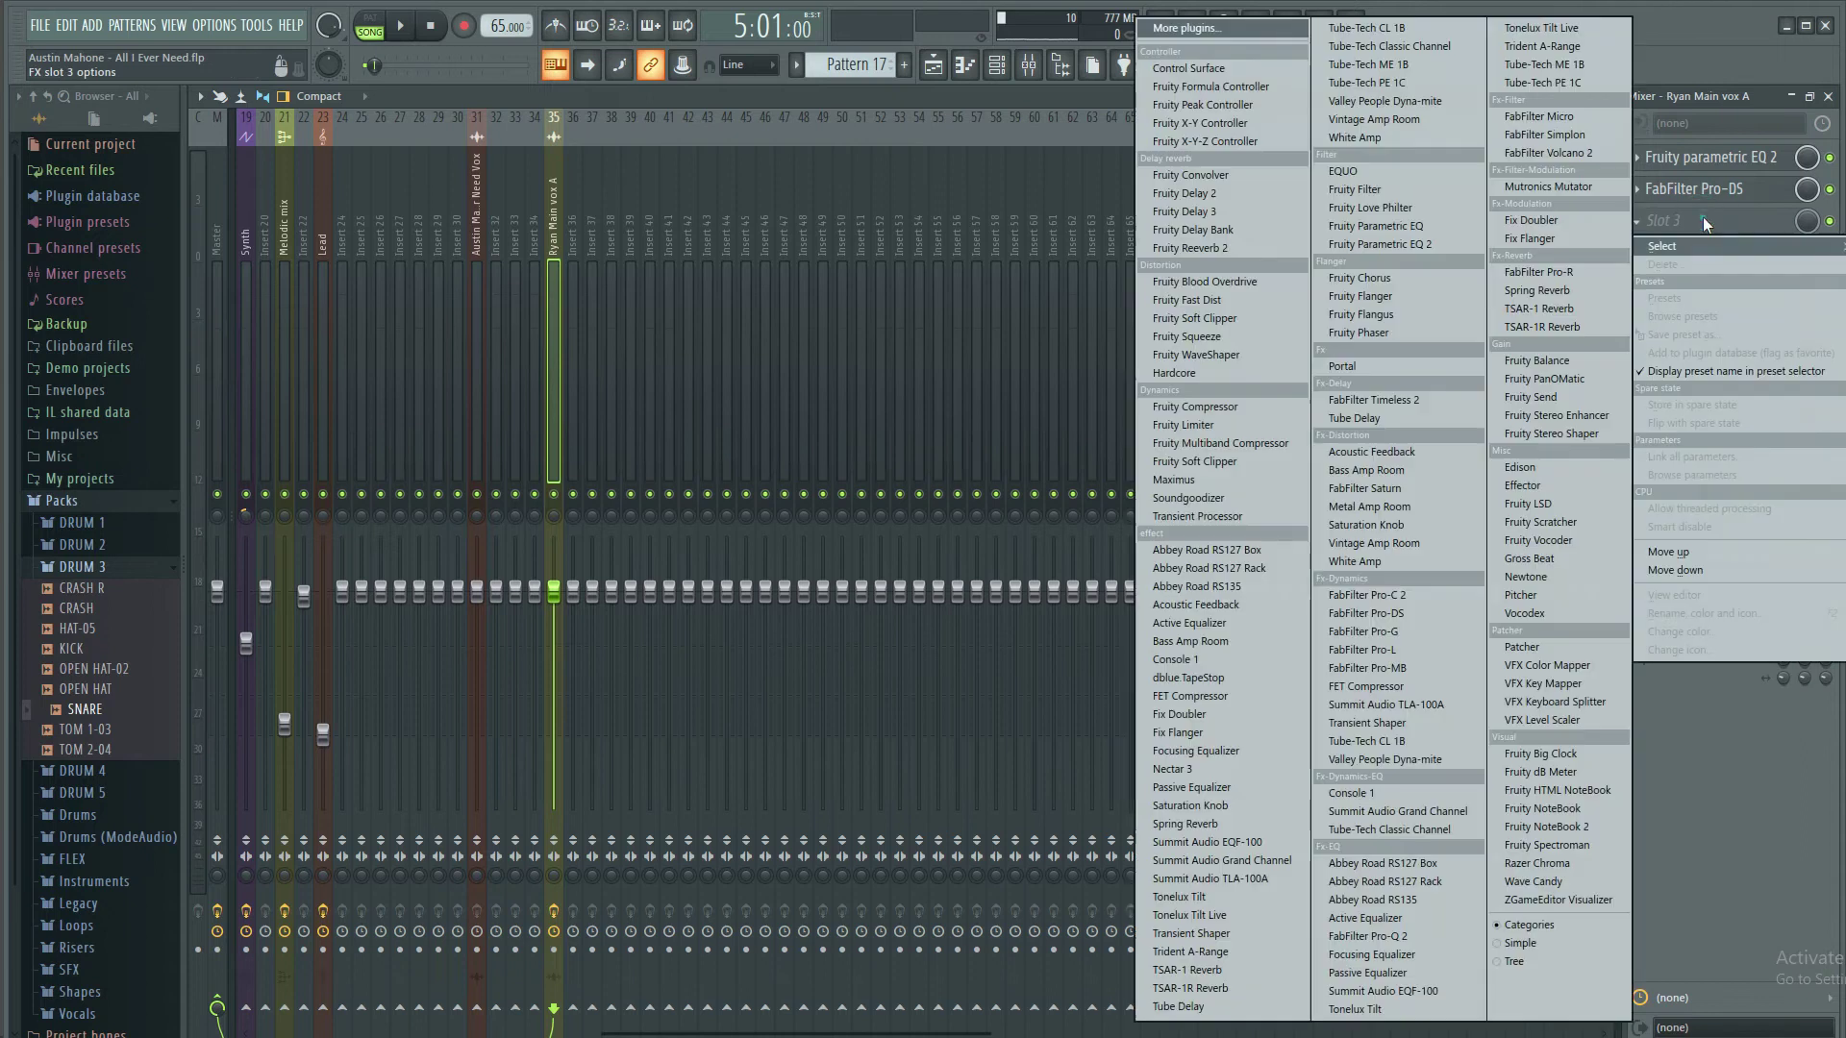
pyautogui.click(1433, 666)
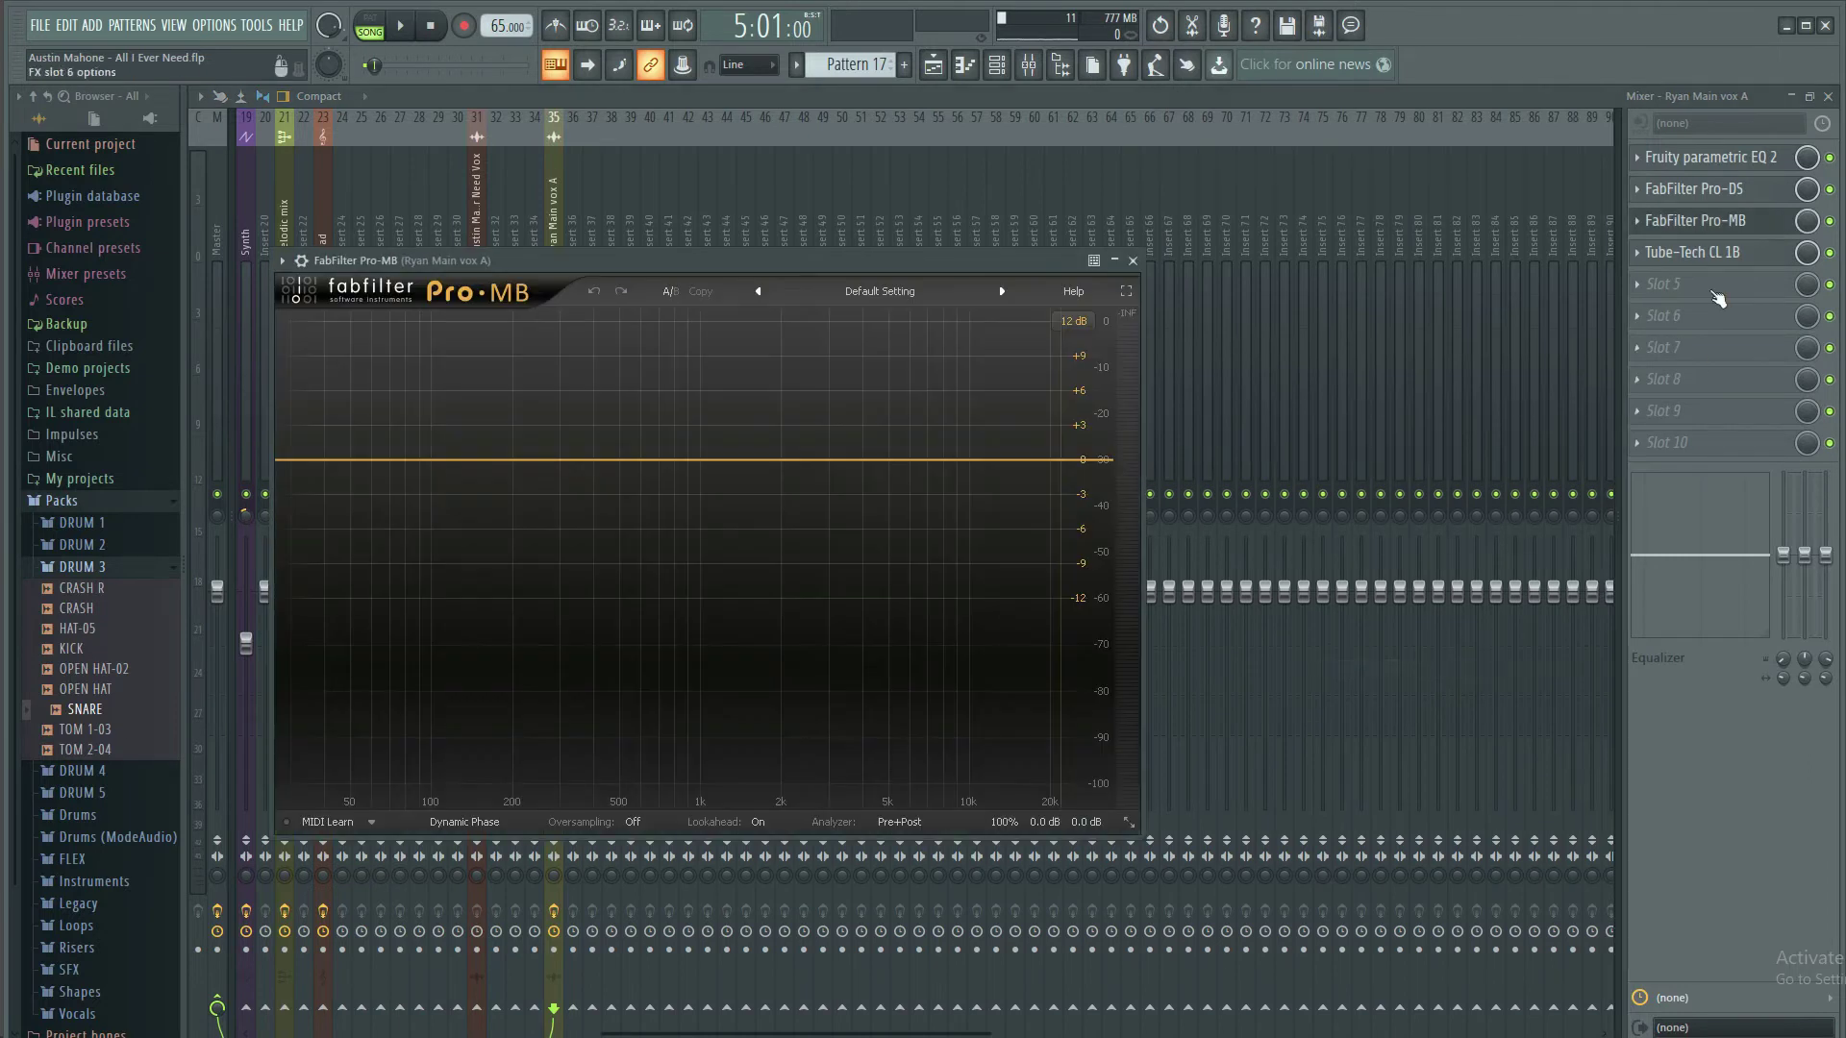
# Close the mixer, play the vocal from 17:09, and arrange the playlist and Pro-MB windows so both are visible
pyautogui.click(1828, 96)
pyautogui.moveTo(842, 271); pyautogui.dragTo(868, 583)
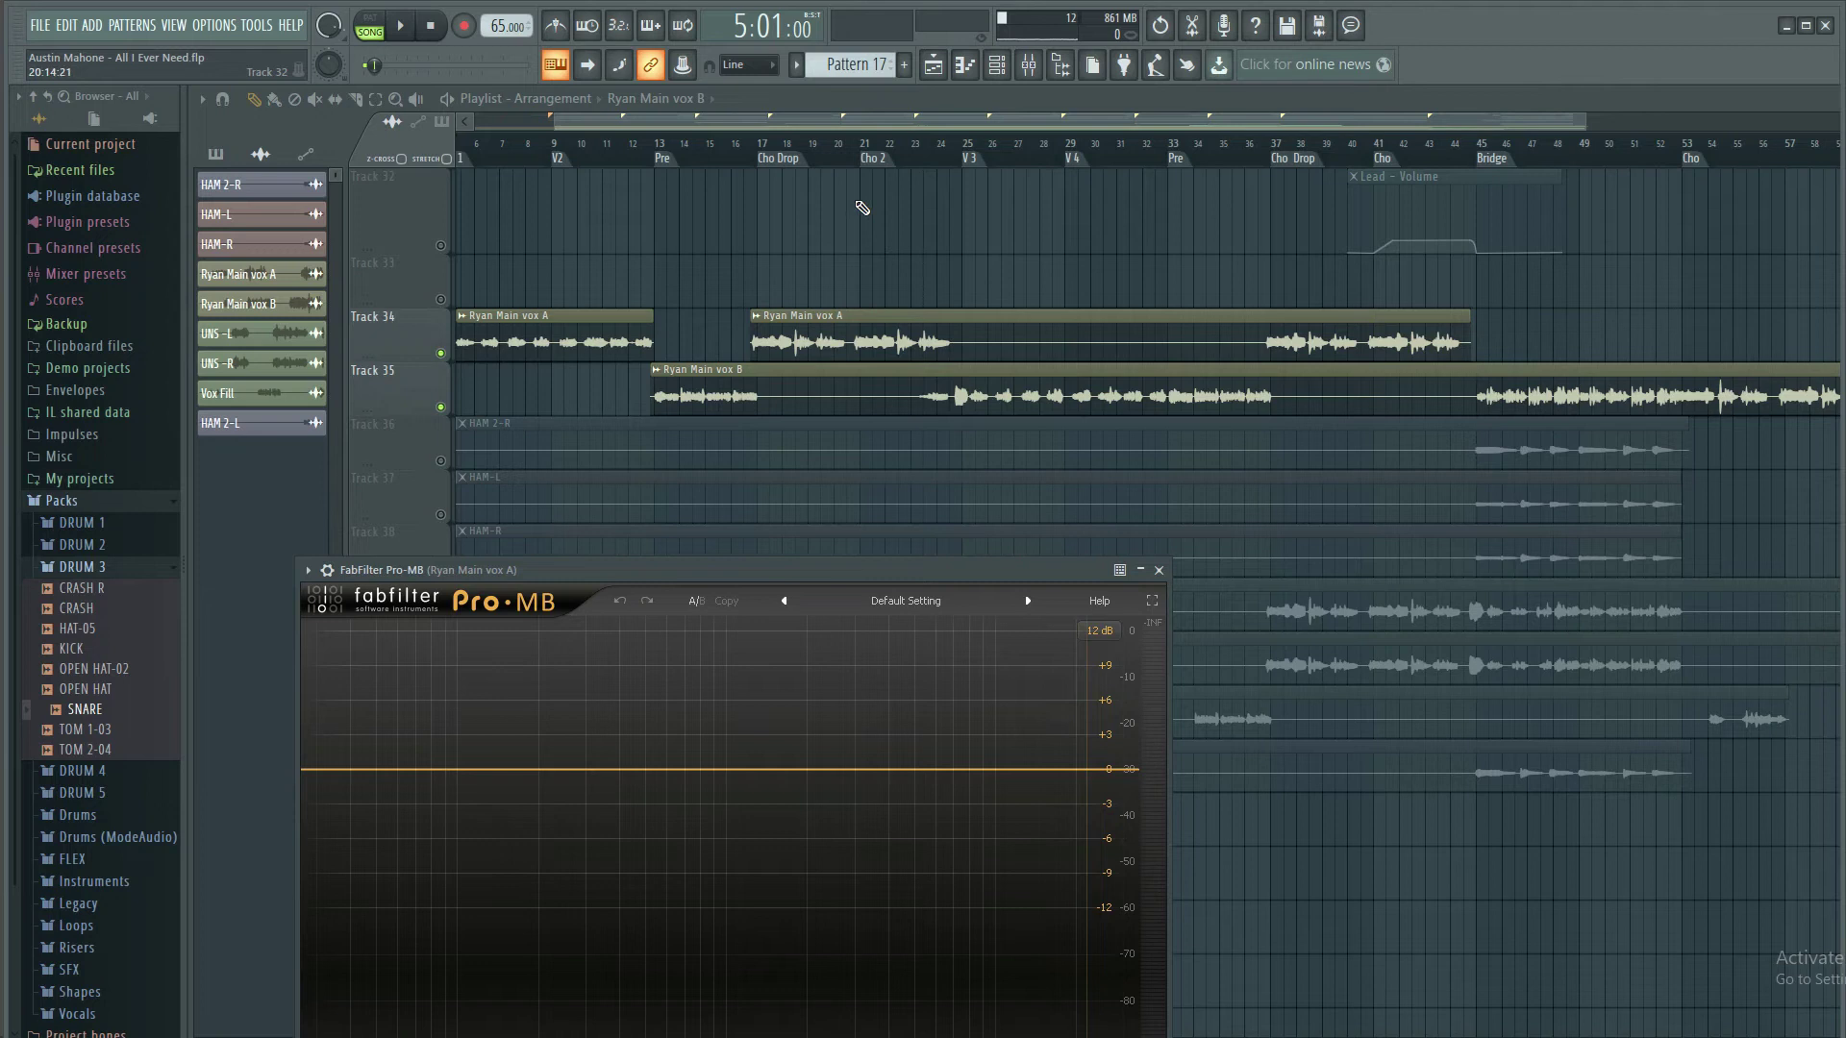
pyautogui.click(784, 156)
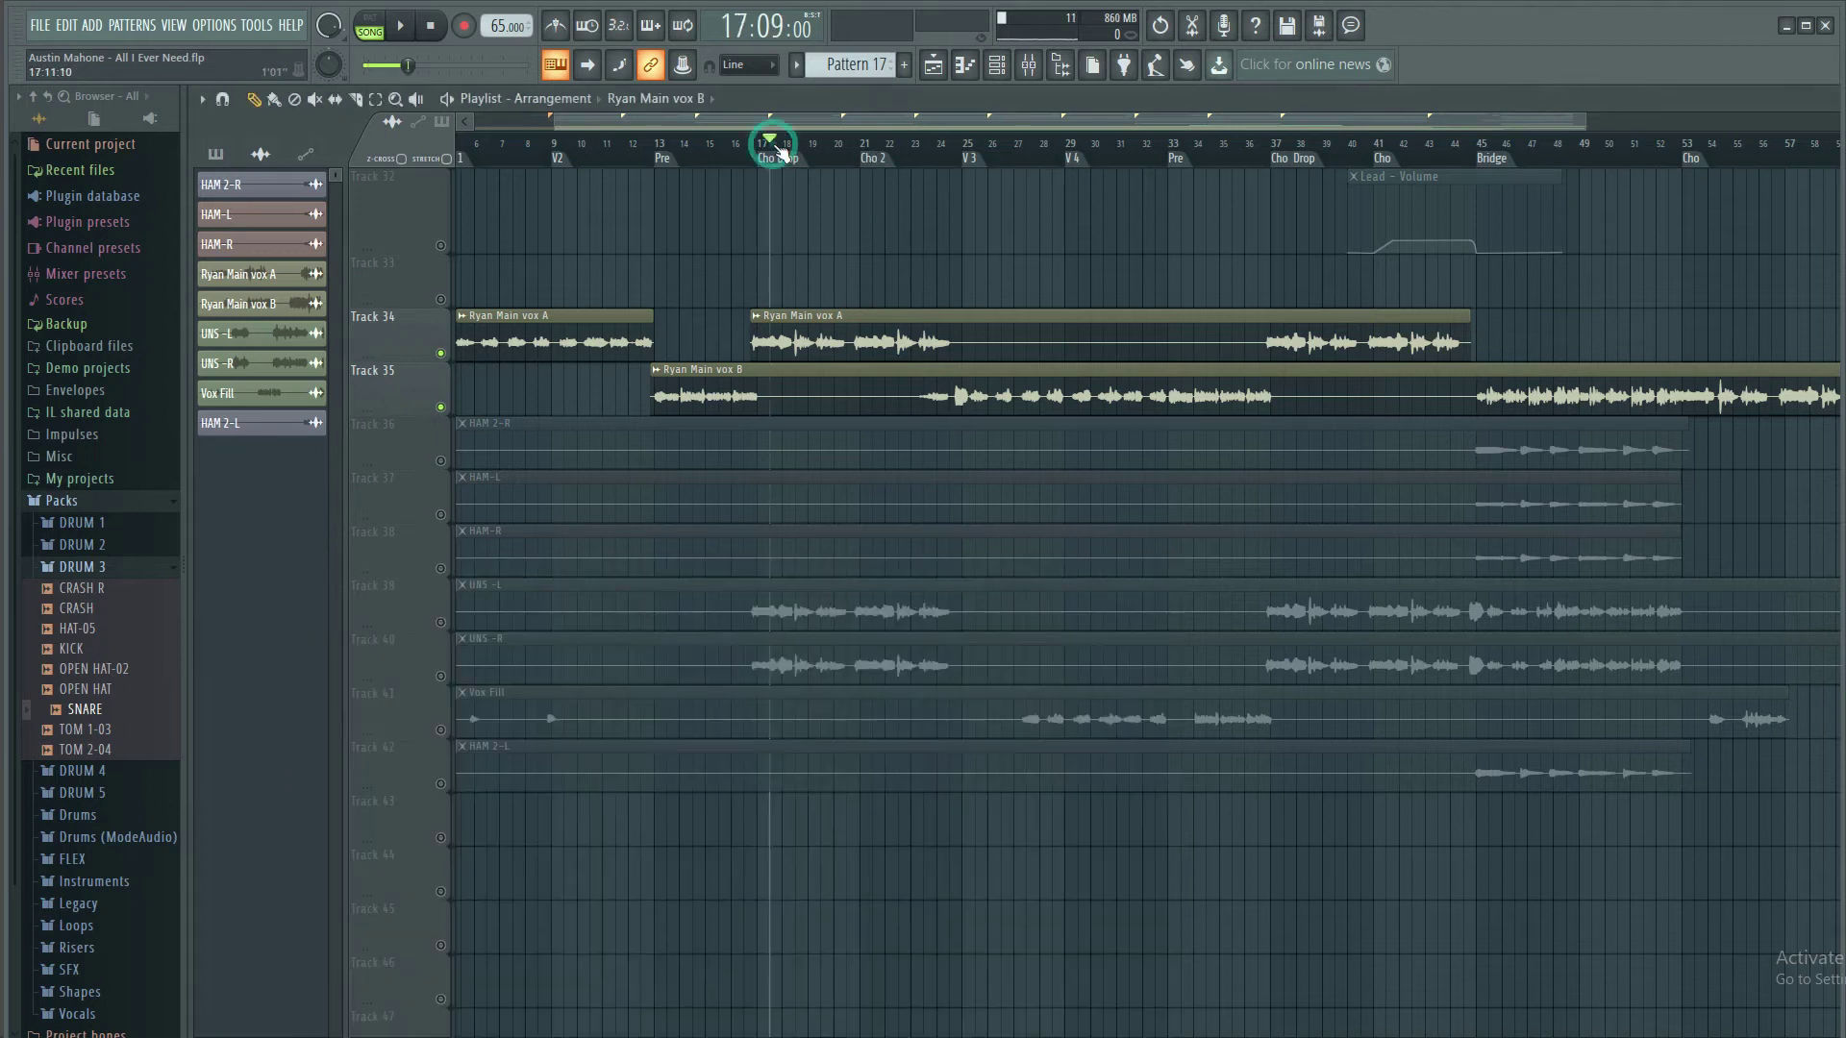
pyautogui.press('space')
pyautogui.moveTo(1775, 98); pyautogui.dragTo(1266, 659)
pyautogui.moveTo(1029, 566); pyautogui.dragTo(1670, 207)
pyautogui.moveTo(797, 663); pyautogui.dragTo(738, 151)
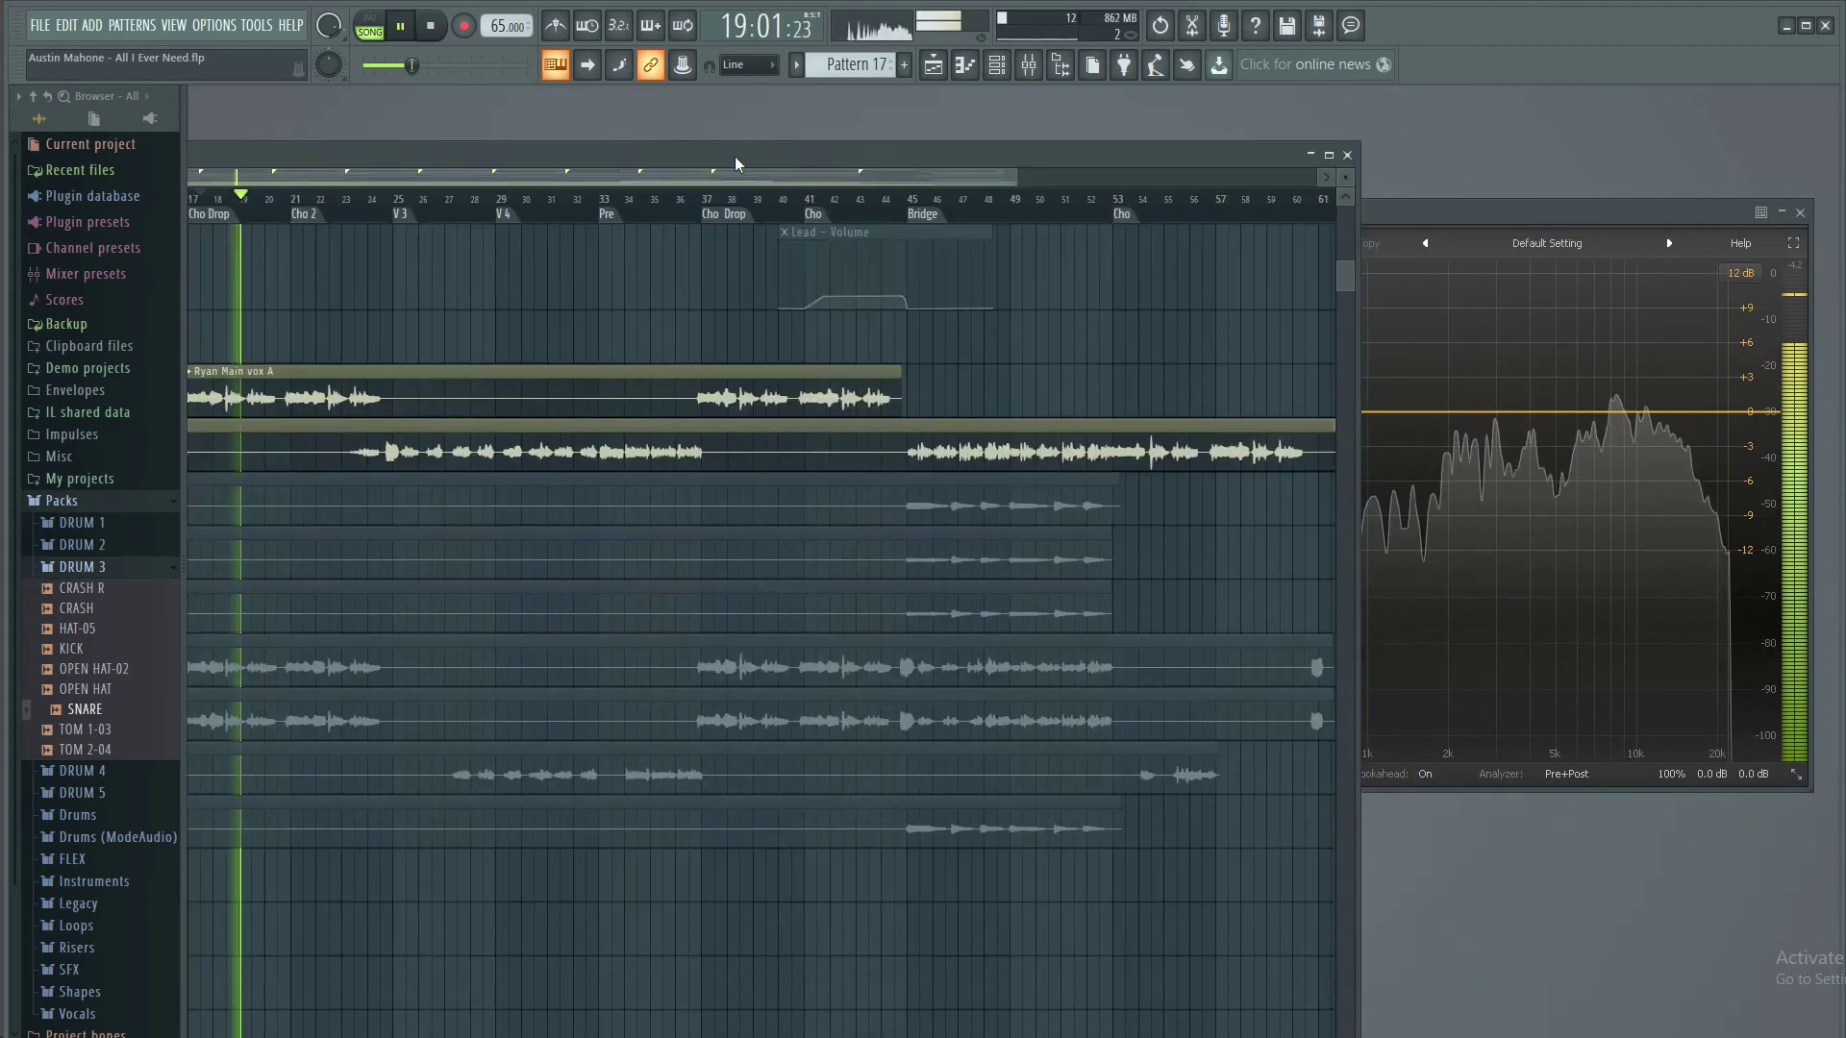
pyautogui.press('space')
pyautogui.moveTo(1419, 208); pyautogui.dragTo(1341, 165)
# Add three compression bands in Pro-MB covering the low mids, mids and highs, widening the first one upwards
pyautogui.click(1105, 394)
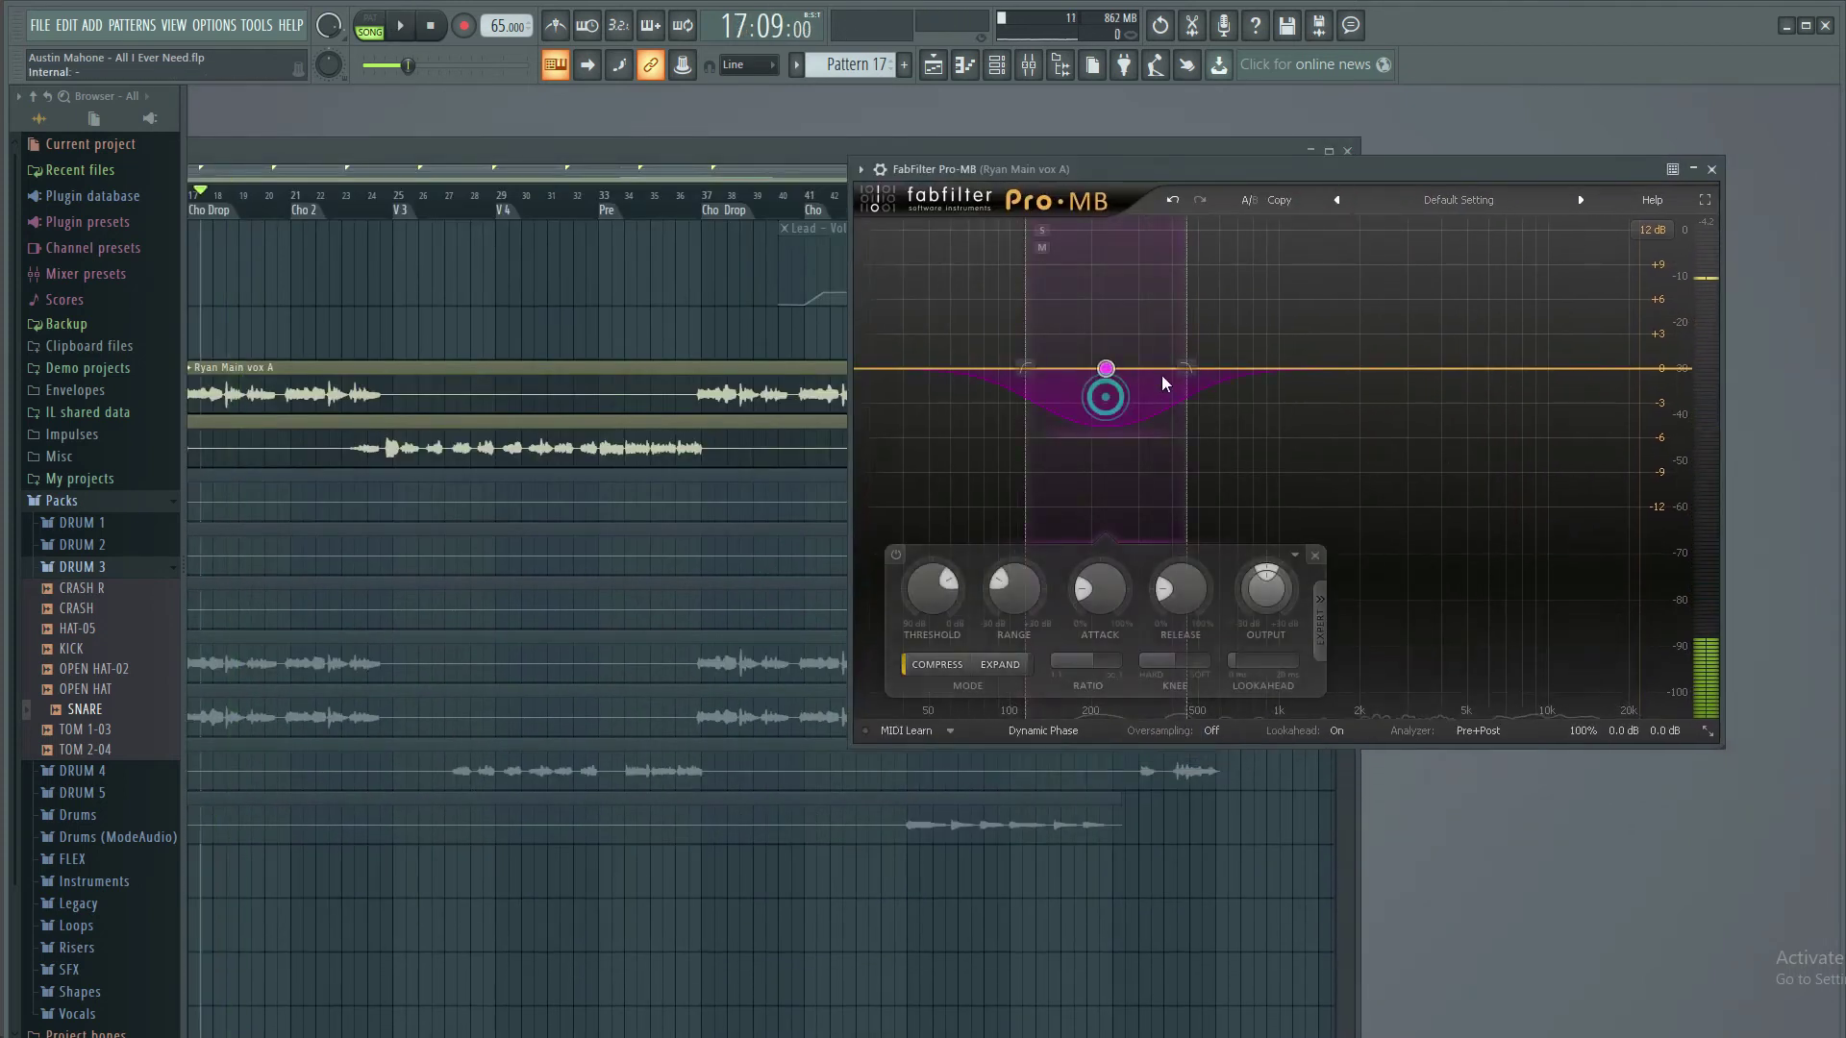
pyautogui.moveTo(1187, 370); pyautogui.dragTo(1256, 368)
pyautogui.click(1396, 366)
pyautogui.click(1545, 368)
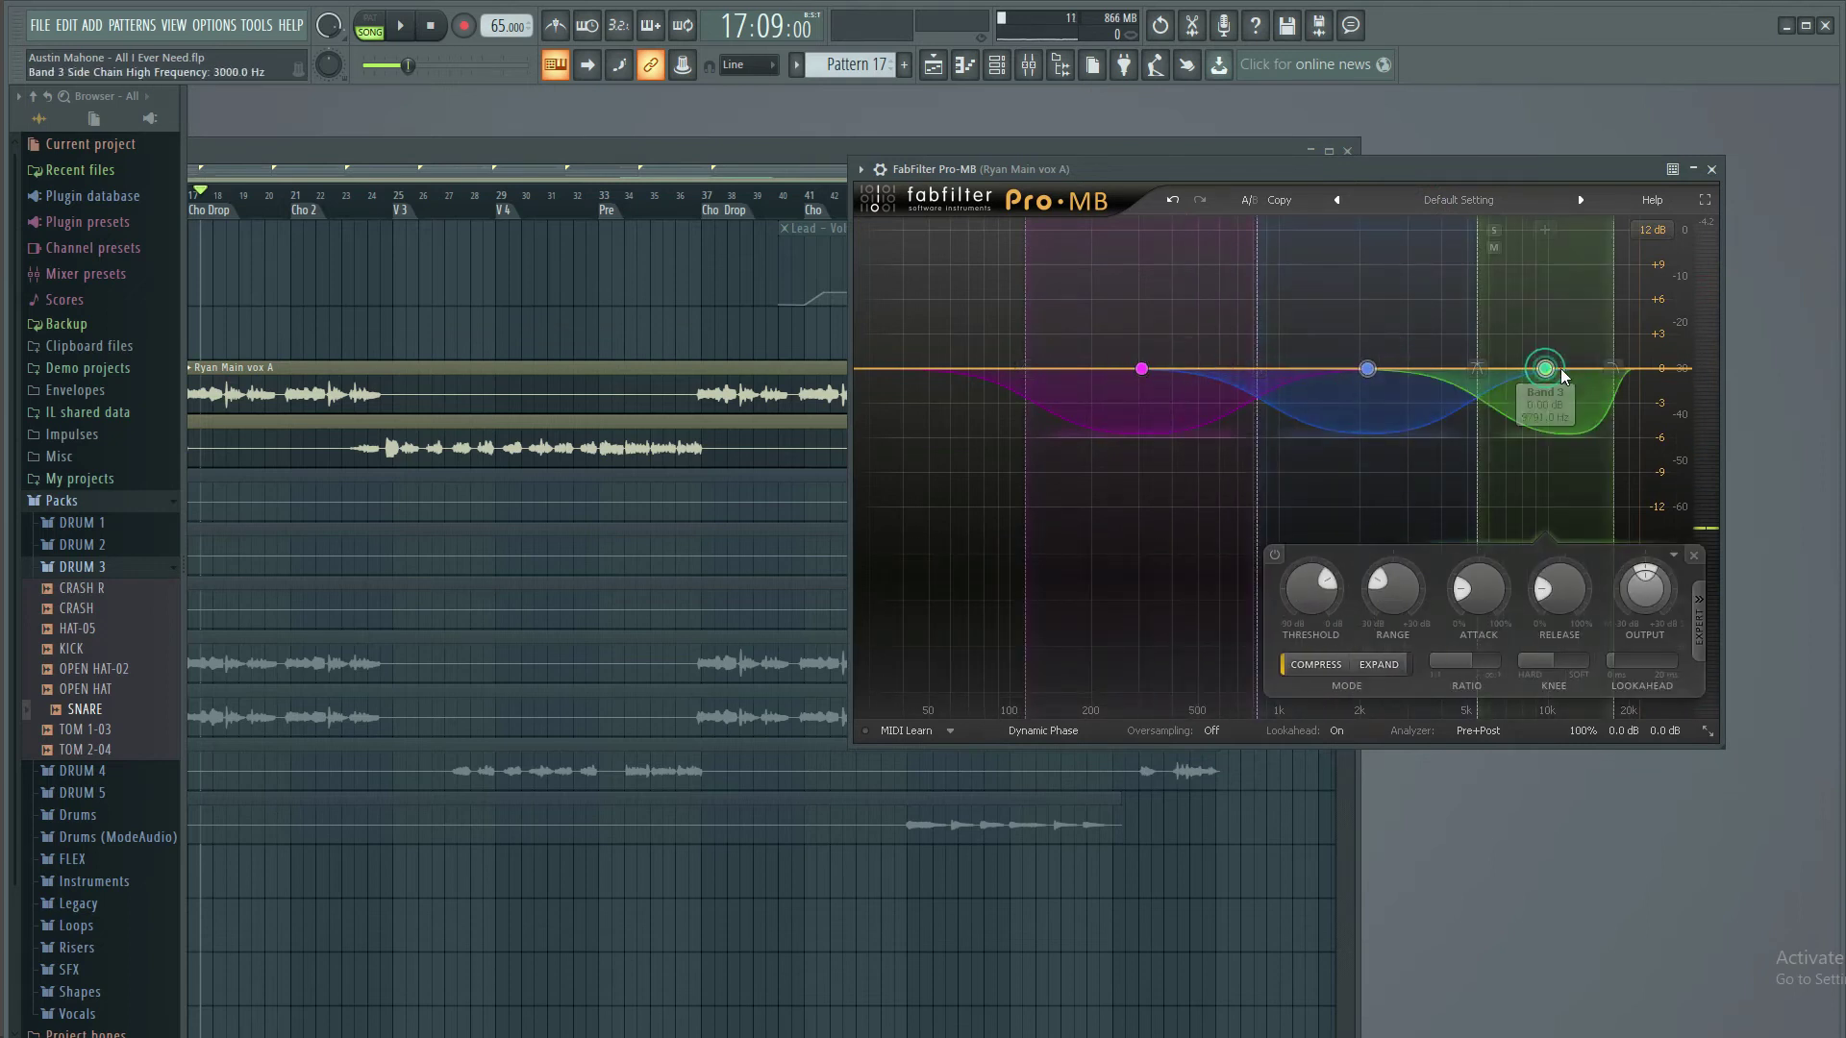
# Shift Pro-MB's band 1 up in frequency while playing the vocal, bringing its high crossover to about 1252 Hz
pyautogui.press('space')
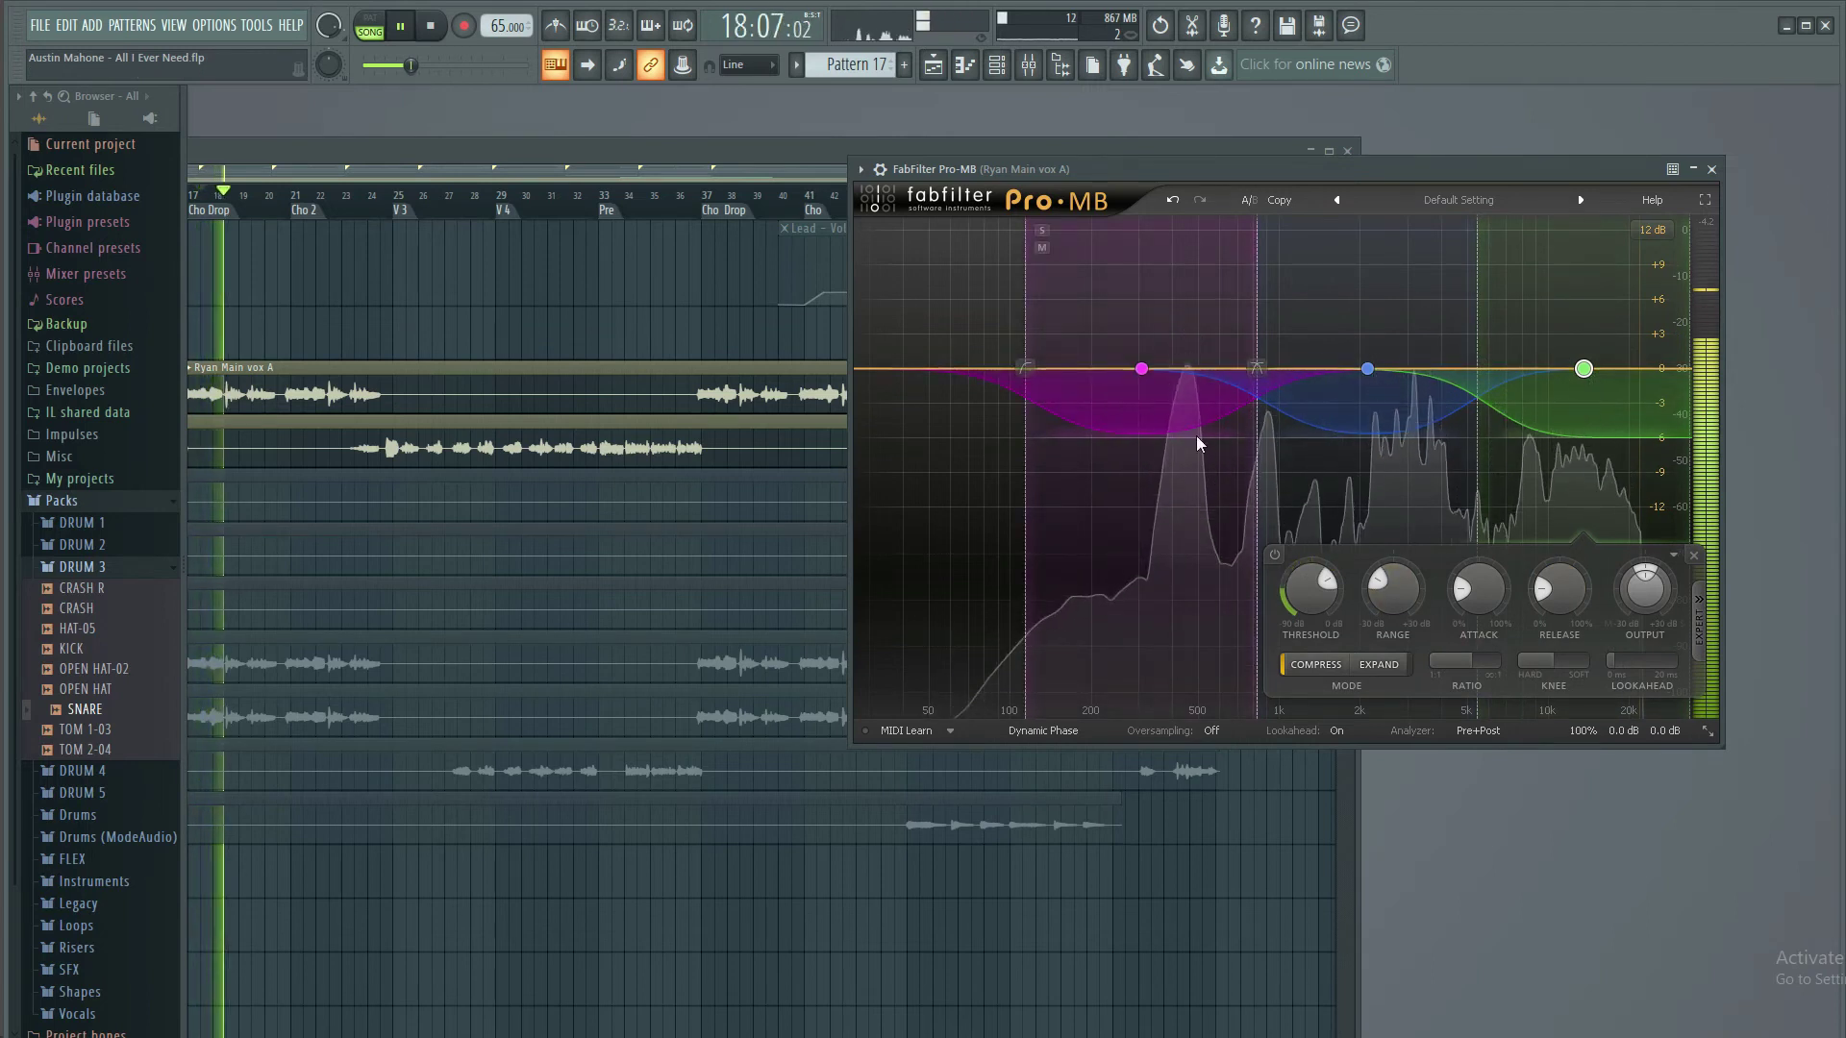
pyautogui.moveTo(1141, 368); pyautogui.dragTo(1208, 373)
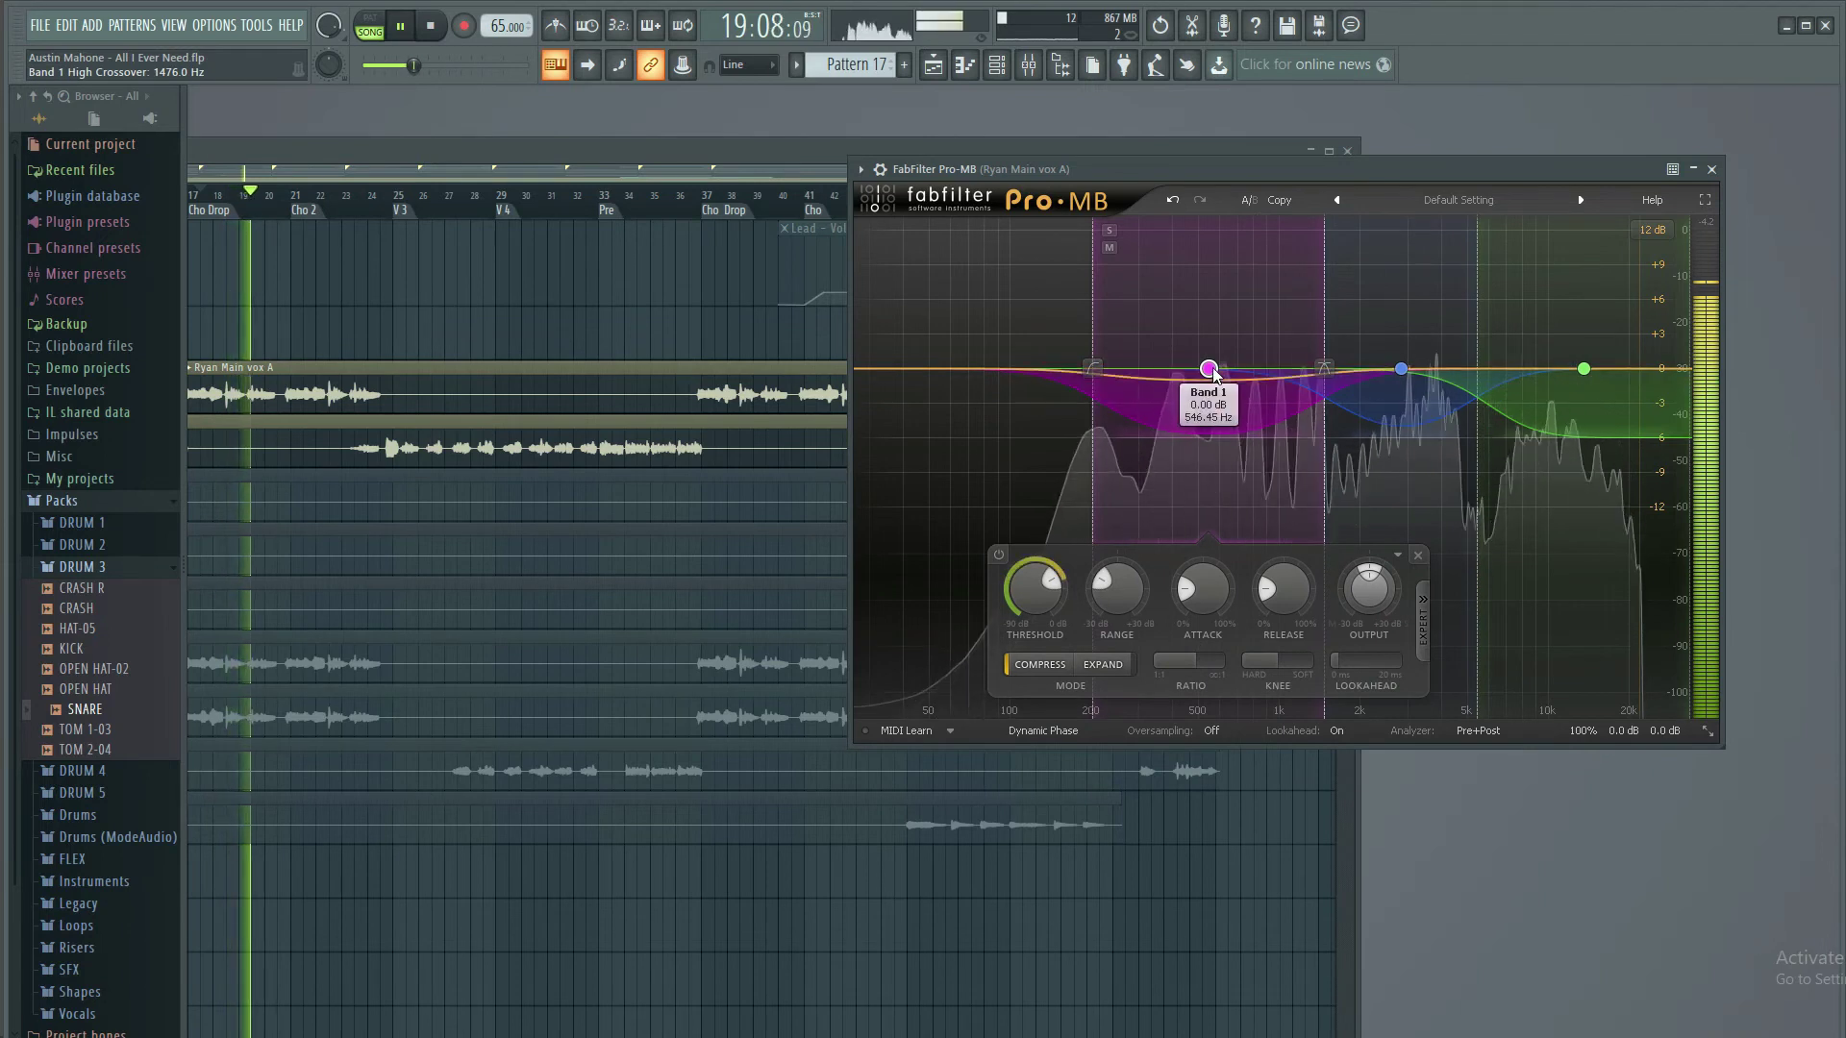
pyautogui.moveTo(1209, 368); pyautogui.dragTo(1189, 369)
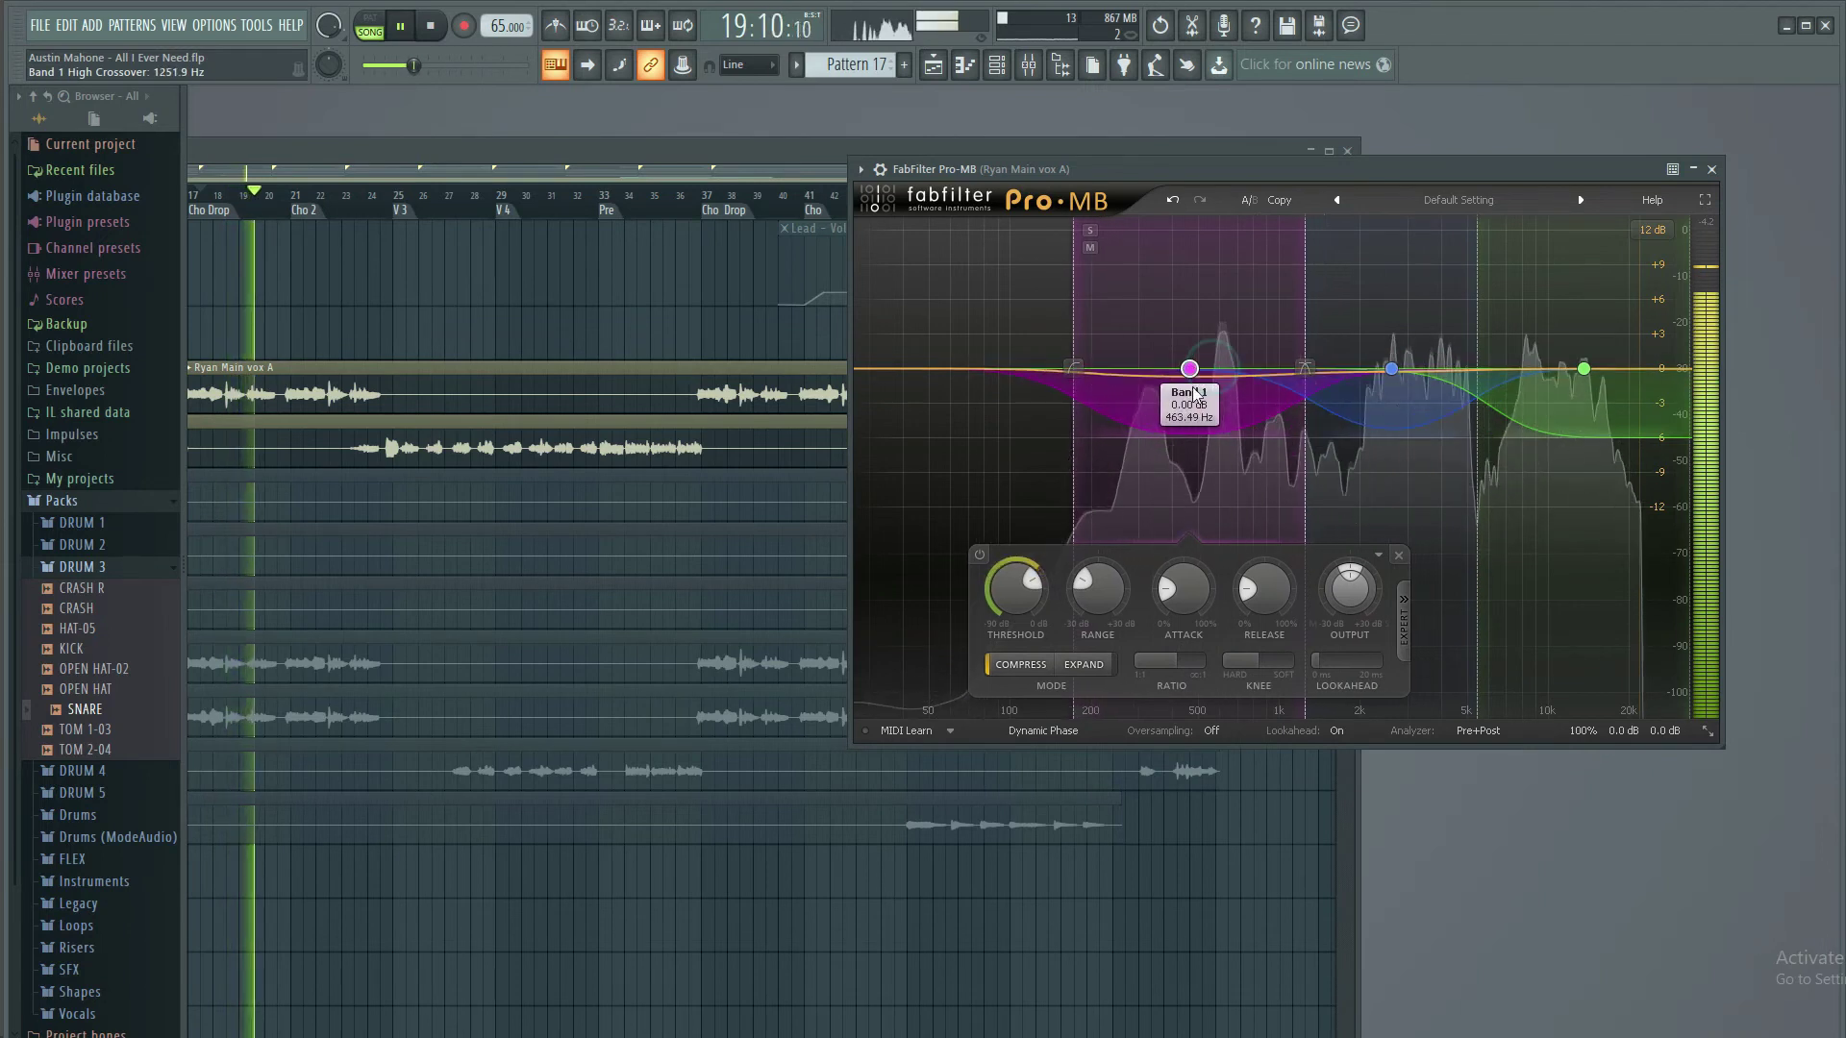
# Close Pro-MB, reposition the playlist and show the main vocal's effects chain in the mixer
pyautogui.click(1712, 170)
pyautogui.moveTo(743, 147); pyautogui.dragTo(793, 106)
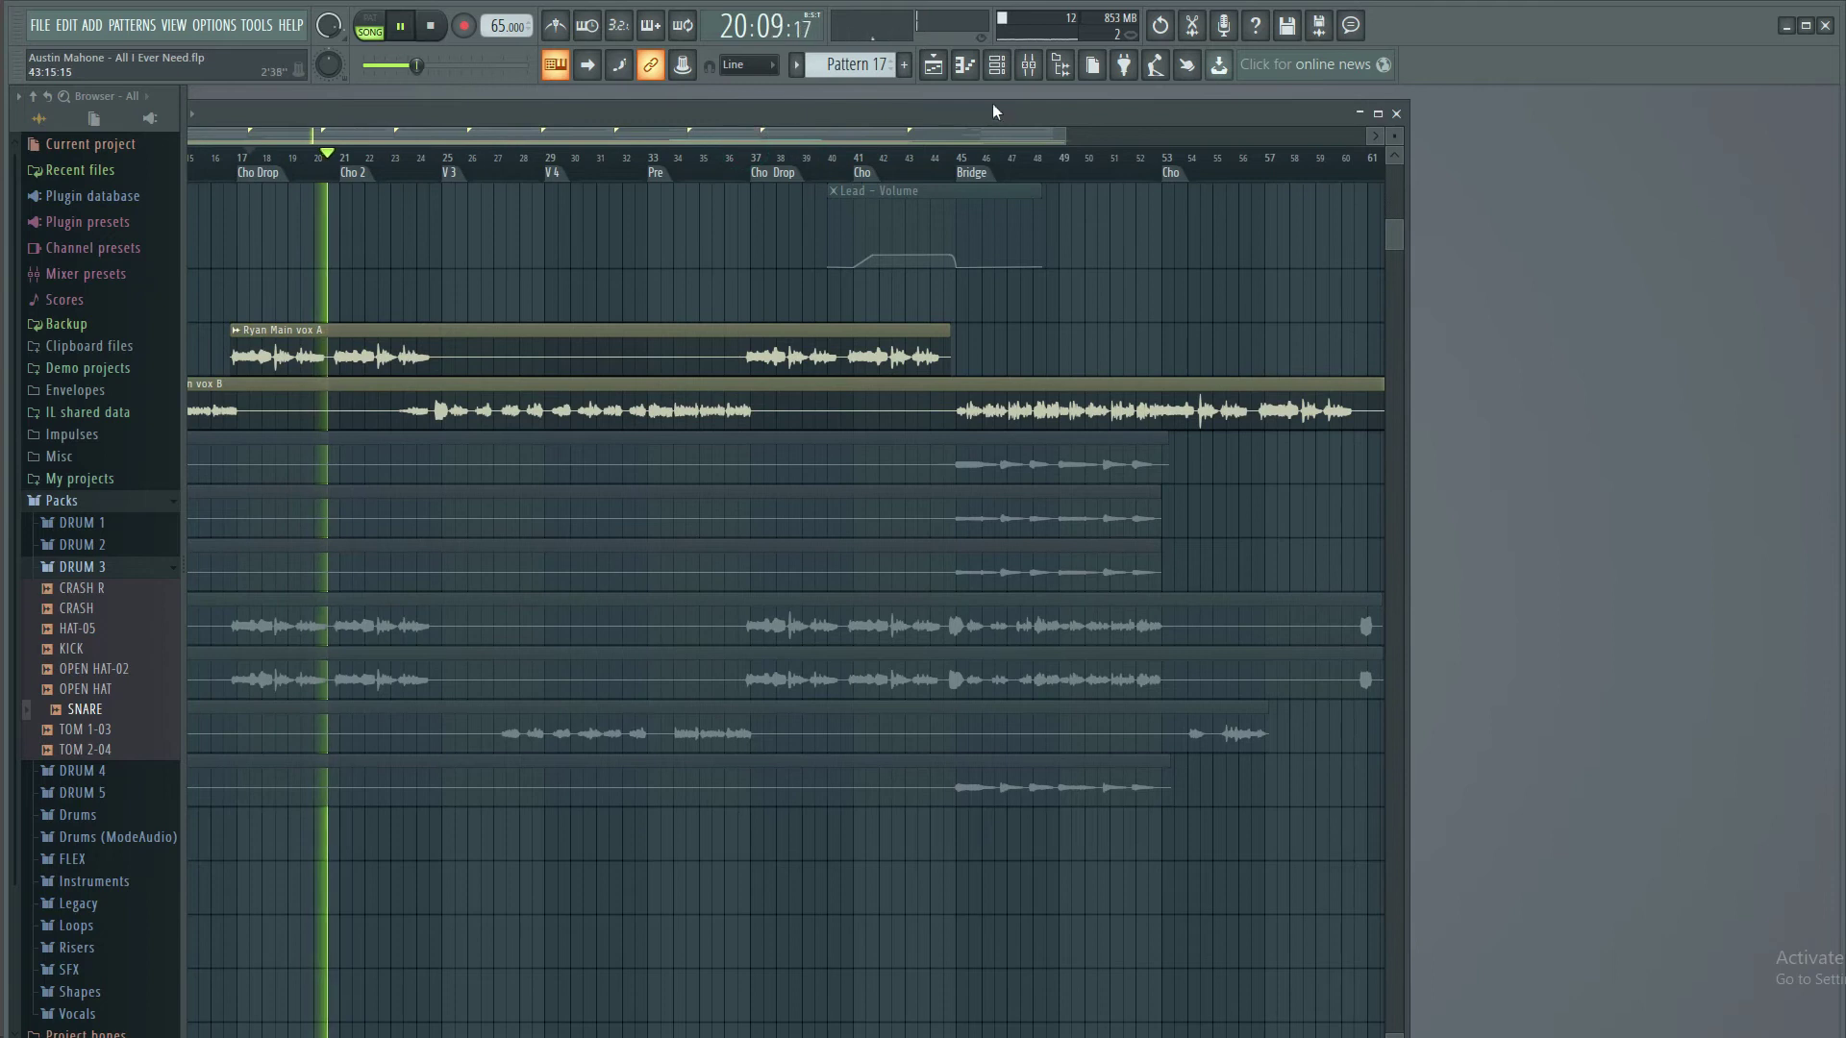
pyautogui.click(1027, 64)
pyautogui.hscroll(3, 998, 354)
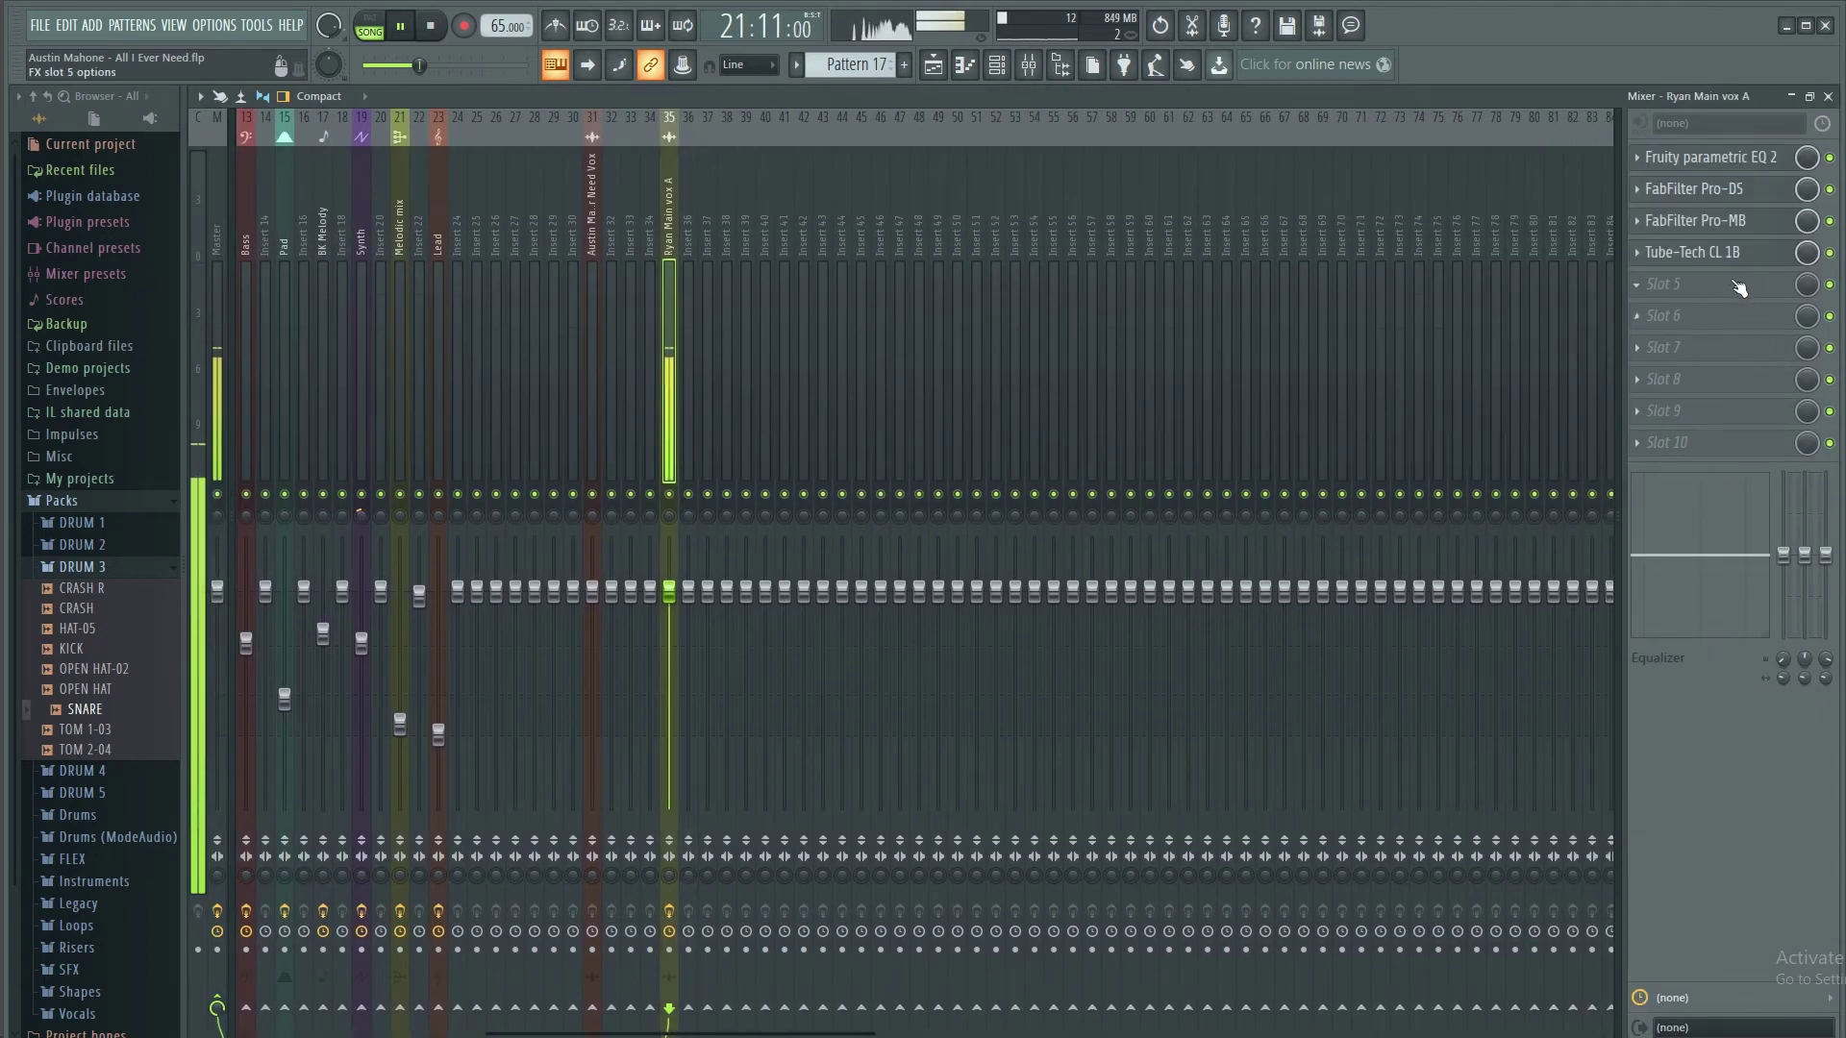
pyautogui.press('space')
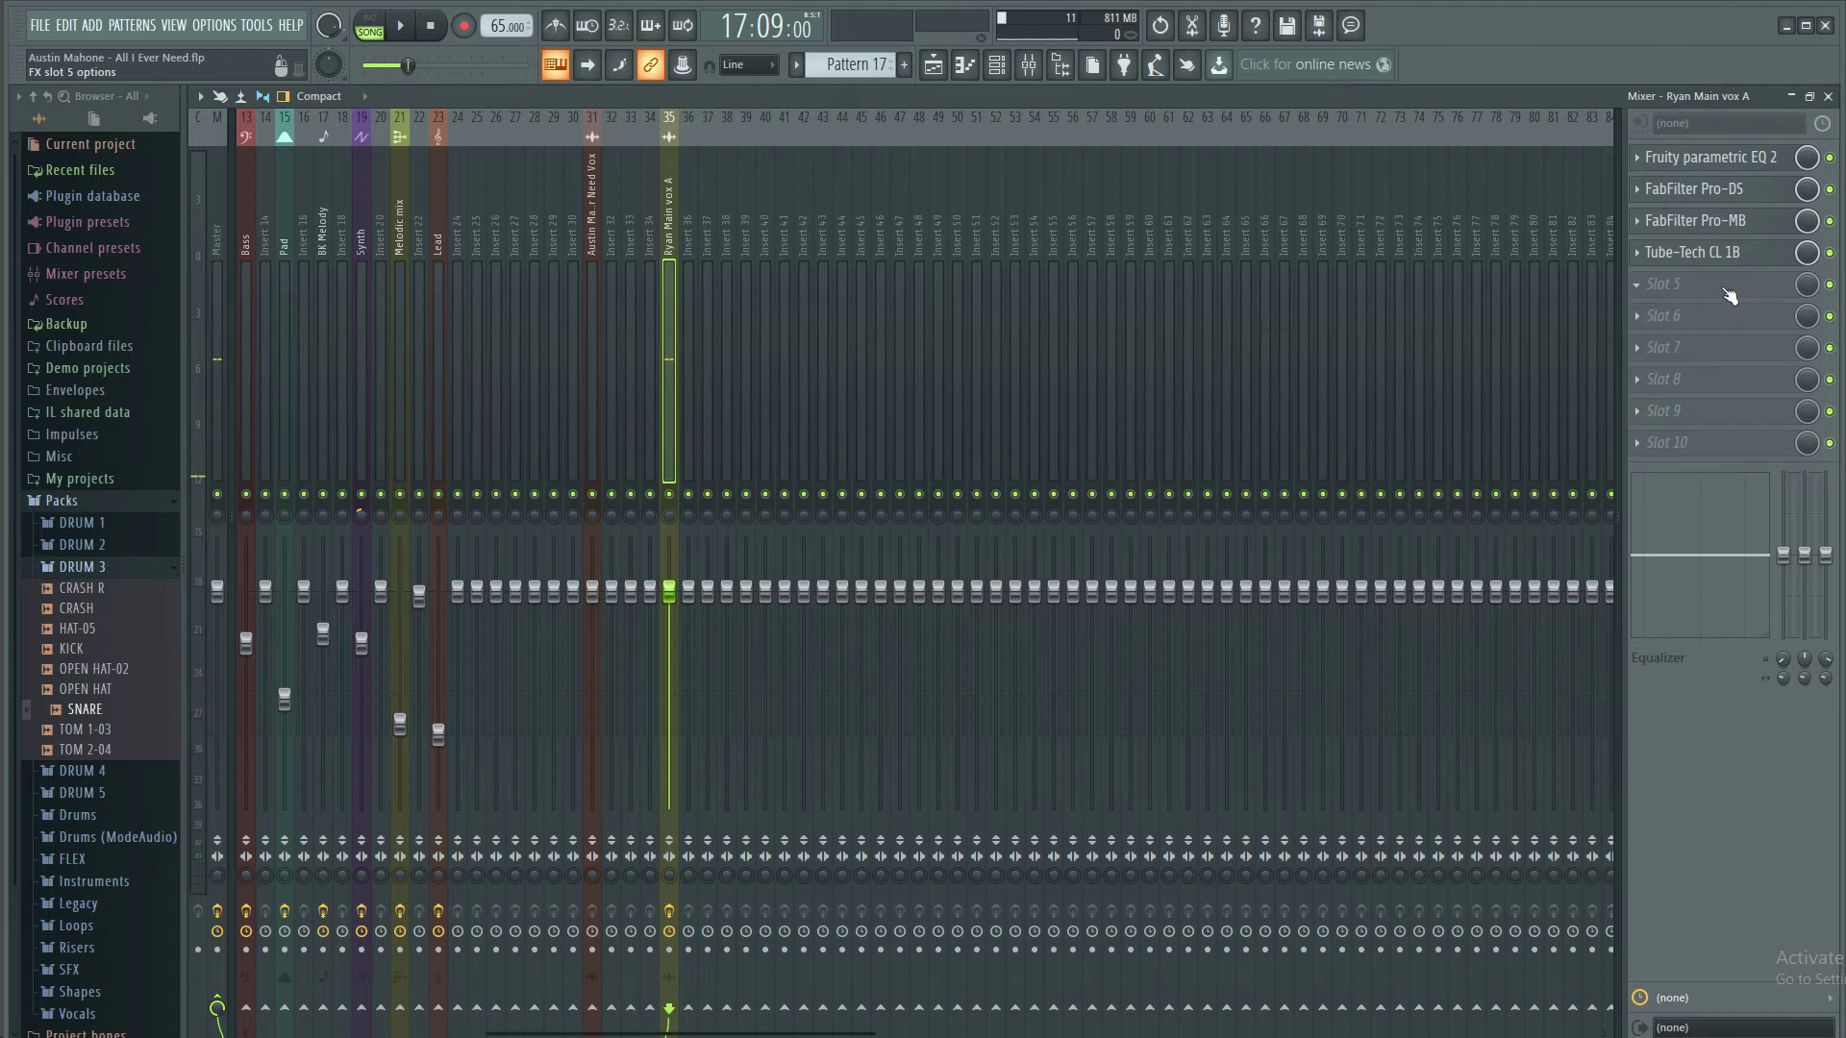
pyautogui.click(1721, 301)
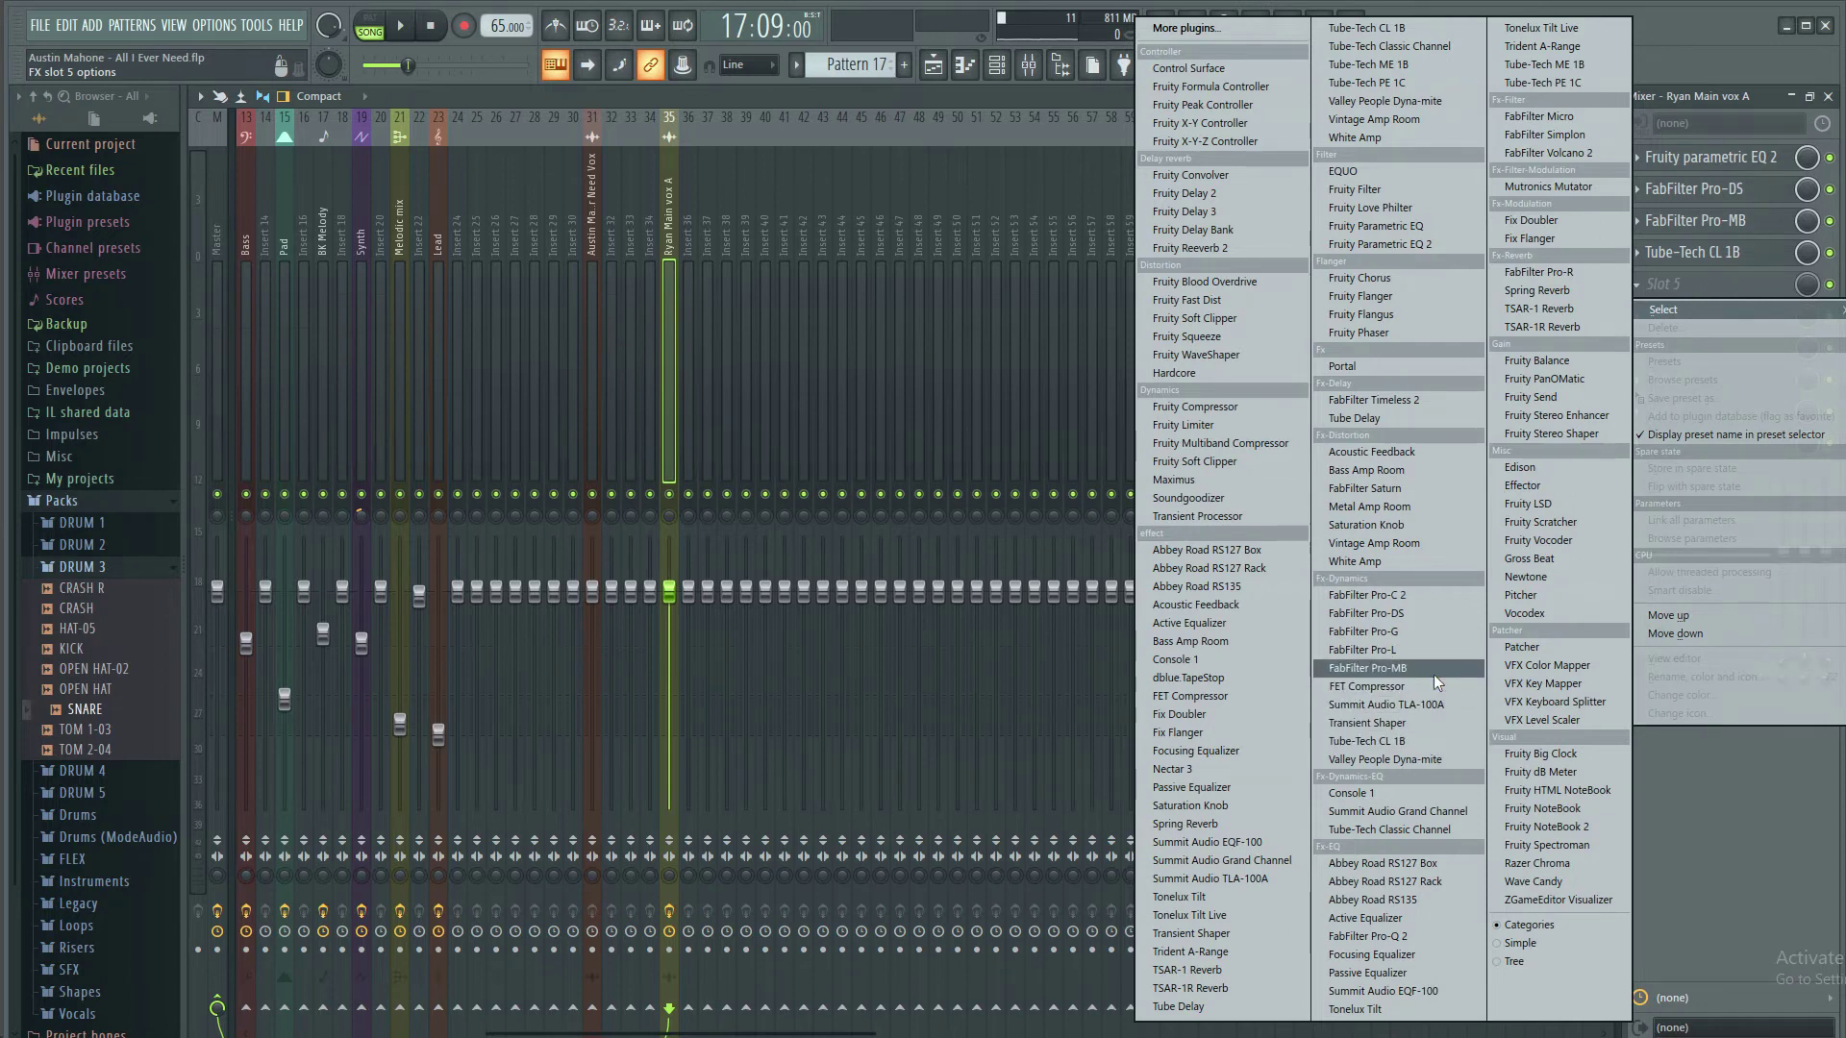
pyautogui.click(1772, 104)
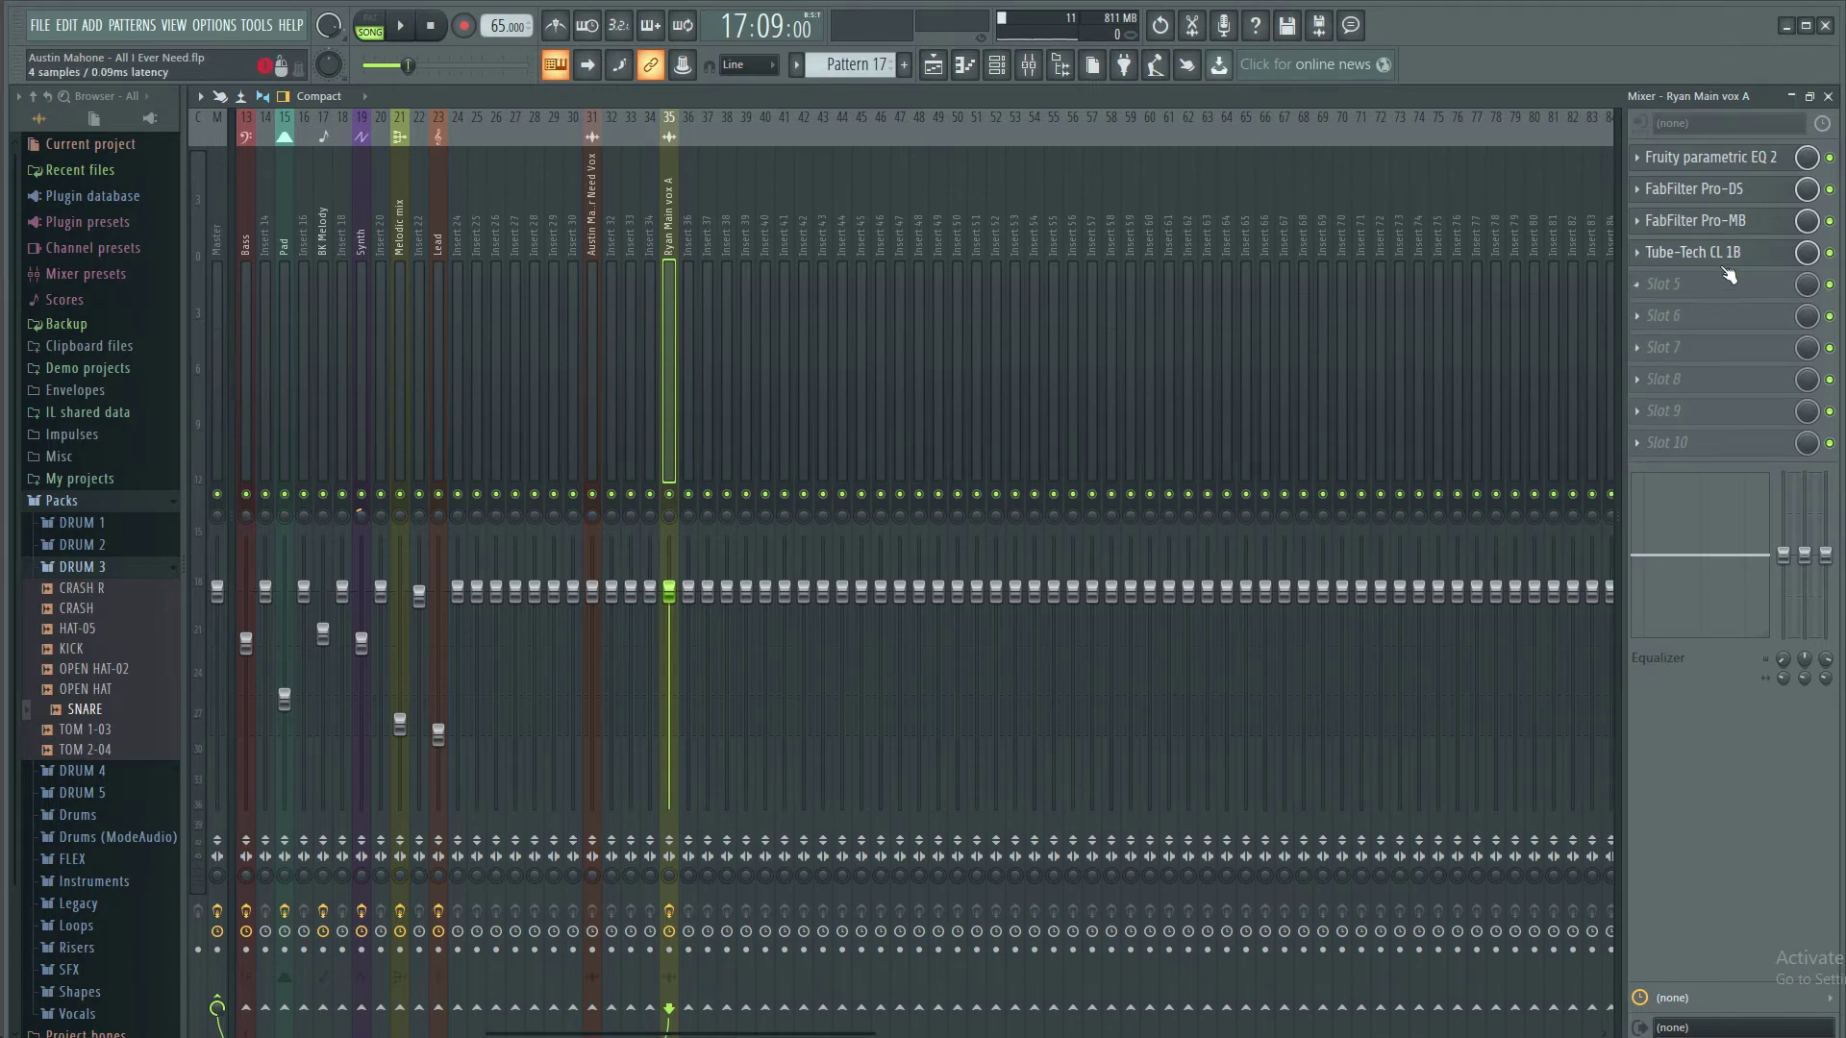
# Close the mixer and play the vocal from 17:09 with the playlist zoomed out
pyautogui.moveTo(841, 233); pyautogui.dragTo(668, 247)
pyautogui.click(1828, 96)
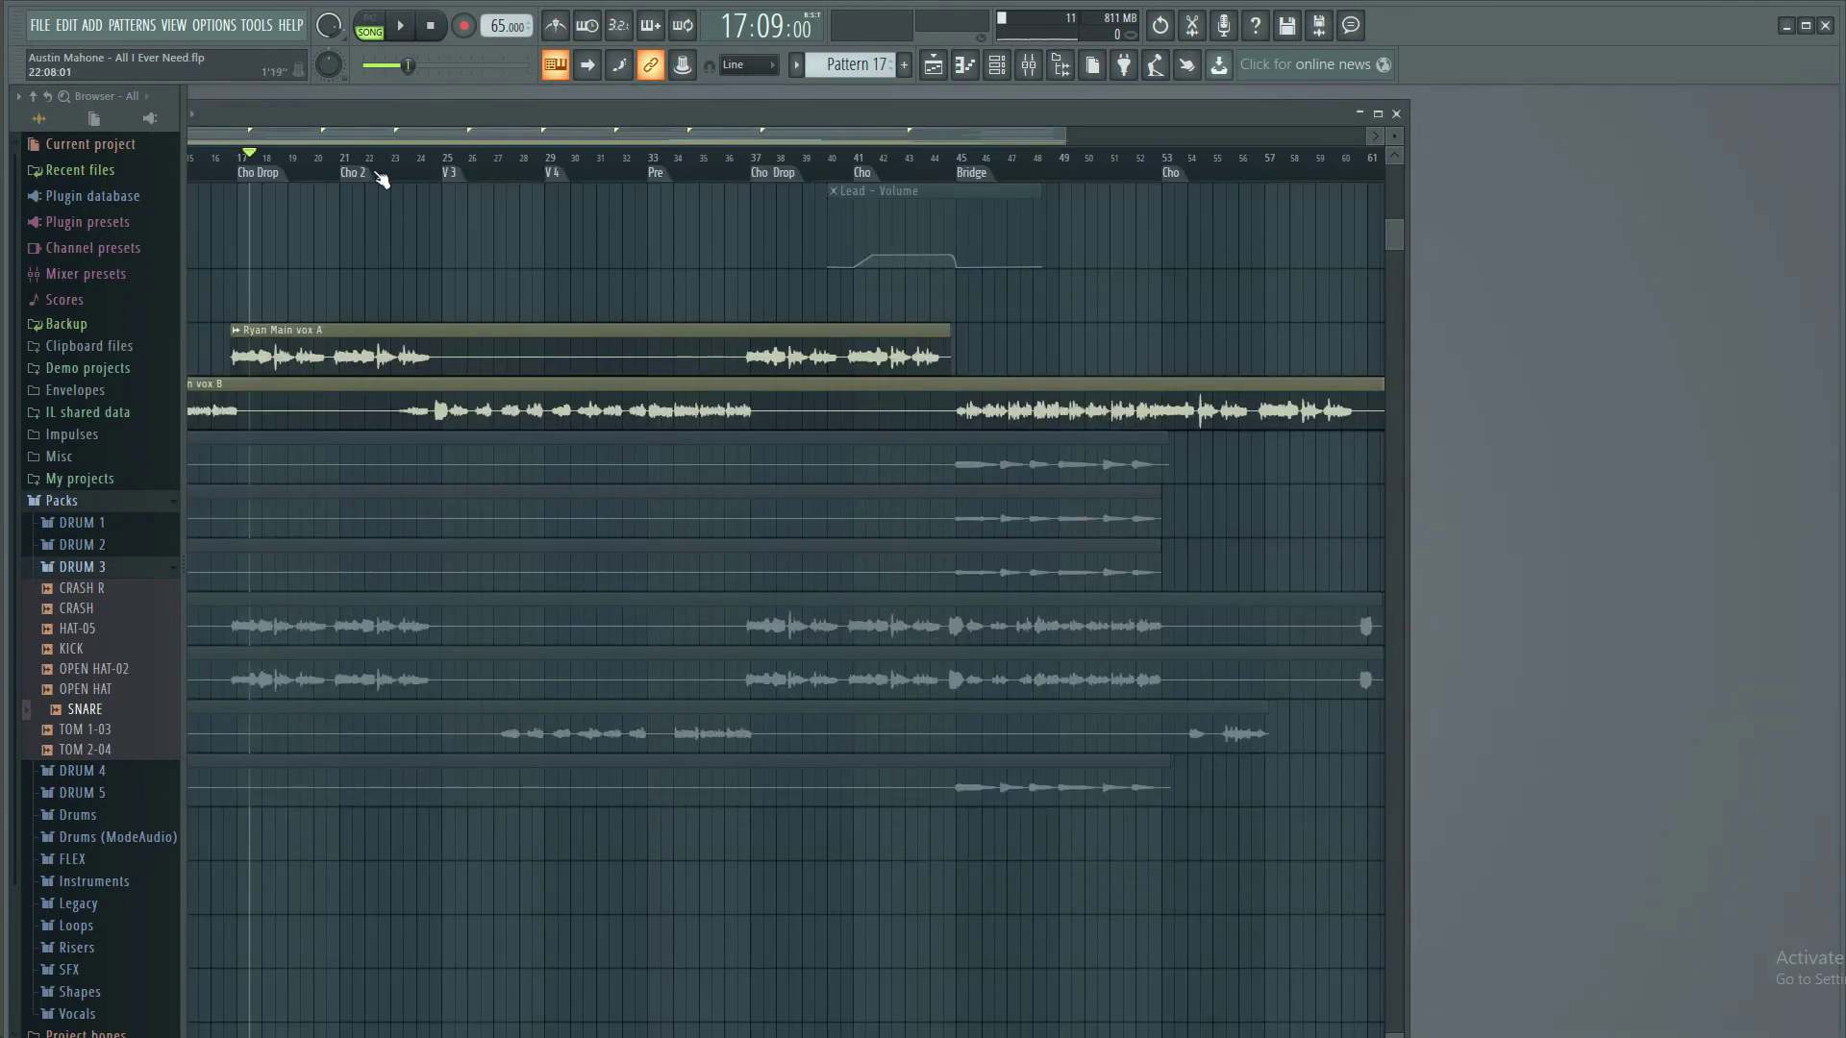
pyautogui.press('space')
pyautogui.scroll(-2, 264, 169)
pyautogui.scroll(3, 243, 165)
pyautogui.scroll(-2, 243, 165)
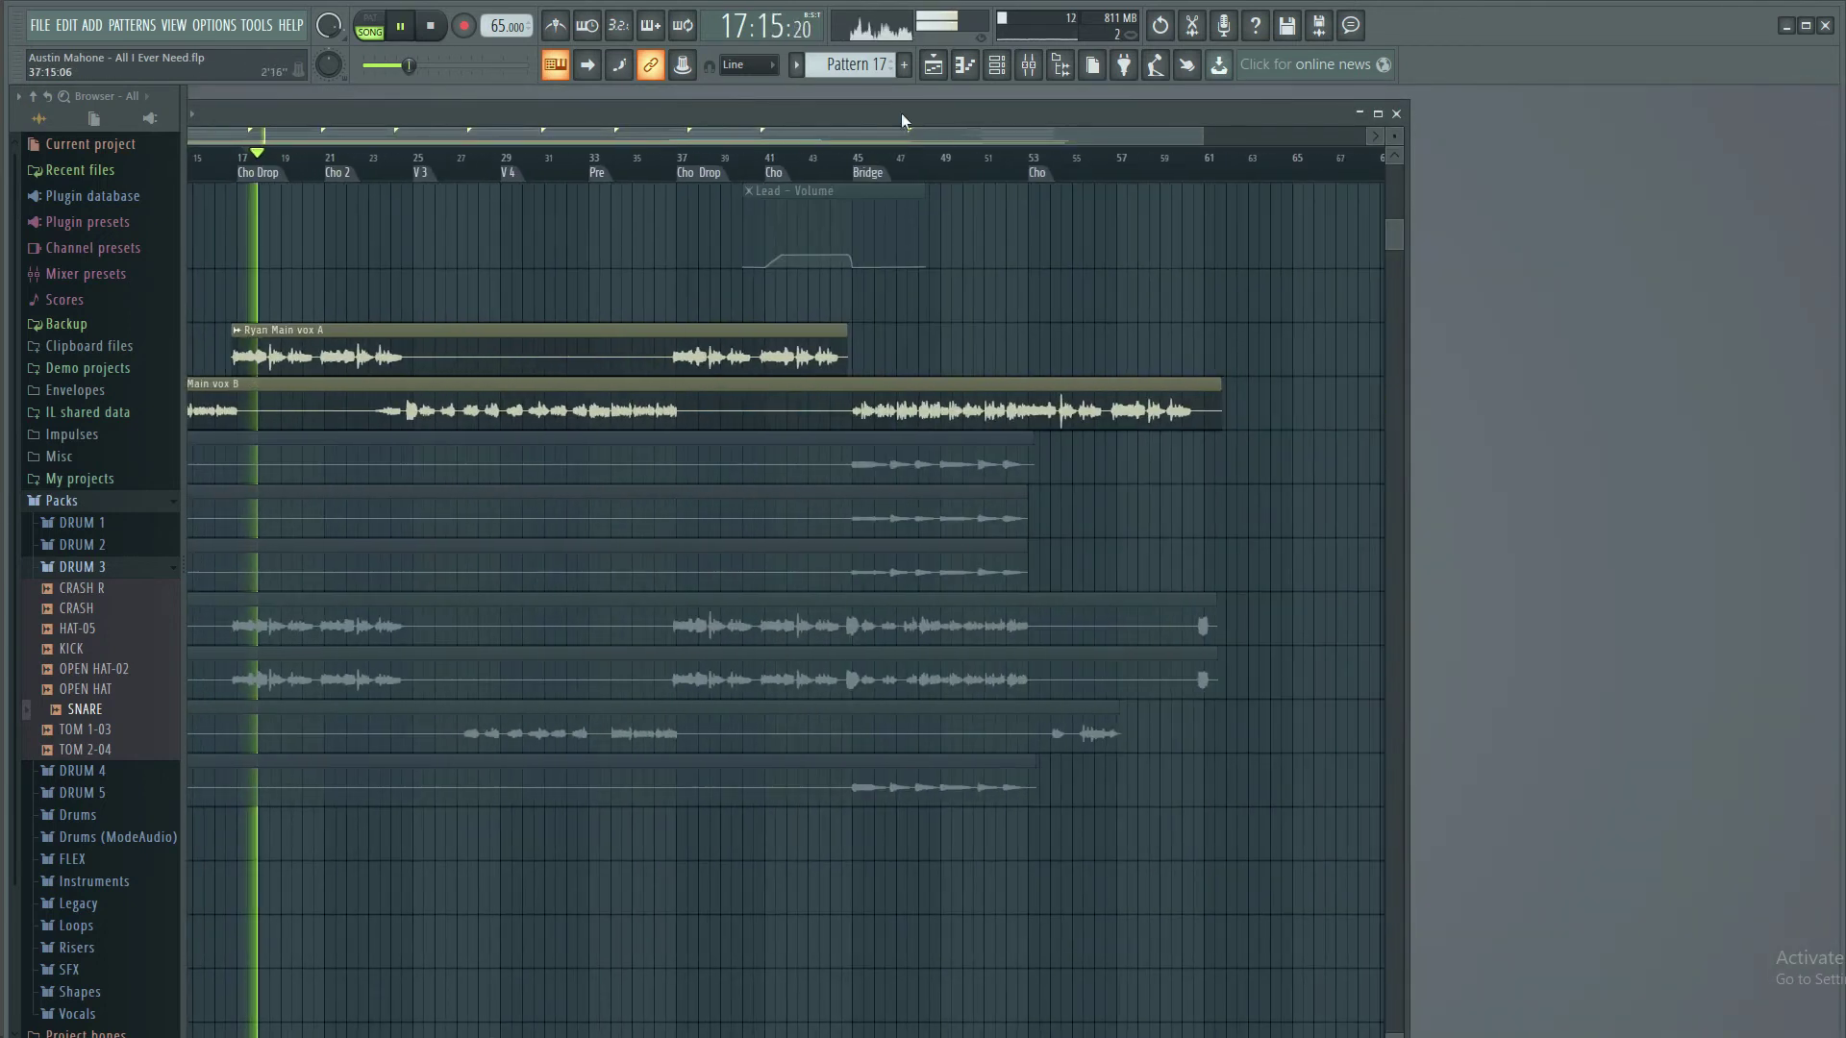
# Stop playback, shrink the mixer to a smaller floating window and maximise the playlist
pyautogui.click(1028, 70)
pyautogui.press('space')
pyautogui.scroll(2, 1035, 231)
pyautogui.scroll(-5, 1036, 238)
pyautogui.scroll(-4, 1036, 241)
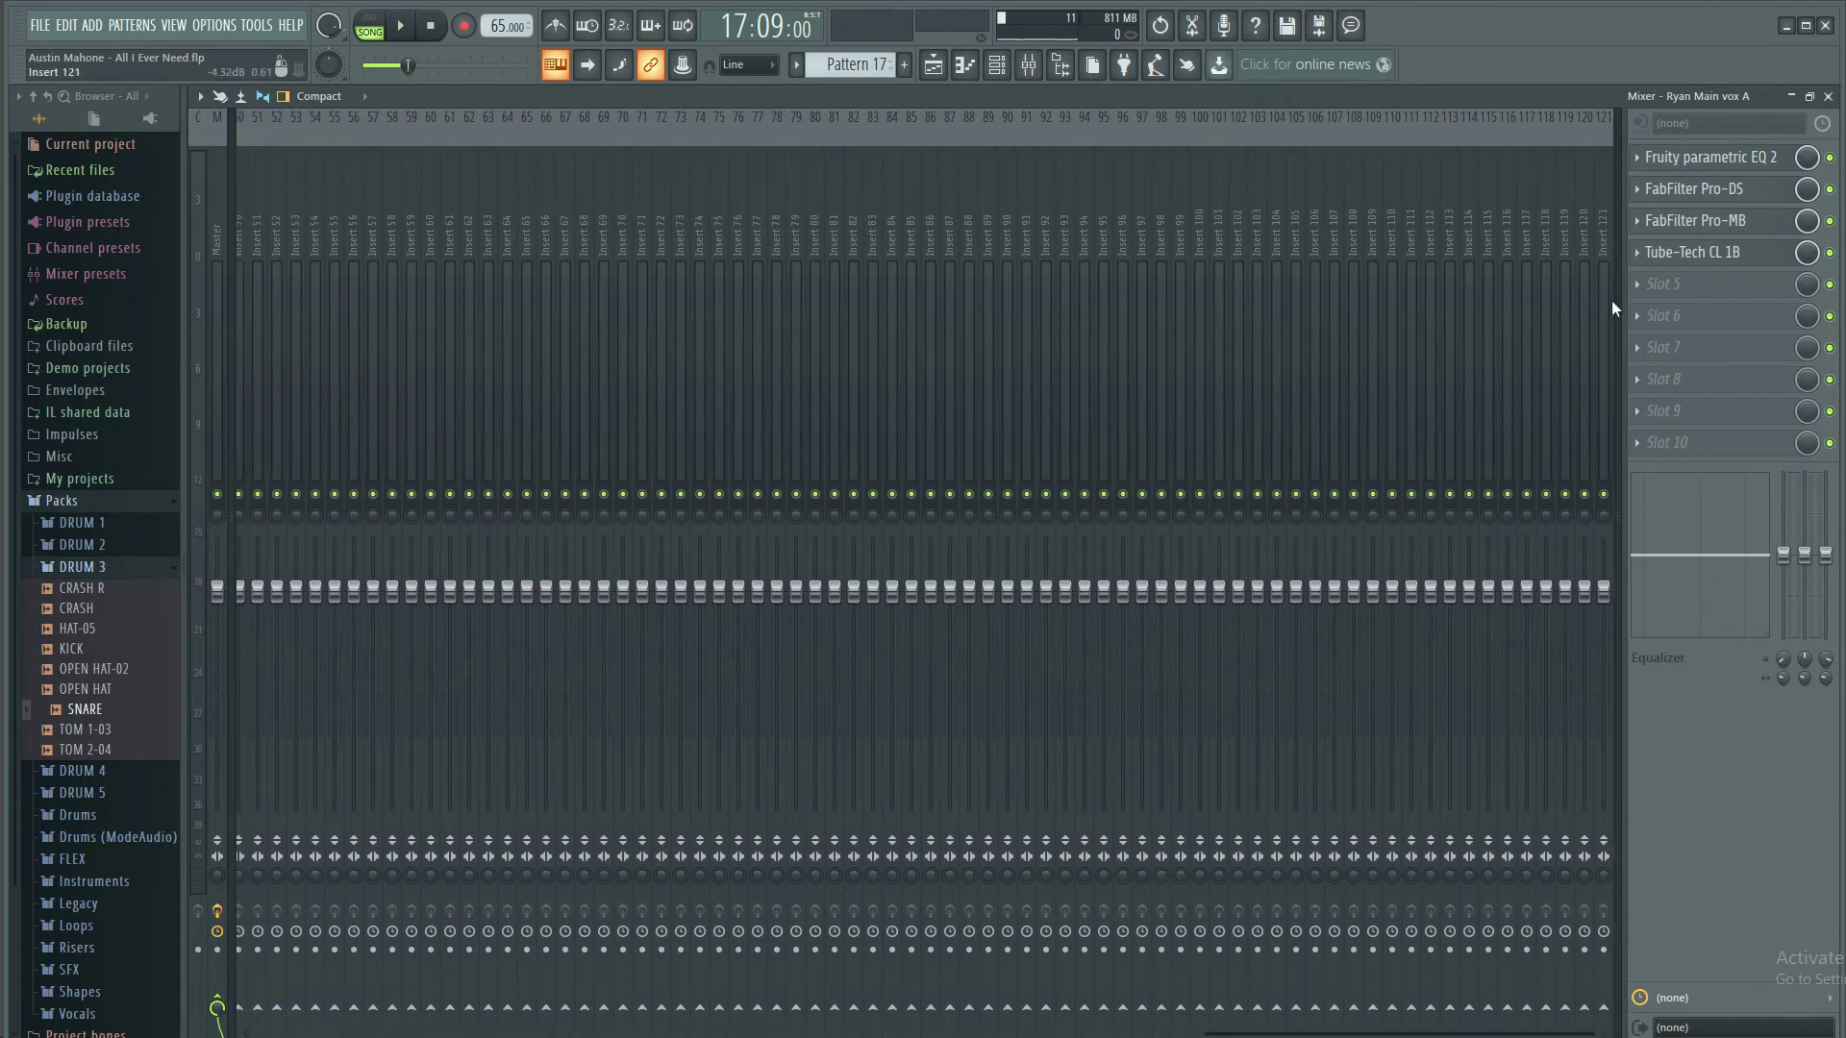
pyautogui.click(1810, 97)
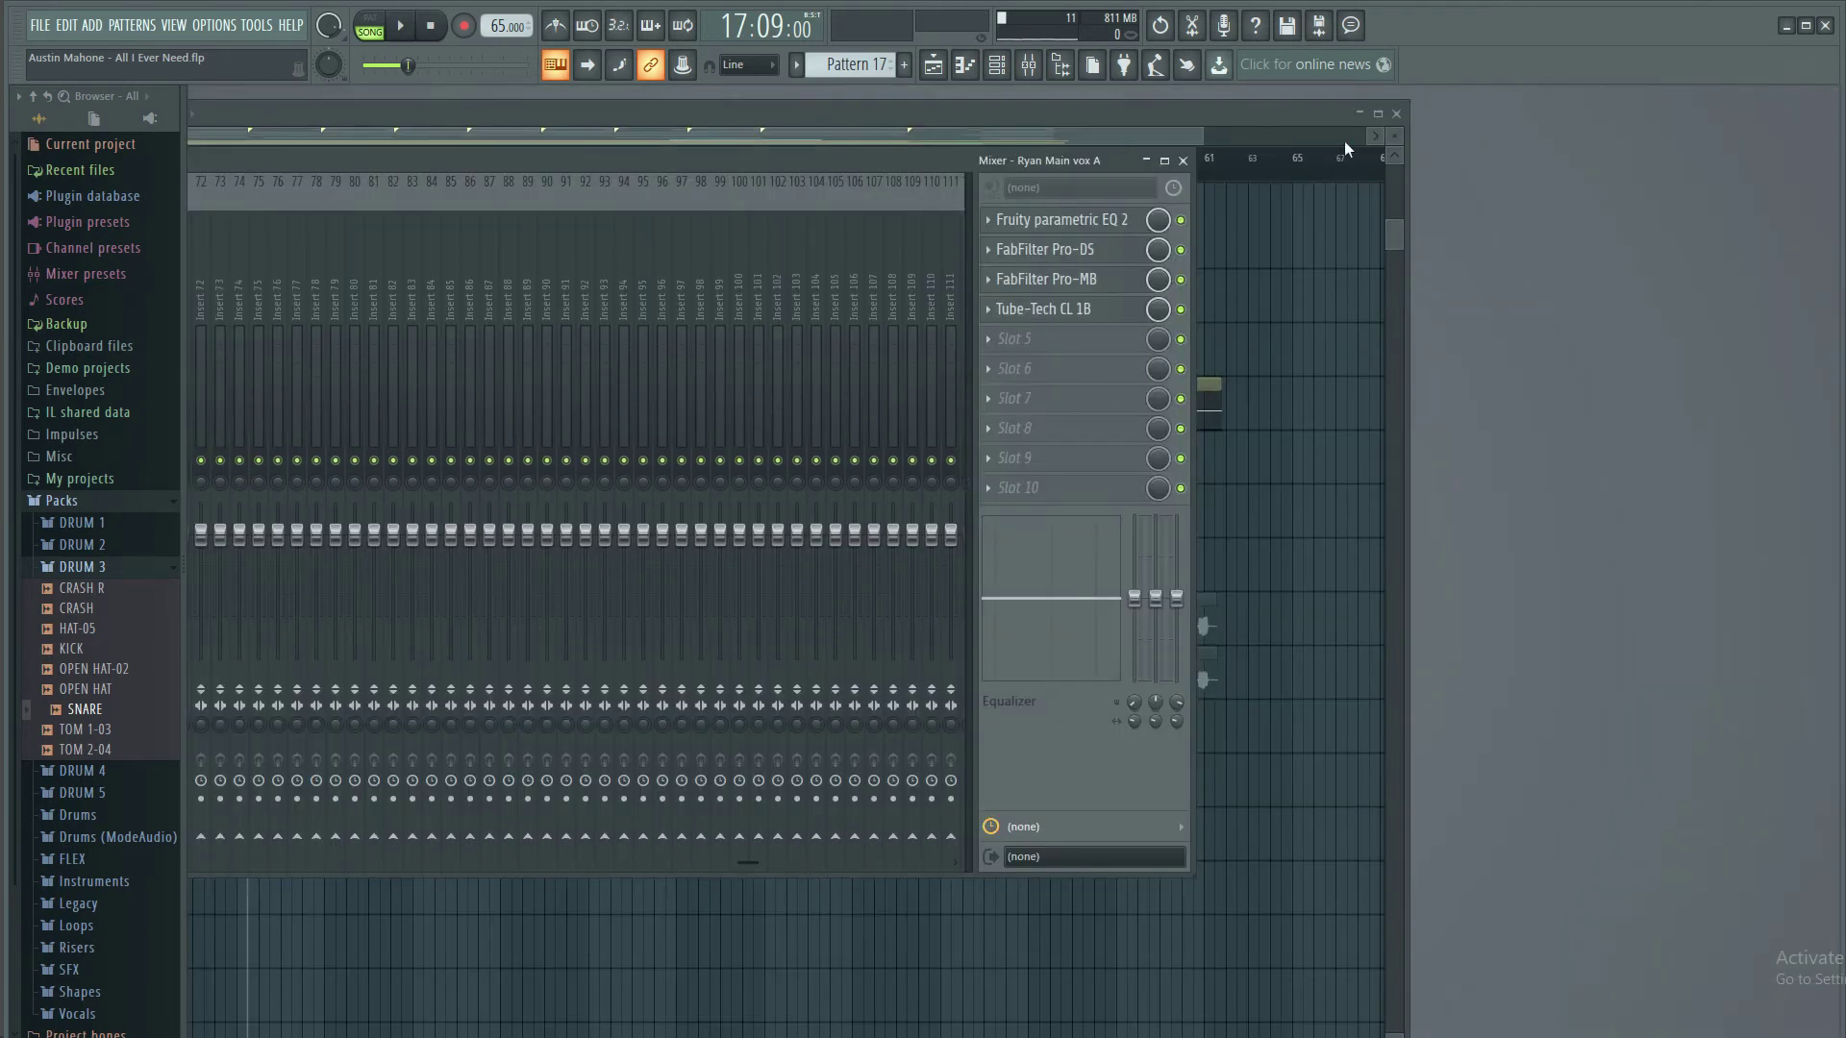
pyautogui.click(1381, 116)
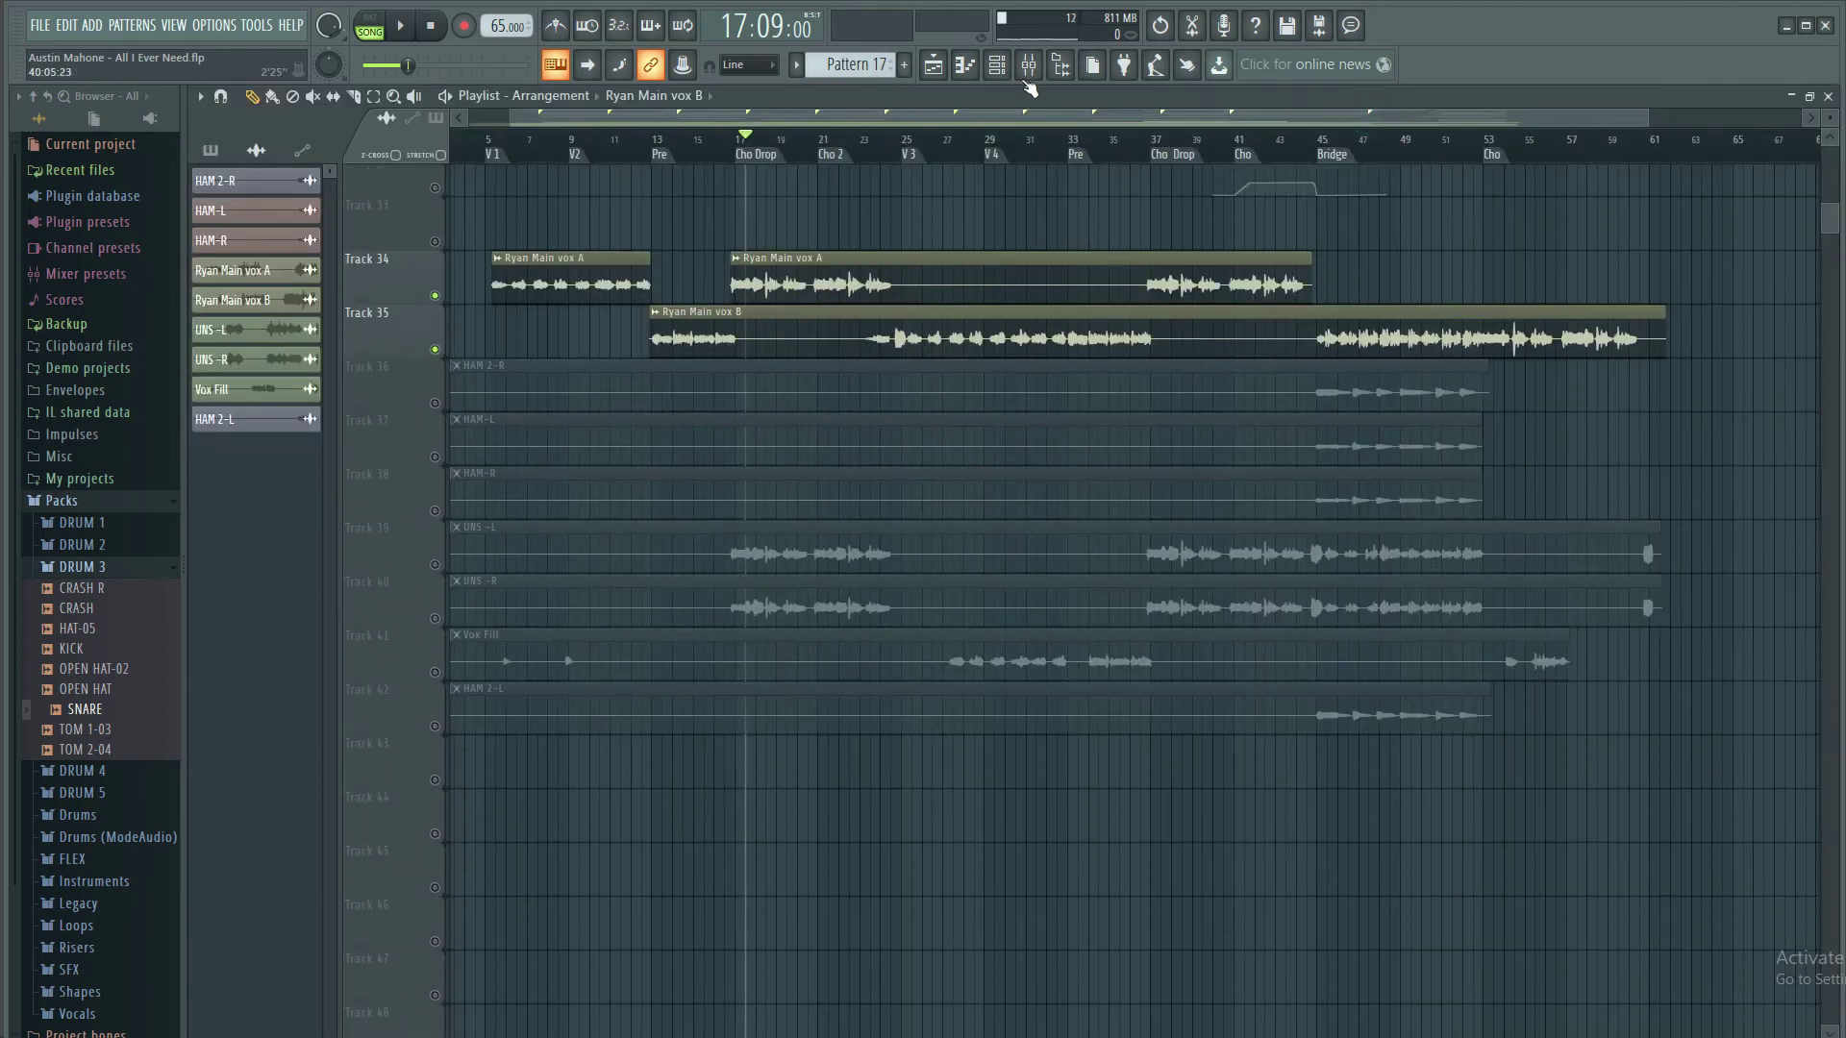
# Bring up the mixer again and dock the Insert 121 track to the right
pyautogui.click(1029, 64)
pyautogui.moveTo(745, 864); pyautogui.dragTo(989, 844)
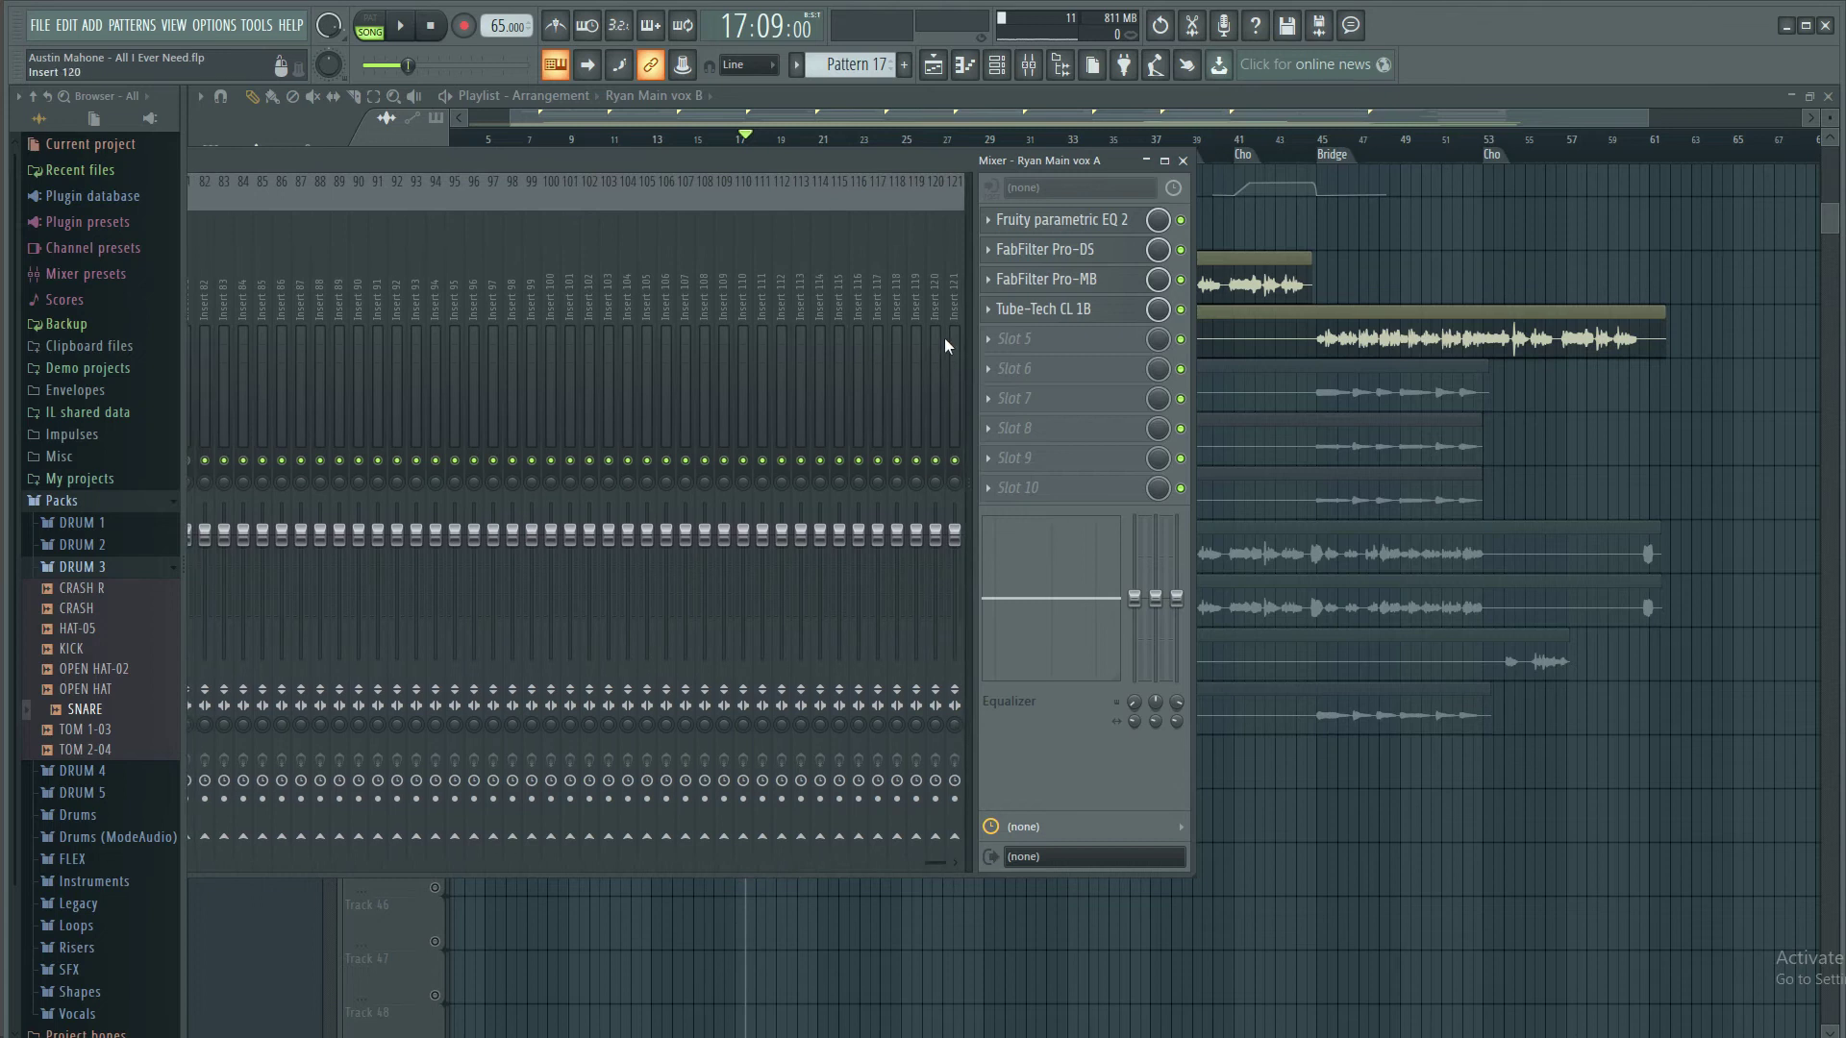
pyautogui.click(952, 310)
pyautogui.rightClick(954, 310)
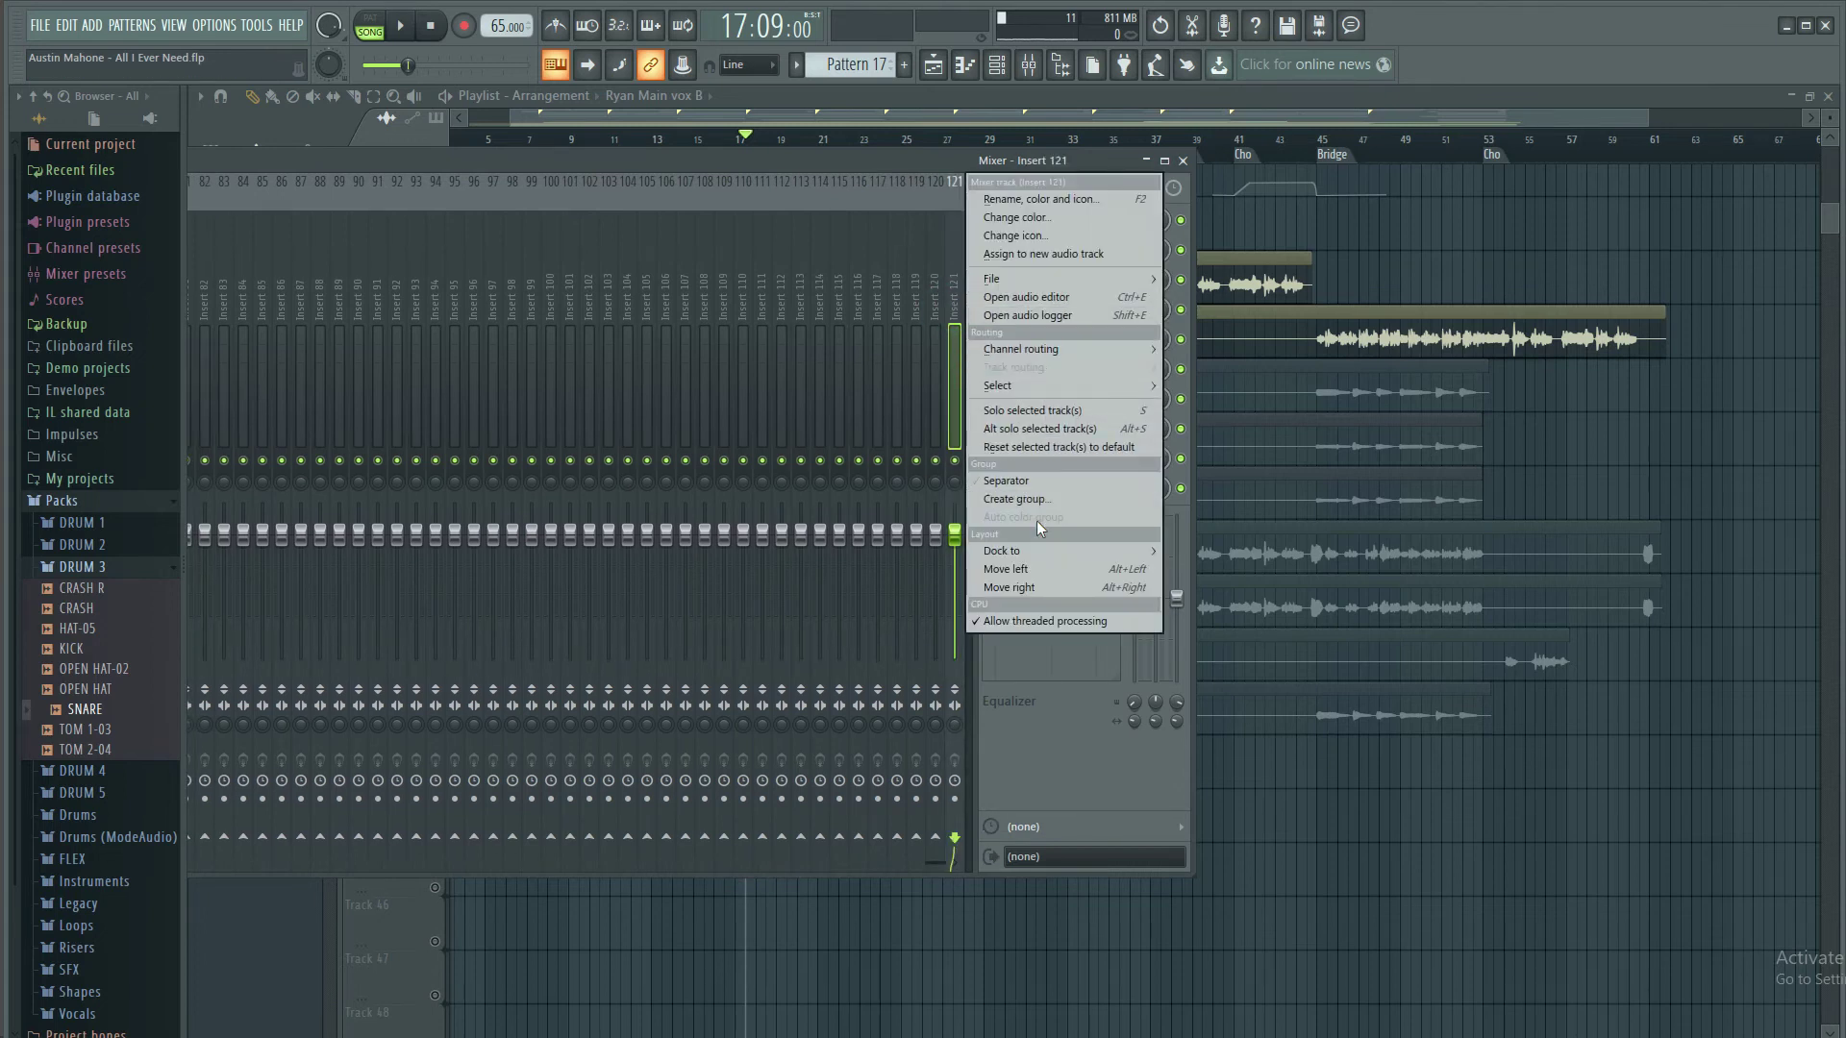
pyautogui.moveTo(1048, 551)
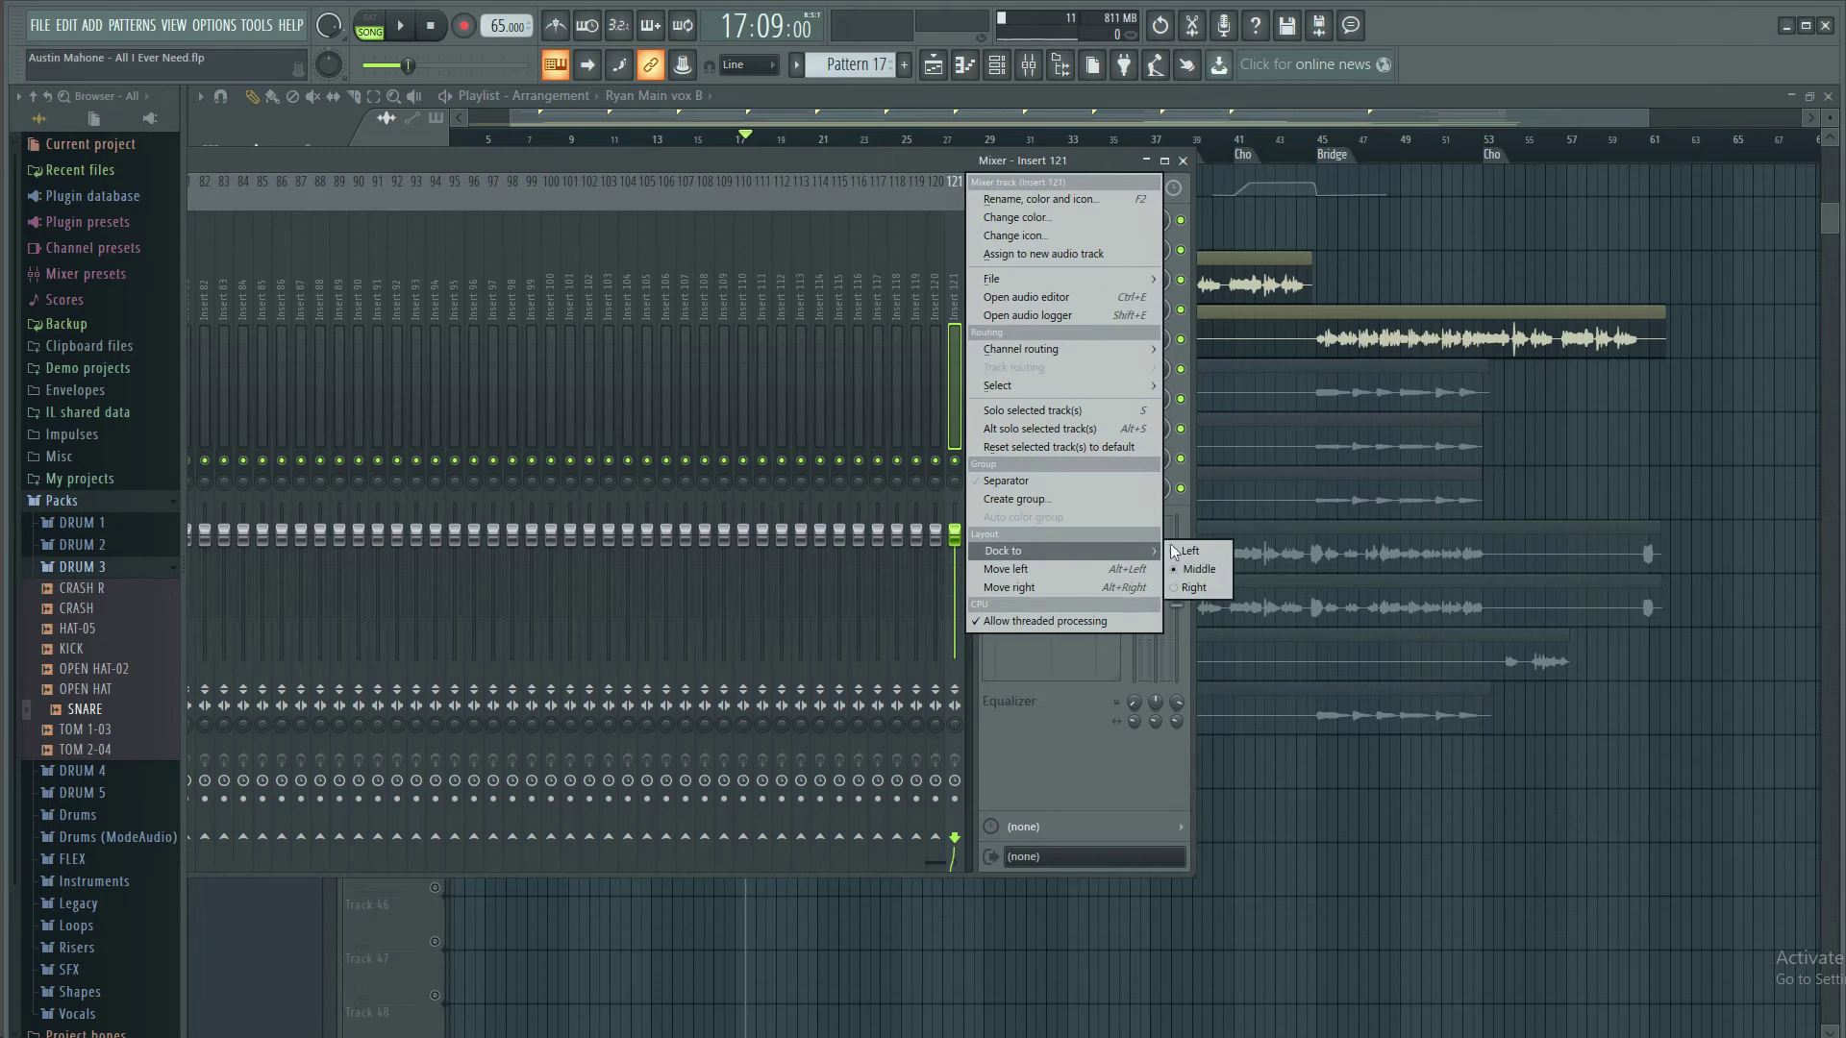
pyautogui.click(1196, 587)
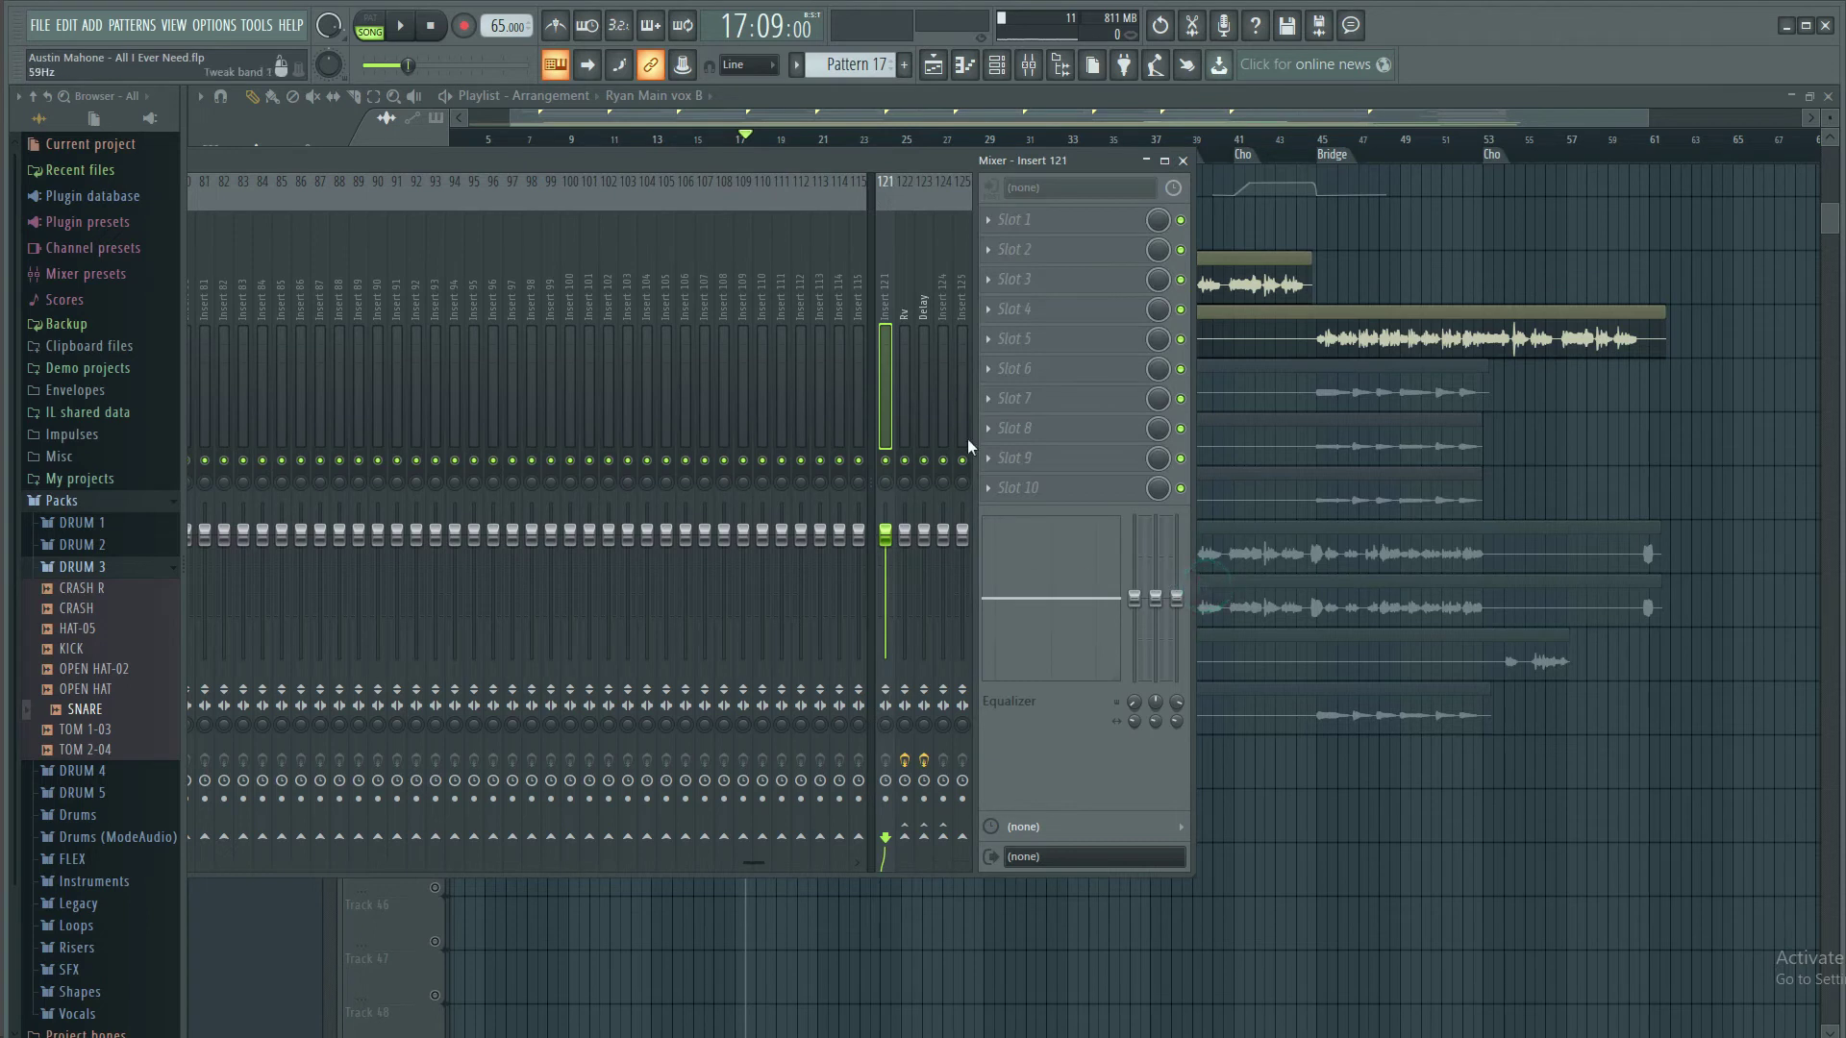
# Check the plugins on the Delay and Rv mixer tracks, including the Fruity Reeverb 2 settings
pyautogui.moveTo(926, 321); pyautogui.dragTo(962, 305)
pyautogui.moveTo(879, 186); pyautogui.dragTo(1442, 241)
pyautogui.click(1460, 374)
pyautogui.click(1494, 371)
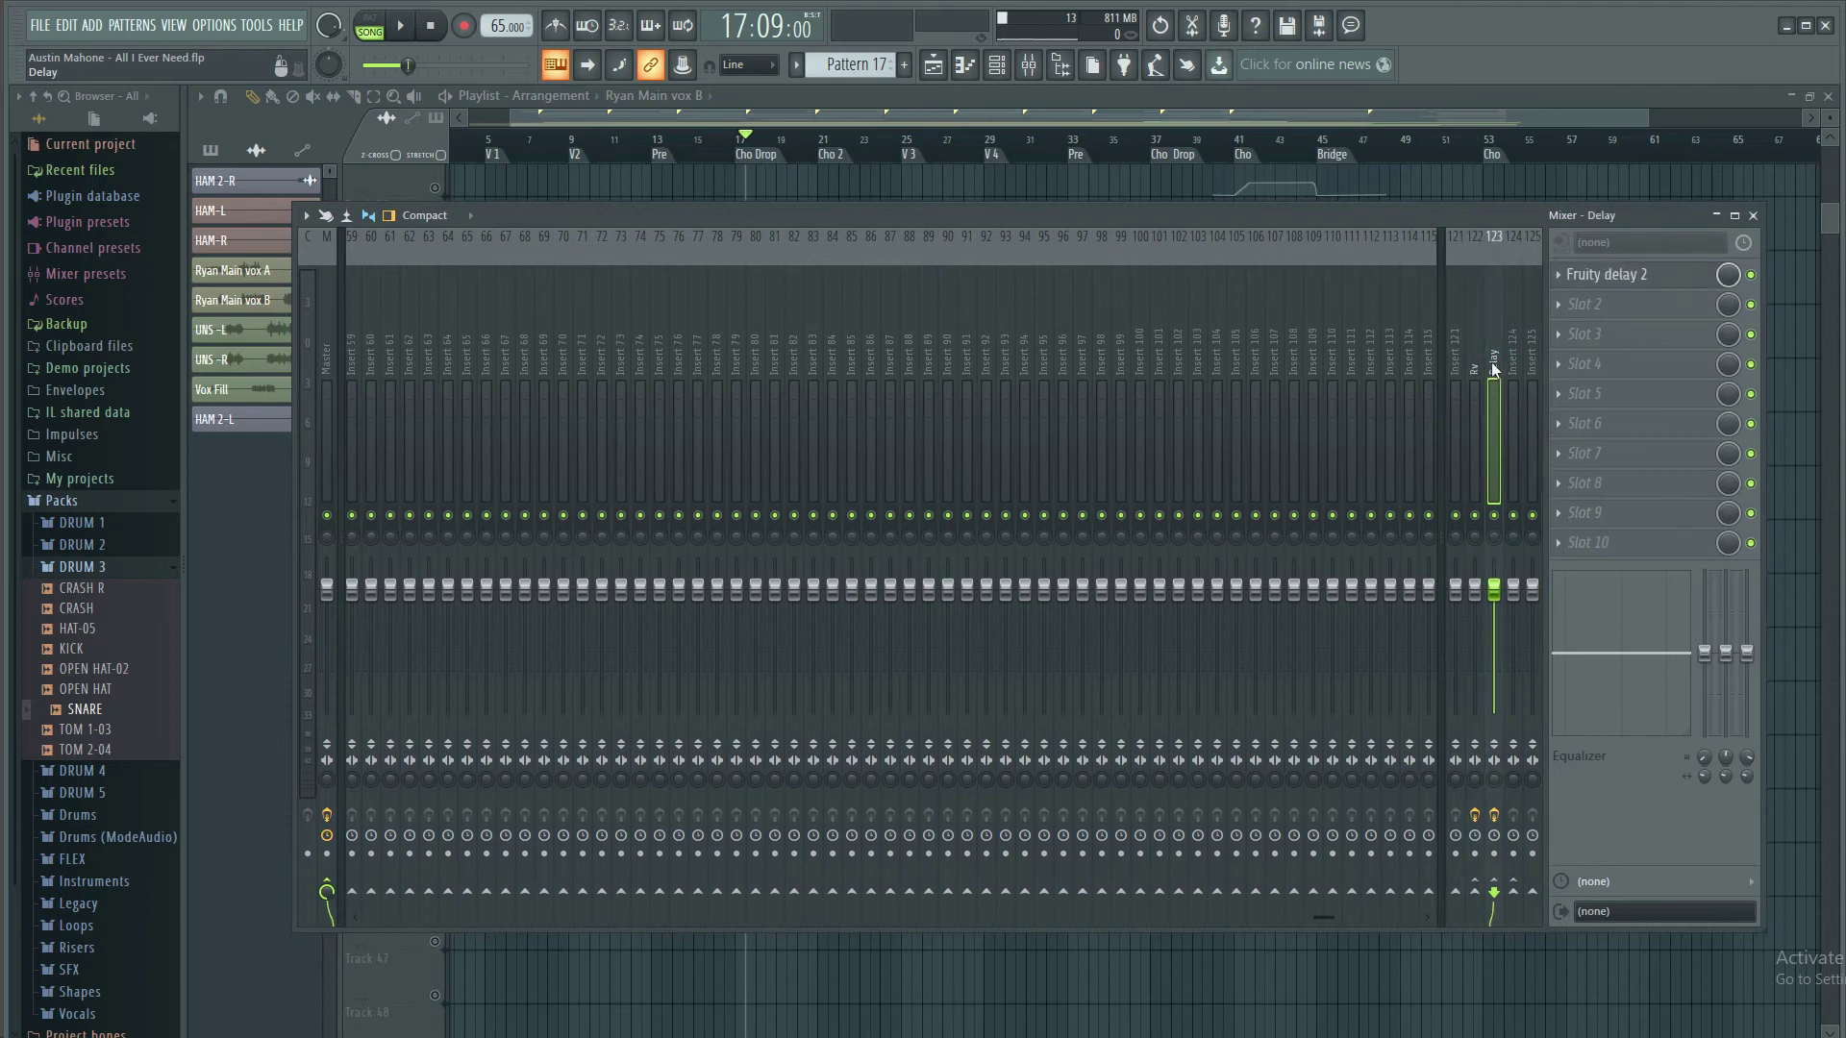
pyautogui.click(1477, 377)
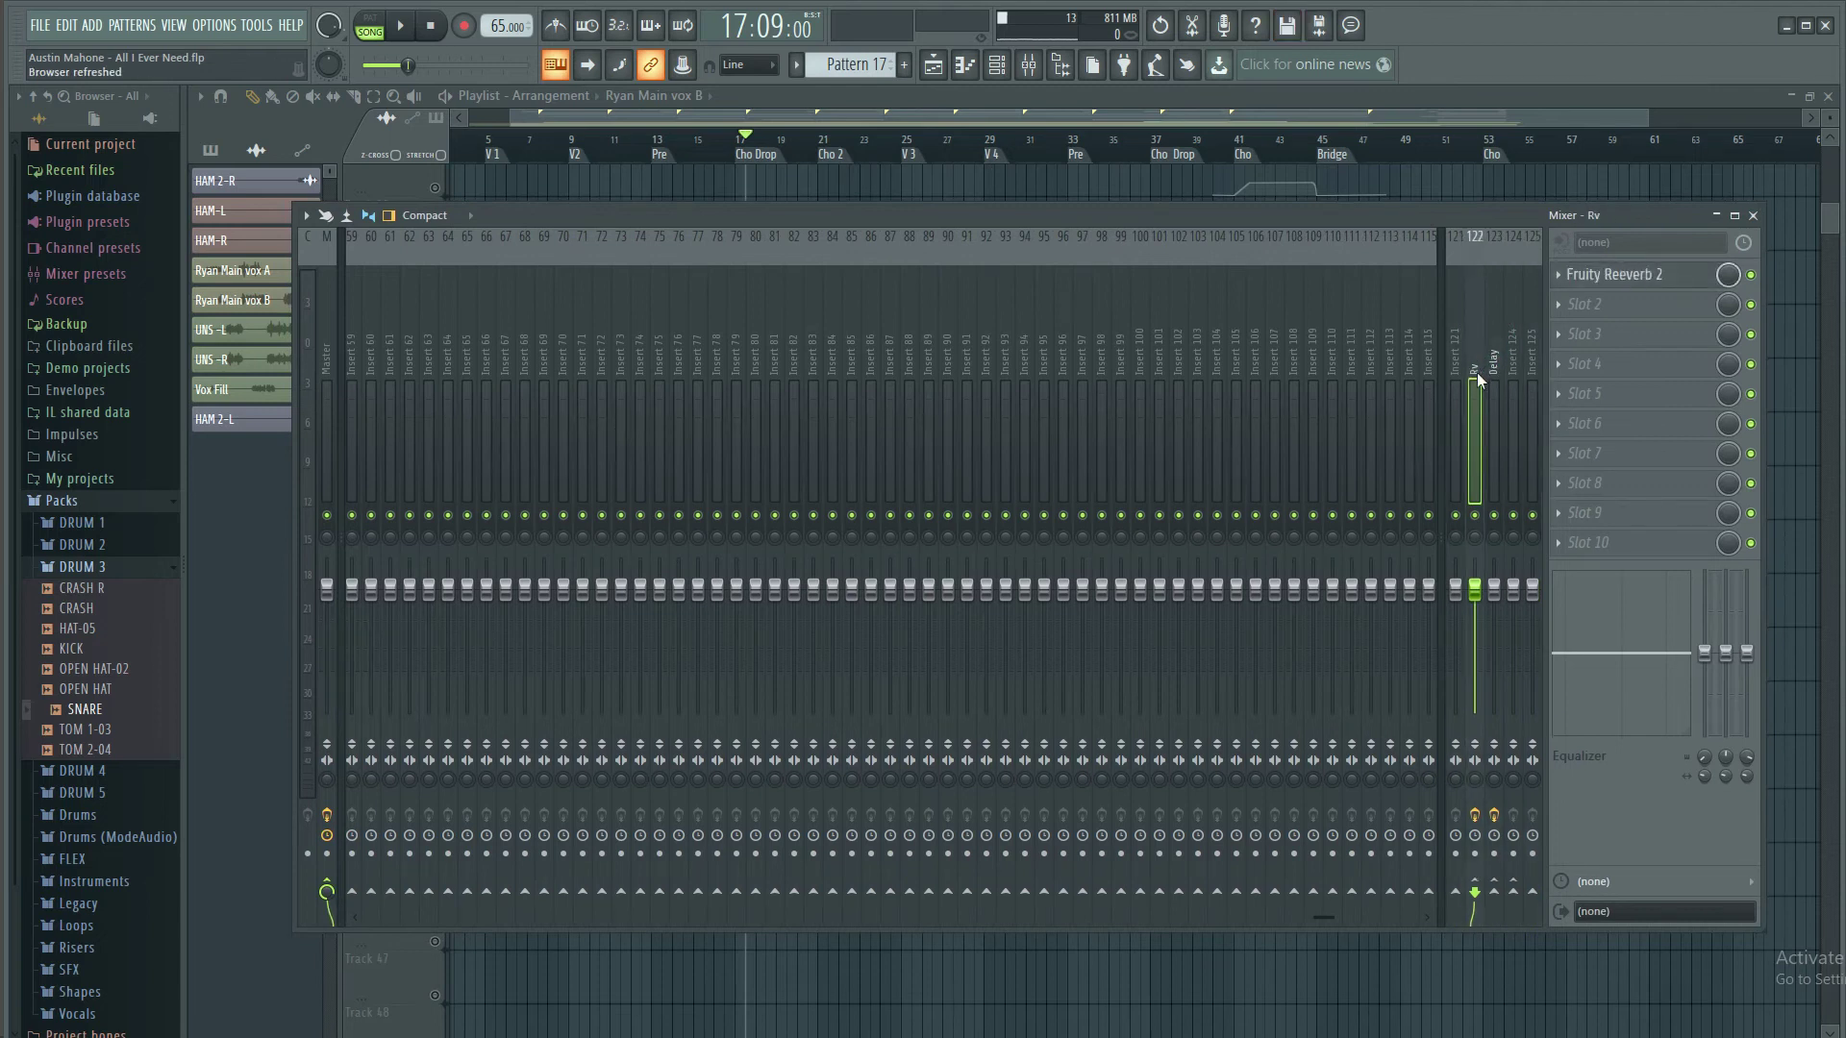
pyautogui.click(1625, 276)
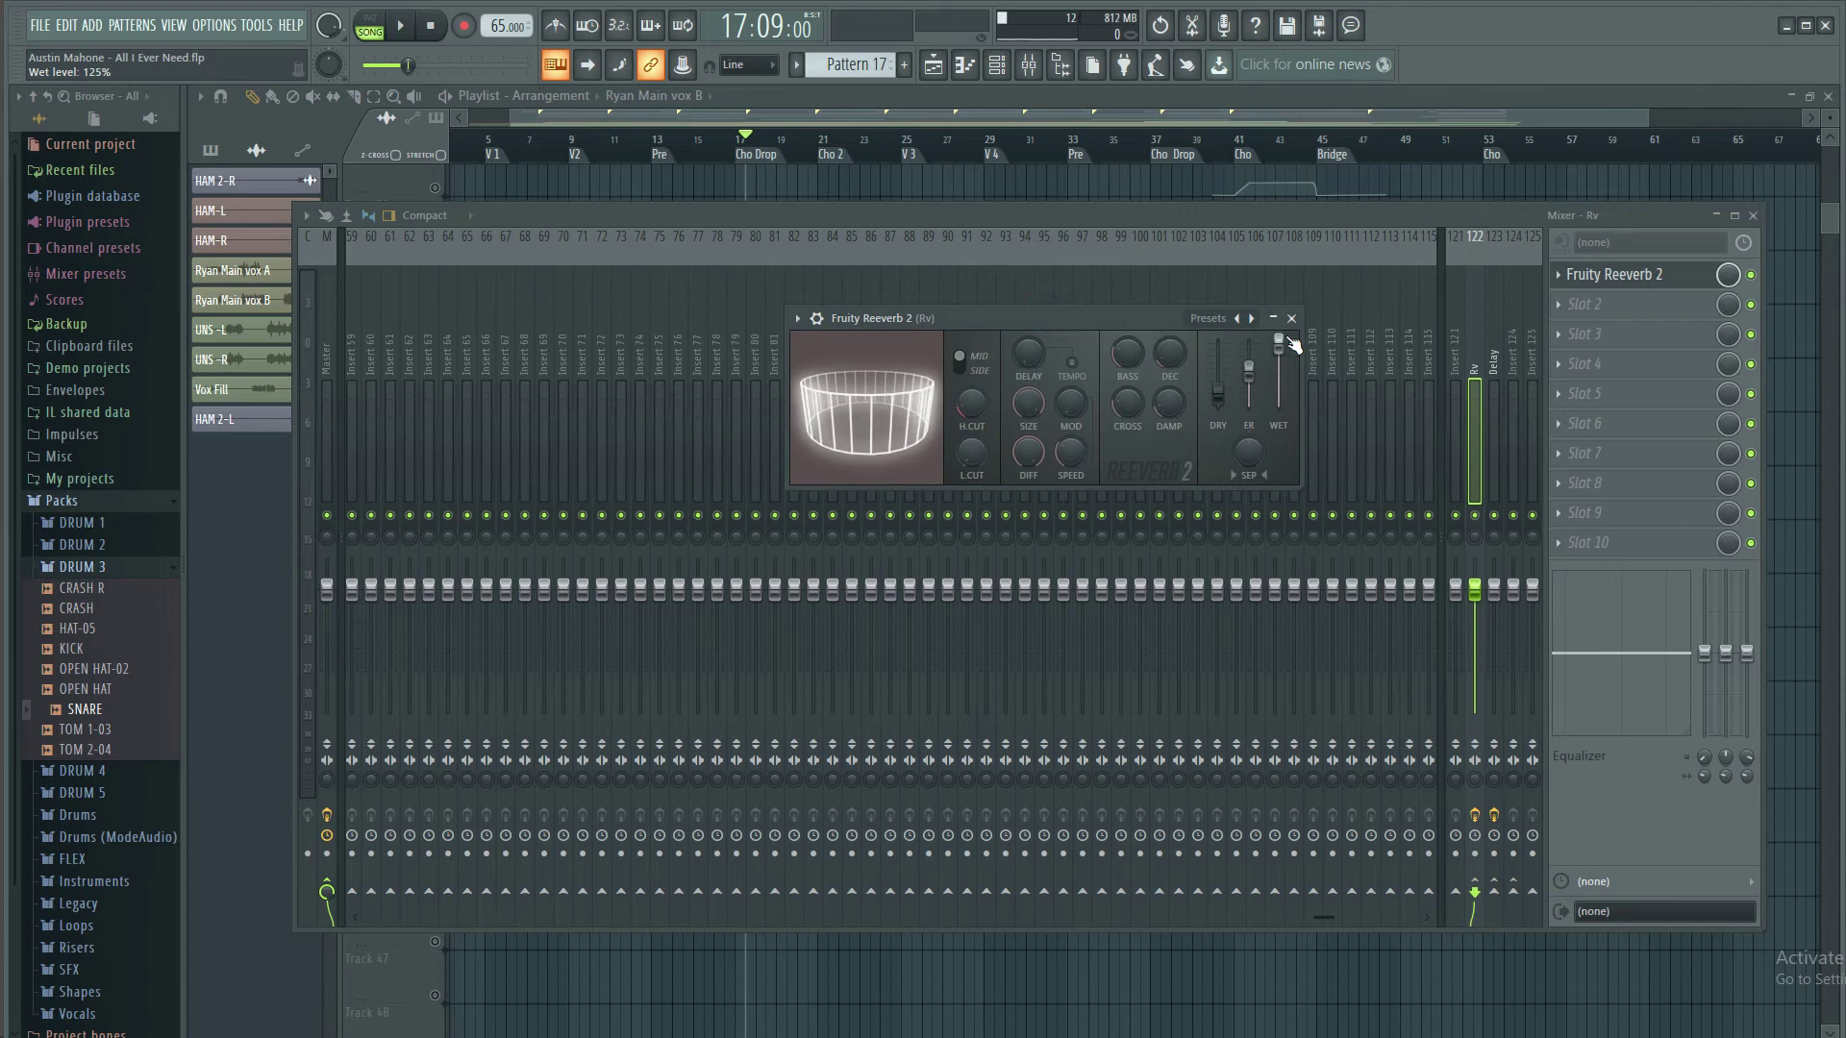
pyautogui.click(1291, 318)
pyautogui.moveTo(1295, 218); pyautogui.dragTo(1358, 215)
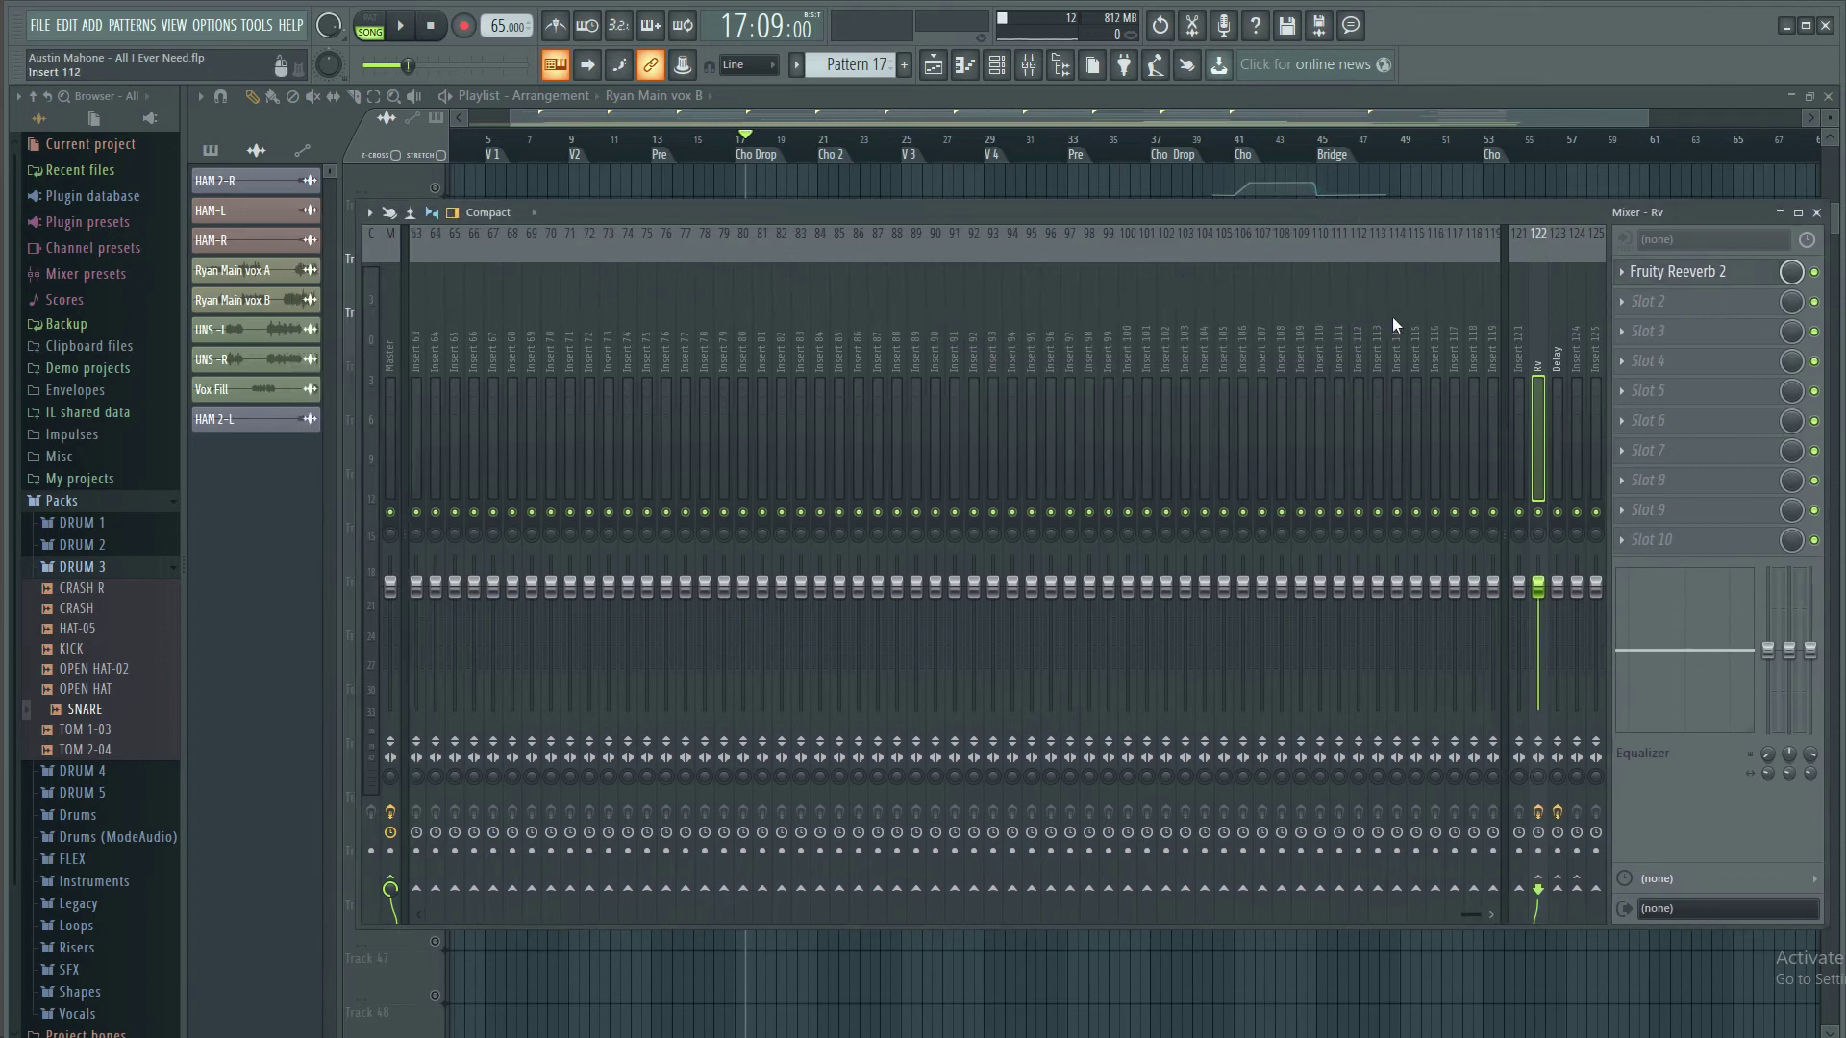
# Route the main vox A mixer track to the Delay track at about 78% send level and audition it
pyautogui.scroll(8, 1392, 316)
pyautogui.moveTo(1242, 213); pyautogui.dragTo(1362, 206)
pyautogui.scroll(5, 1096, 325)
pyautogui.scroll(-3, 1096, 325)
pyautogui.click(957, 349)
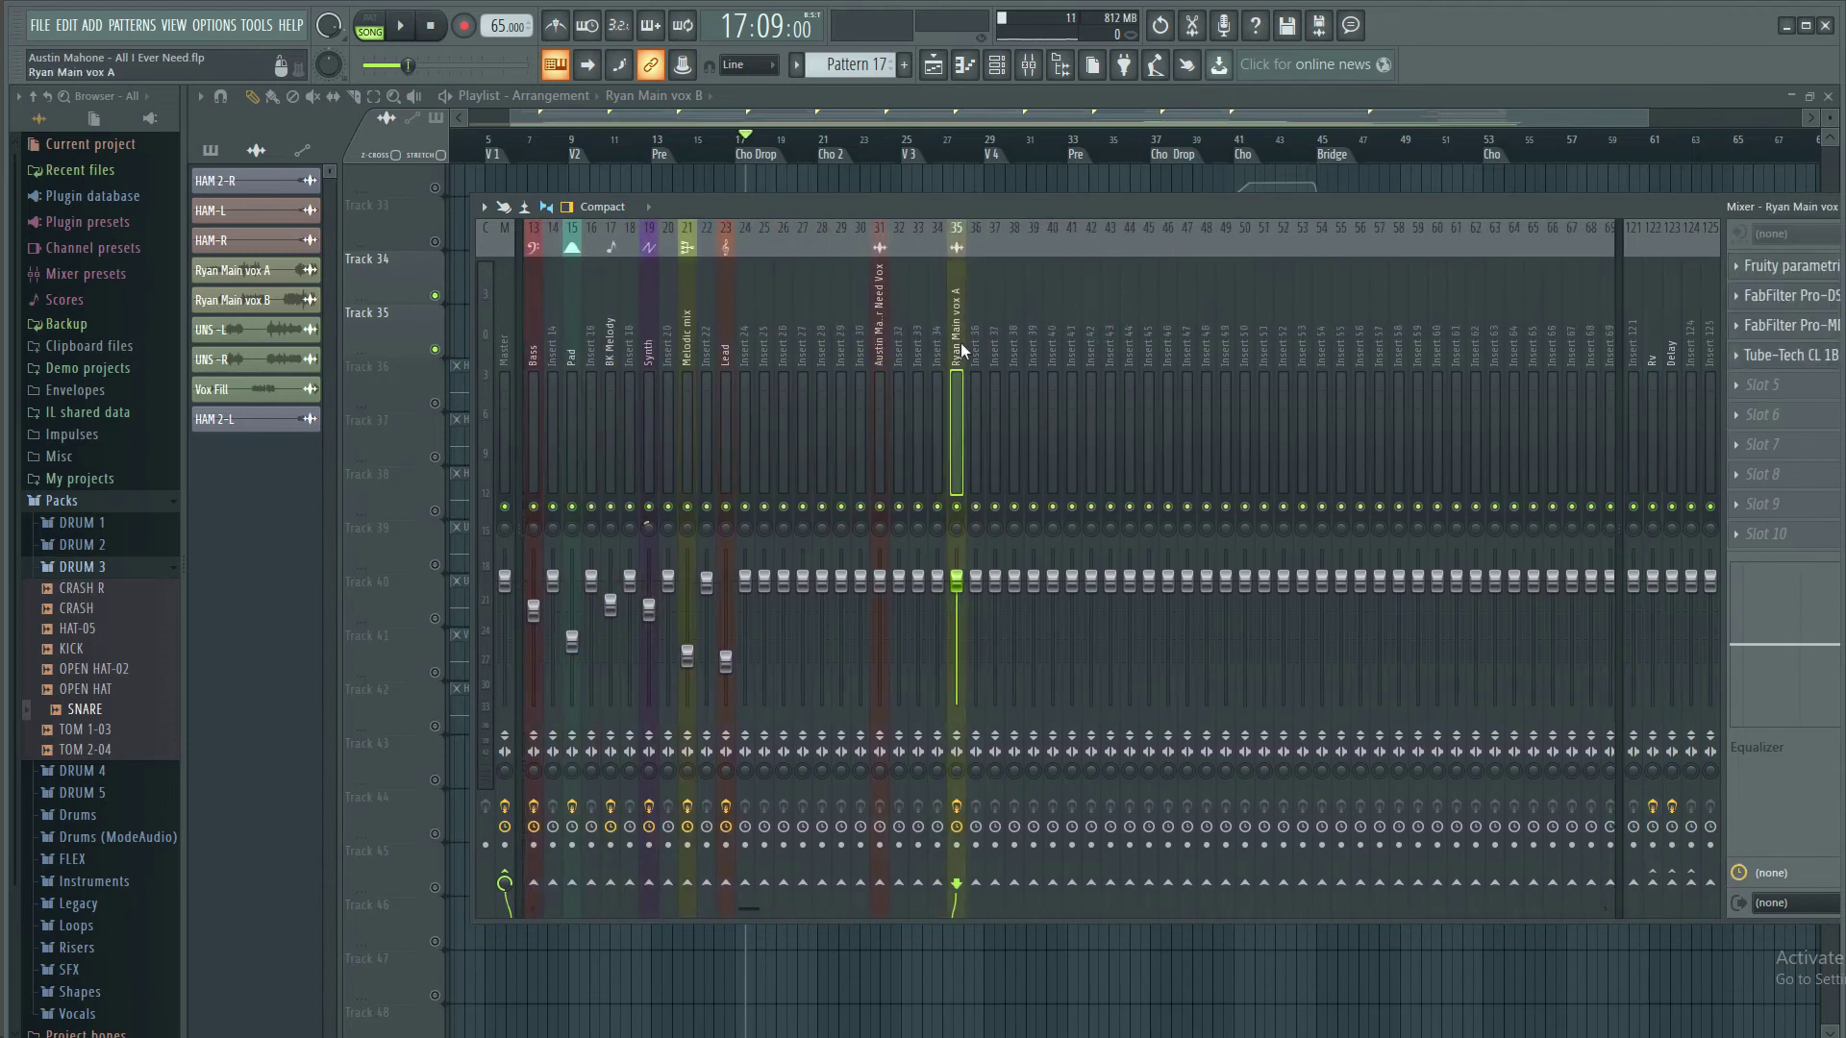
pyautogui.moveTo(1060, 207); pyautogui.dragTo(921, 219)
pyautogui.press('space')
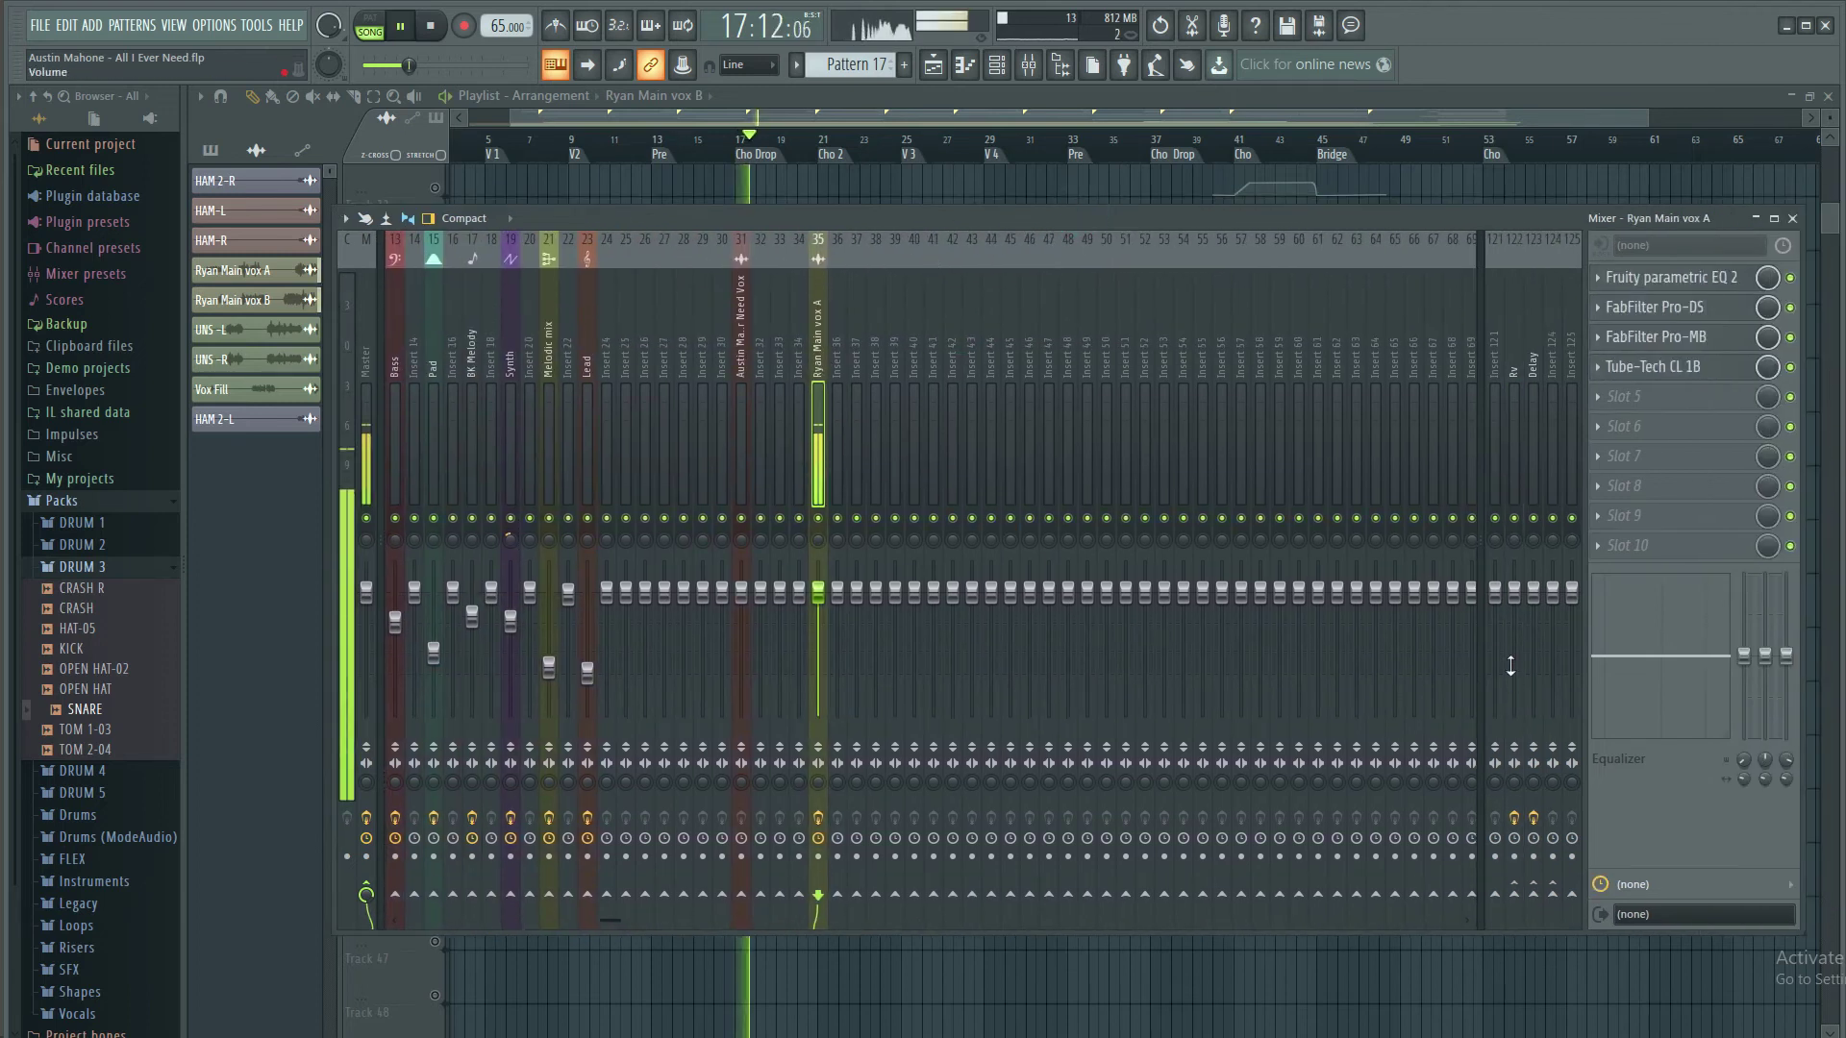
pyautogui.press('space')
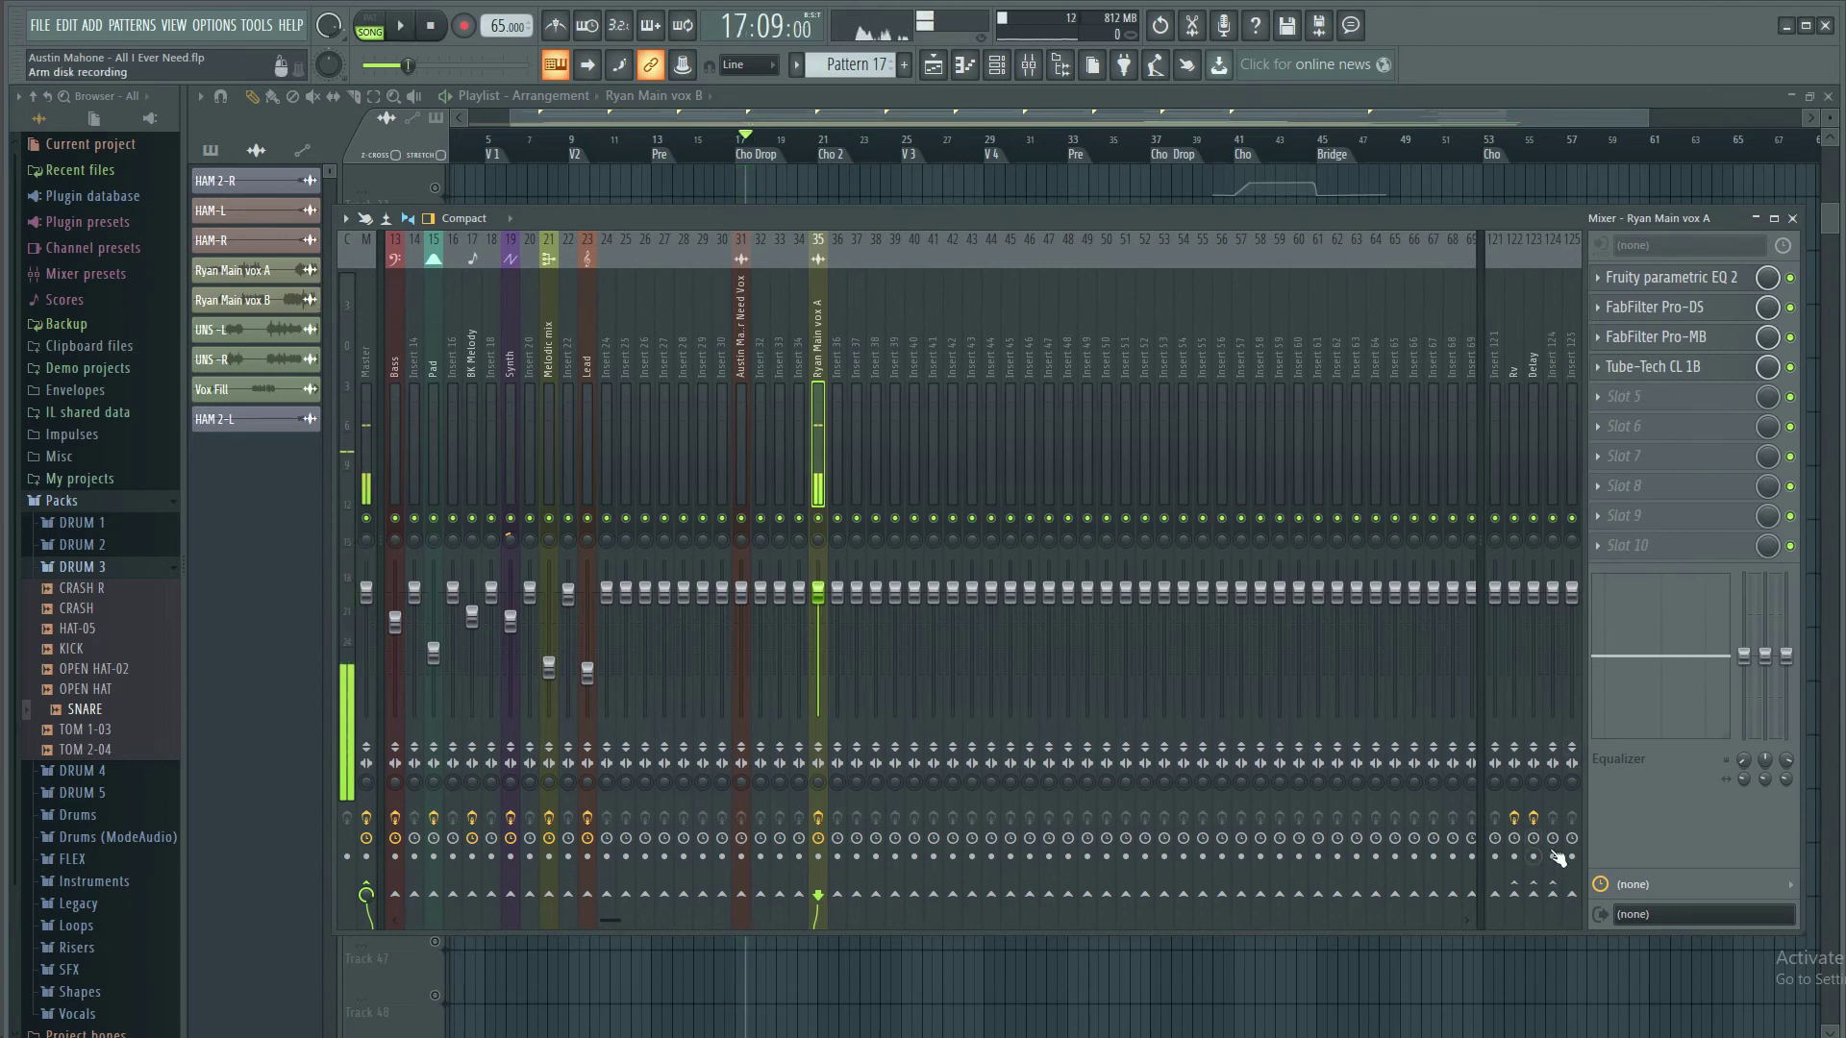
pyautogui.click(1532, 897)
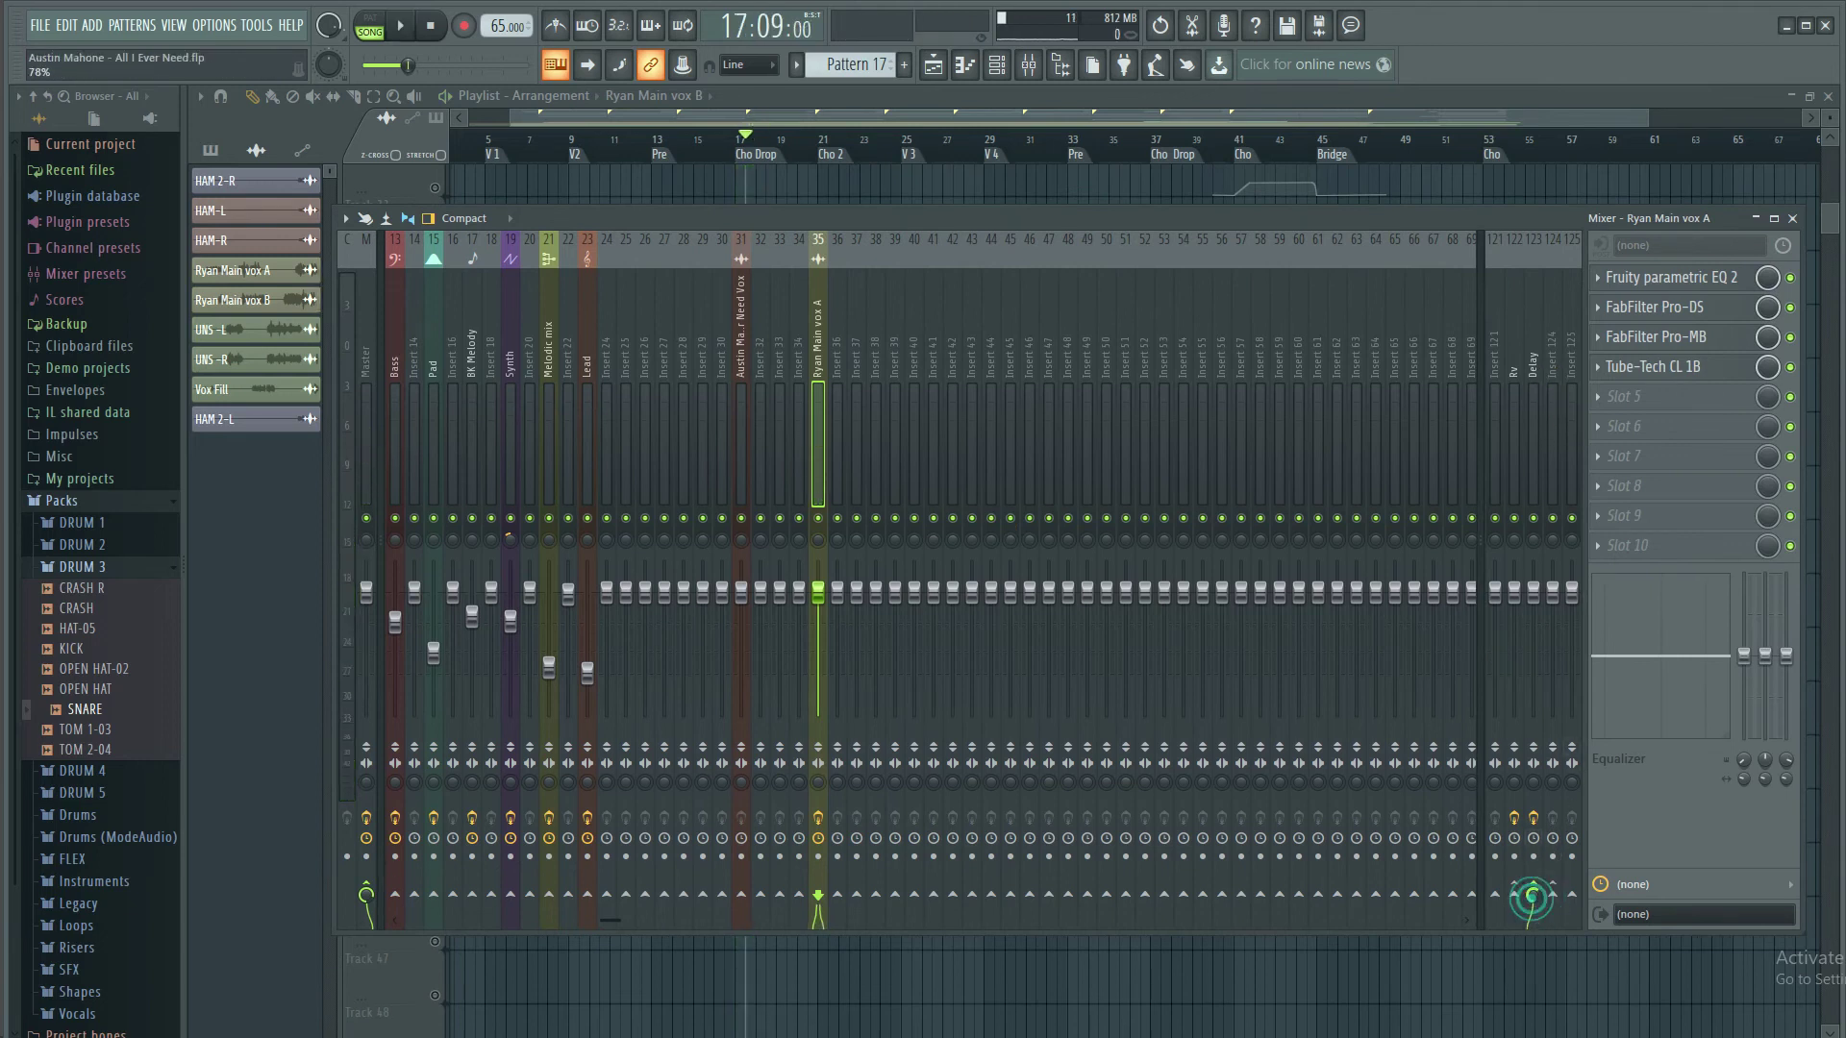
pyautogui.press('space')
pyautogui.press('space')
# Inspect the Fruity delay 2 settings on the Delay track and reselect the main vox A track
pyautogui.click(1534, 378)
pyautogui.click(1656, 278)
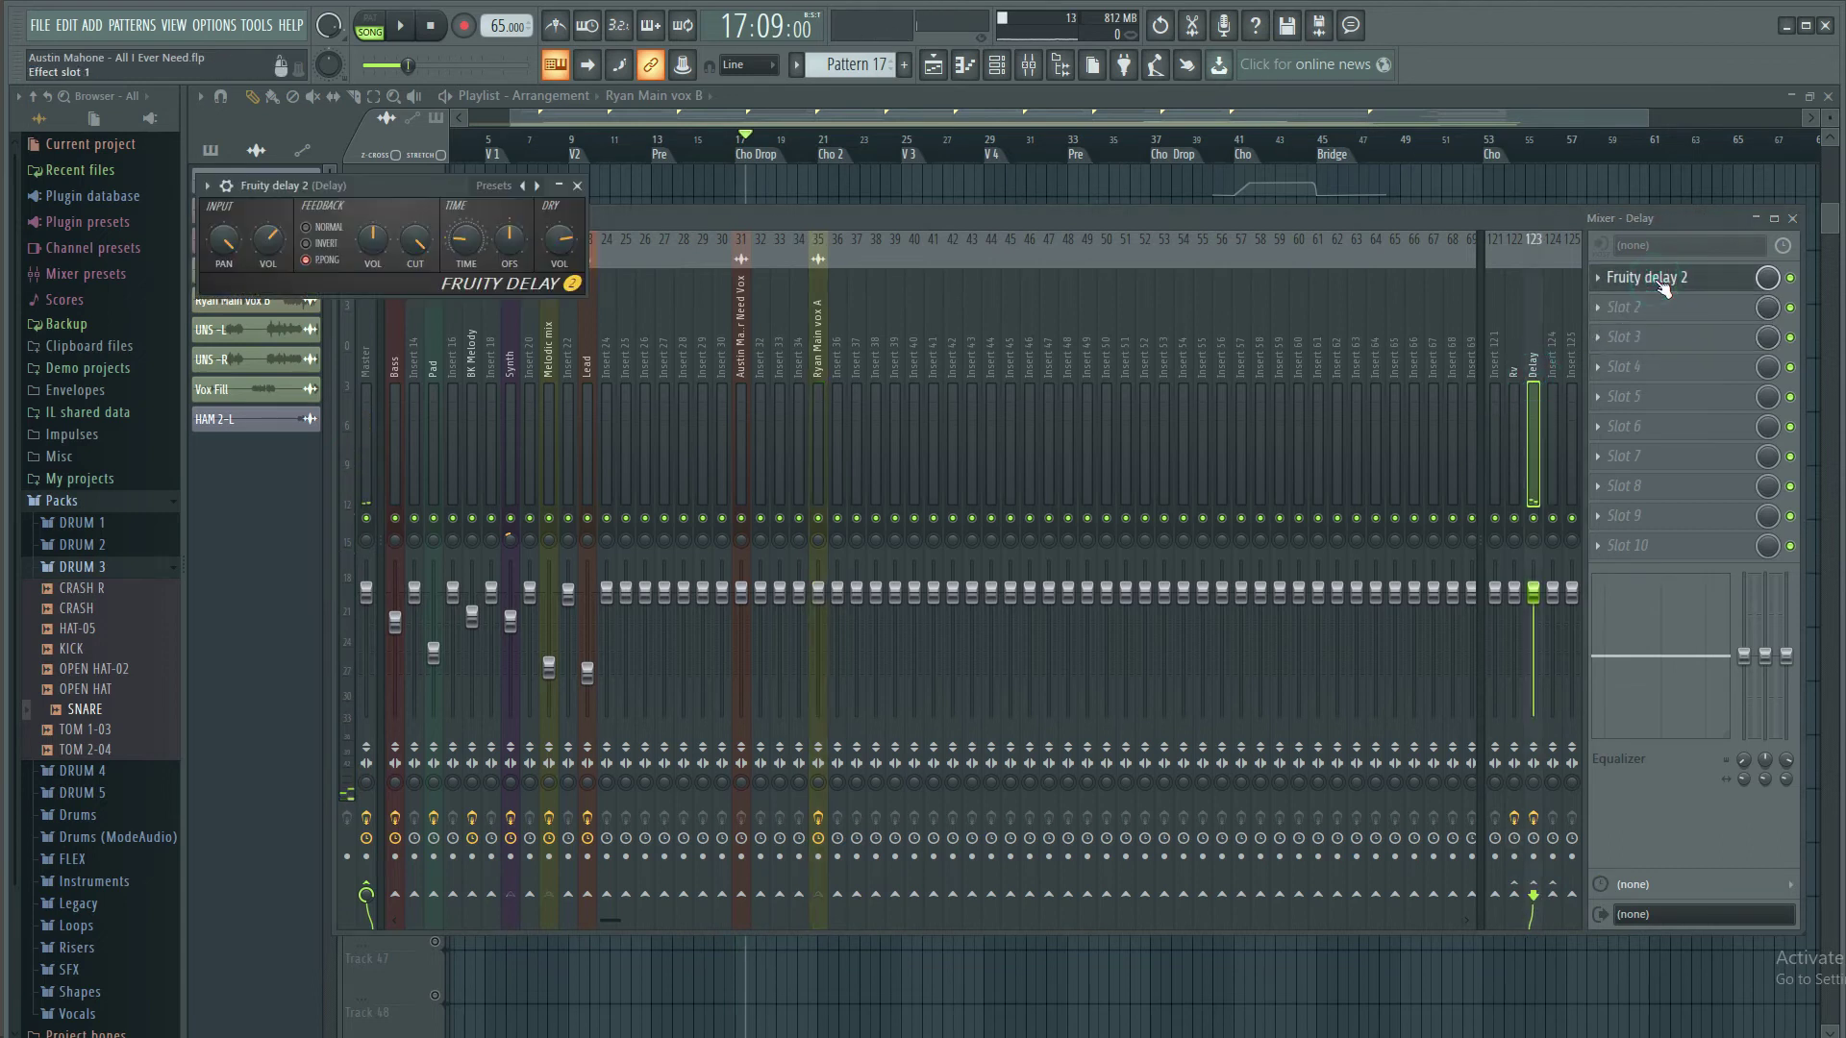
pyautogui.click(1662, 283)
pyautogui.click(819, 414)
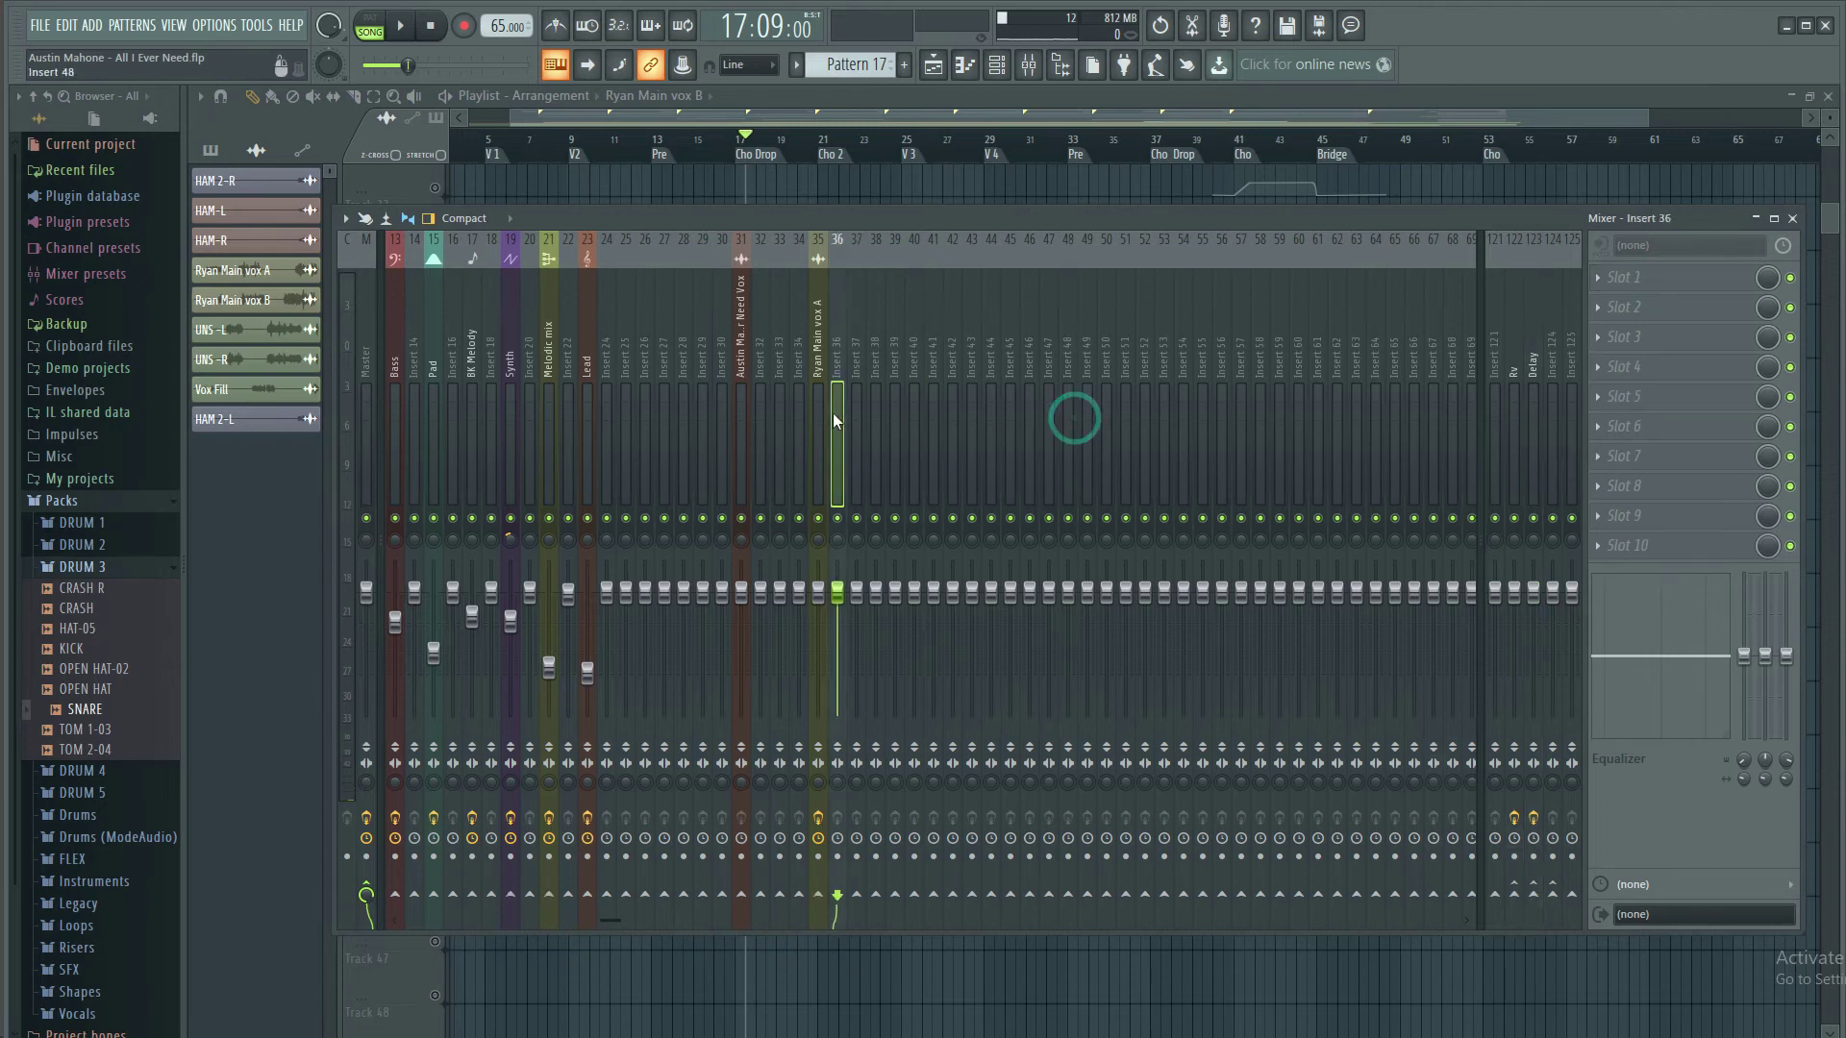
# While playing the vocal, reduce its Delay send to about 38% and add a send to the Rv reverb track
pyautogui.press('space')
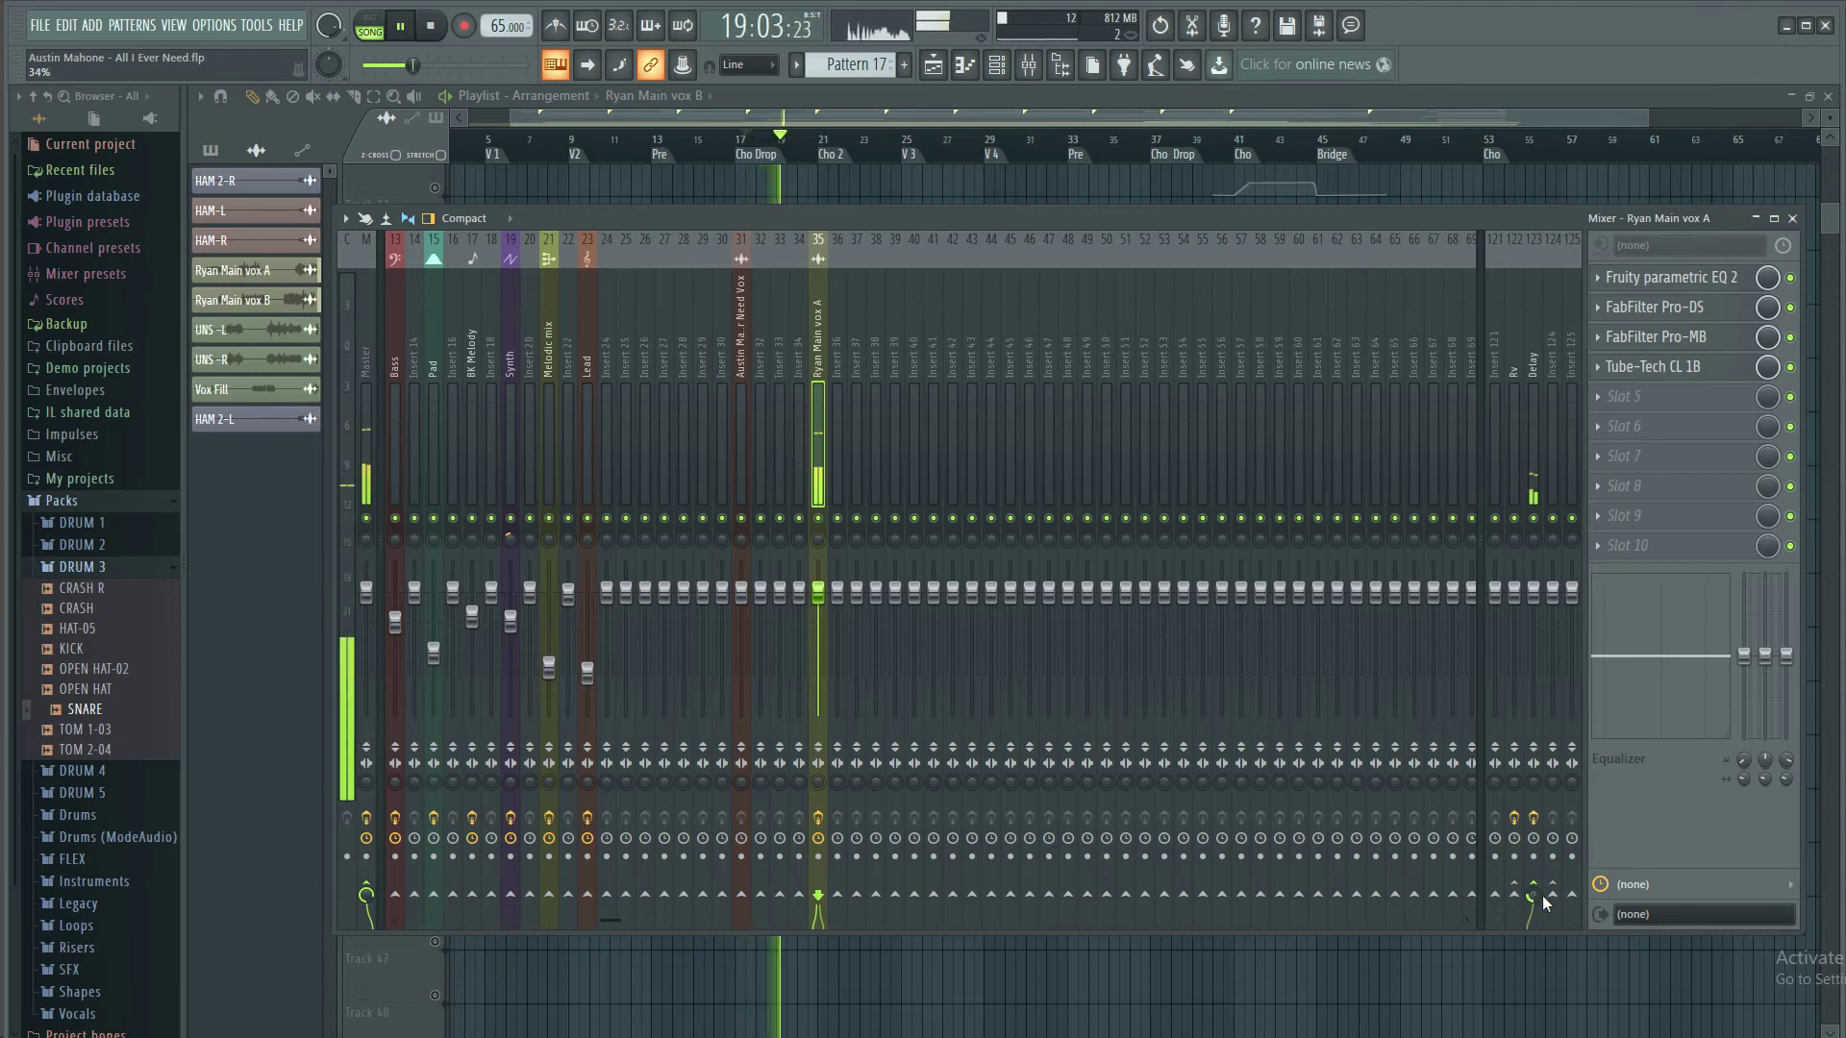
pyautogui.press('space')
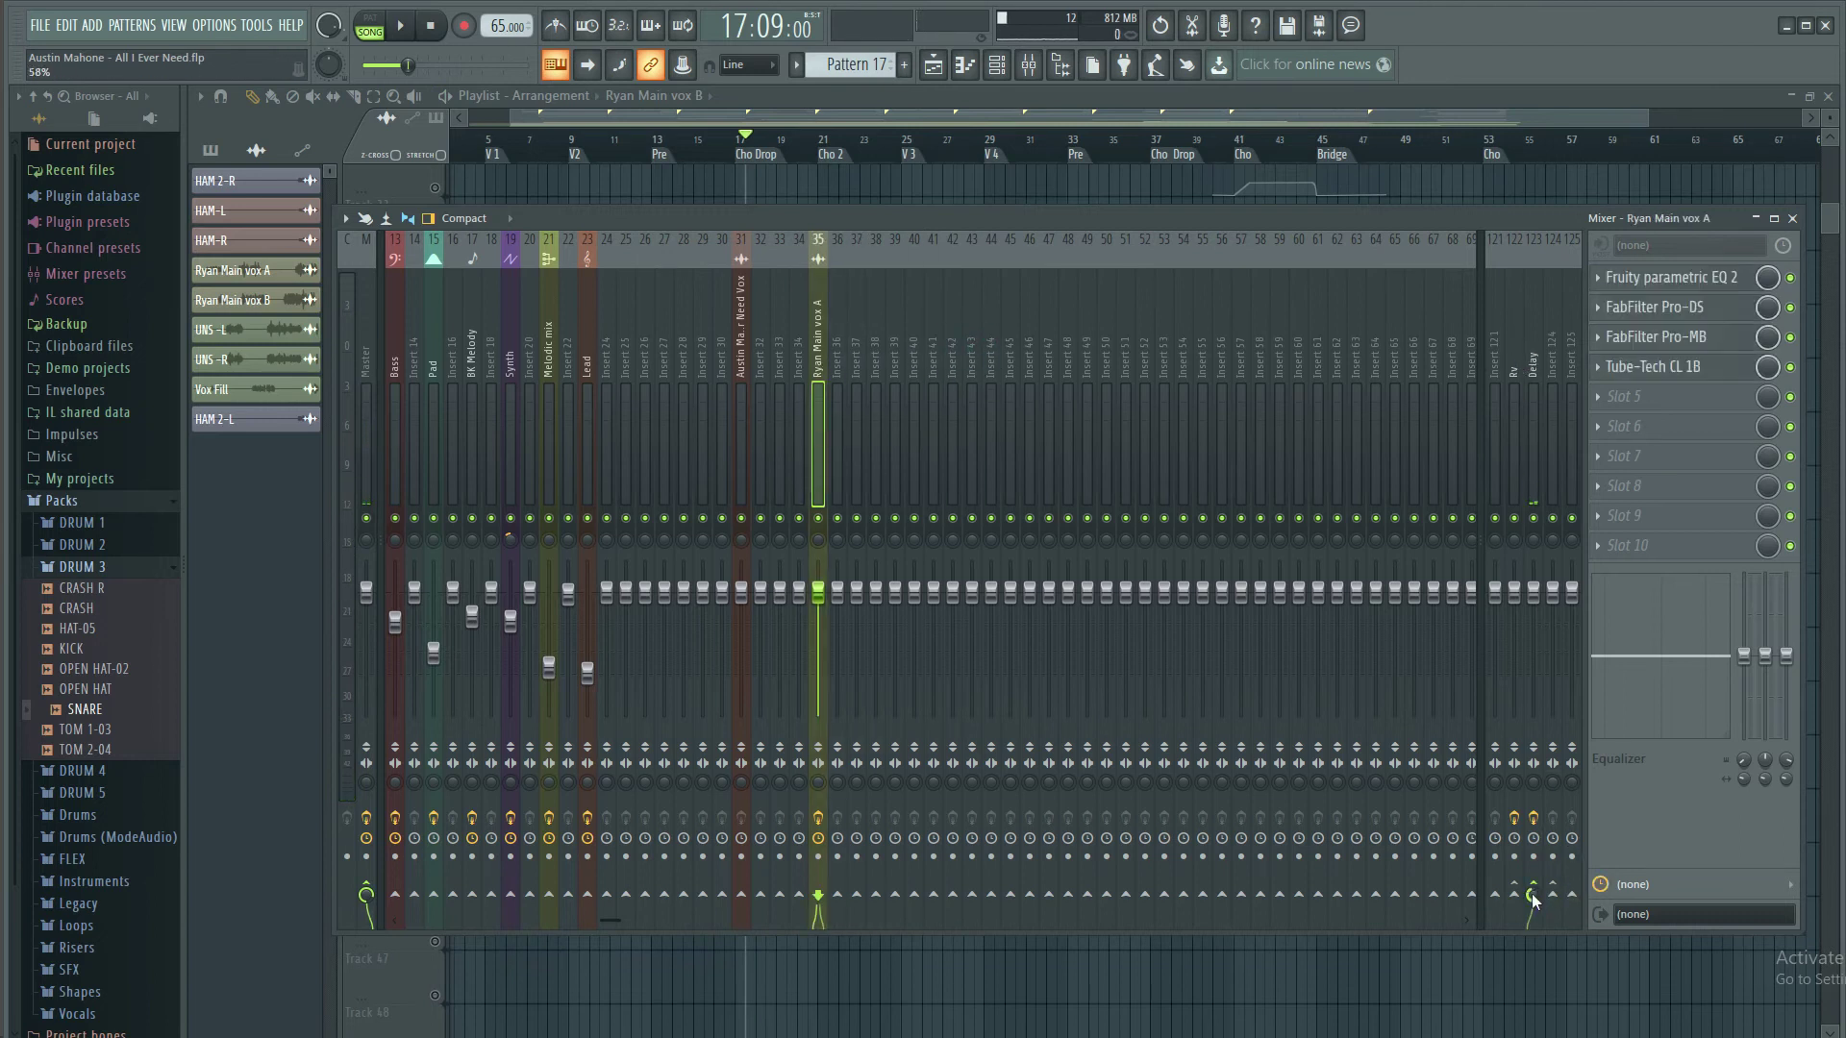
pyautogui.press('space')
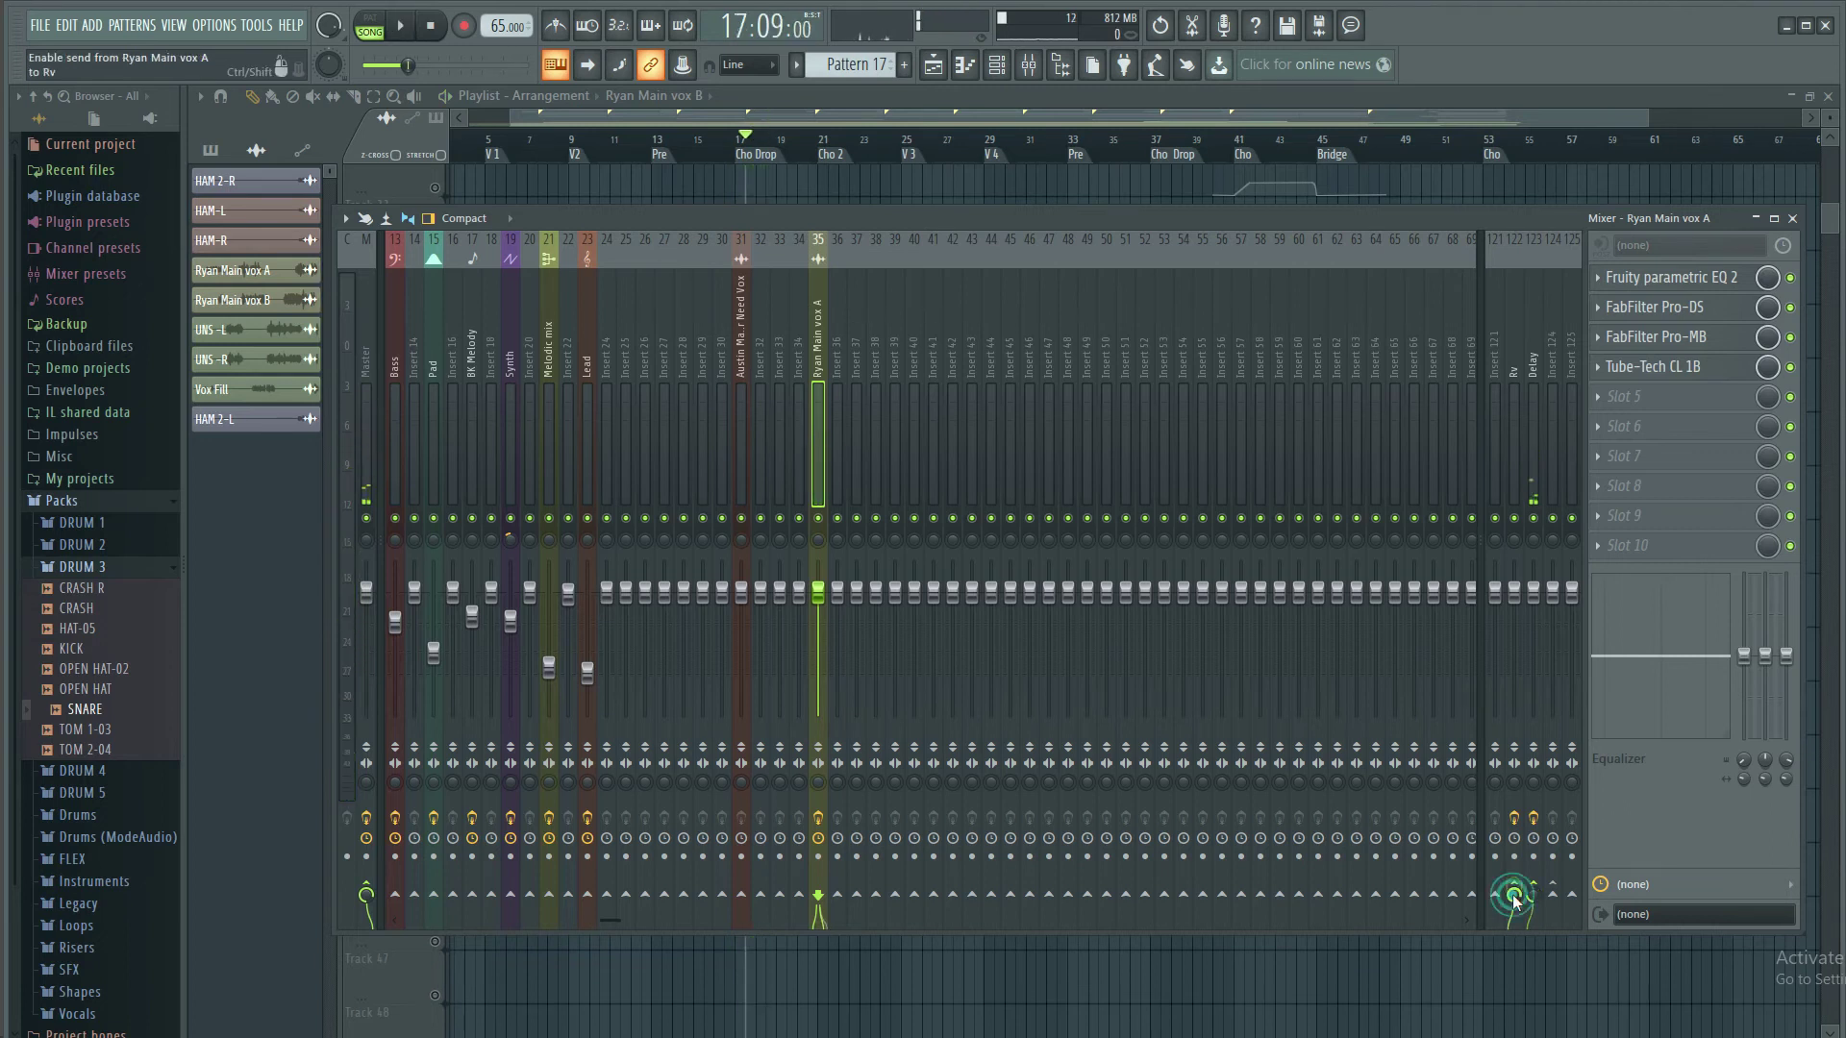
pyautogui.press('space')
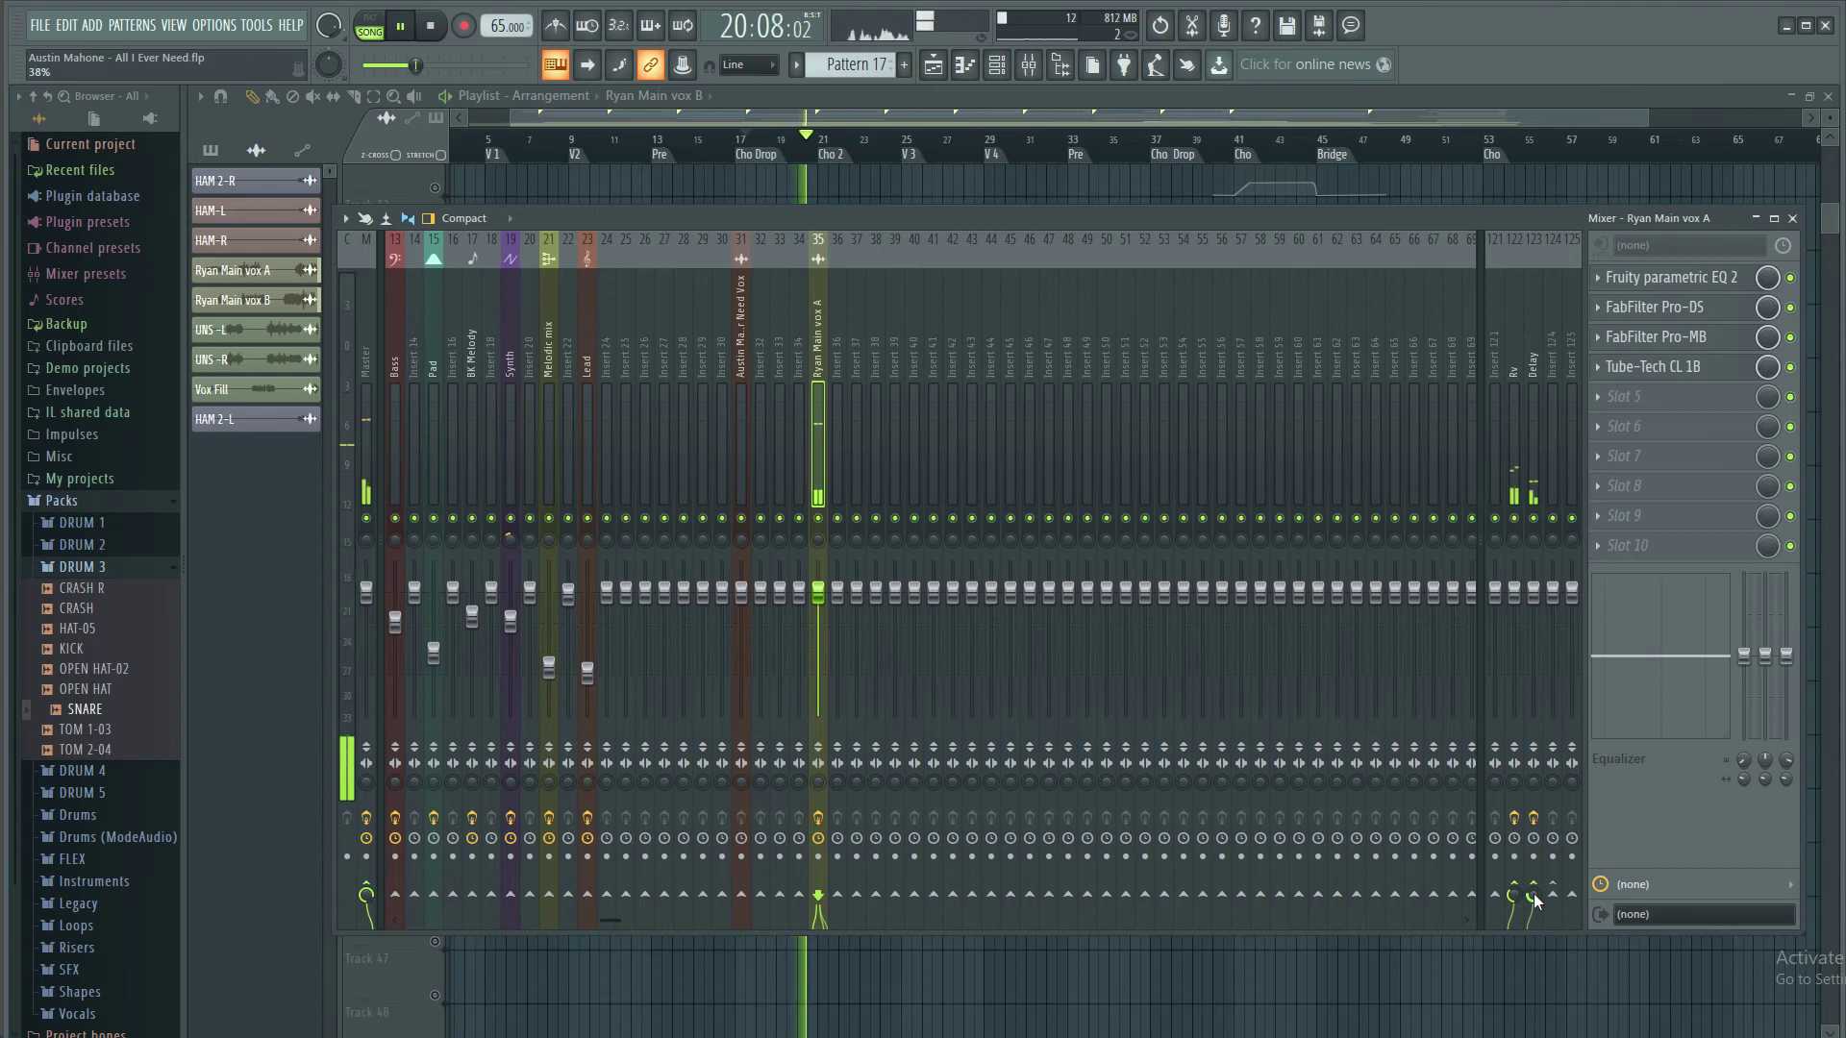
# Close the mixer, unmute all playlist tracks and play the full arrangement from bar 4
pyautogui.click(1792, 218)
pyautogui.scroll(-1, 825, 146)
pyautogui.press('space')
pyautogui.click(510, 149)
pyautogui.scroll(3, 513, 150)
pyautogui.scroll(2, 516, 152)
pyautogui.rightClick(436, 295)
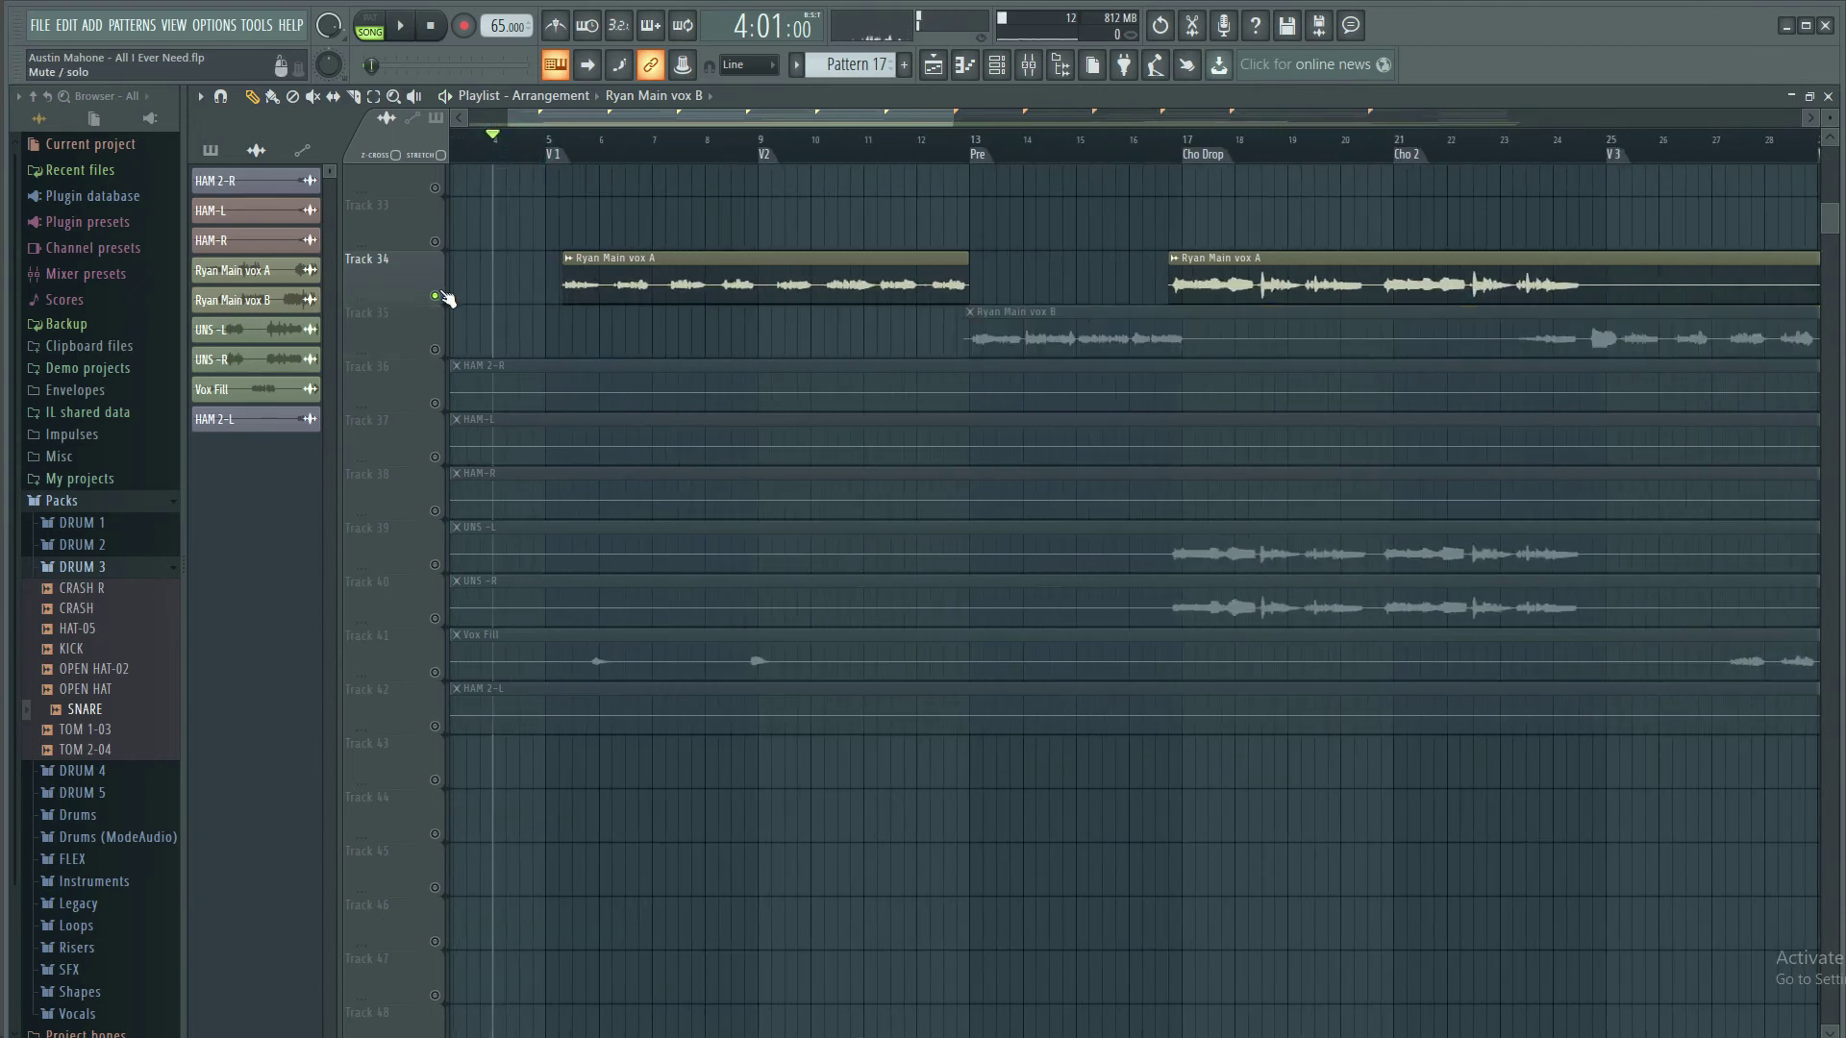
pyautogui.rightClick(435, 295)
pyautogui.press('space')
pyautogui.scroll(2, 602, 256)
pyautogui.scroll(-3, 647, 387)
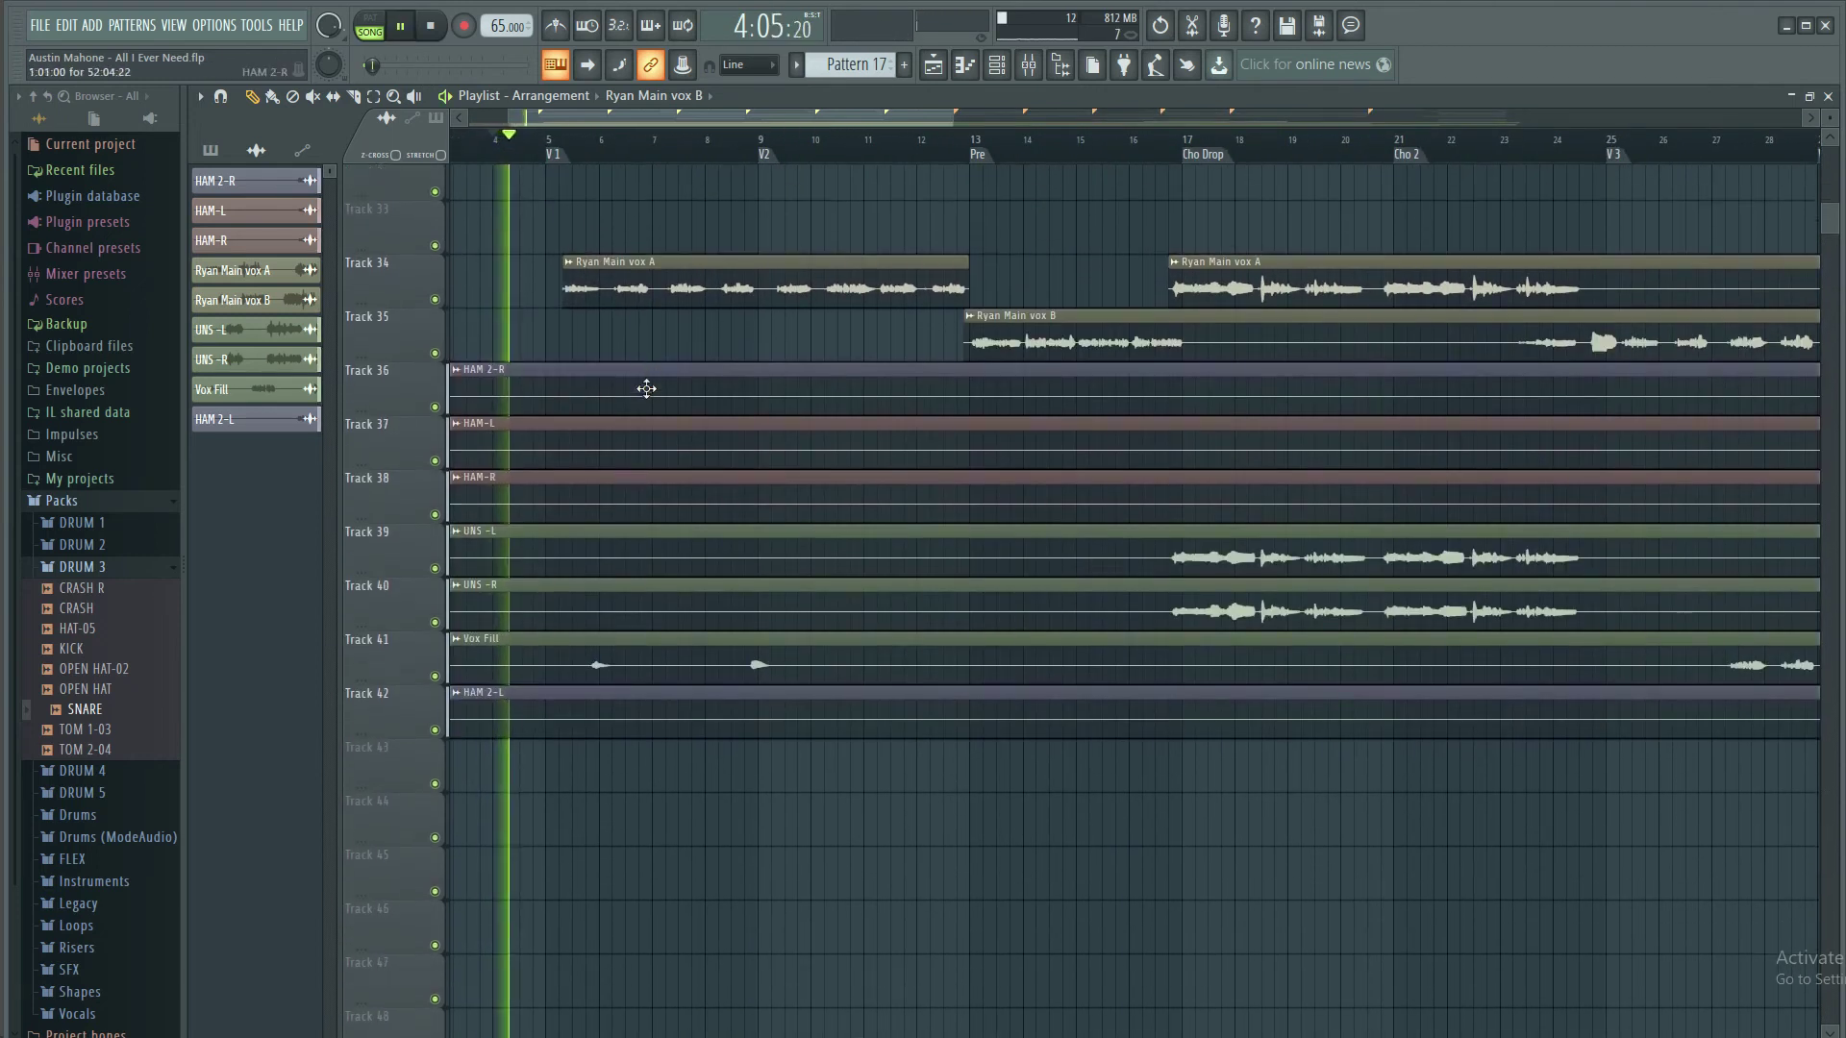
# Mute the clips on tracks 36 to 42 and return to the Draw tool
pyautogui.click(314, 96)
pyautogui.moveTo(565, 292)
pyautogui.mouseDown()
pyautogui.moveTo(634, 506)
pyautogui.moveTo(620, 647)
pyautogui.mouseUp()
pyautogui.click(251, 97)
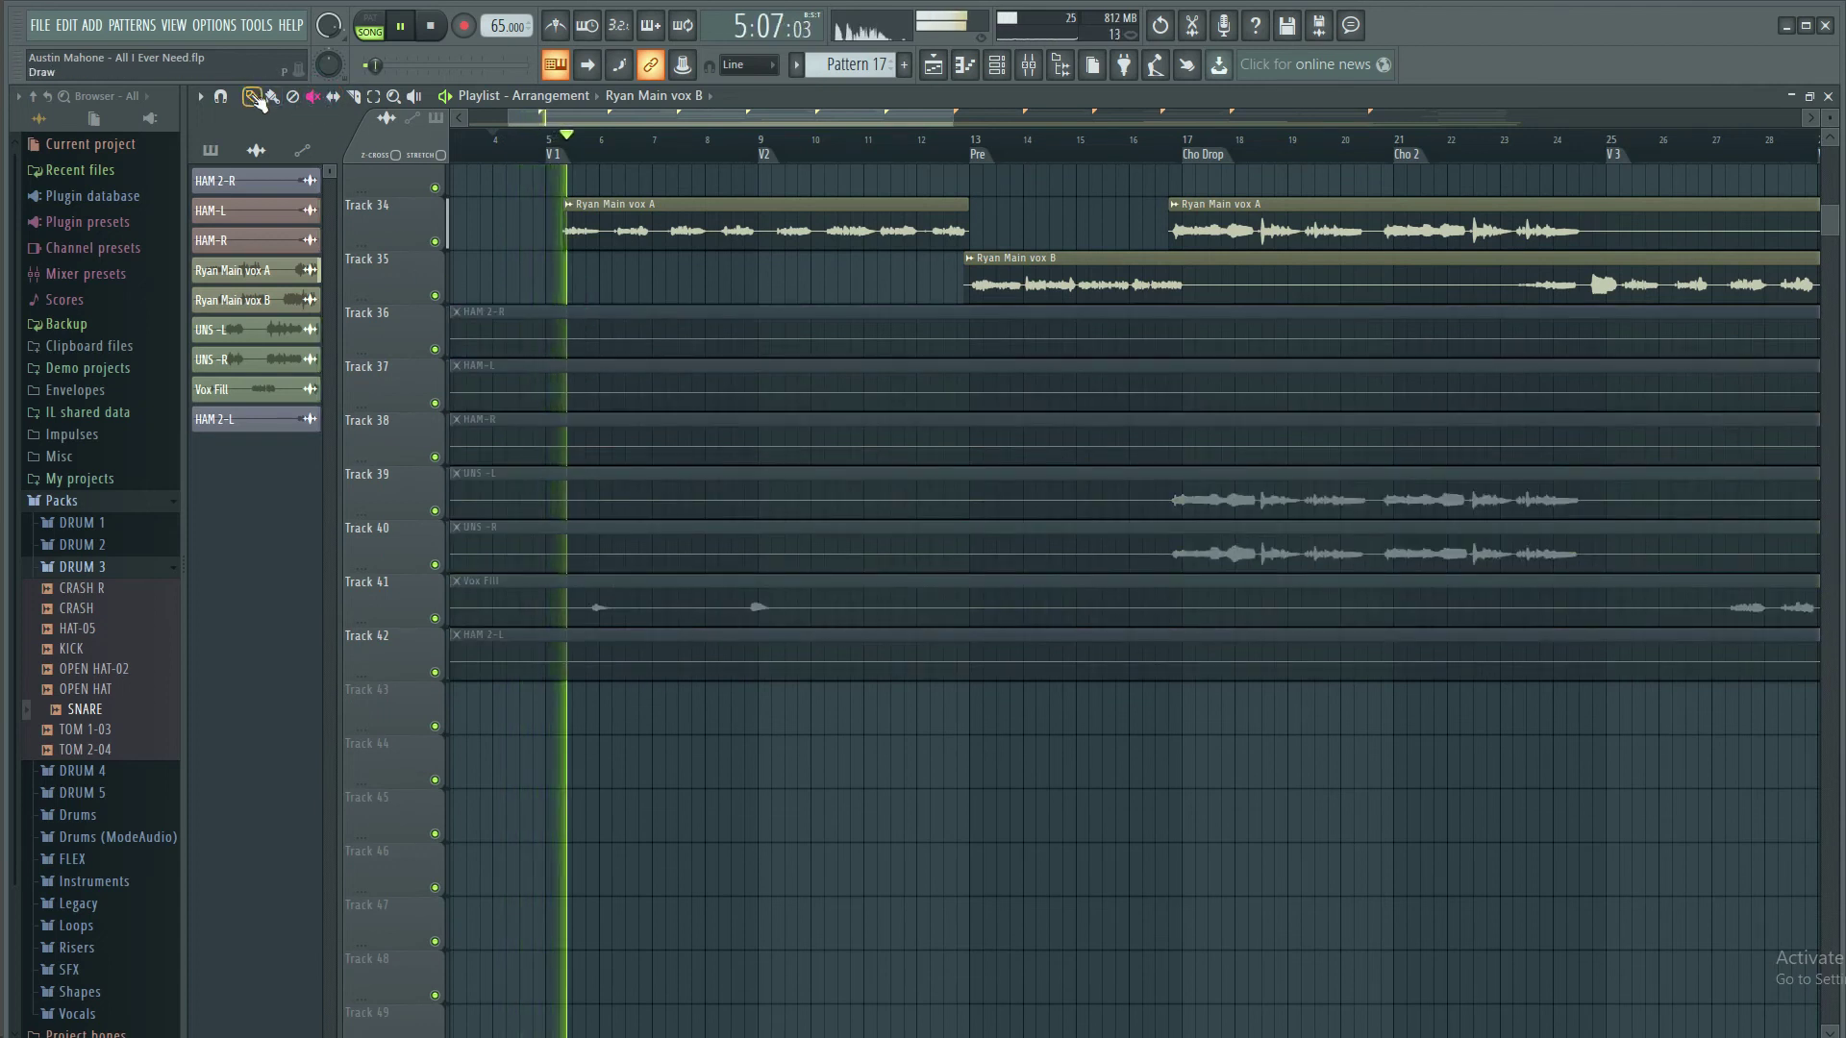
# Lower the main vox A mixer fader to about -3.8 dB while the arrangement plays
pyautogui.scroll(4, 749, 359)
pyautogui.scroll(-3, 589, 159)
pyautogui.scroll(4, 550, 148)
pyautogui.press('F9')
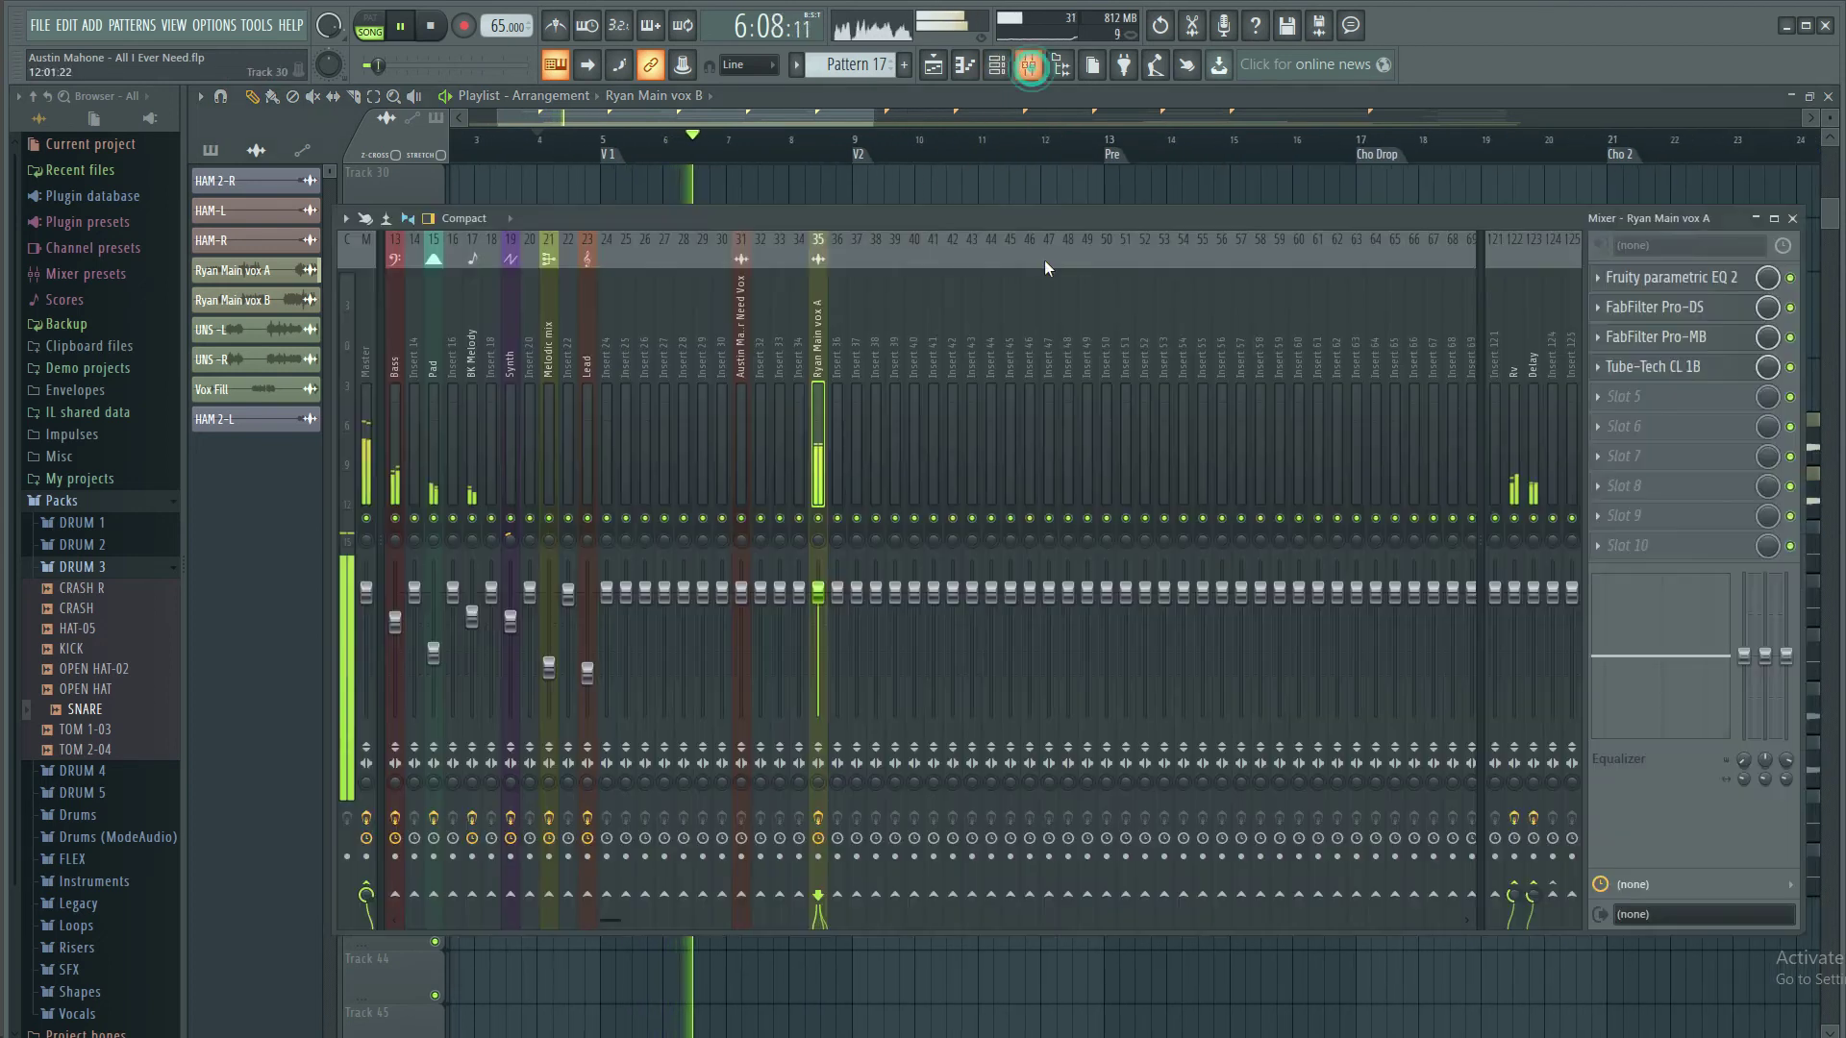
pyautogui.moveTo(822, 592)
pyautogui.mouseDown()
pyautogui.moveTo(828, 636)
pyautogui.moveTo(821, 602)
pyautogui.mouseUp()
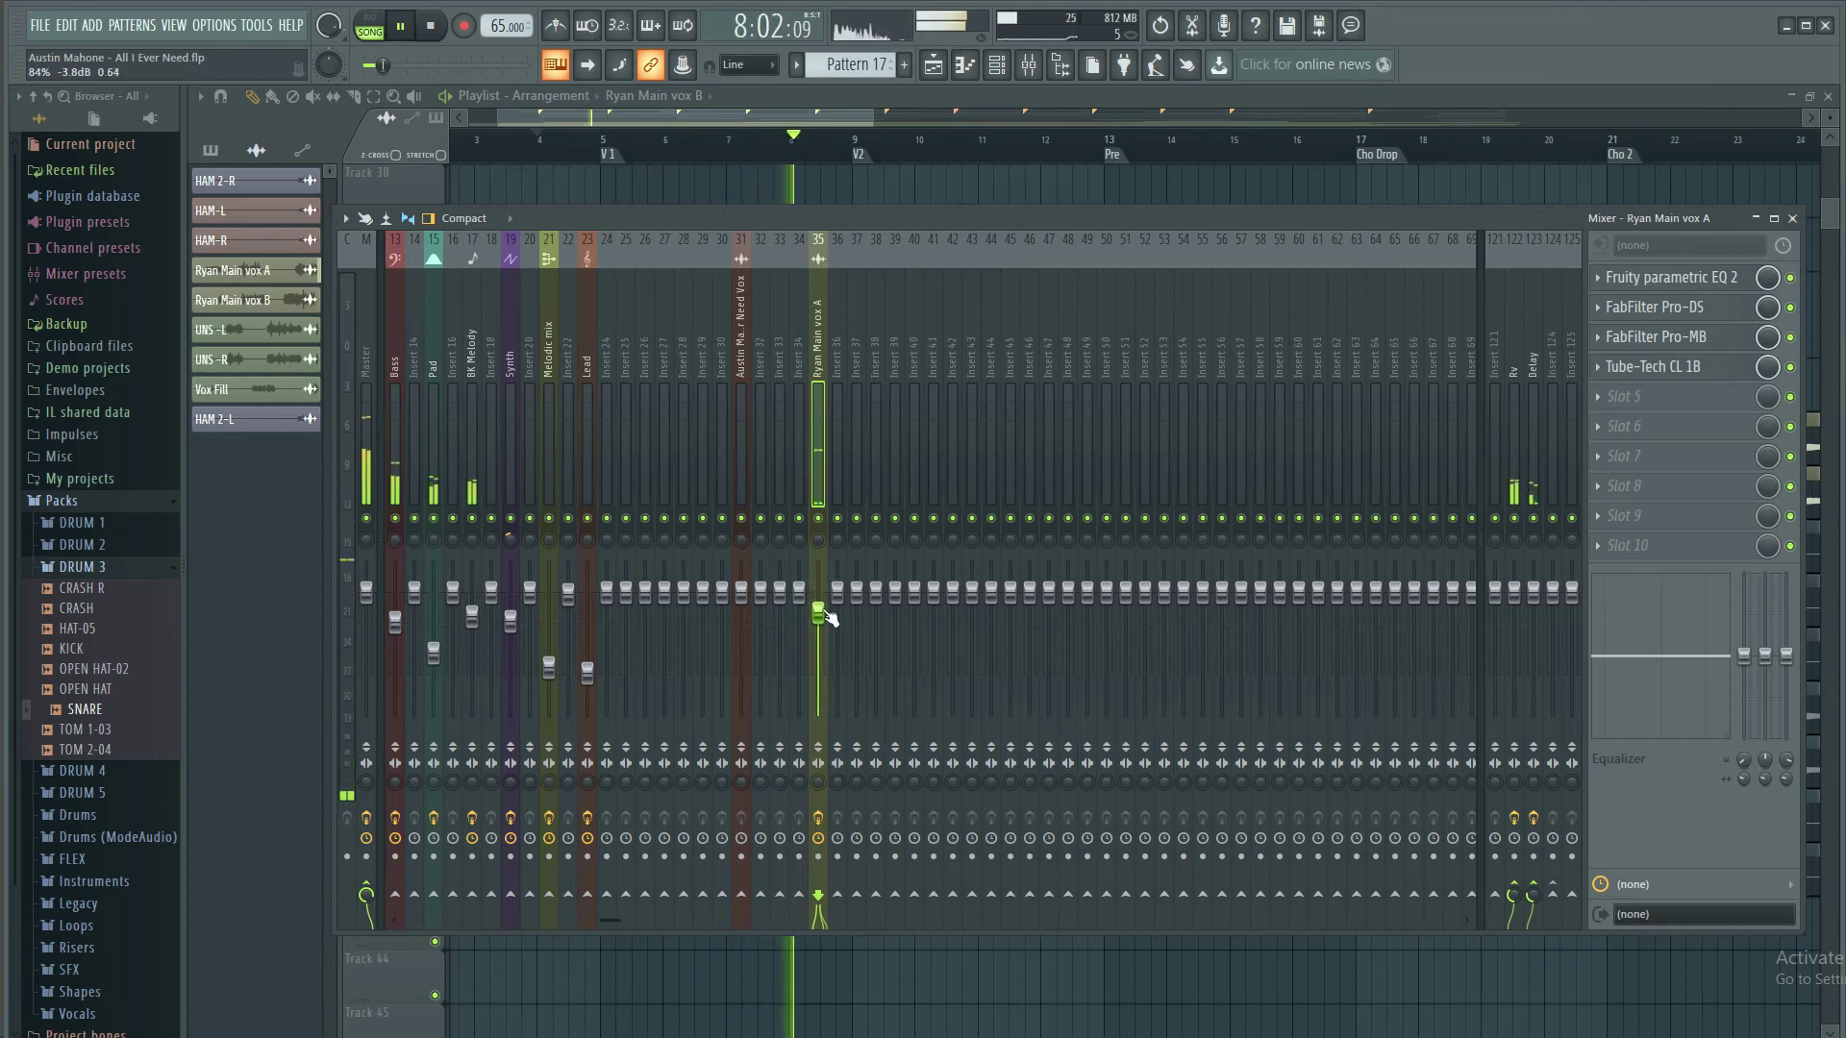
pyautogui.moveTo(894, 377); pyautogui.dragTo(821, 410)
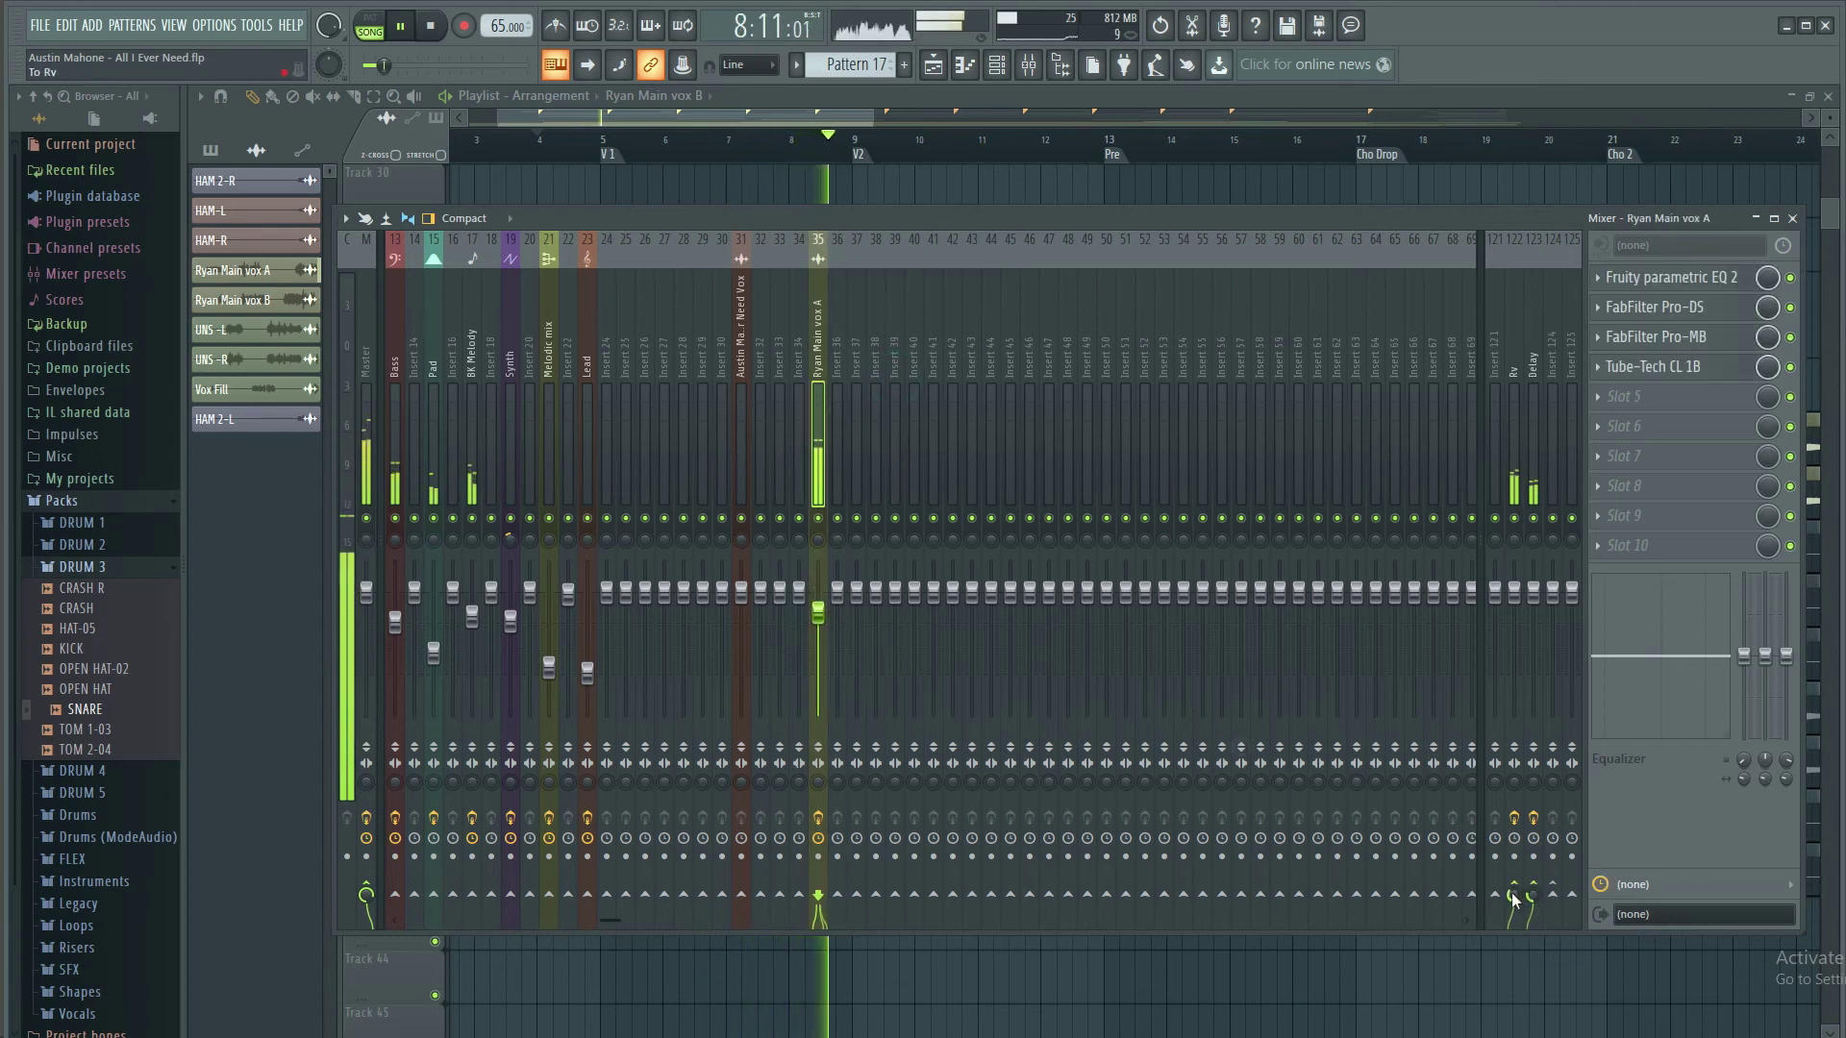
# Reduce the main vocal's Rv and Delay sends, bringing Delay to about 26%, and close the mixer
pyautogui.scroll(-1, 1531, 894)
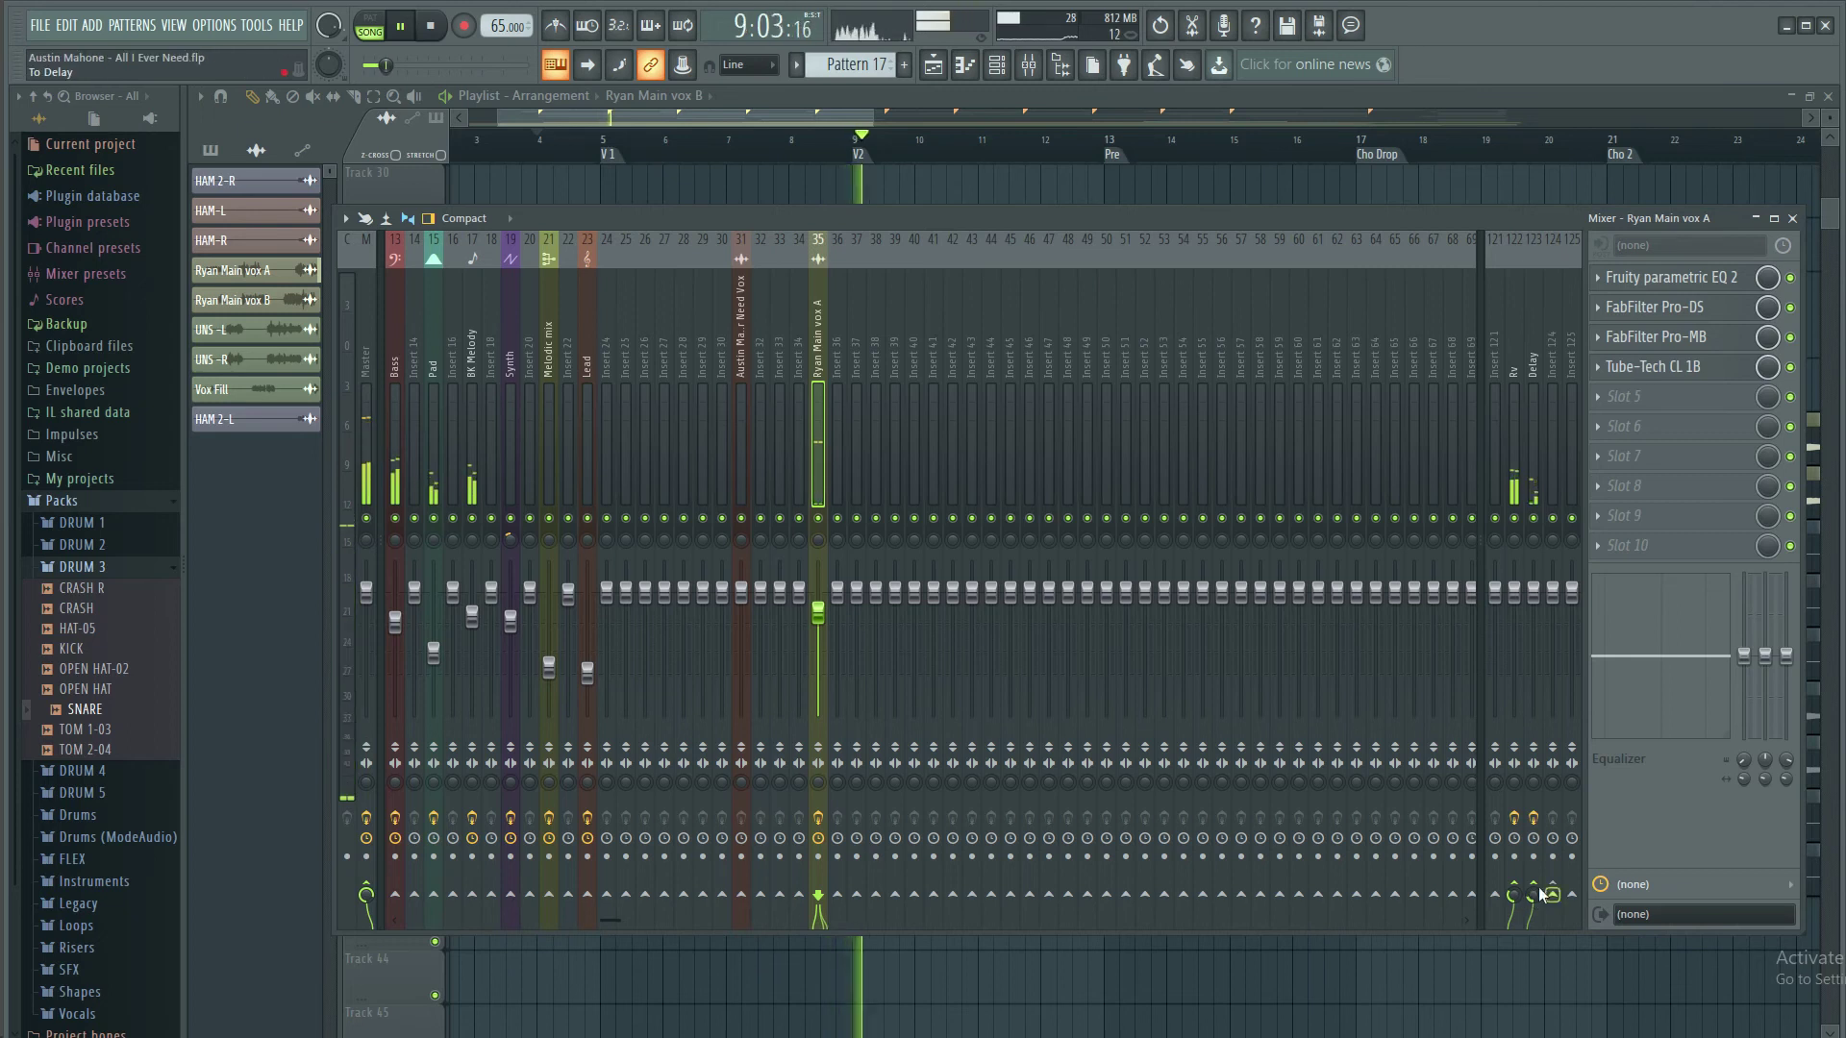
pyautogui.scroll(-1, 1533, 893)
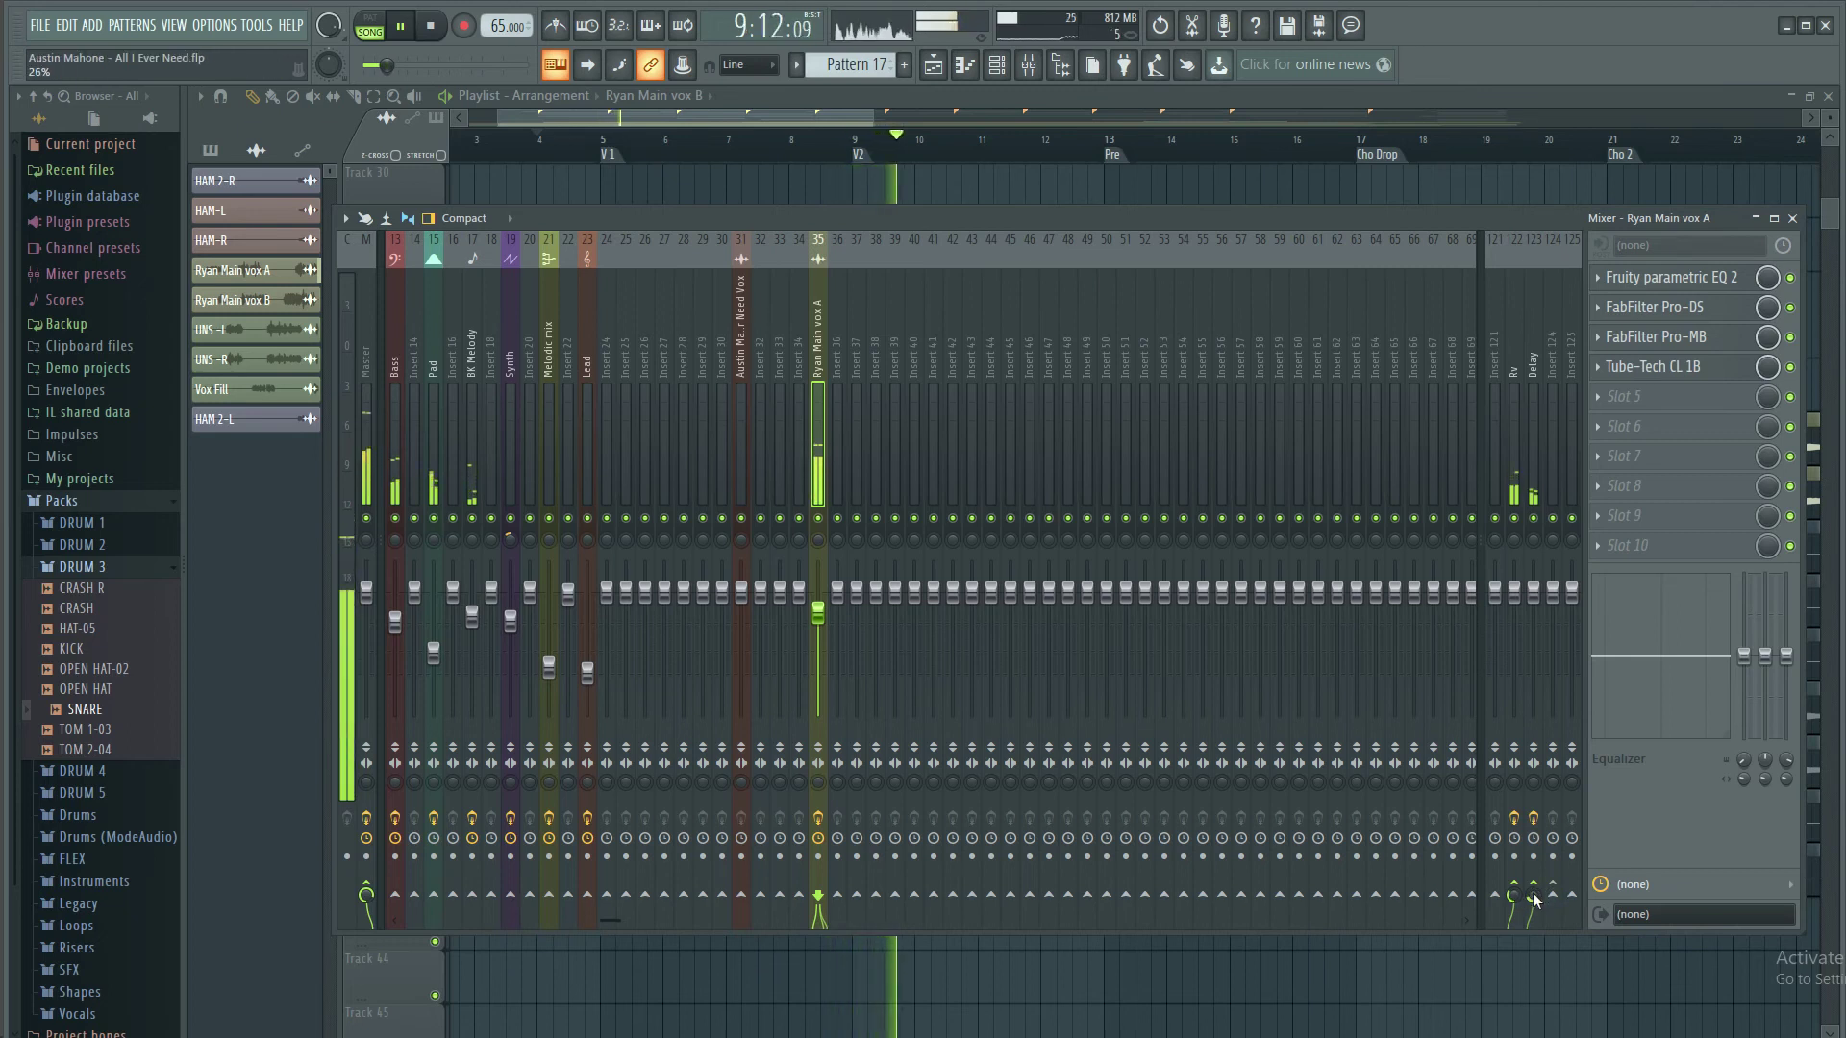
pyautogui.scroll(-1, 1518, 894)
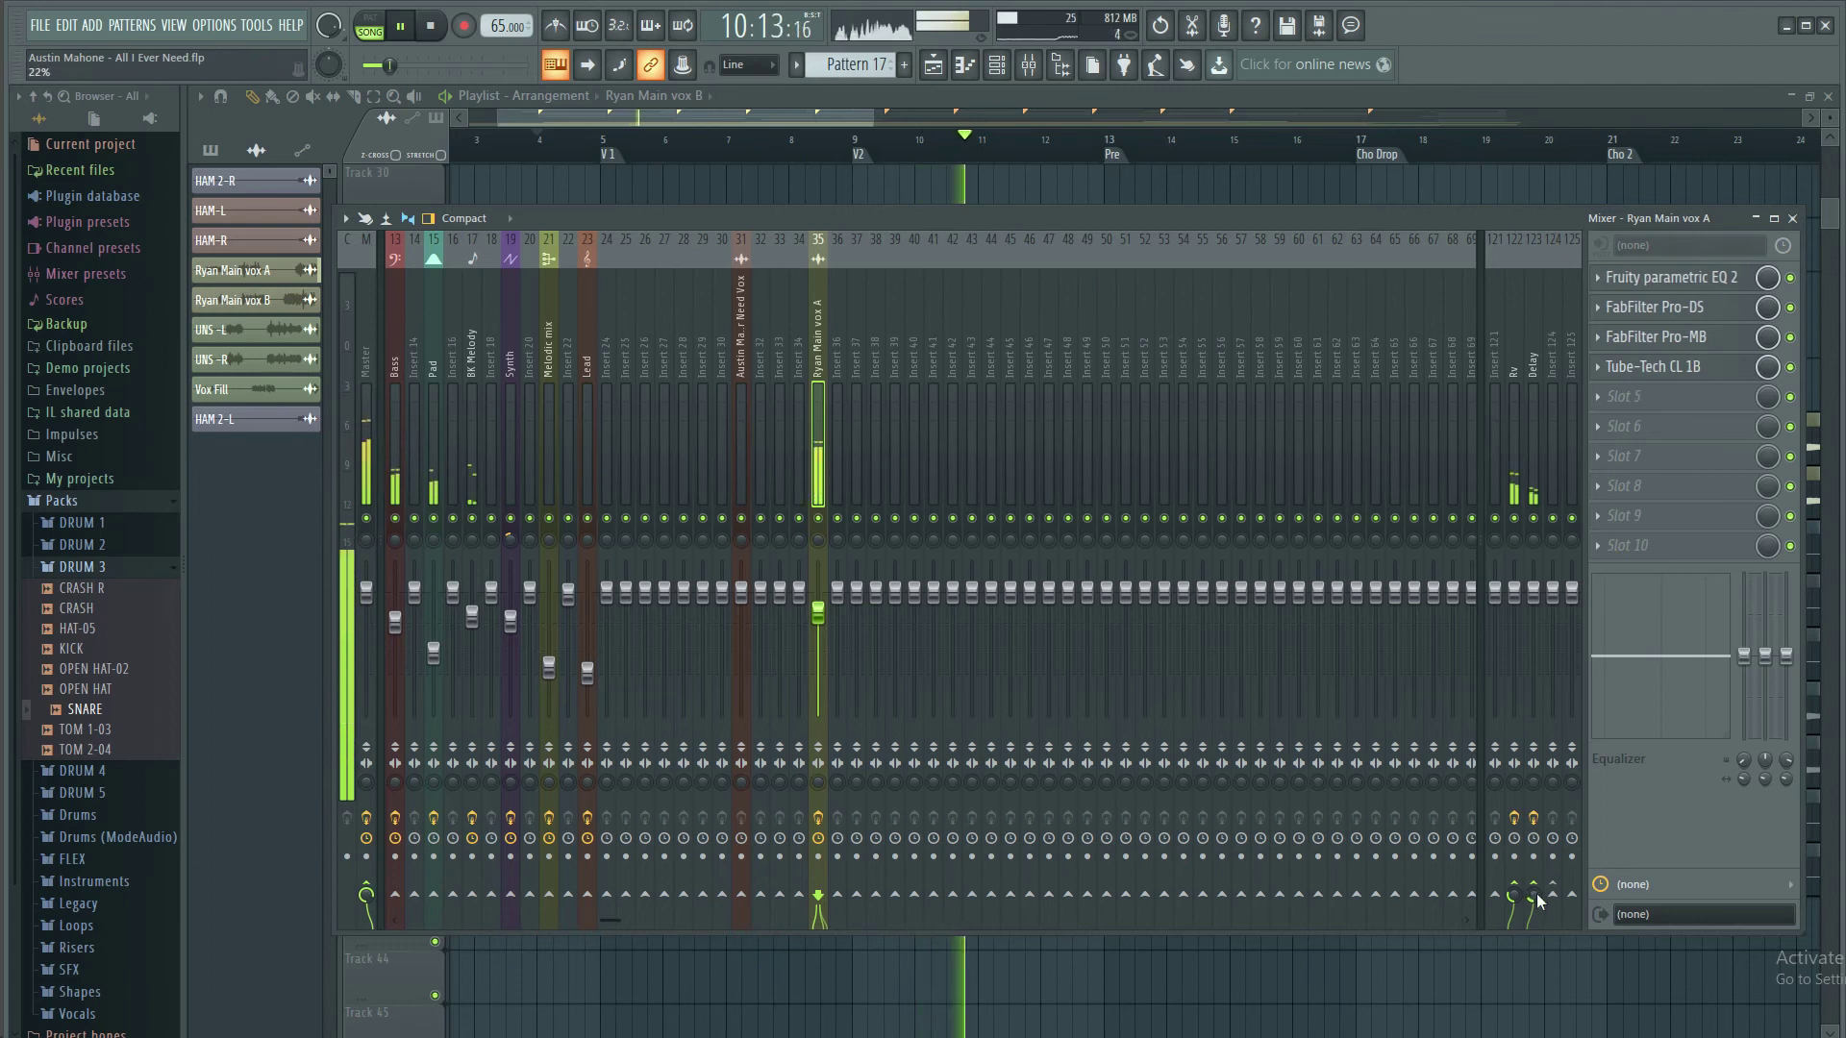
pyautogui.click(1793, 218)
# Listen to the vocal against the beat while reviewing the vocal clips across the playlist
pyautogui.scroll(-1, 855, 151)
pyautogui.scroll(-3, 858, 152)
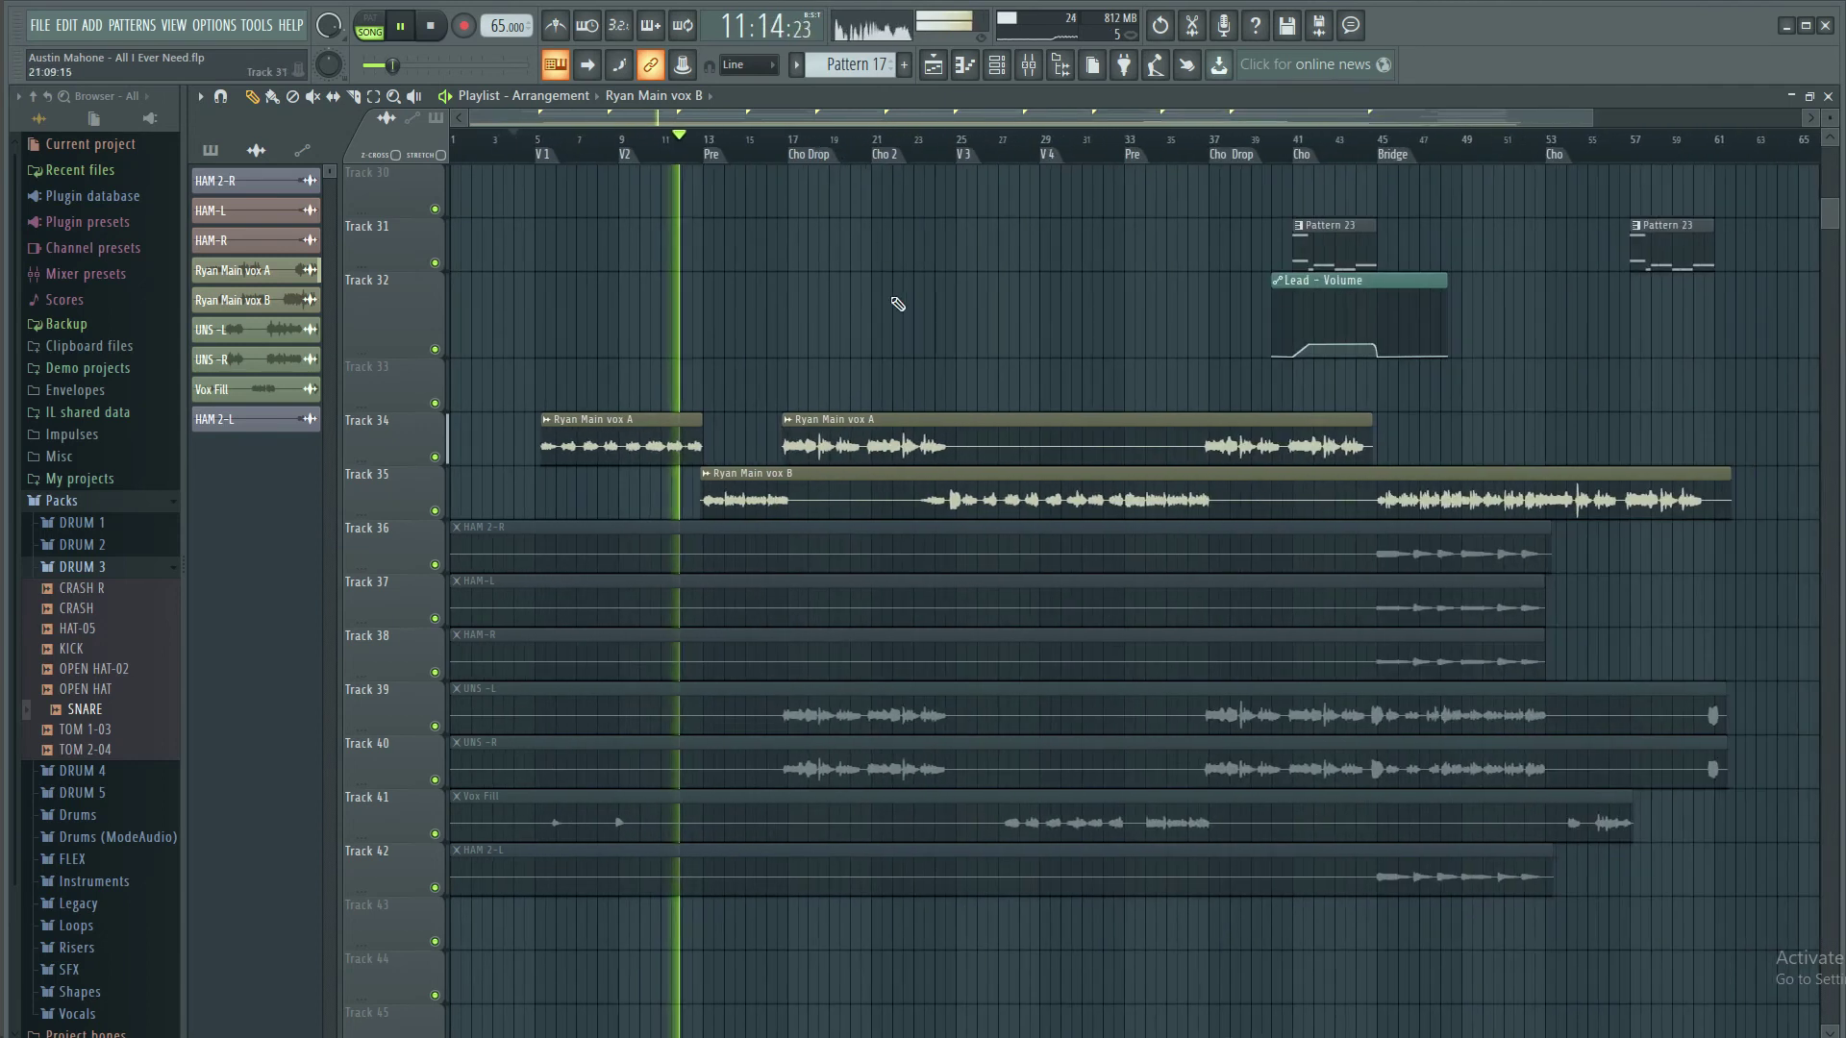
pyautogui.scroll(-4, 906, 371)
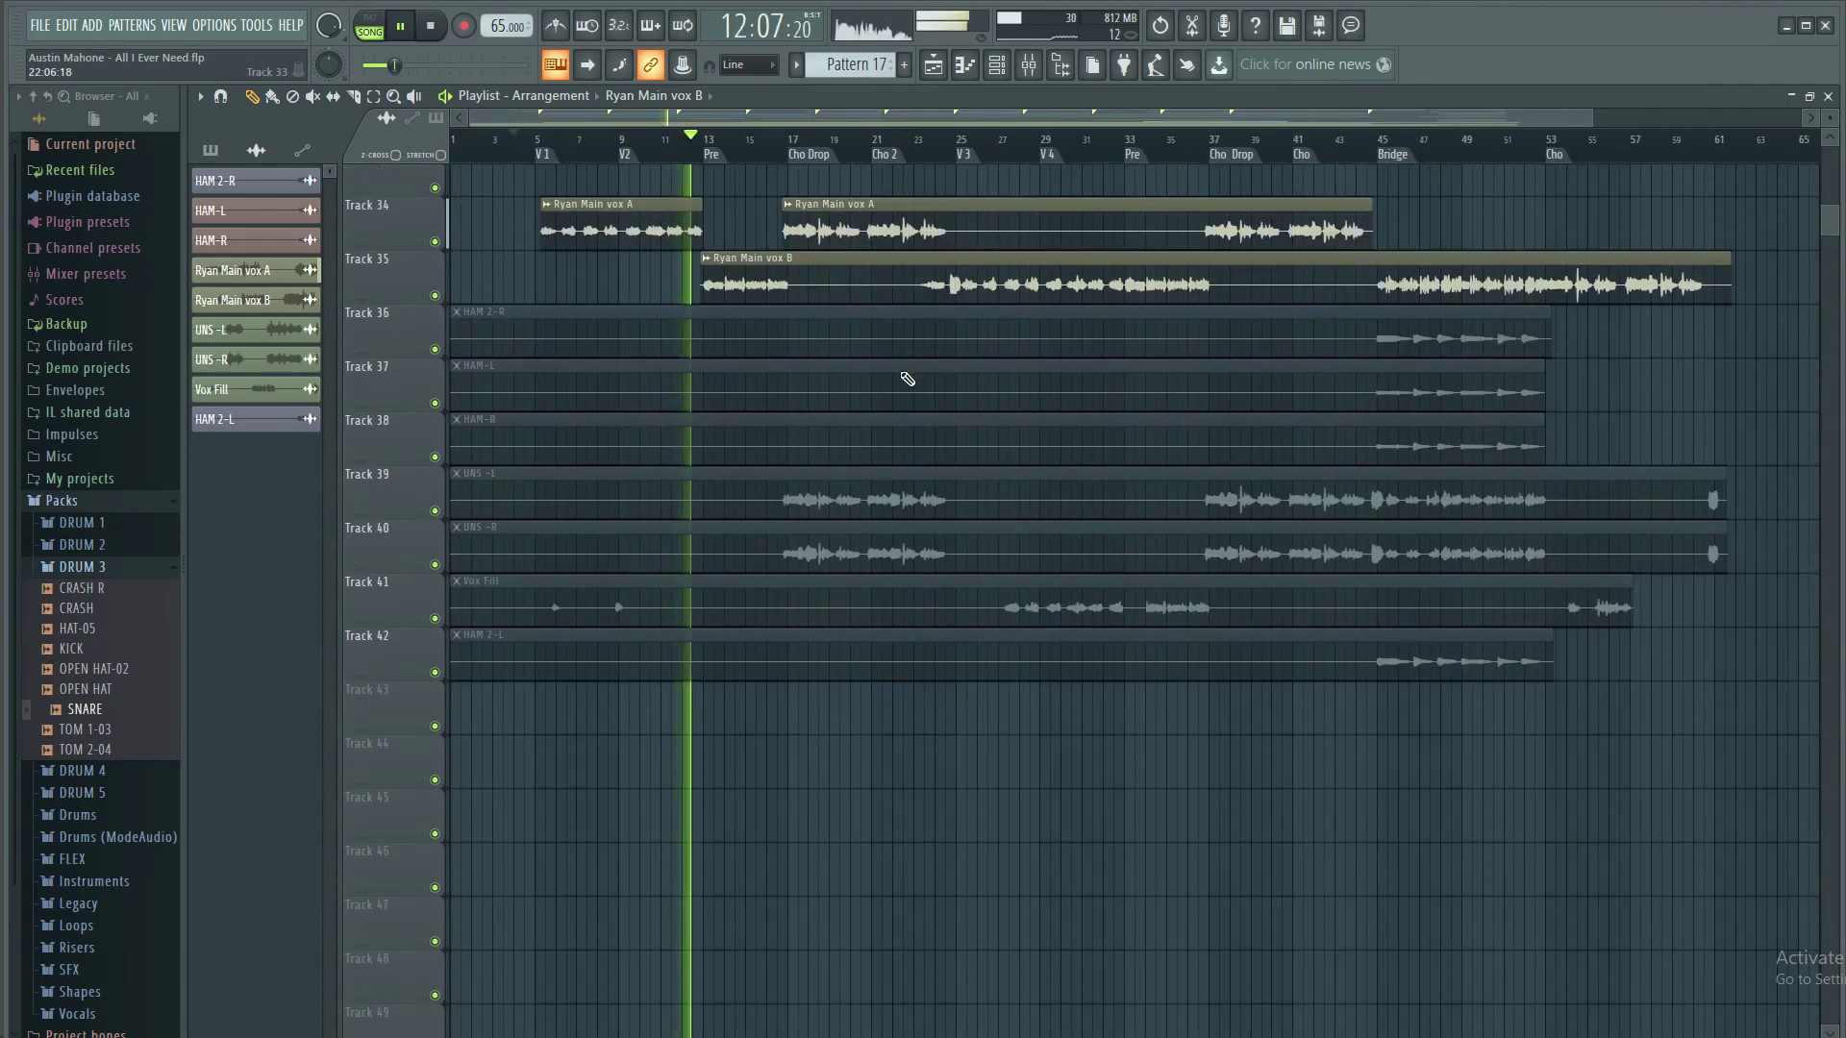
pyautogui.scroll(-1, 749, 163)
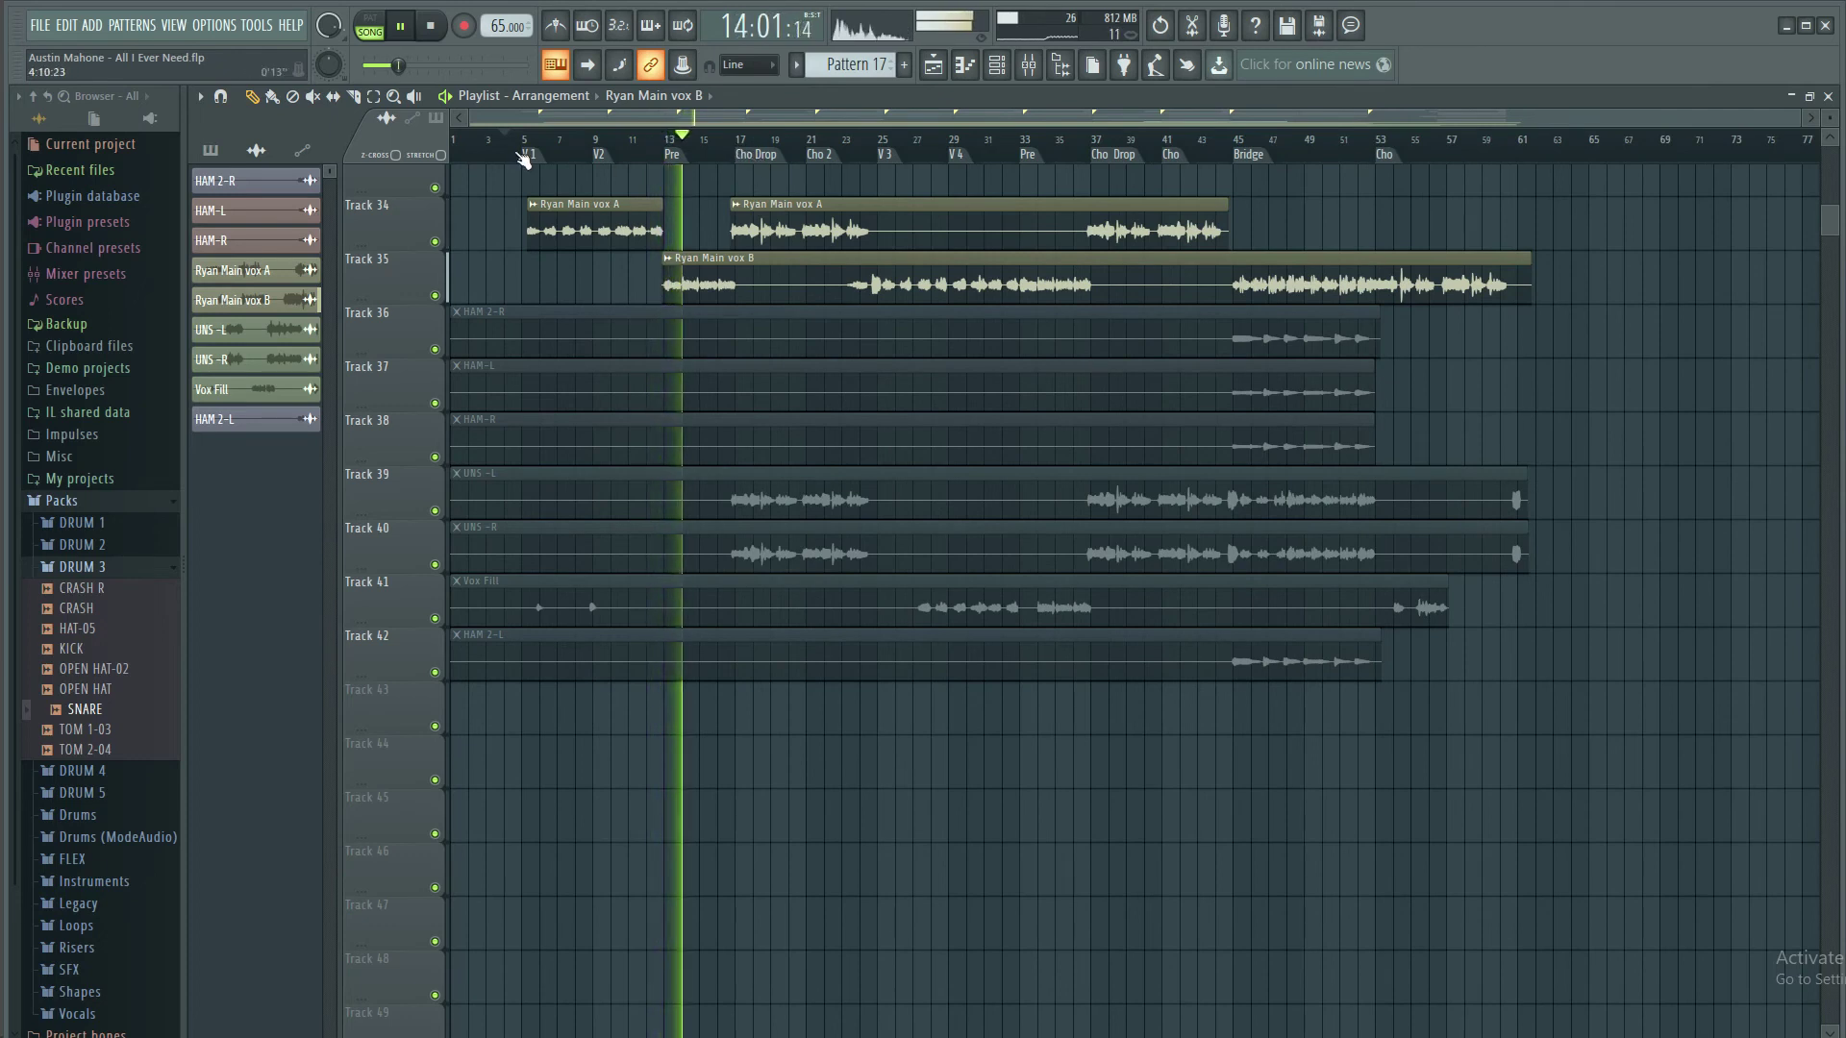
pyautogui.scroll(2, 550, 162)
pyautogui.scroll(3, 599, 227)
pyautogui.scroll(1, 511, 156)
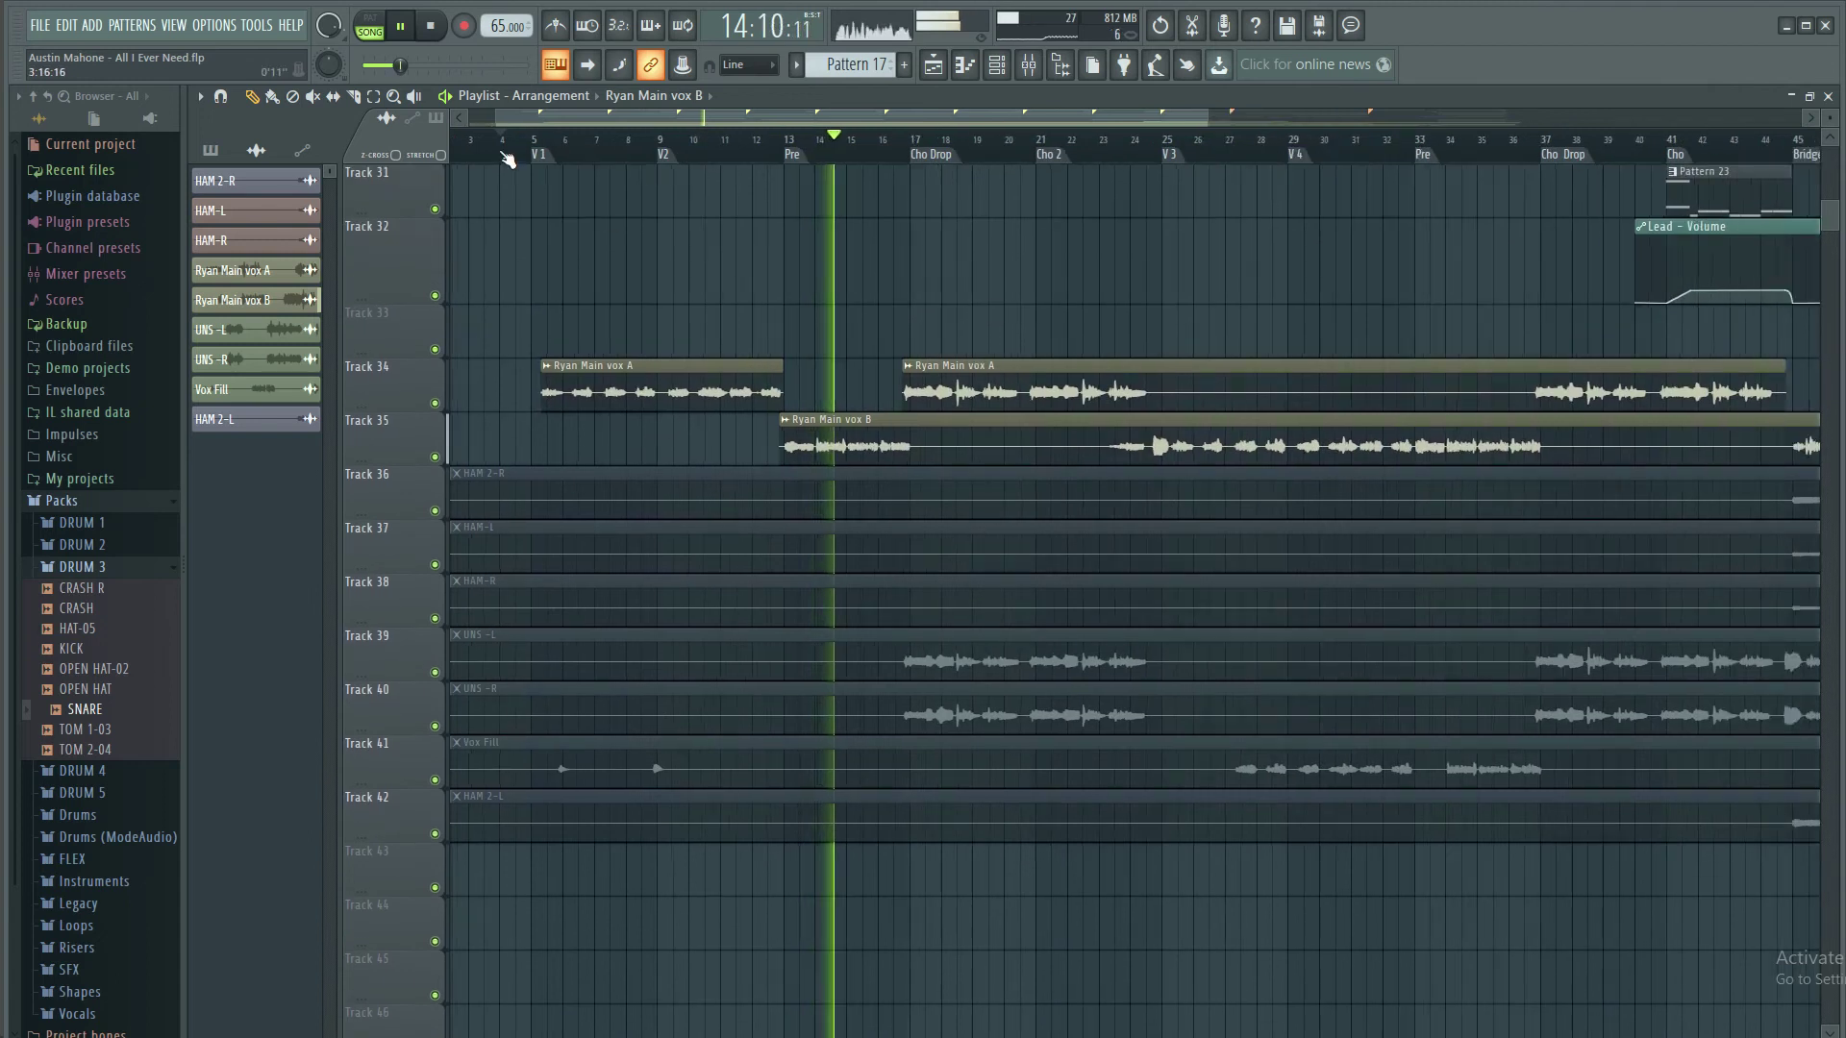
pyautogui.scroll(2, 507, 159)
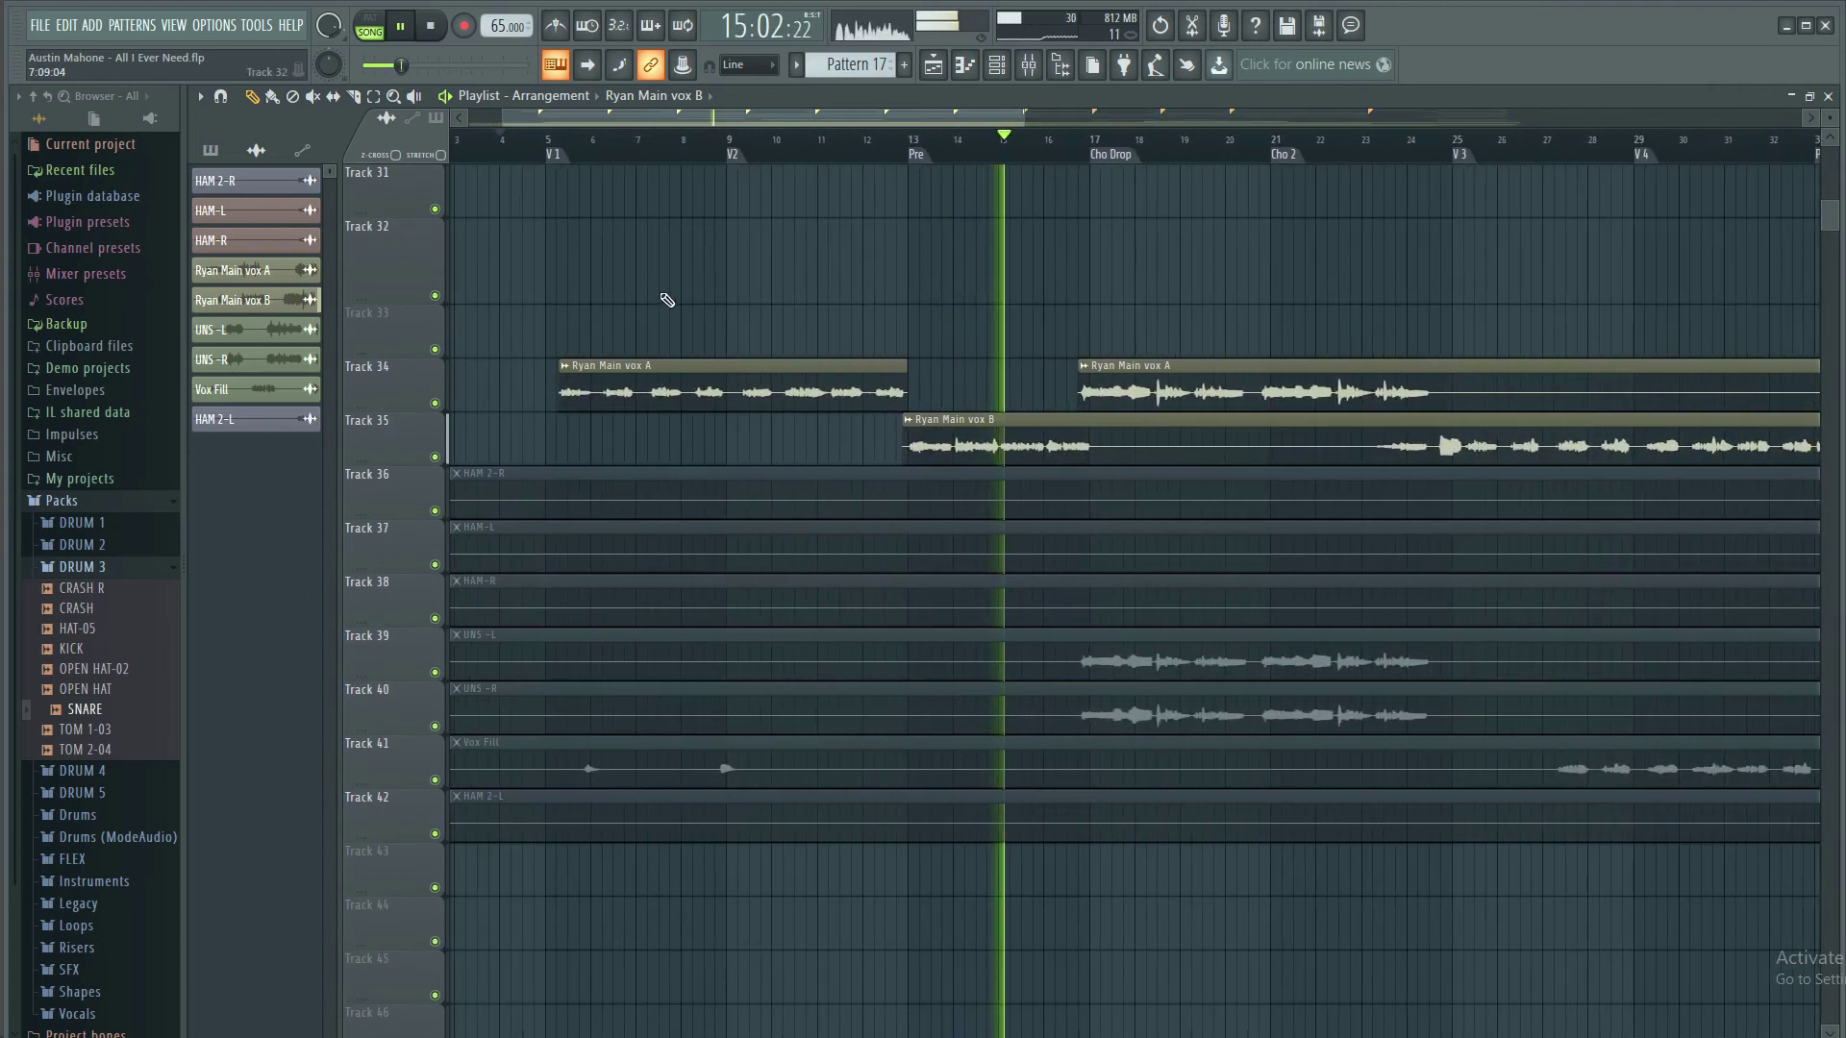
# Stop playback and insert Fruity Stereo Enhancer between FabFilter Pro-MB and Tube-Tech CL 1B on the main vox A mixer track
pyautogui.press('space')
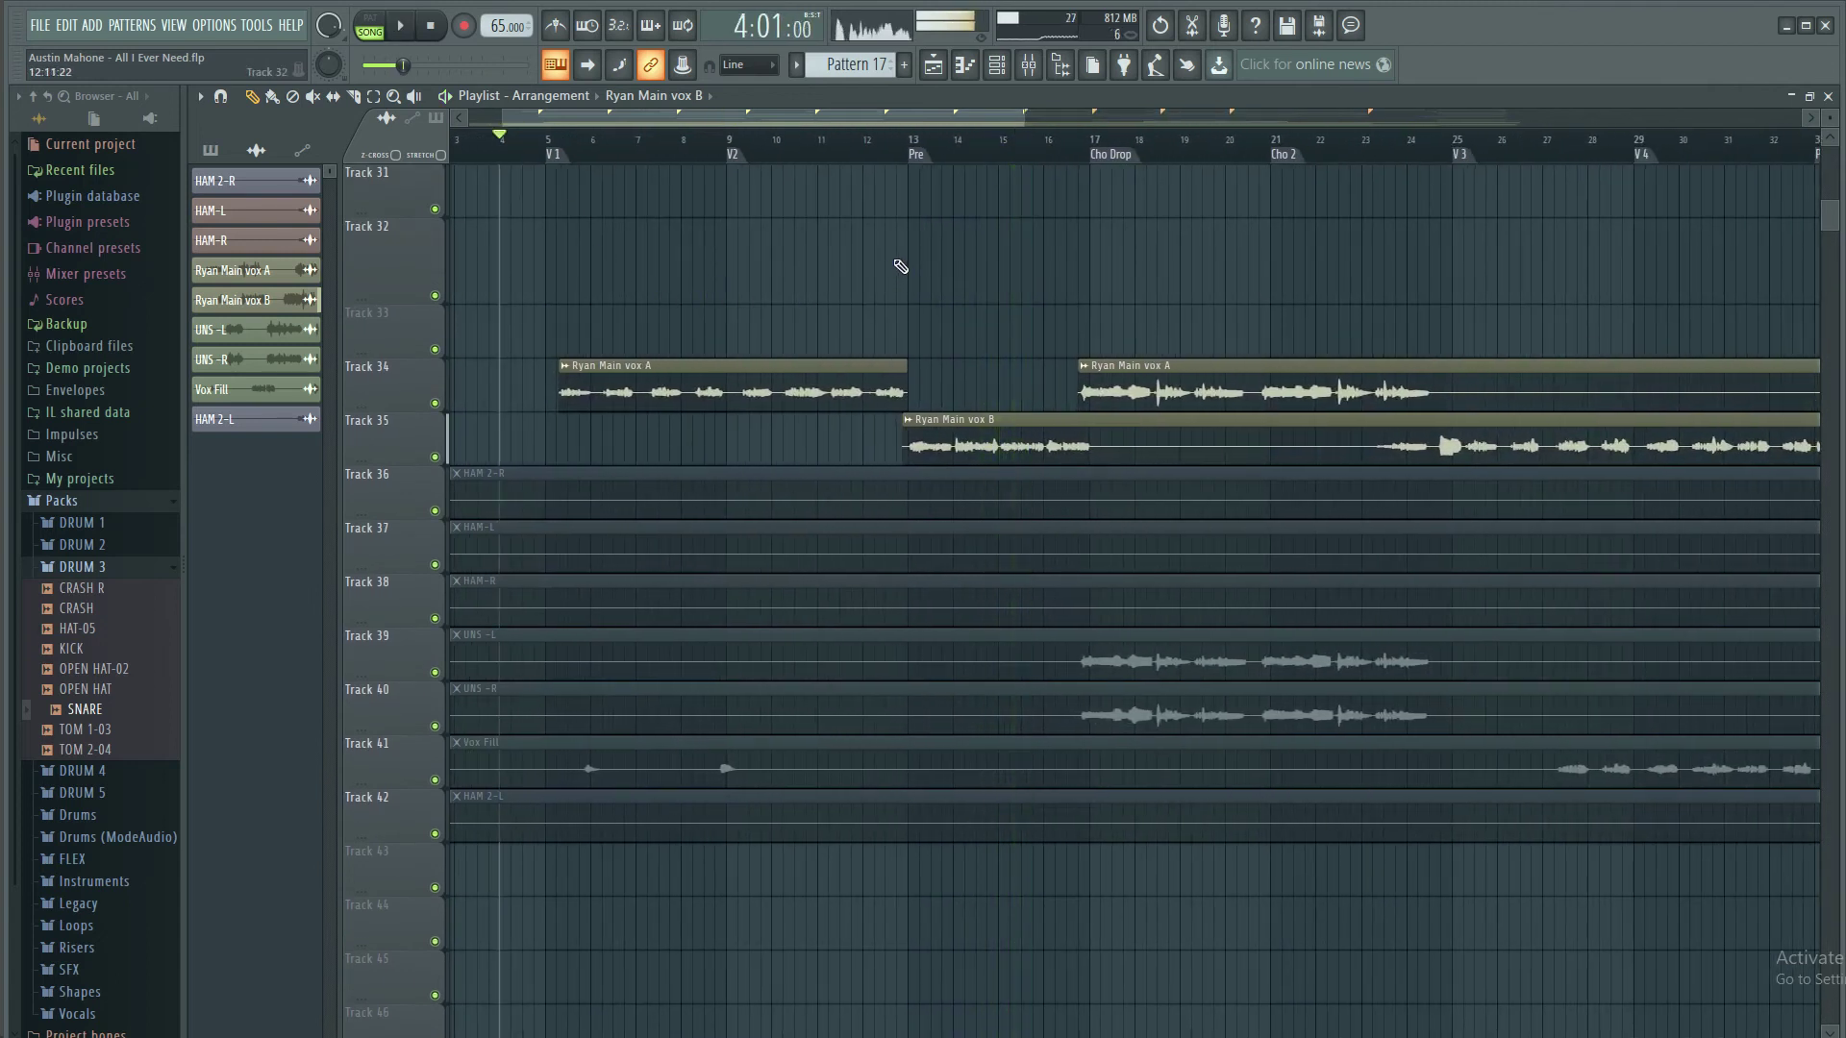
pyautogui.click(692, 142)
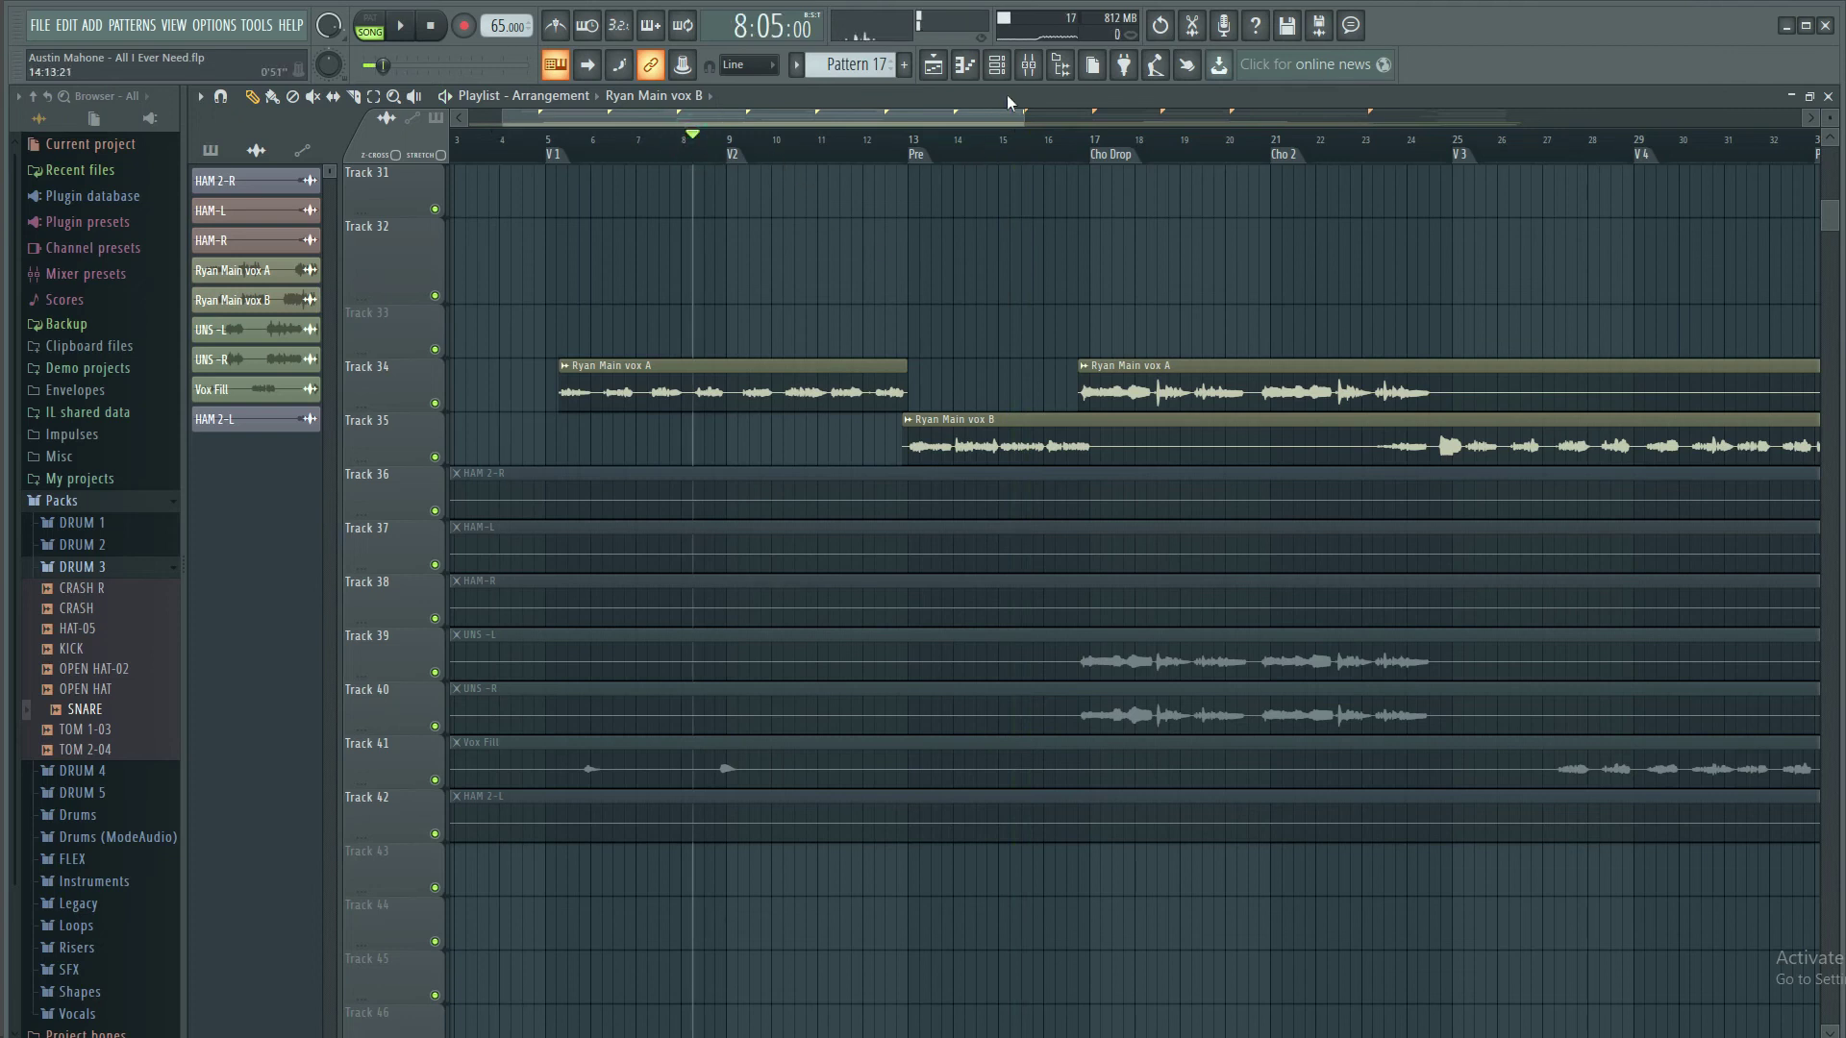
pyautogui.click(1029, 65)
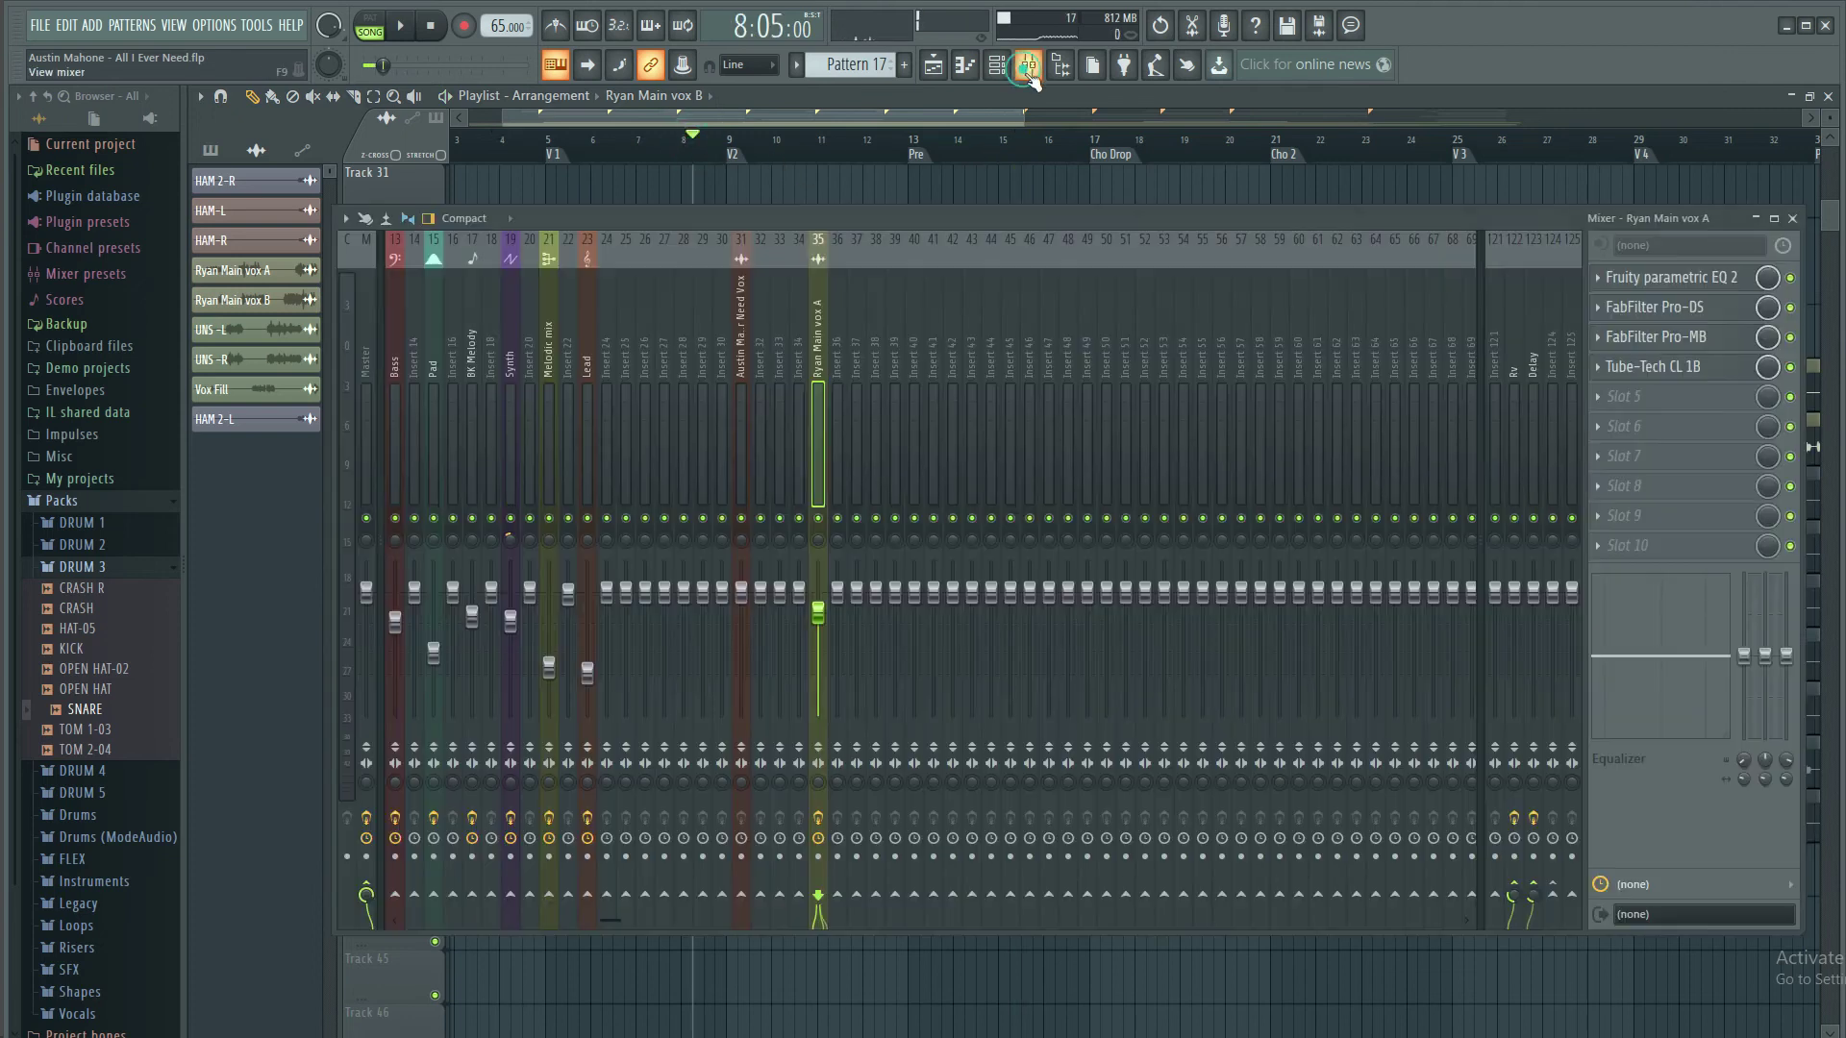
pyautogui.click(1675, 376)
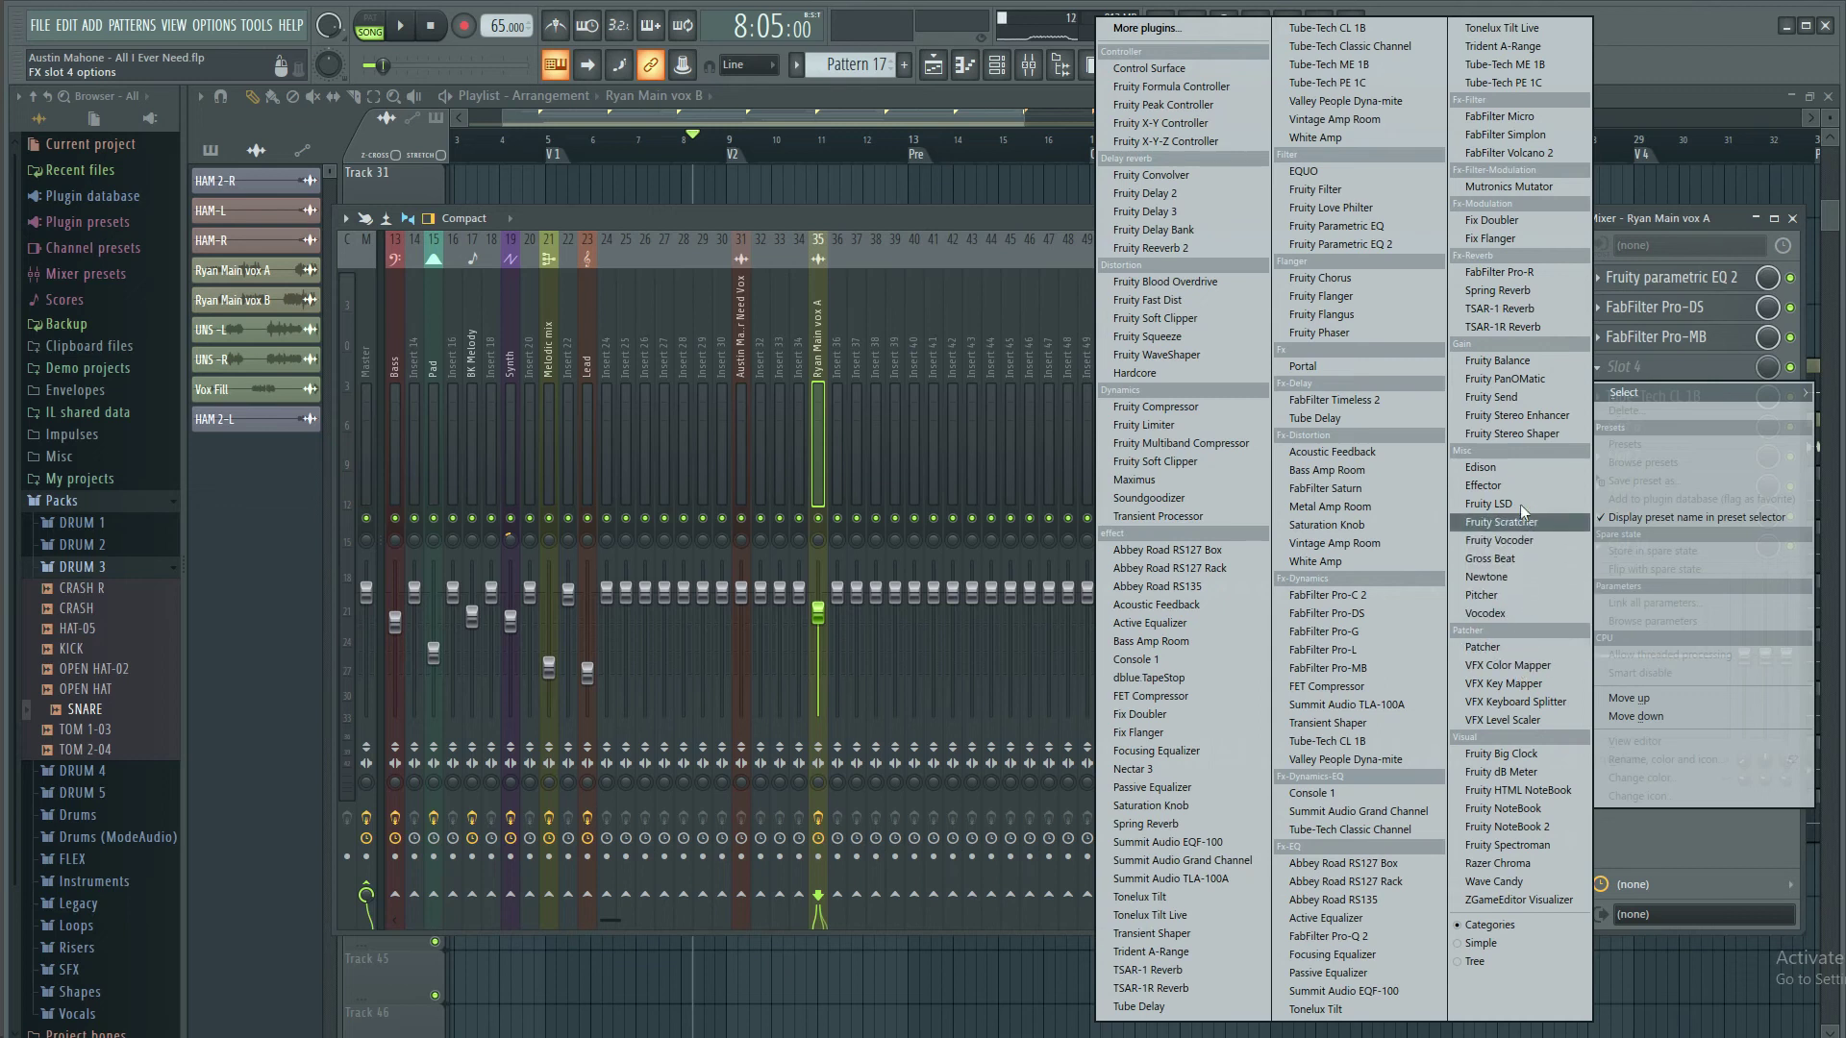
pyautogui.click(1535, 421)
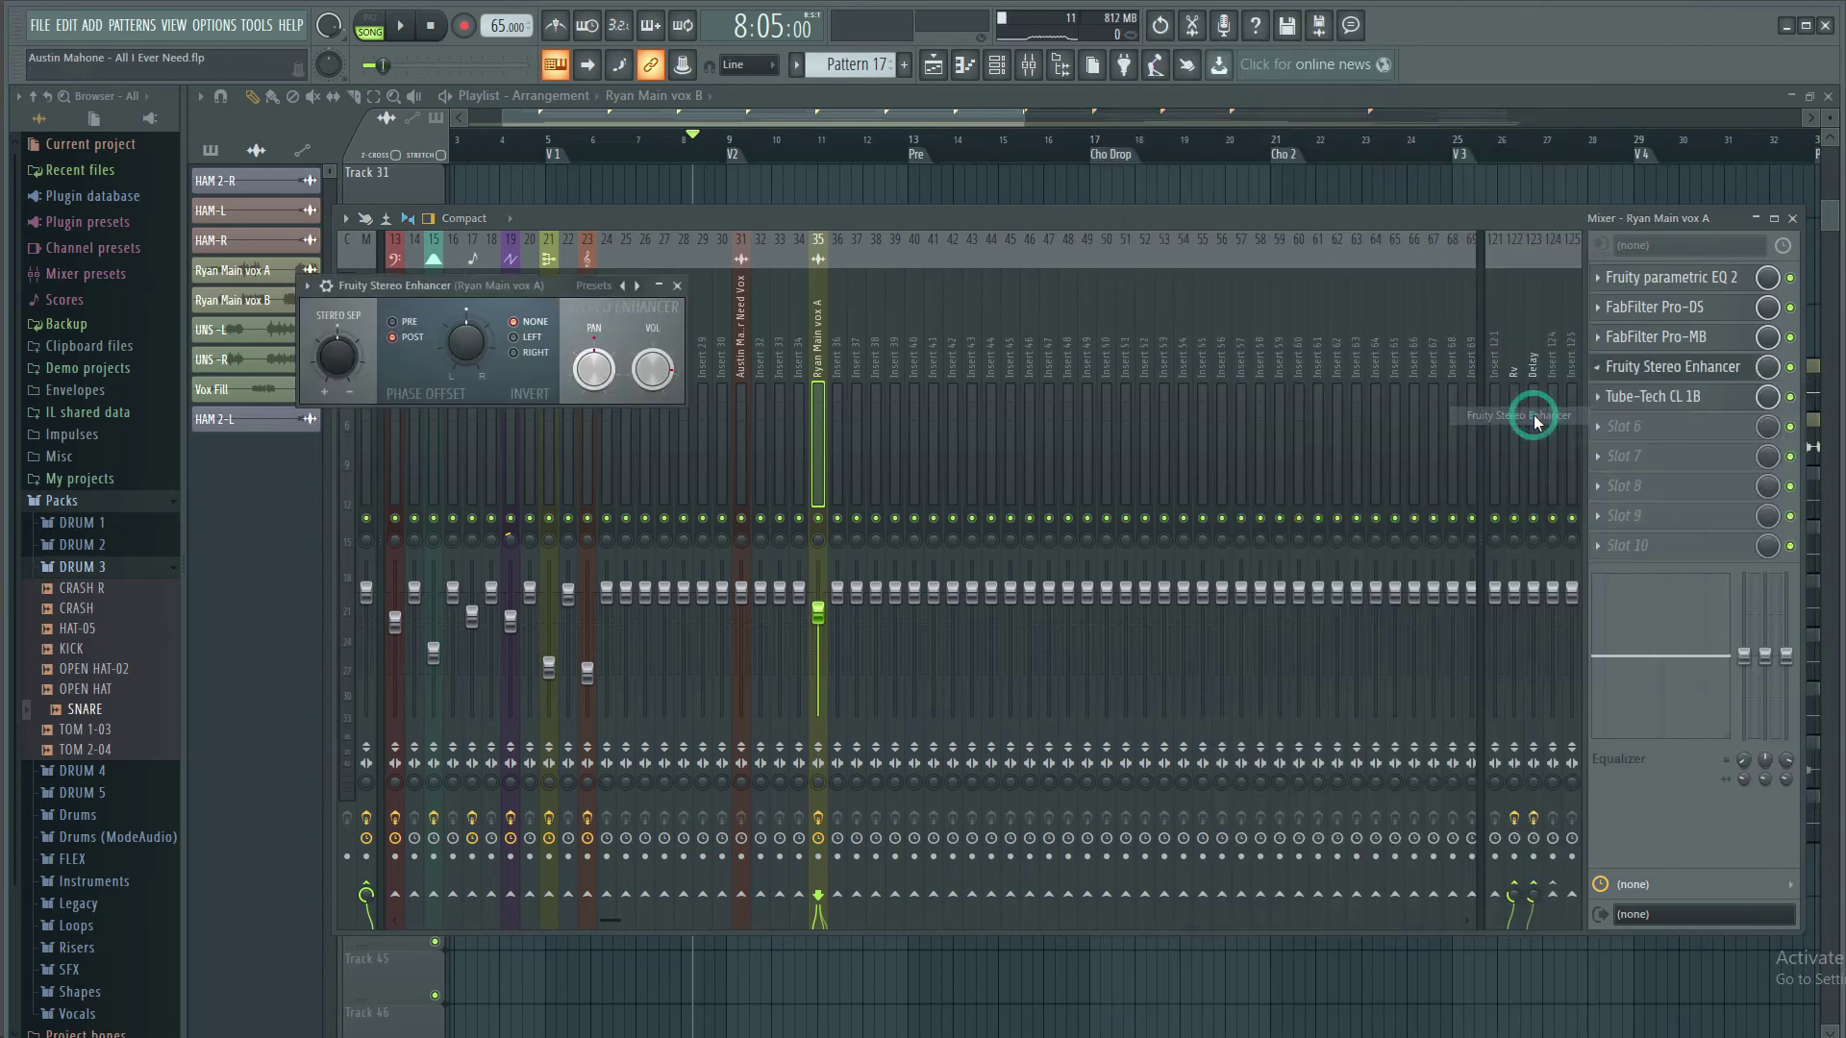
pyautogui.moveTo(568, 286); pyautogui.dragTo(831, 315)
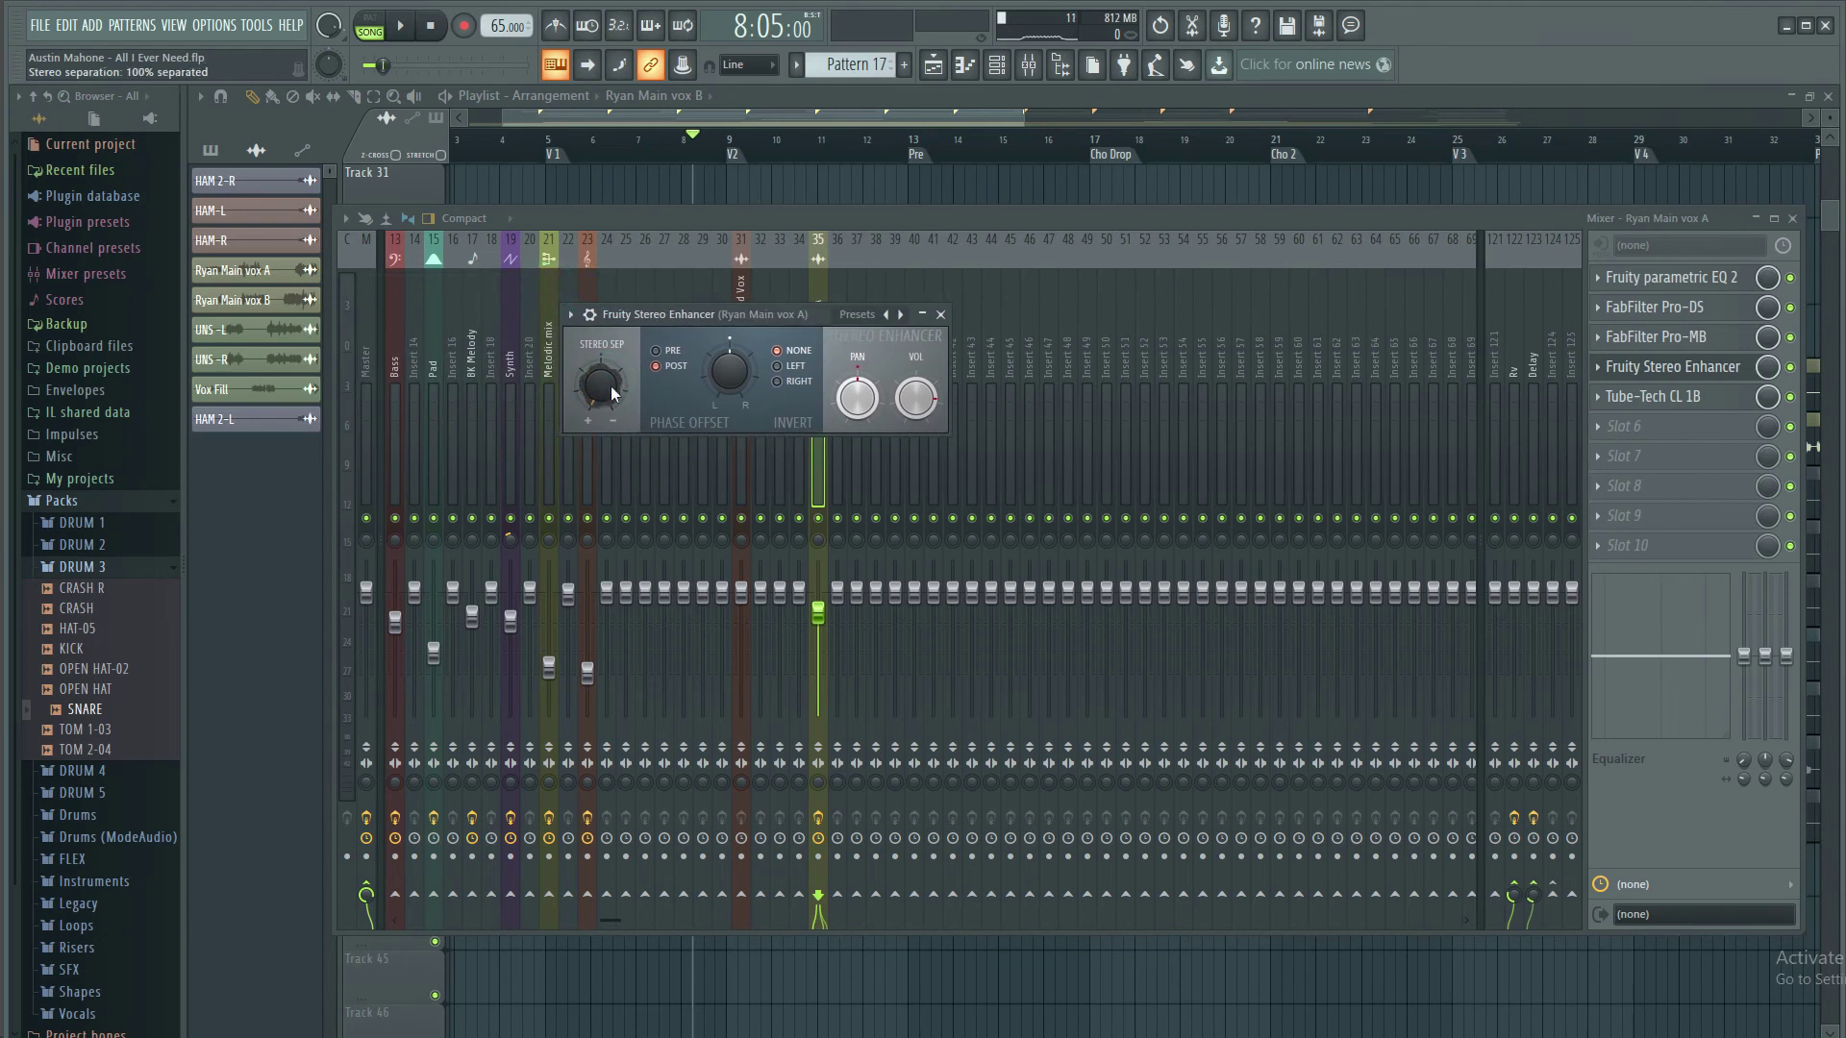
# Set the Stereo Enhancer's stereo separation to about 61% separated, auditioning the vocal with the beat, and close the plugin and mixer
pyautogui.press('space')
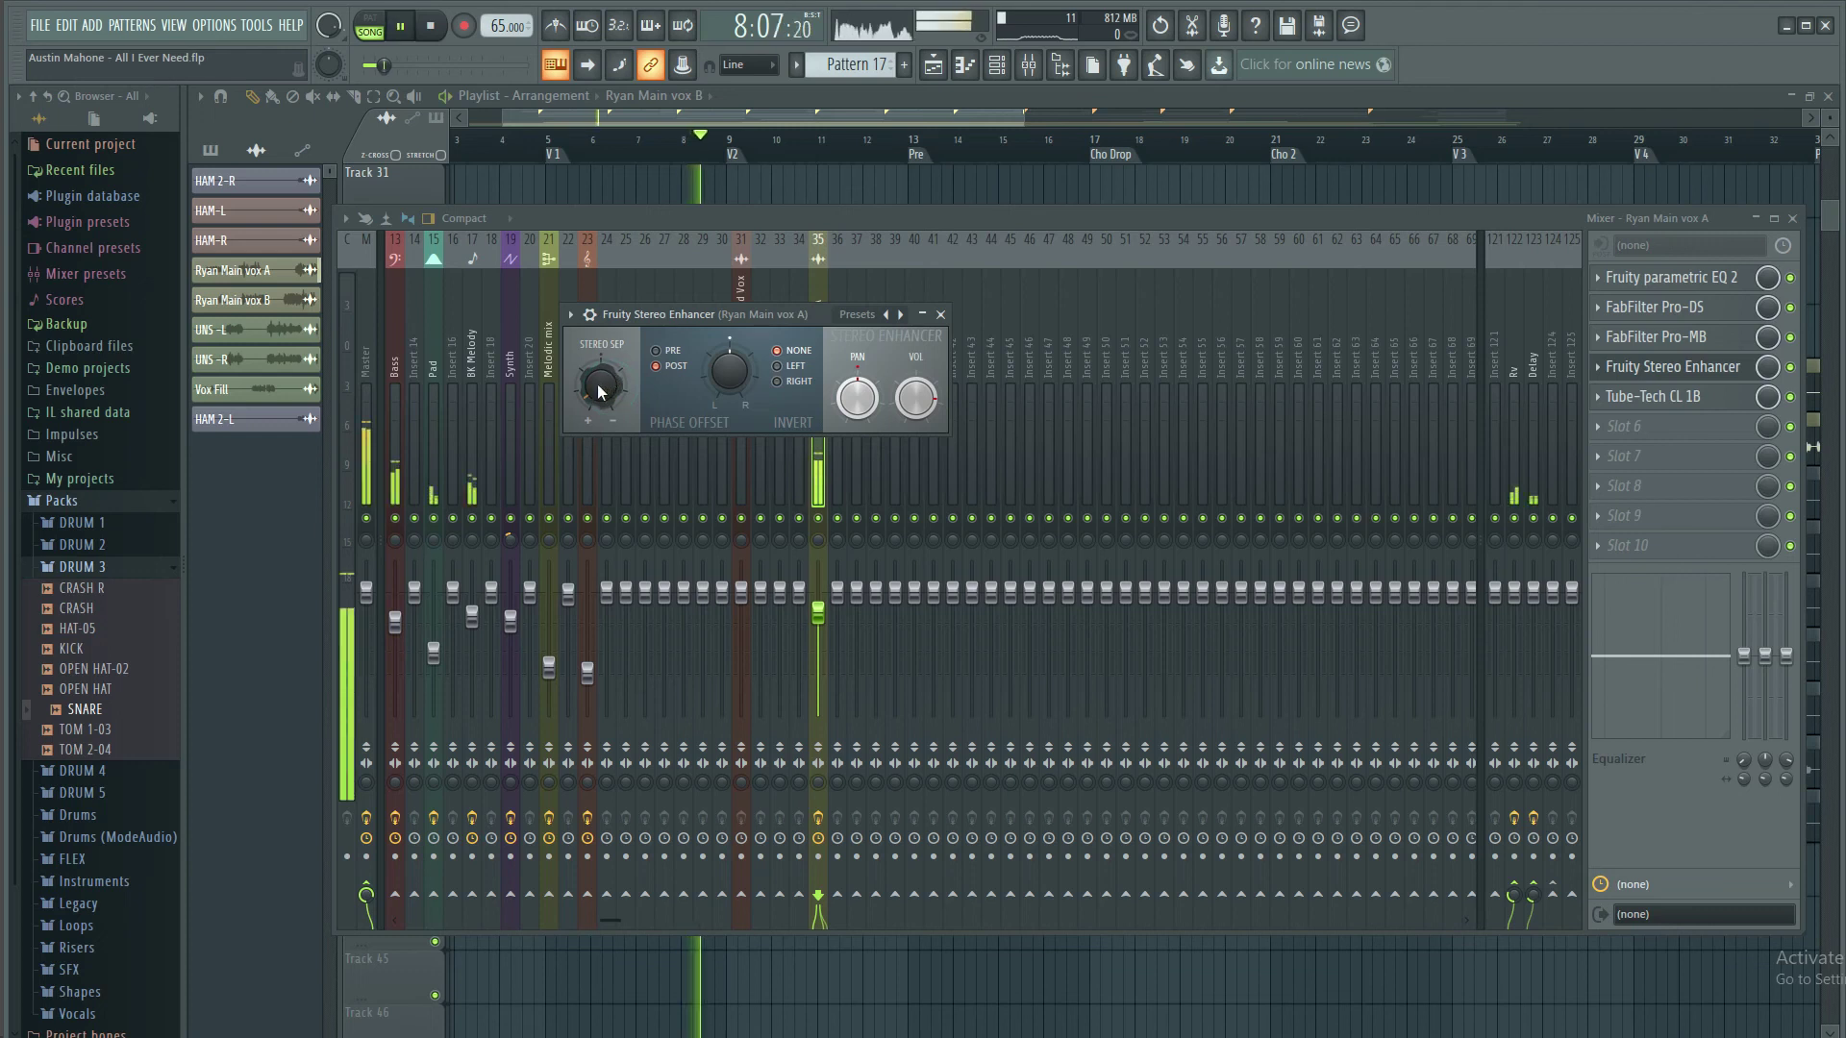
pyautogui.moveTo(612, 377)
pyautogui.mouseDown()
pyautogui.moveTo(611, 433)
pyautogui.moveTo(637, 392)
pyautogui.mouseUp()
pyautogui.press('space')
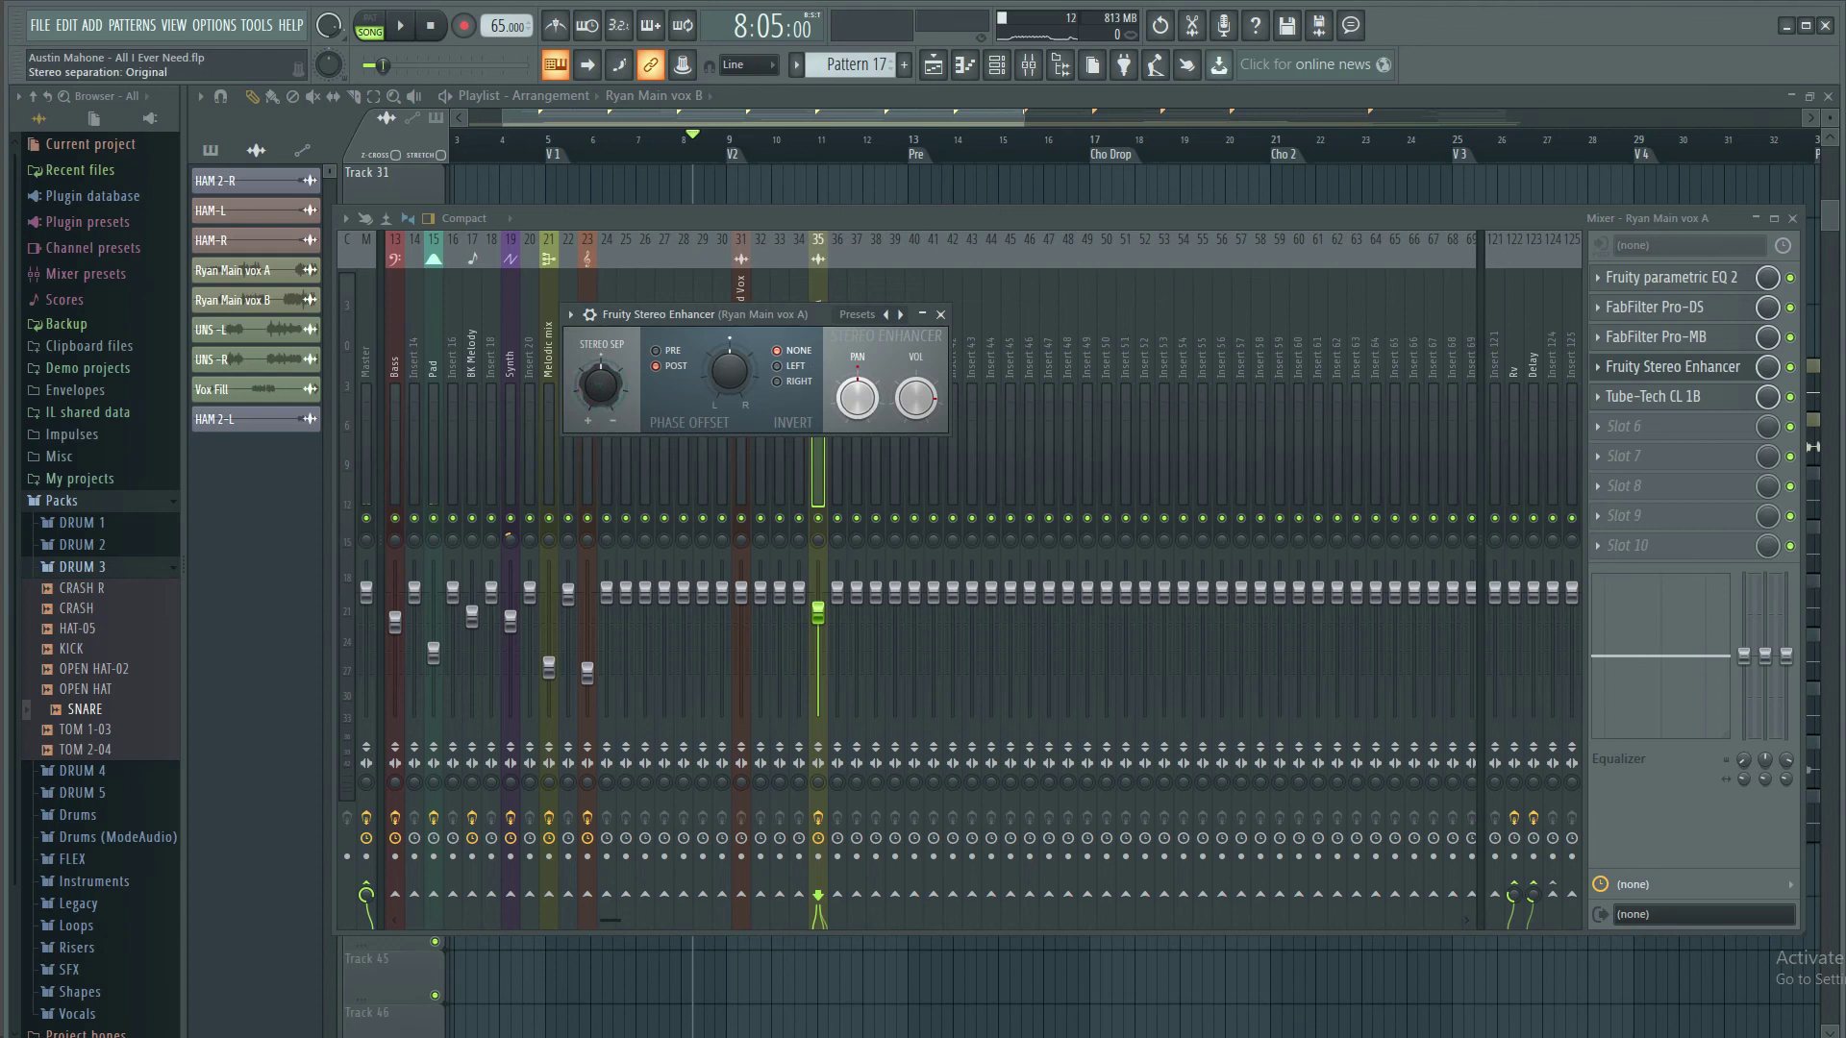
pyautogui.press('space')
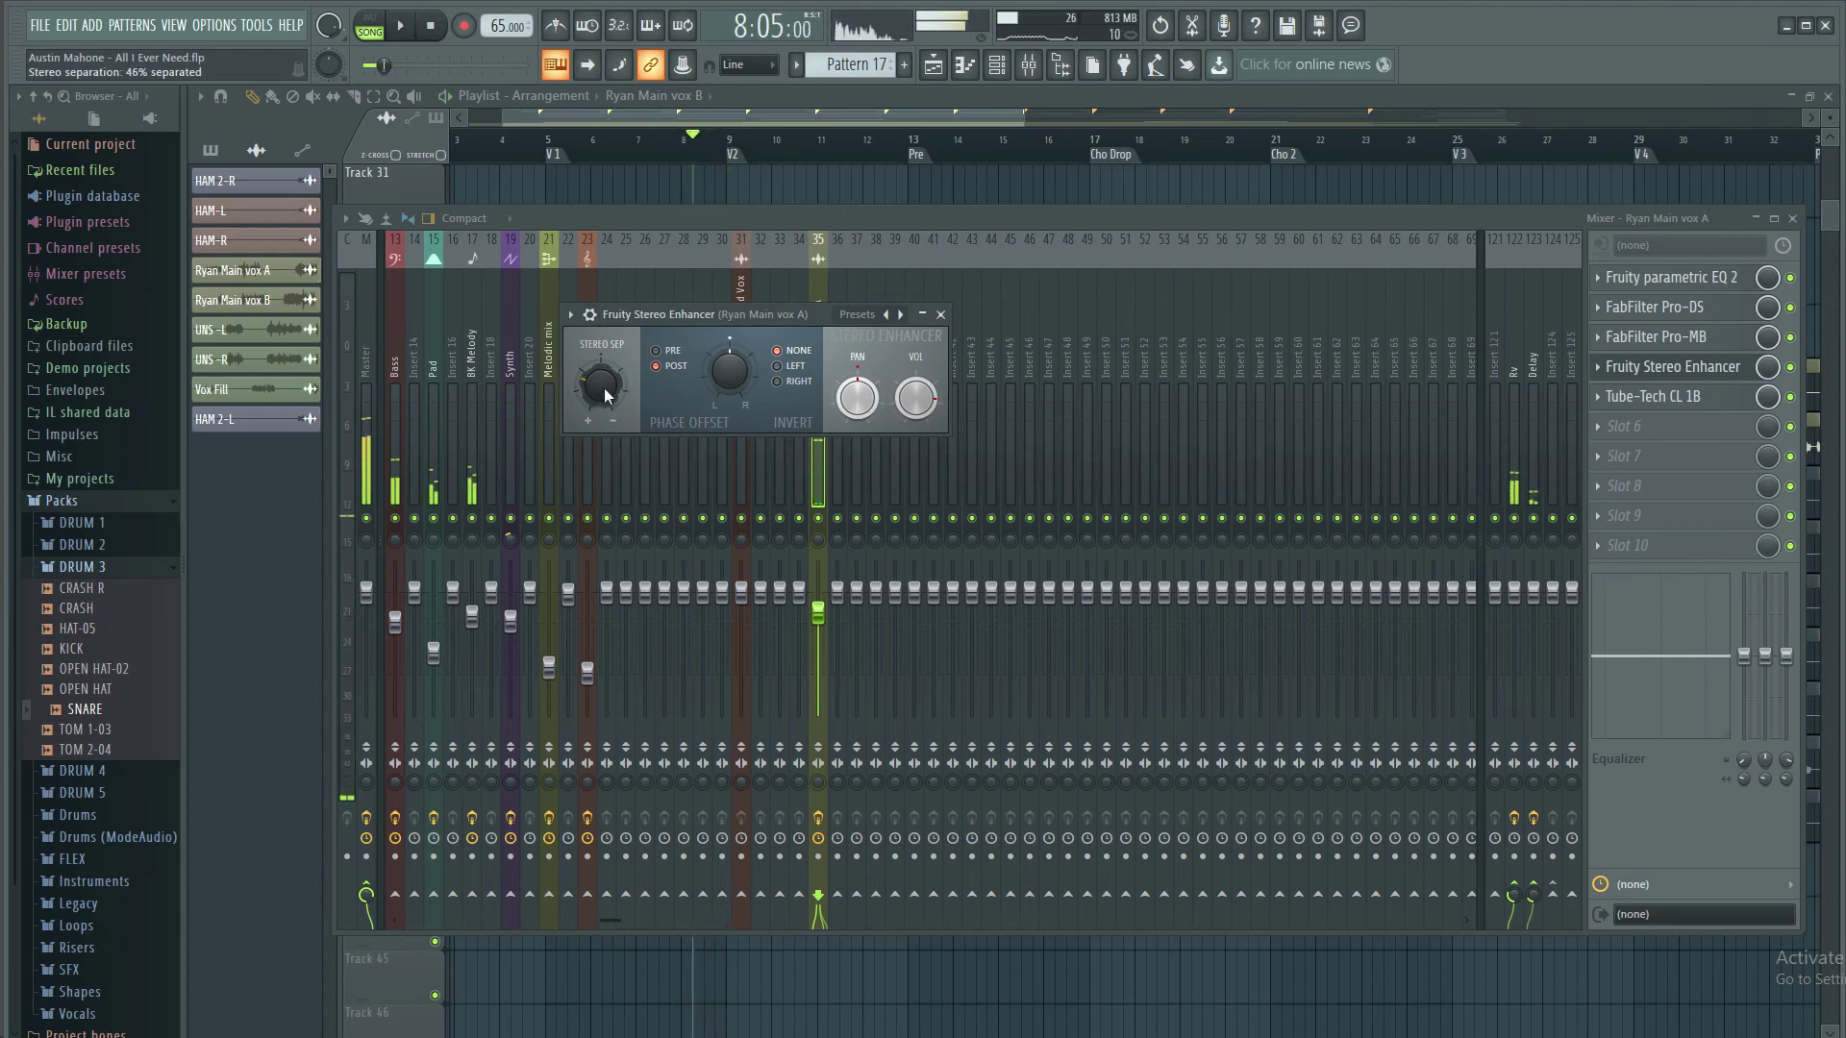
pyautogui.press('space')
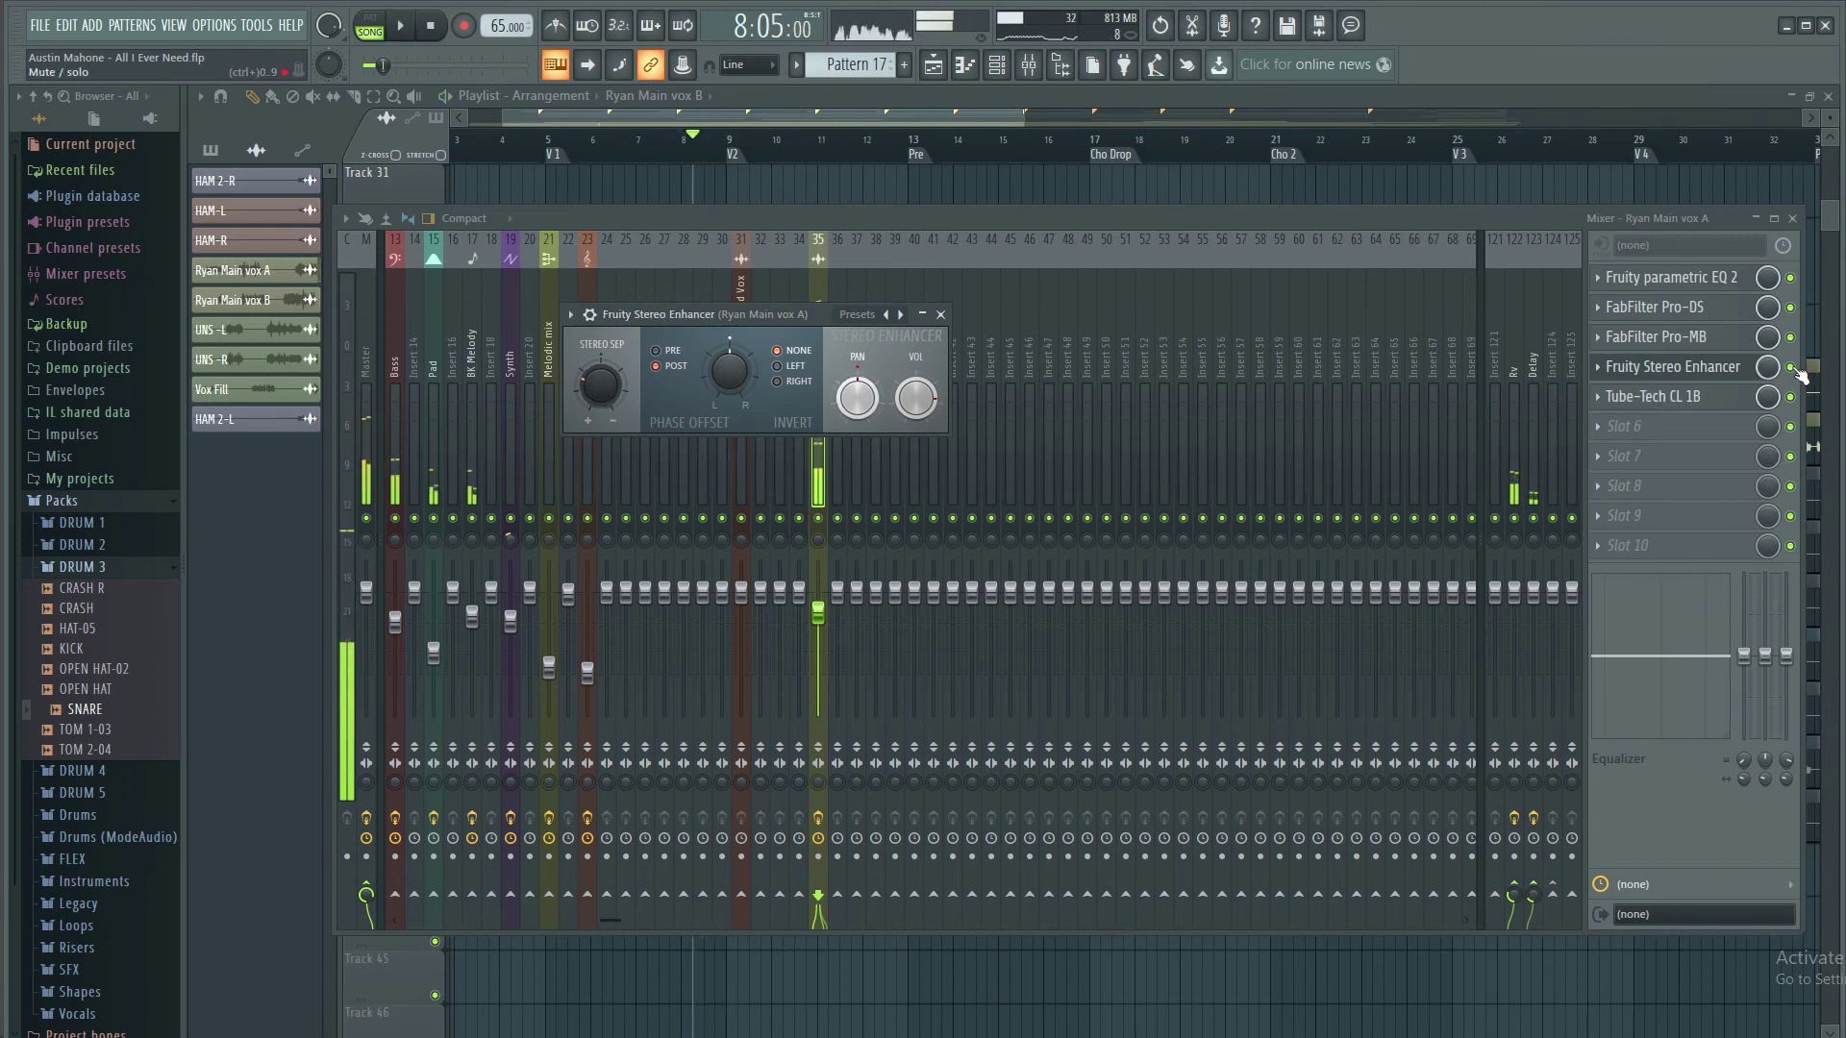
pyautogui.click(1791, 368)
pyautogui.press('space')
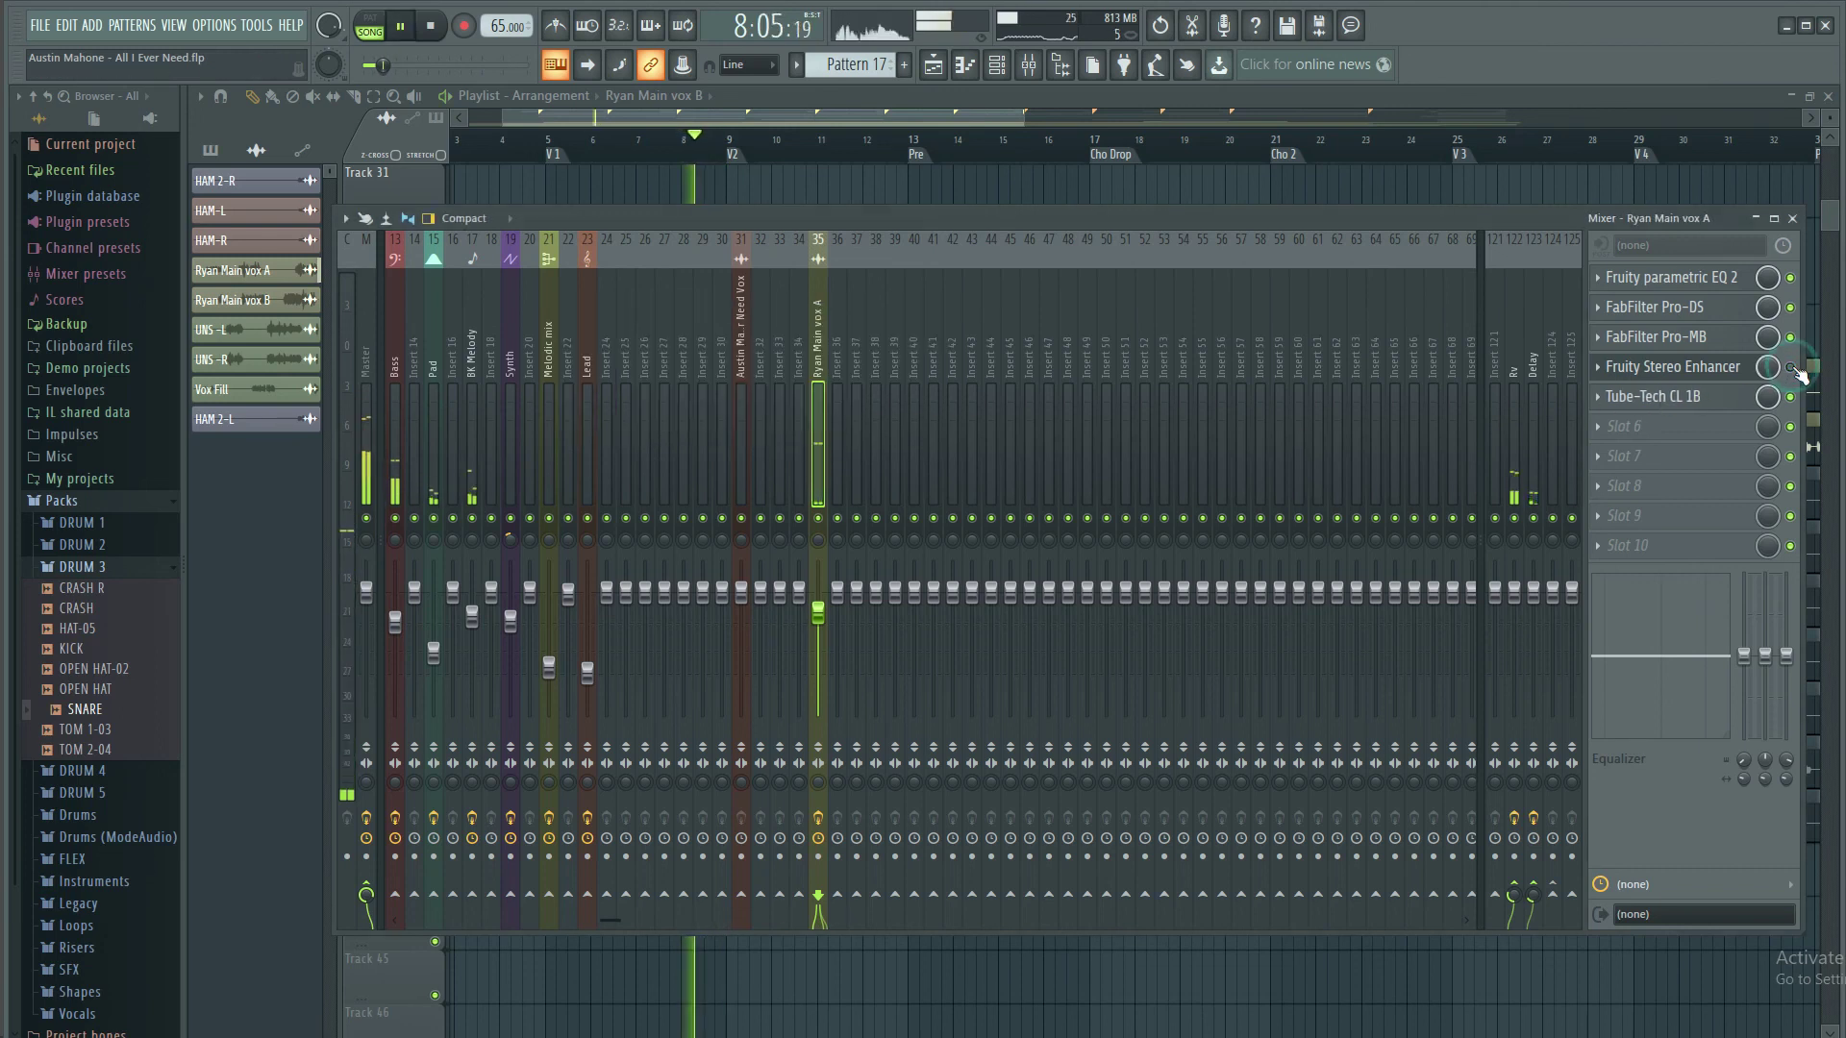
pyautogui.click(1700, 371)
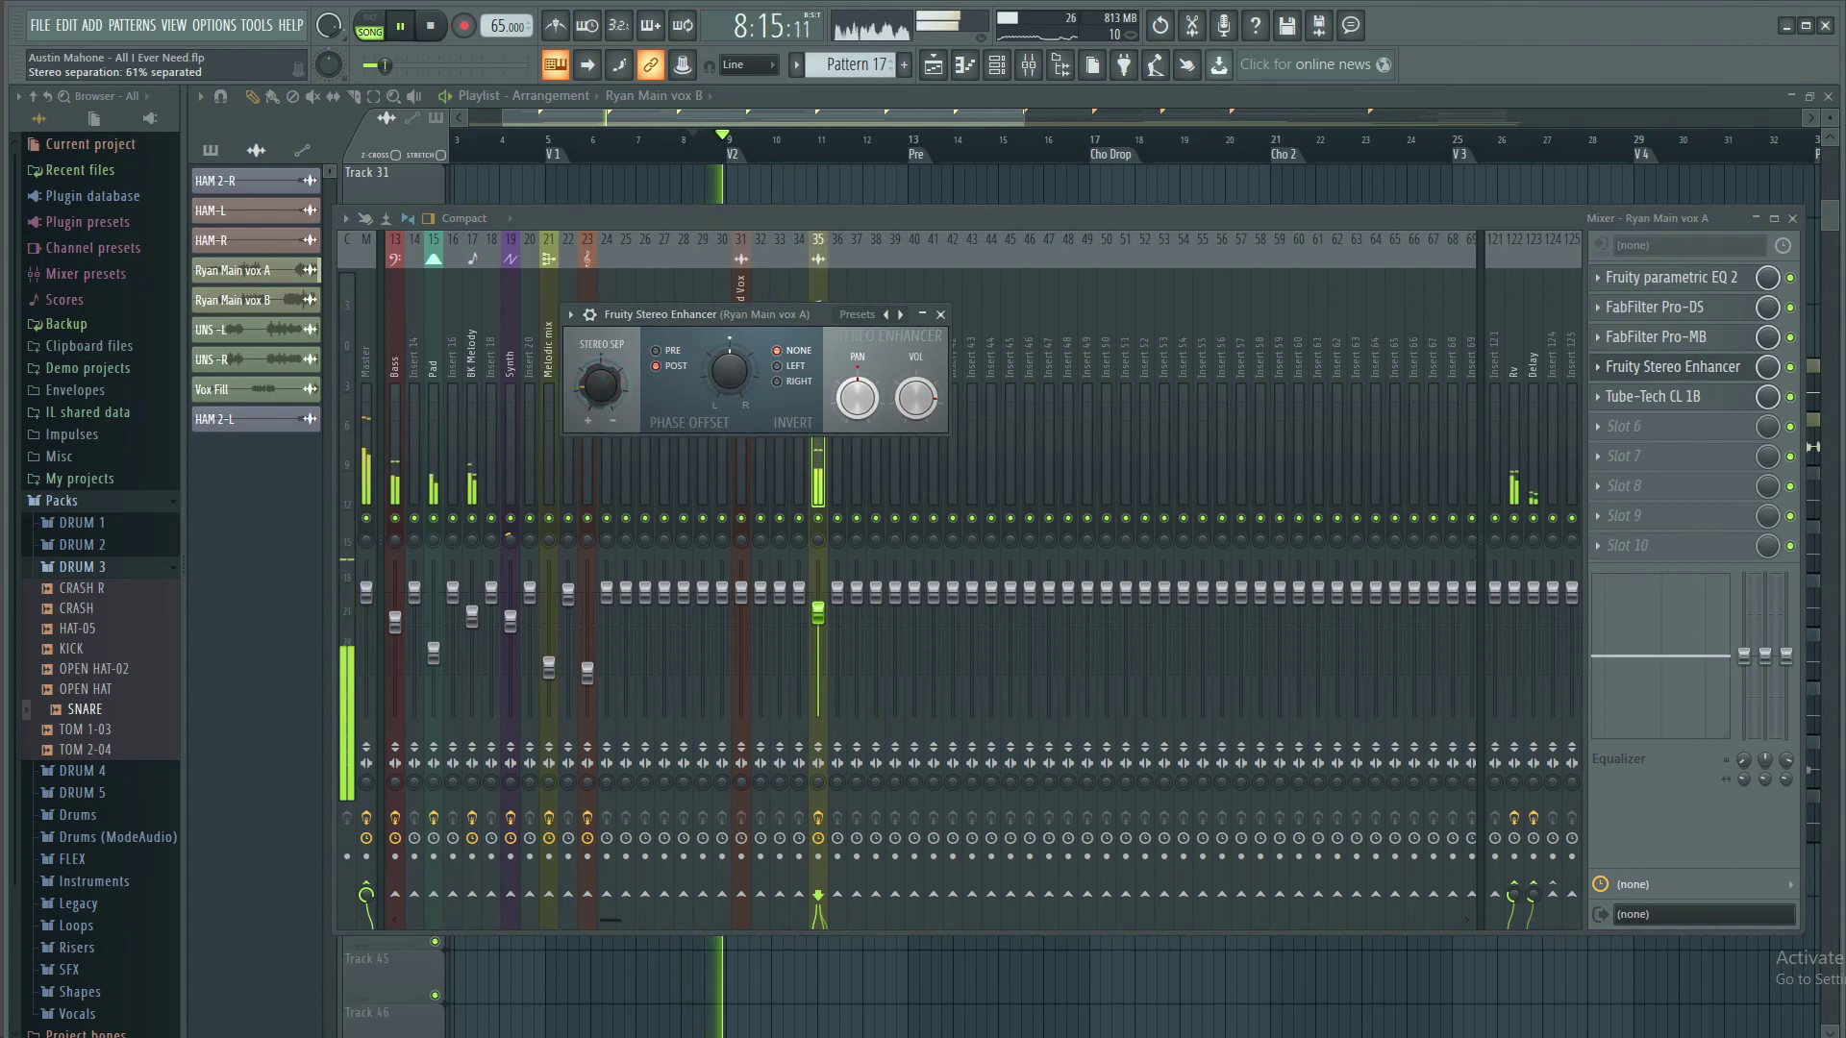
pyautogui.click(941, 314)
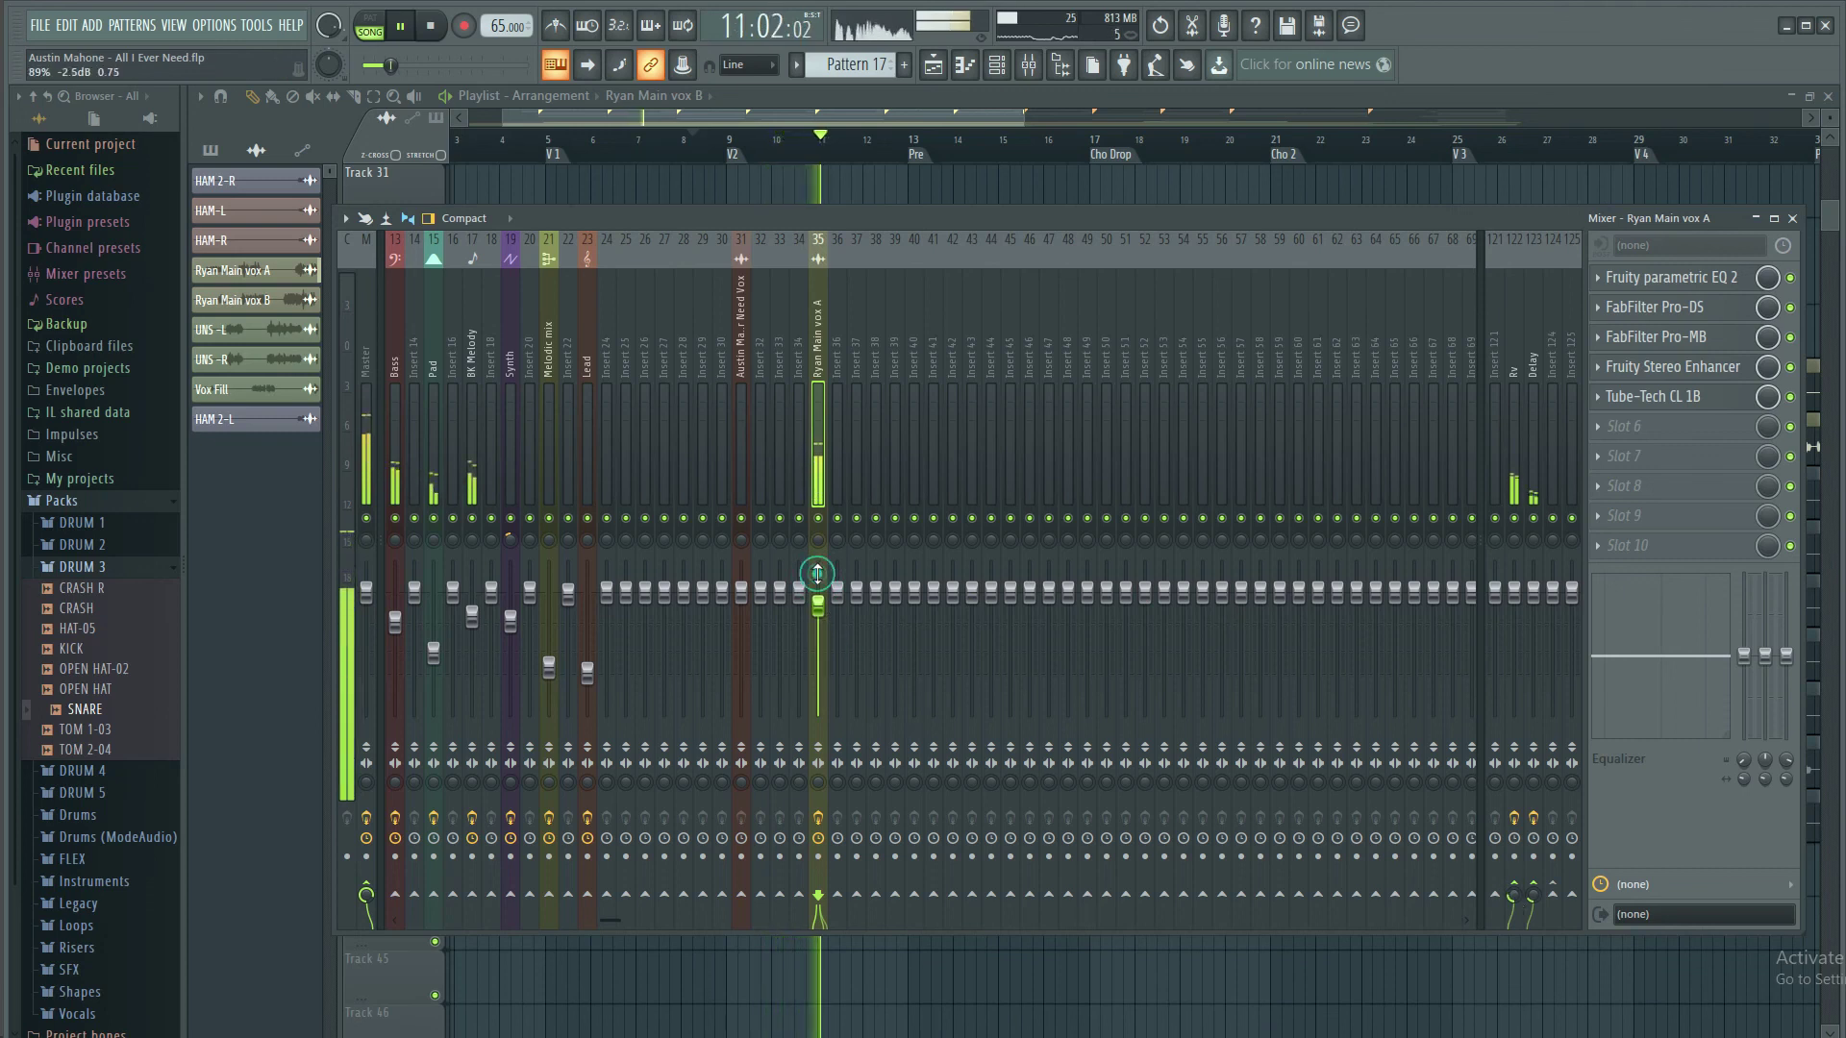
pyautogui.click(1793, 218)
# Listen to the widened vocal from the pre-chorus into the chorus drop while examining the vocal clips and beat patterns across the playlist
pyautogui.scroll(-3, 901, 311)
pyautogui.scroll(-3, 901, 311)
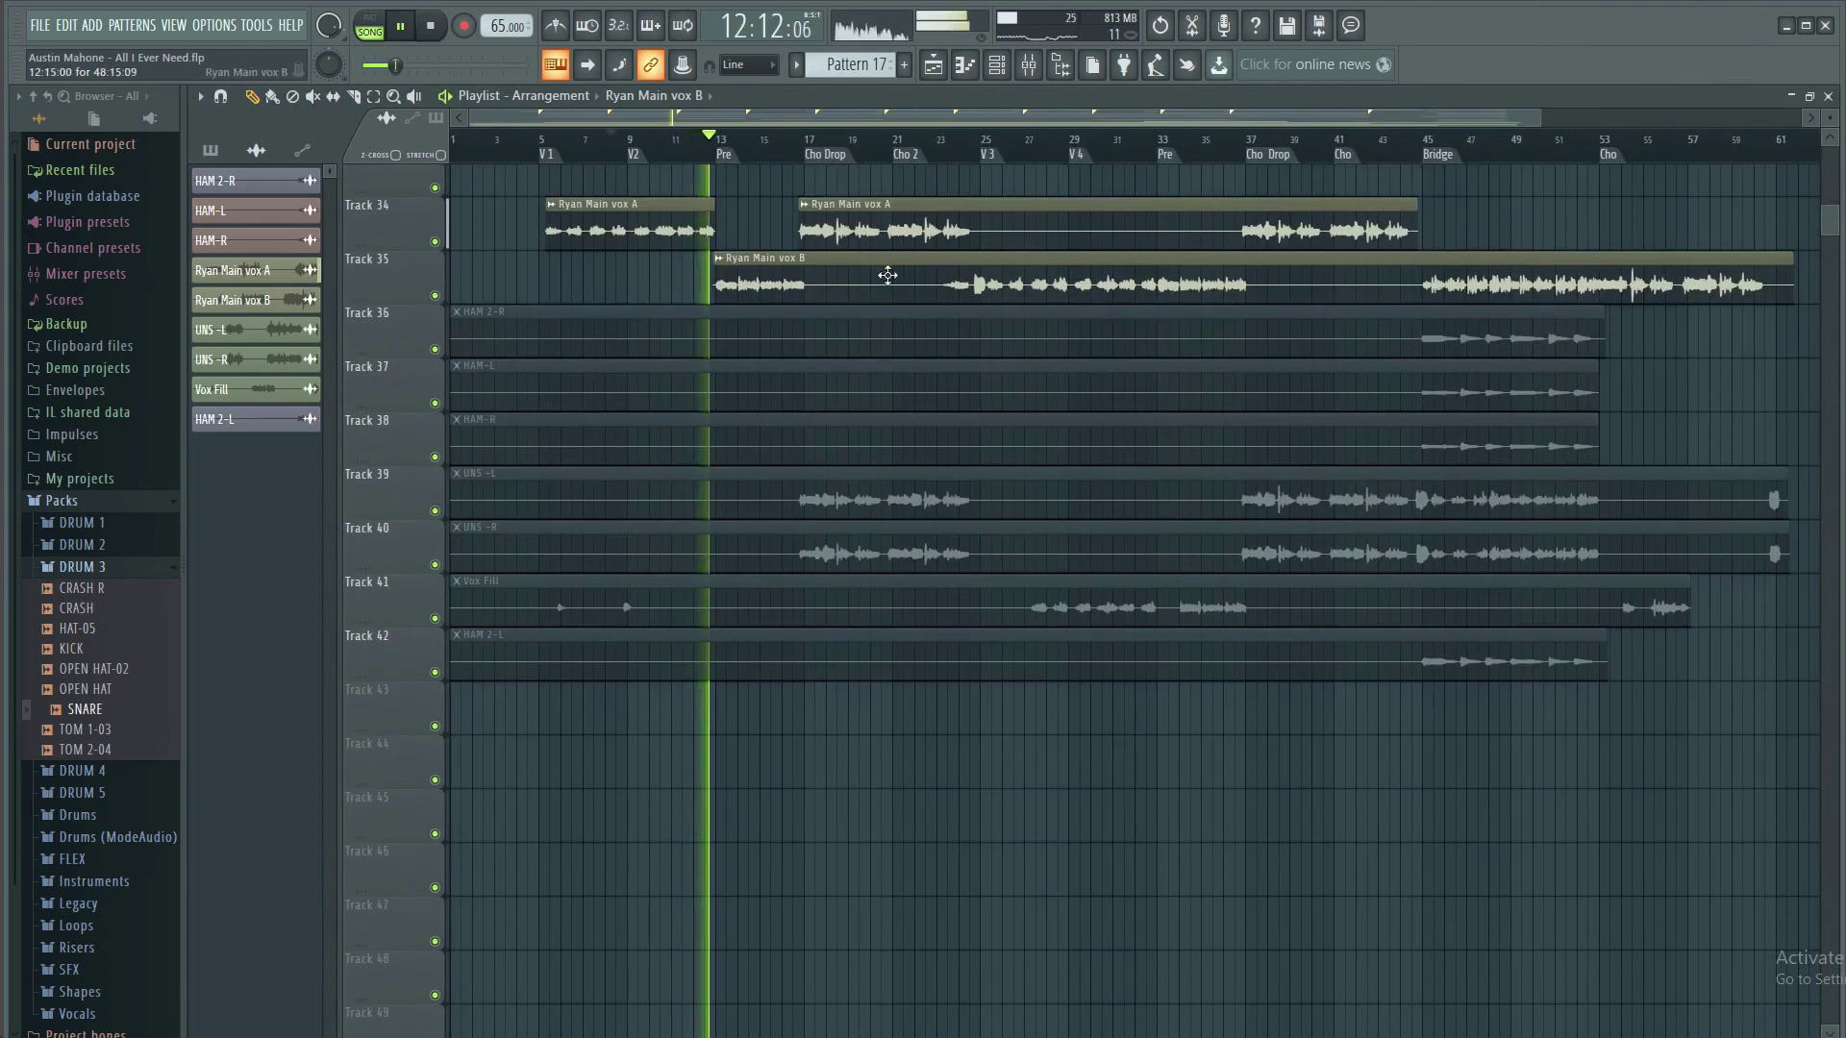
pyautogui.scroll(-1, 765, 154)
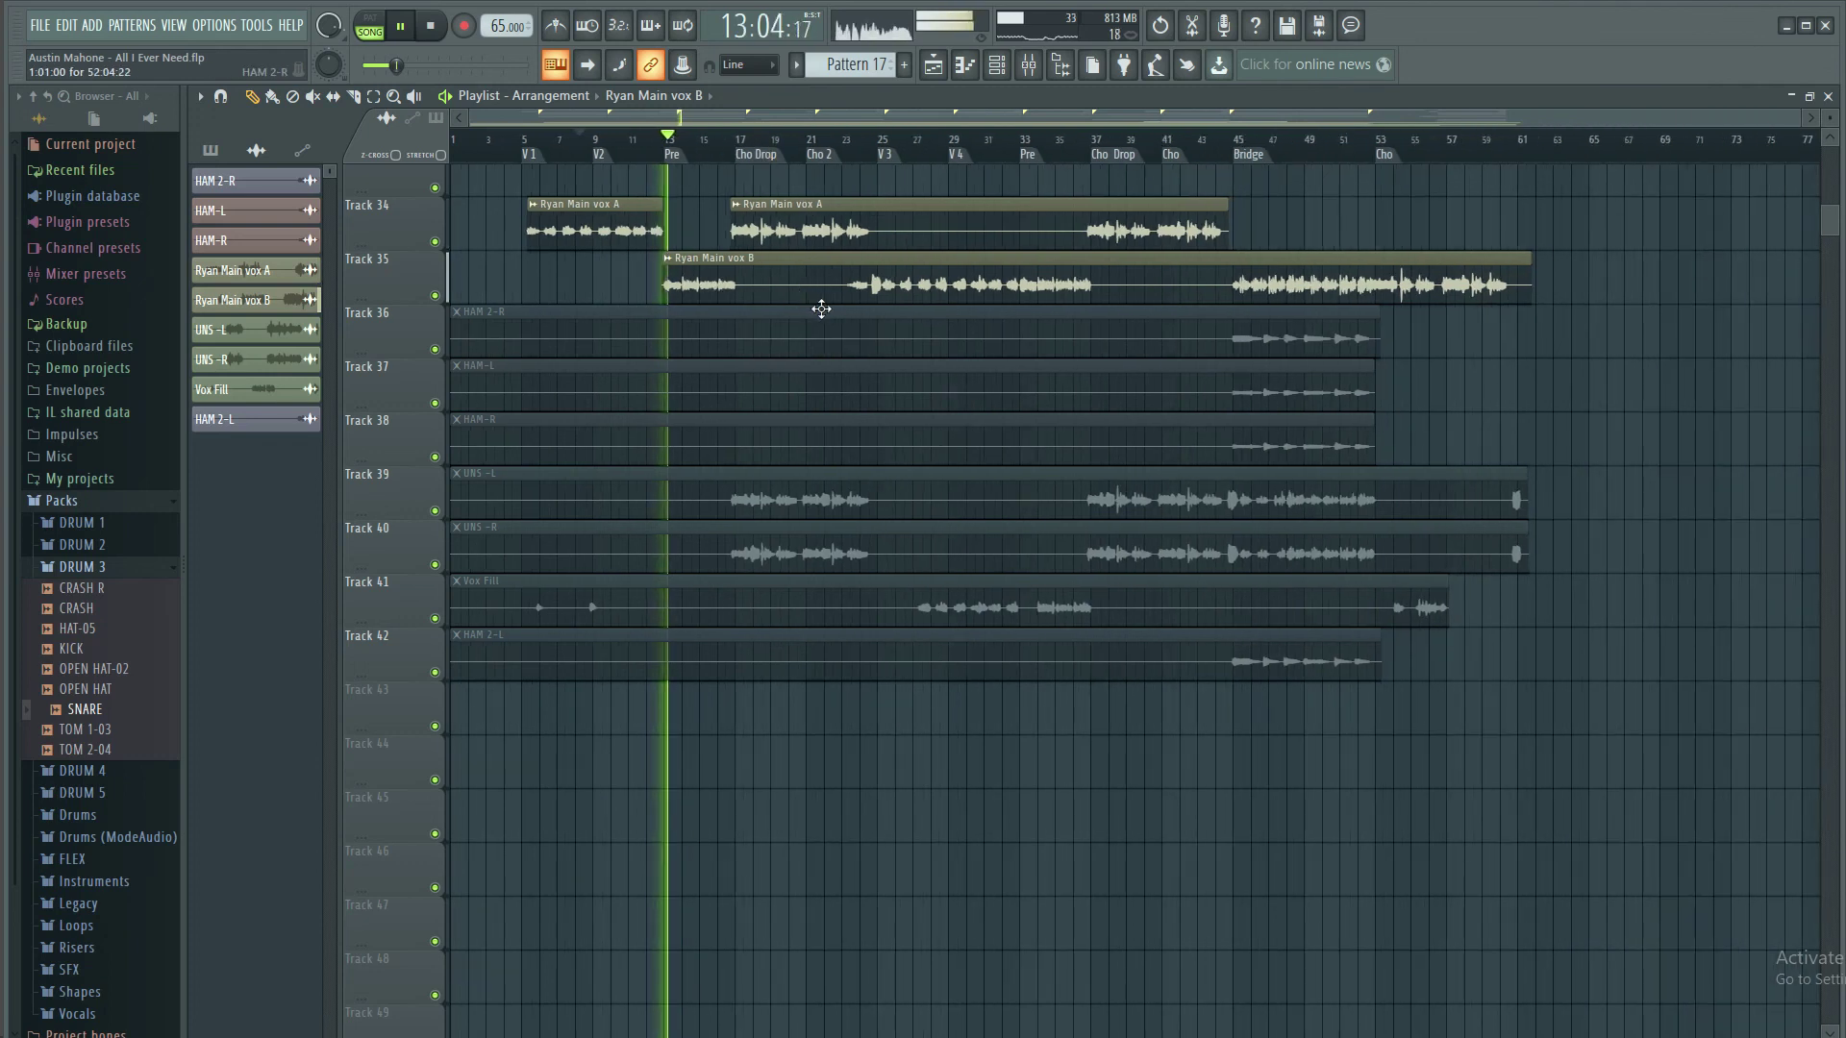
pyautogui.scroll(2, 821, 309)
pyautogui.scroll(2, 759, 245)
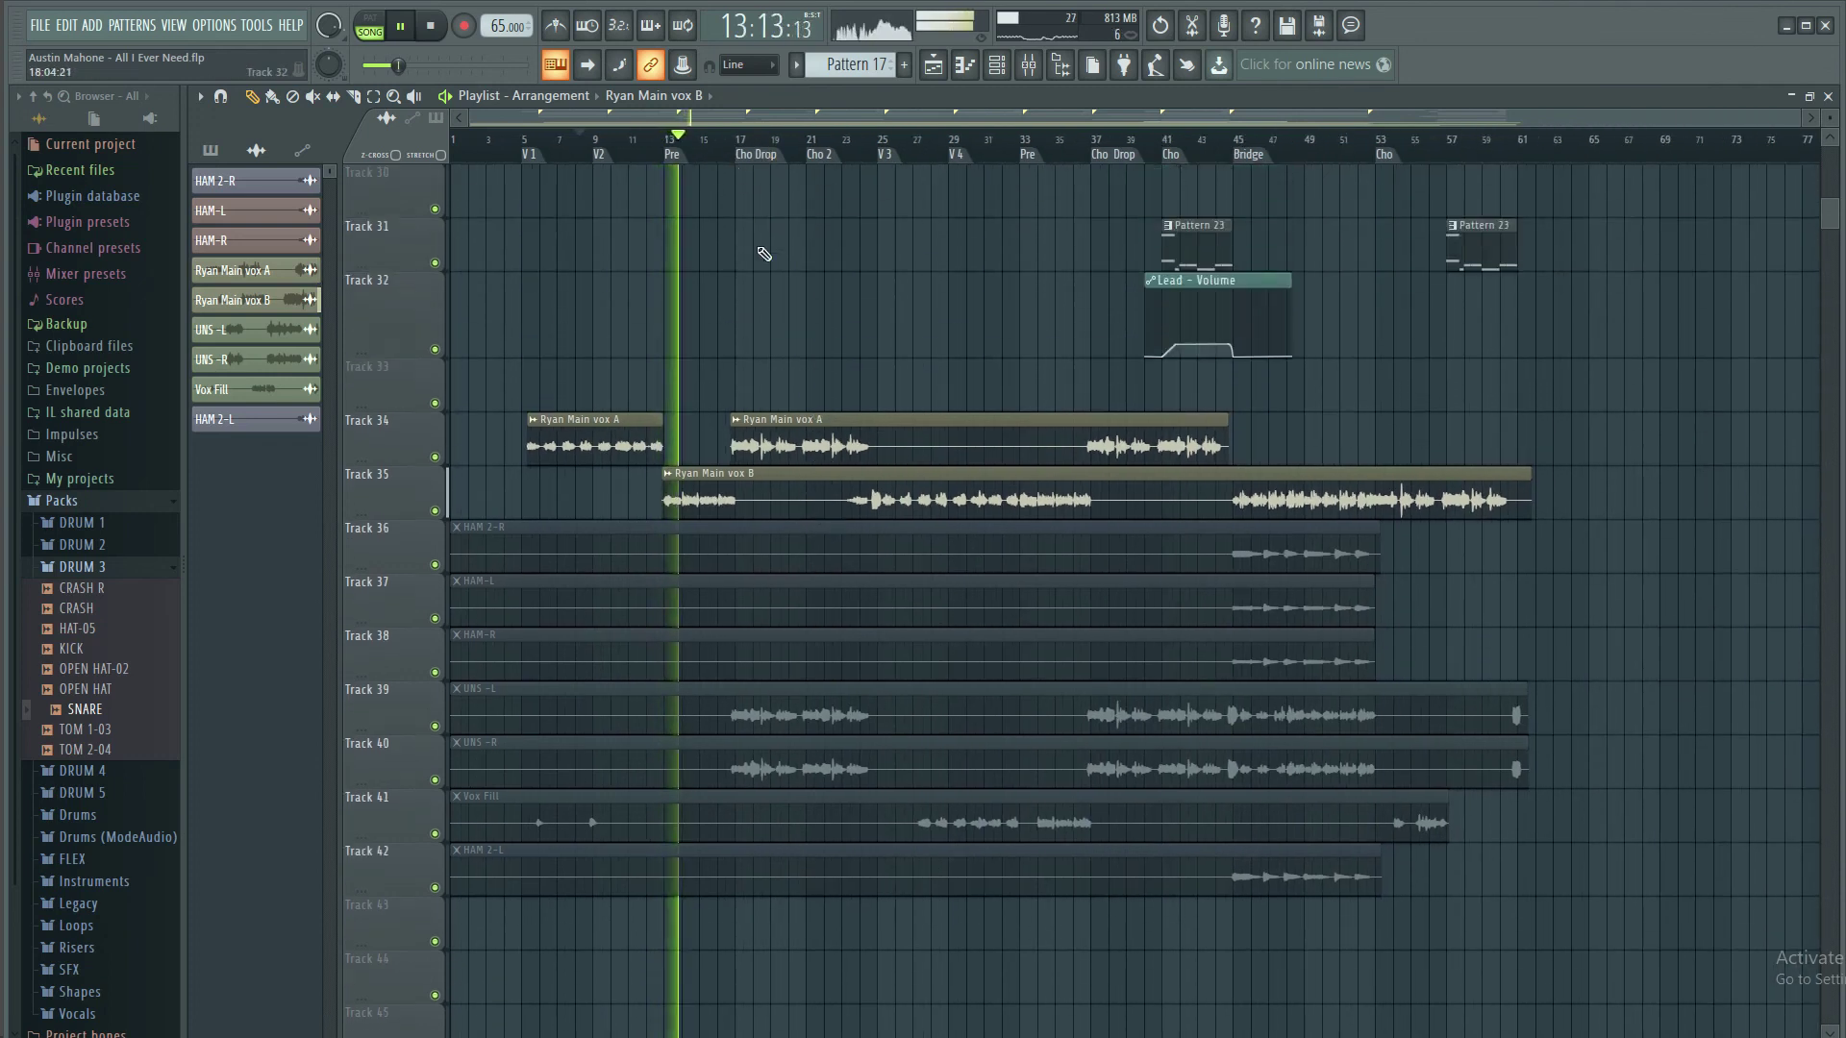
pyautogui.scroll(3, 764, 254)
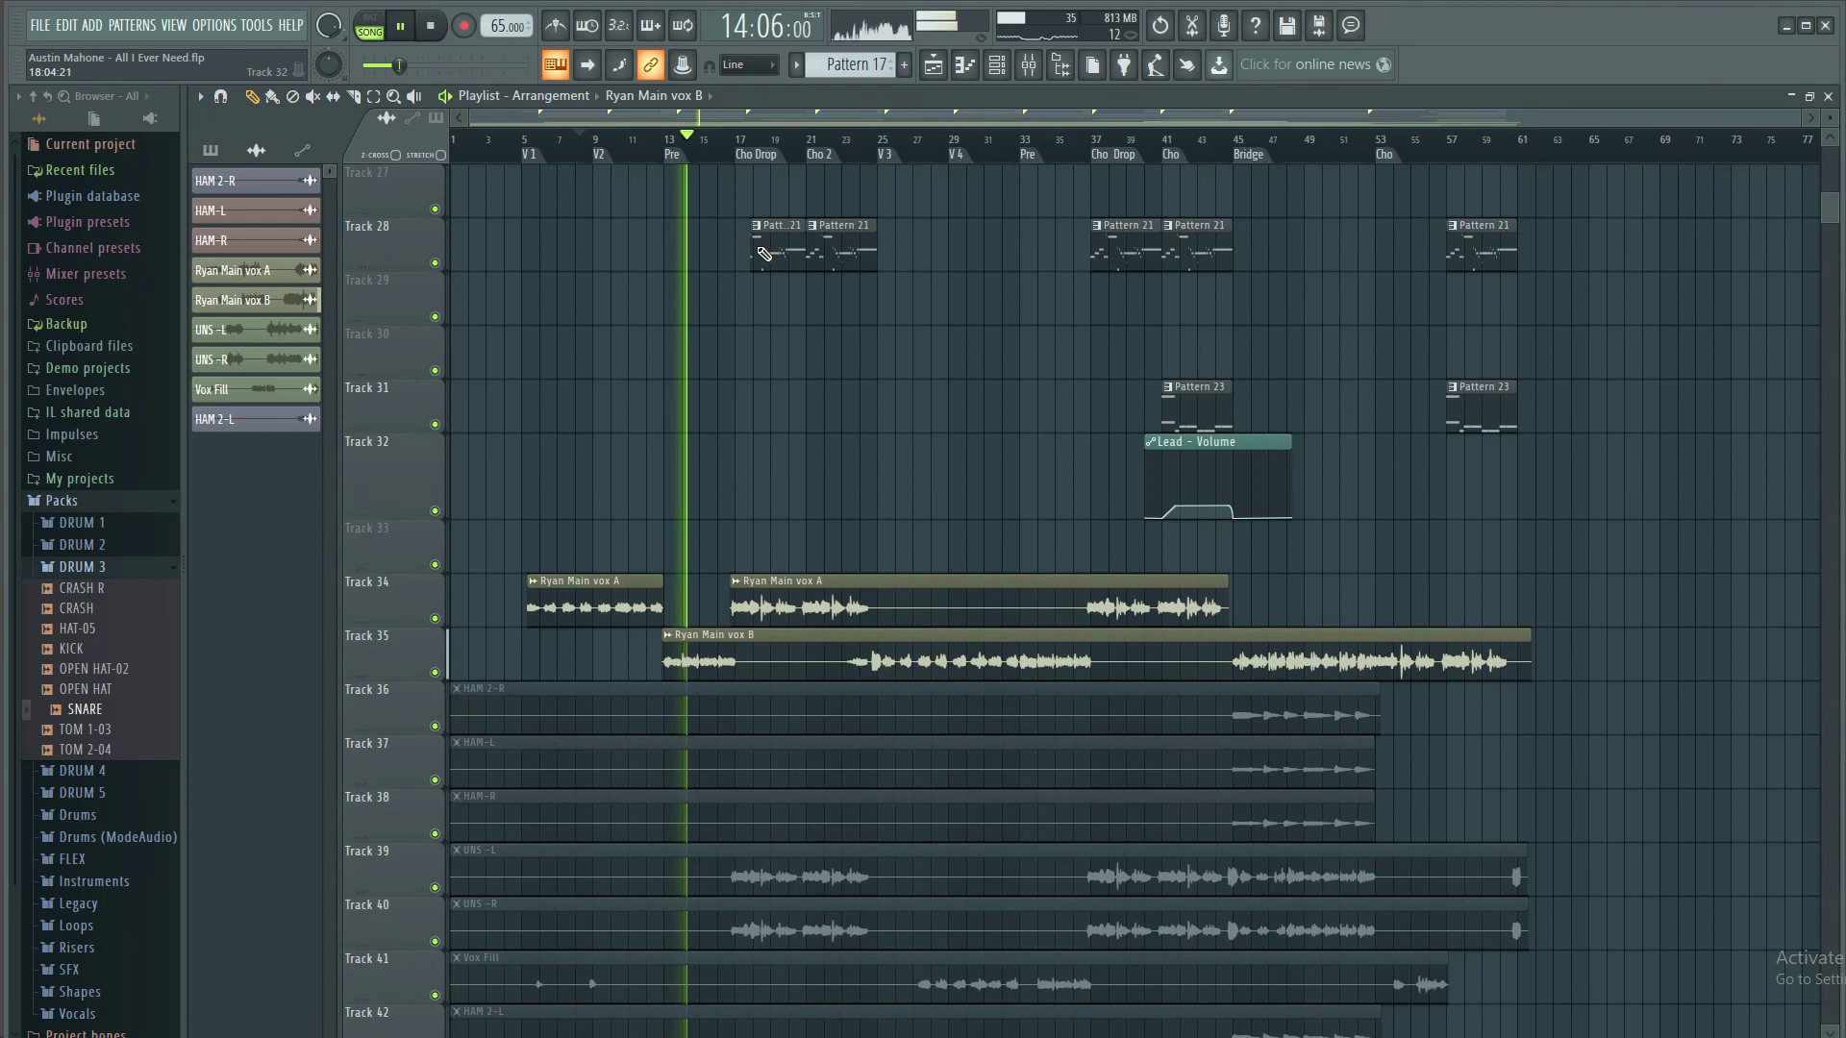
pyautogui.scroll(-2, 757, 247)
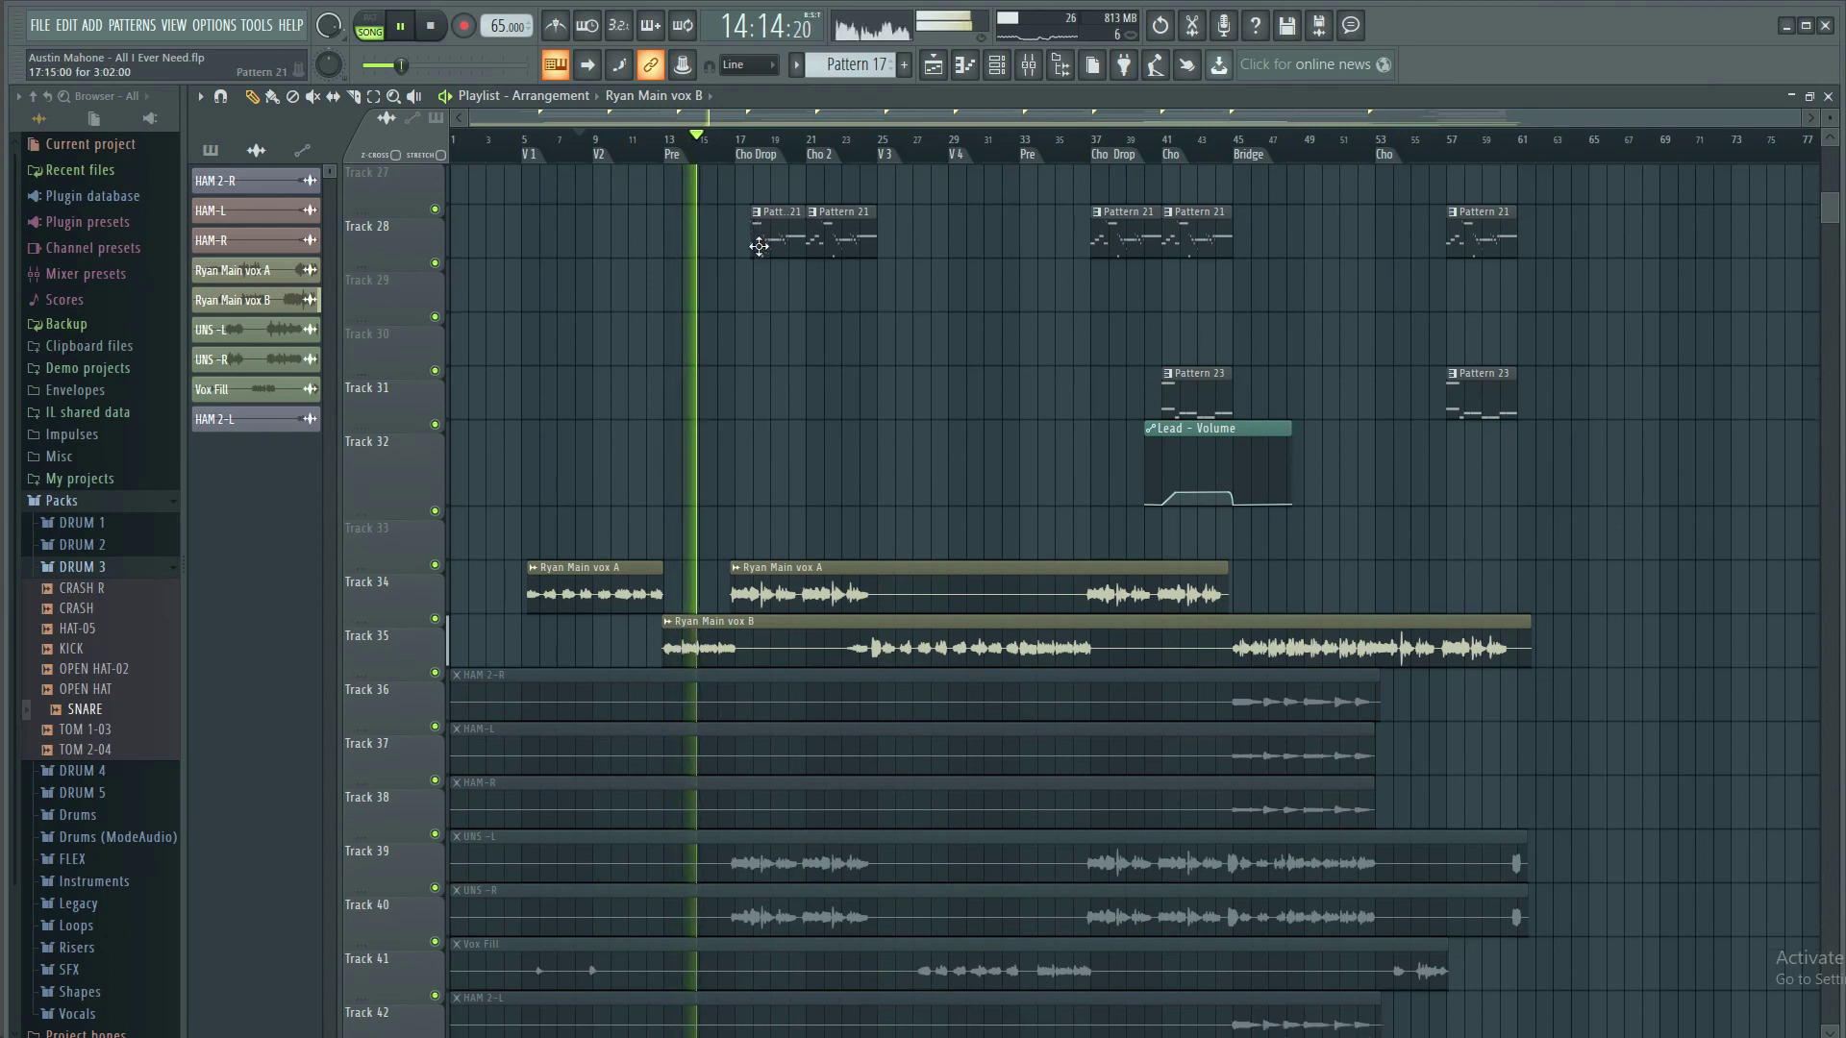
pyautogui.scroll(2, 758, 247)
pyautogui.scroll(-3, 742, 226)
pyautogui.scroll(1, 754, 224)
pyautogui.scroll(1, 769, 211)
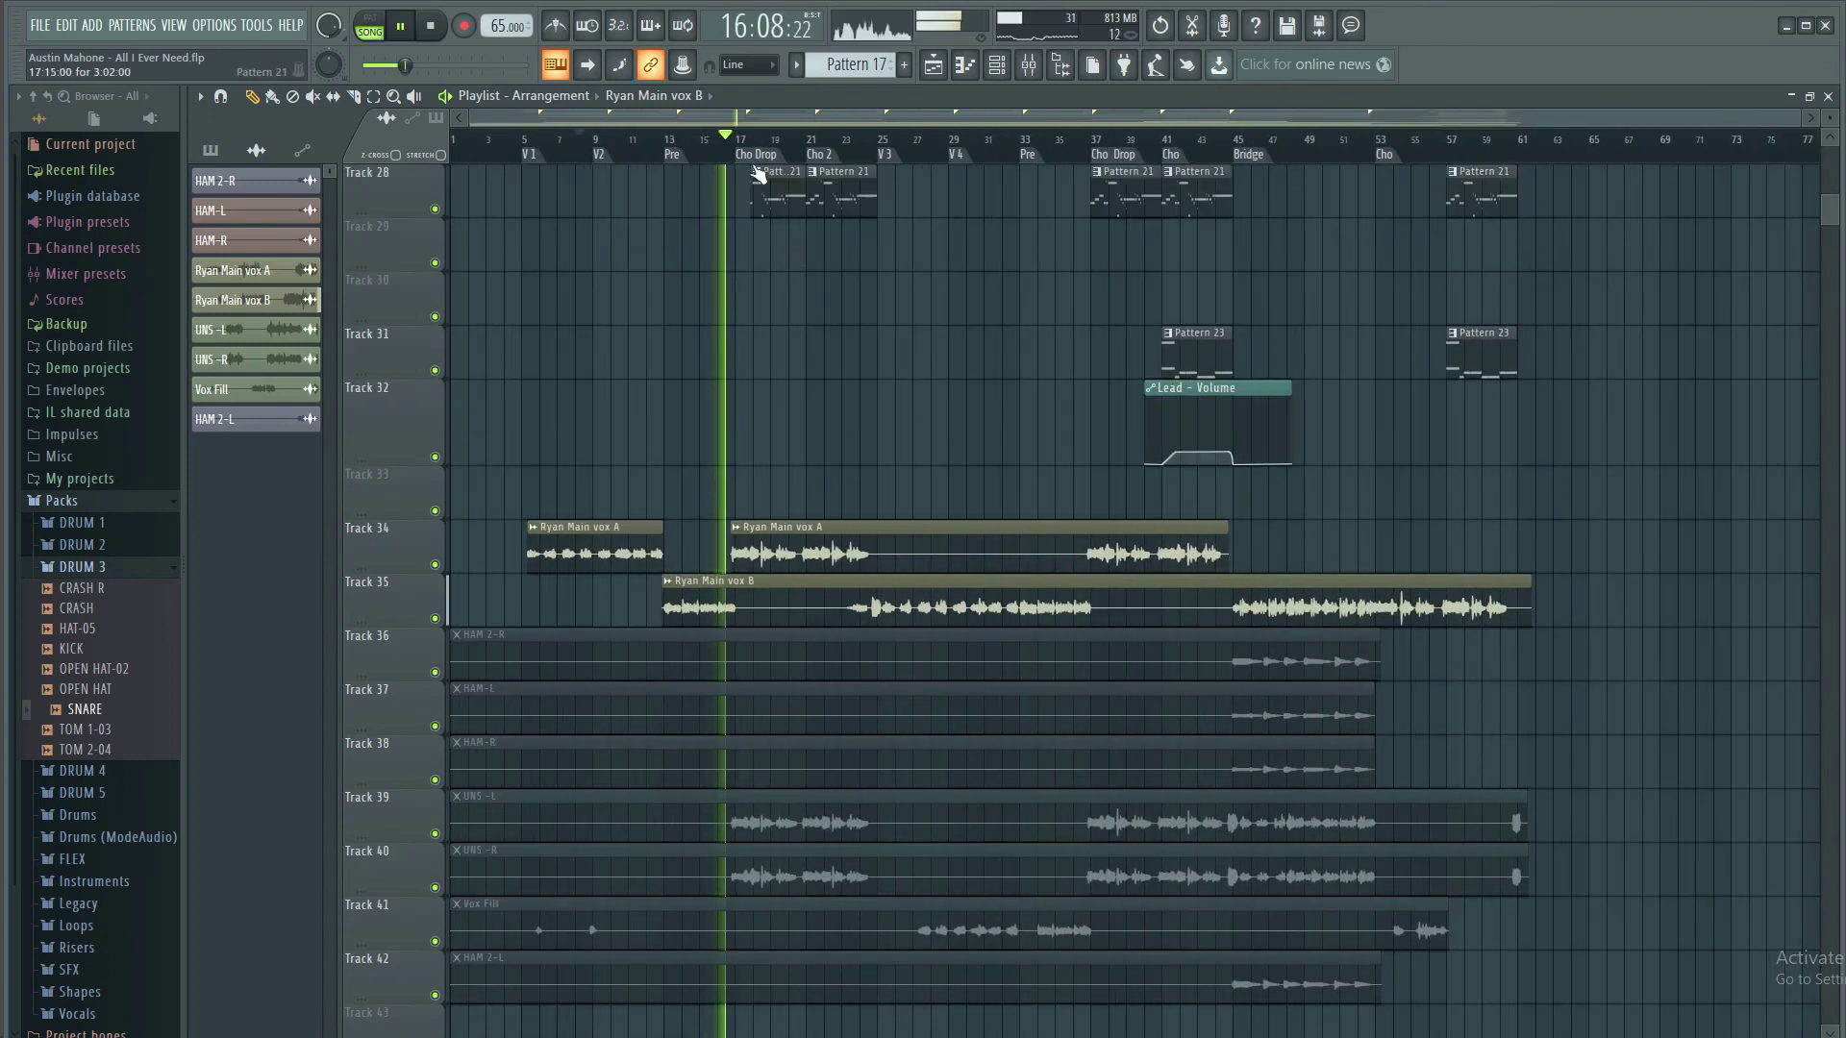
pyautogui.scroll(4, 760, 174)
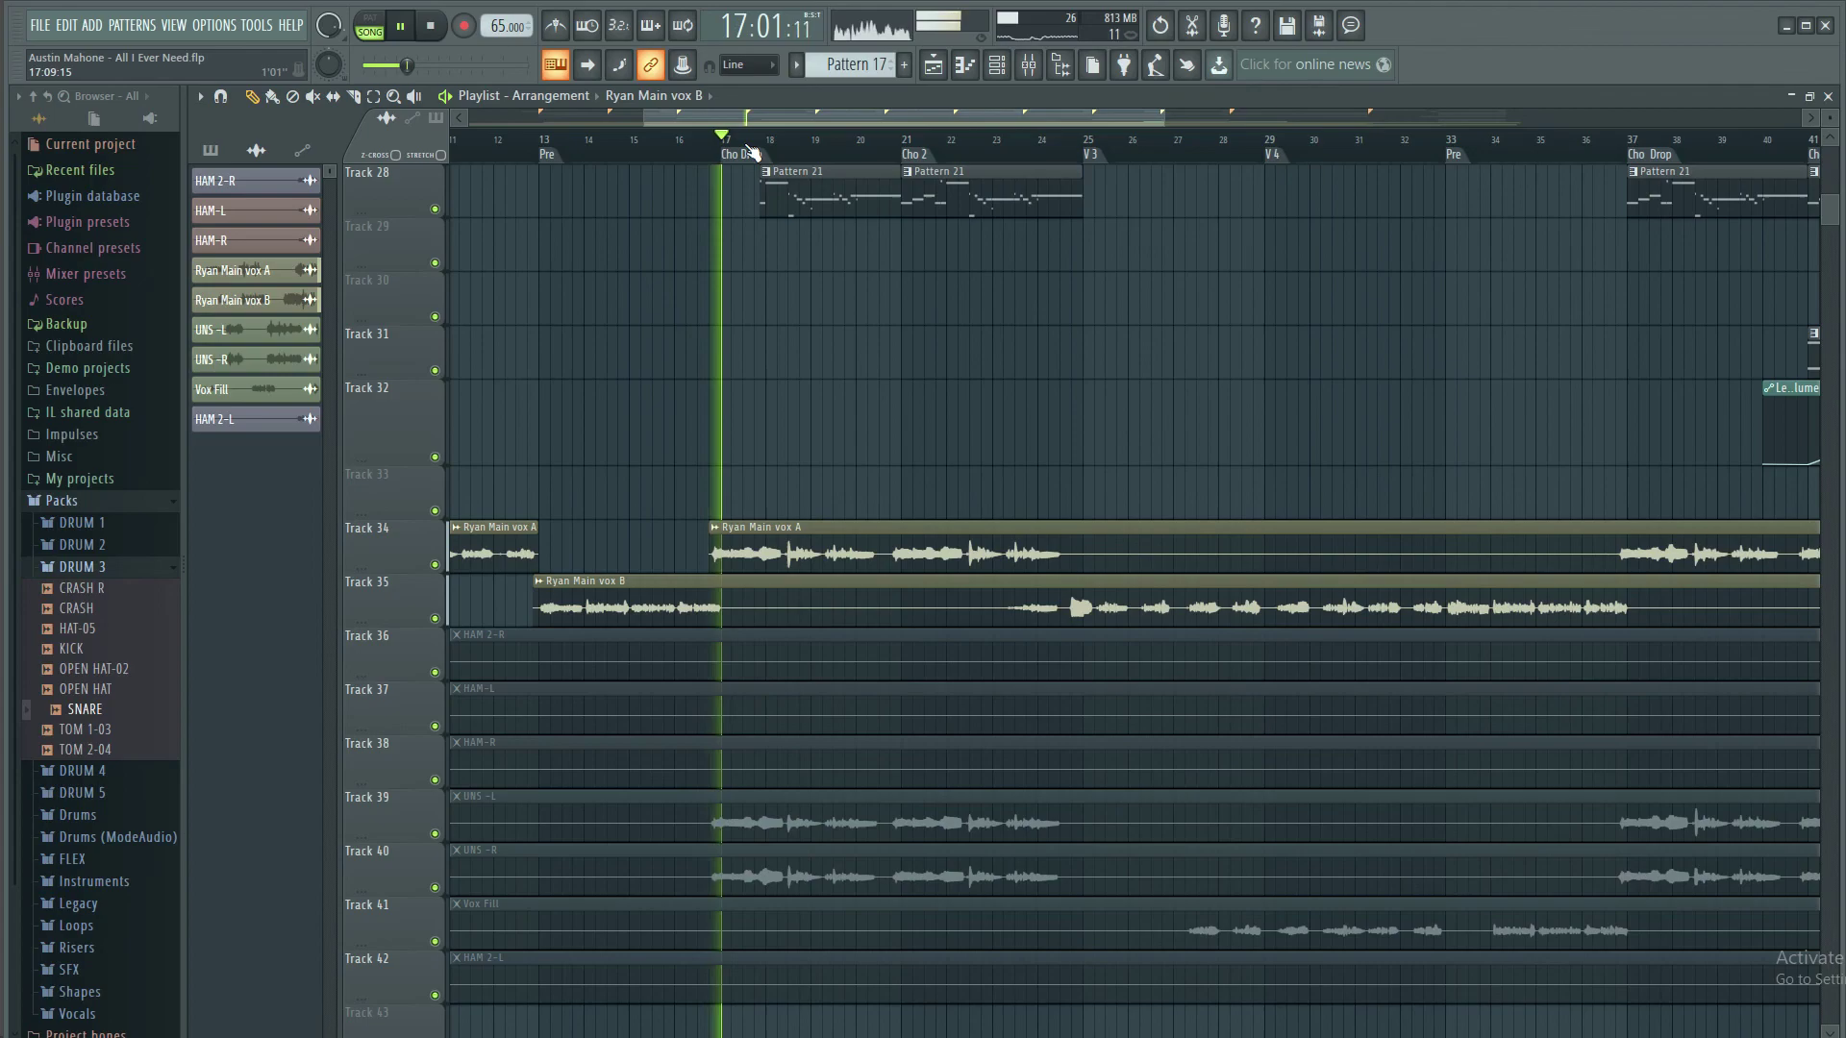
pyautogui.scroll(-4, 752, 154)
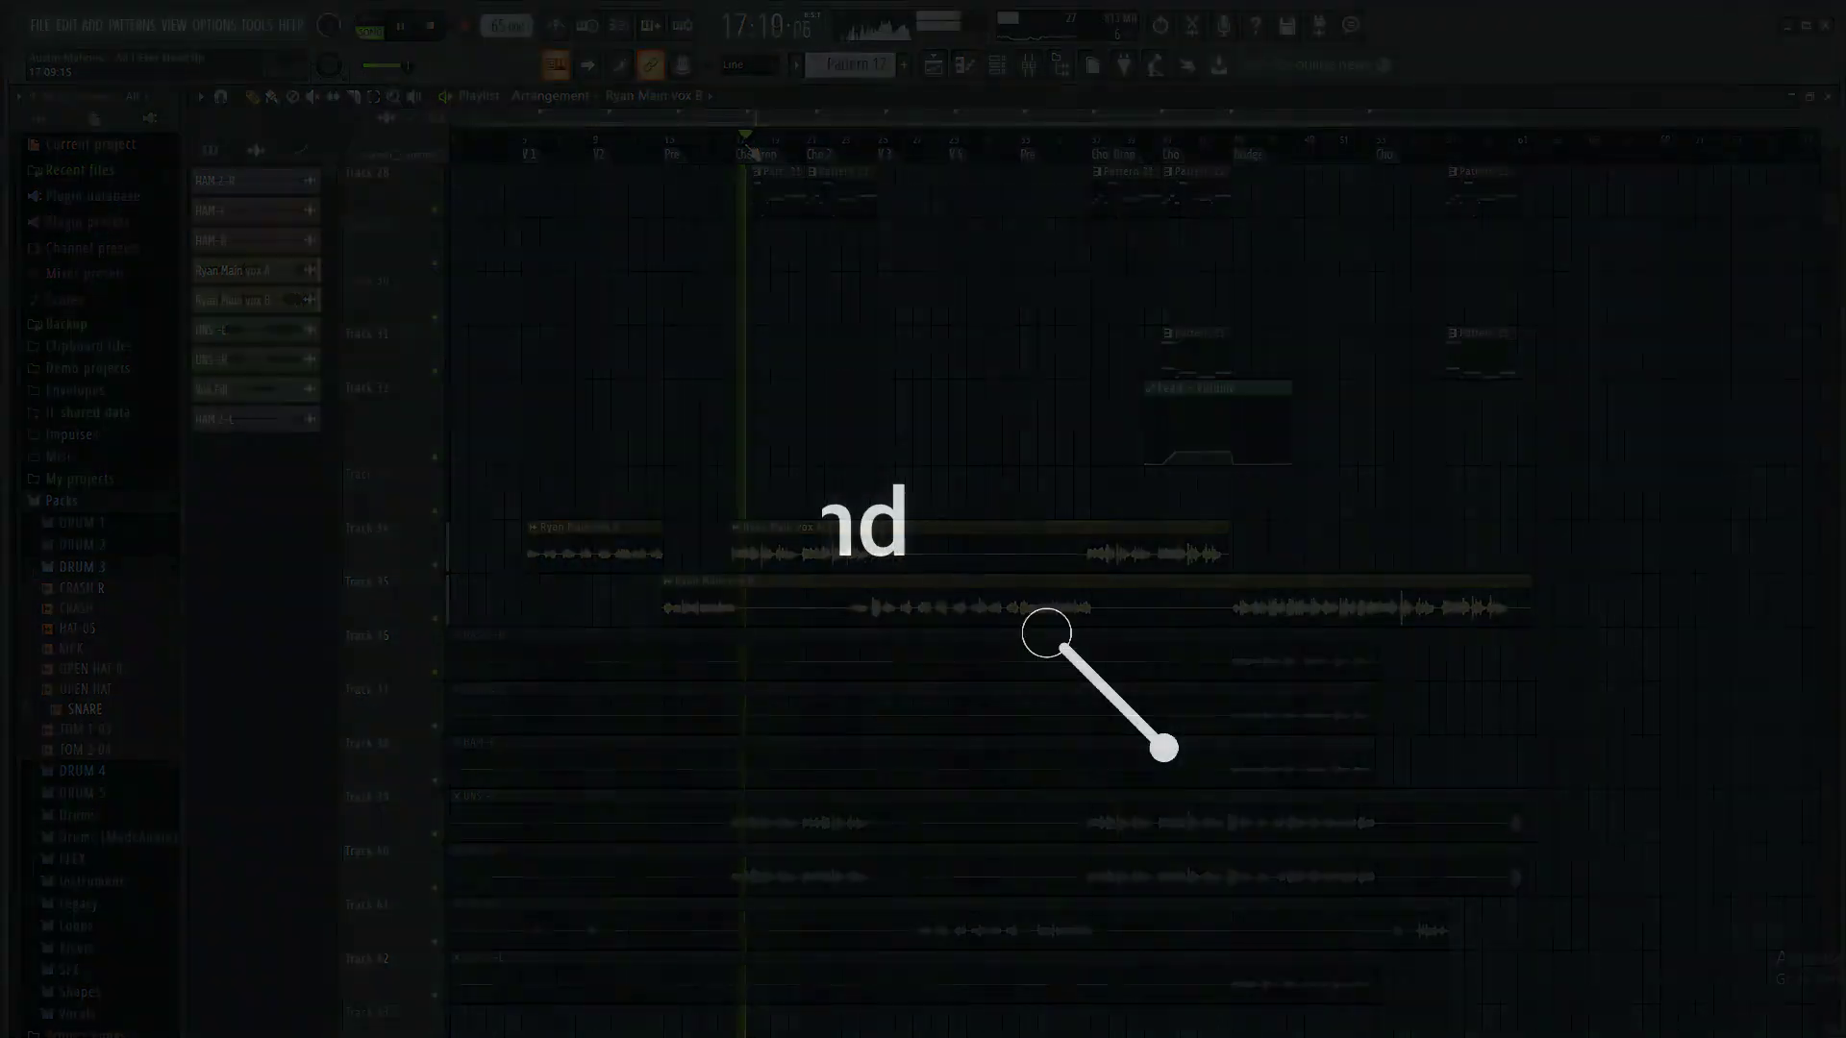